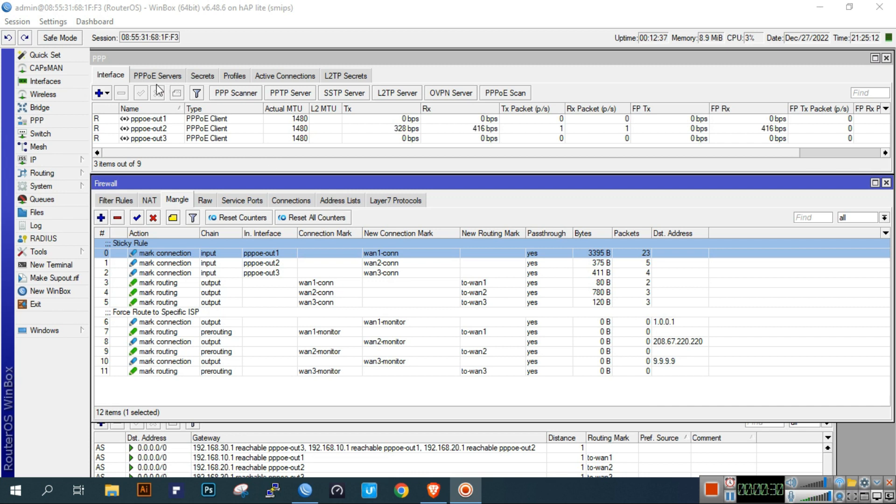
- Reset the router configuration with No Default Configuration ticked and confirm the reboot
{"action": "left_click", "coordinate": [234, 10]}
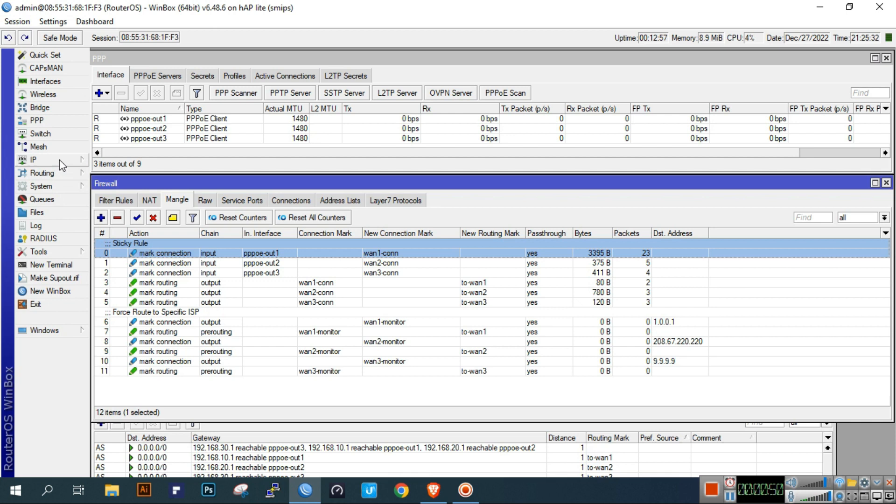
{"action": "left_click", "coordinate": [60, 188]}
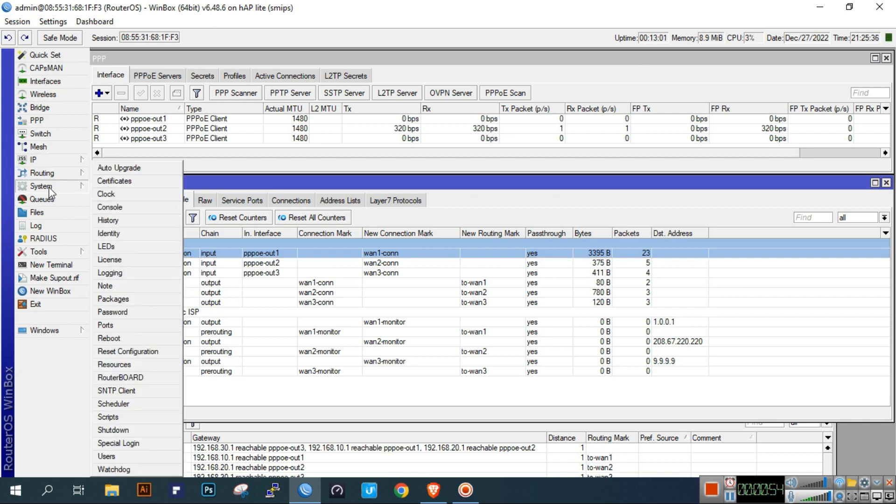
{"action": "left_click", "coordinate": [142, 351]}
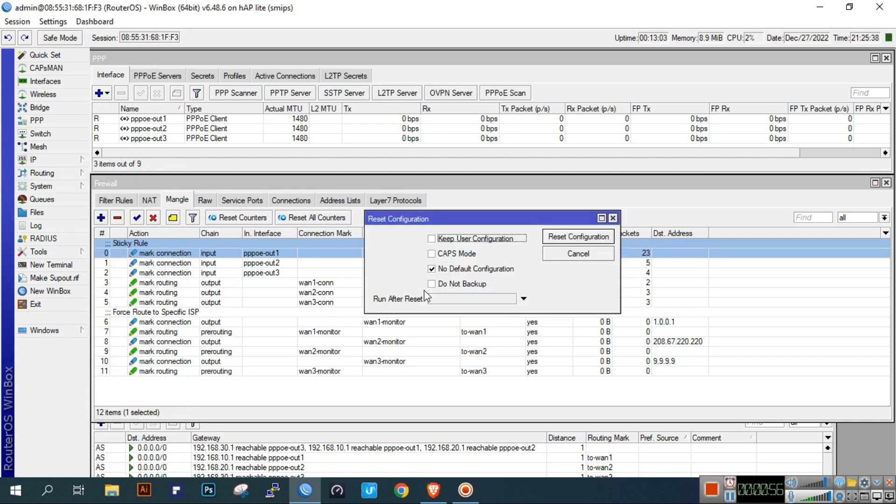
{"action": "left_click", "coordinate": [571, 238]}
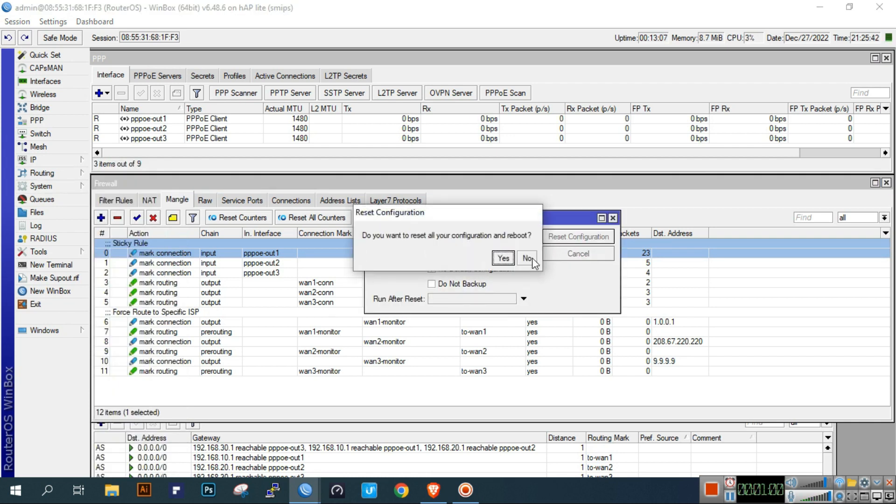
{"action": "left_click", "coordinate": [503, 258]}
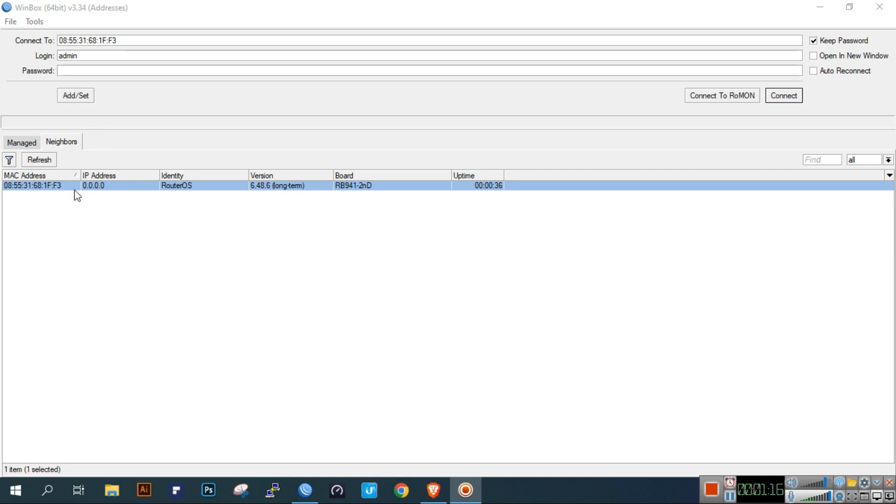
- Reconnect to the rebooted router from the Neighbors list using an empty password
{"action": "left_click", "coordinate": [61, 186]}
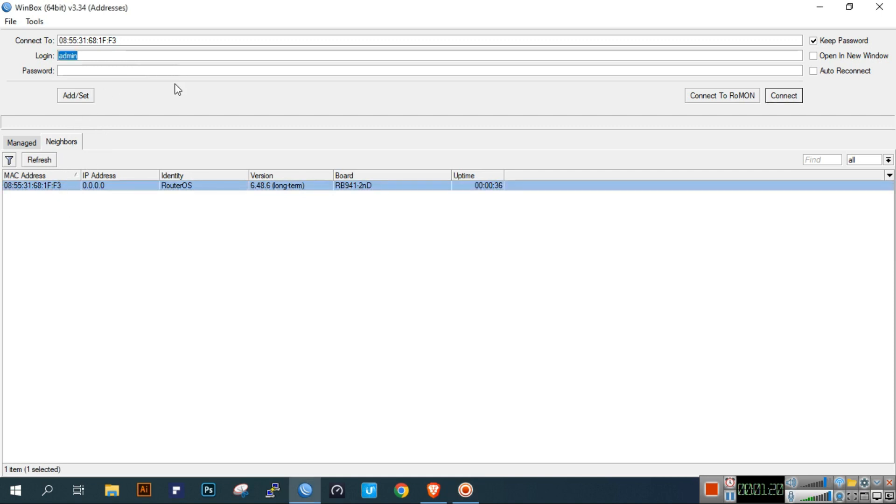
{"action": "left_click", "coordinate": [150, 54]}
{"action": "left_click", "coordinate": [137, 74]}
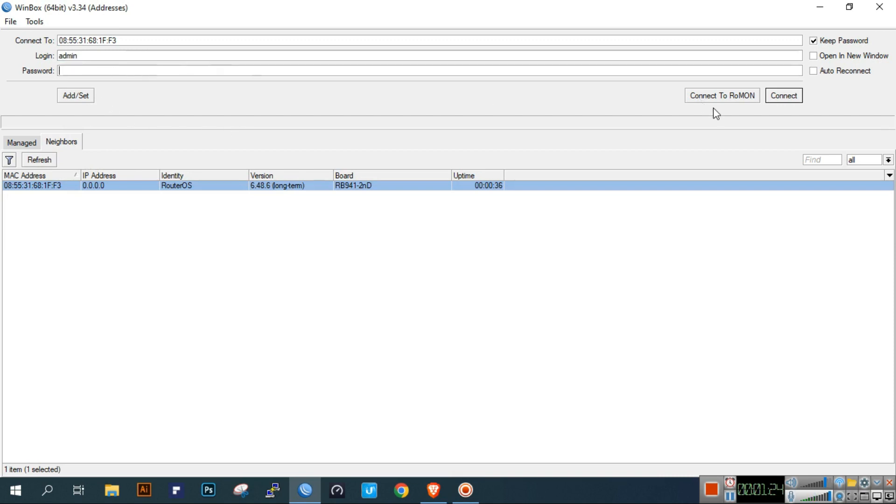
{"action": "left_click", "coordinate": [783, 95]}
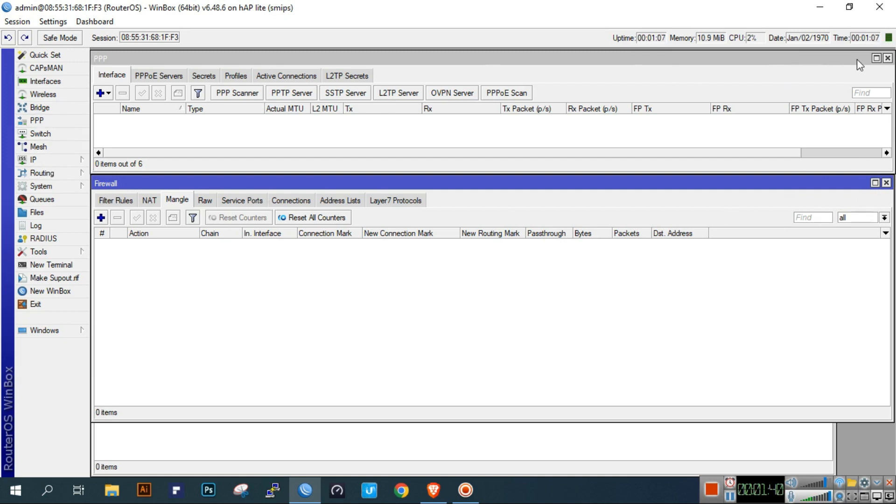
- Close the PPP, firewall and route windows and show the interface list
{"action": "left_click", "coordinate": [888, 58]}
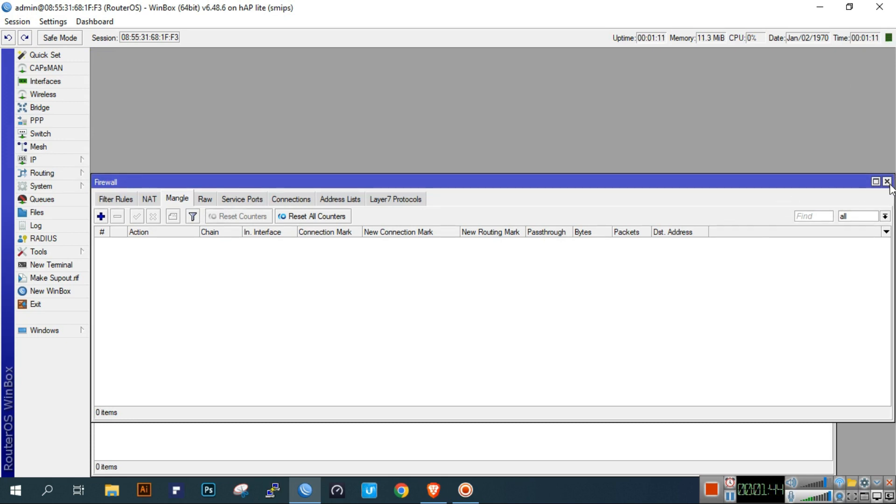
{"action": "left_click", "coordinate": [886, 183]}
{"action": "left_click", "coordinate": [831, 332]}
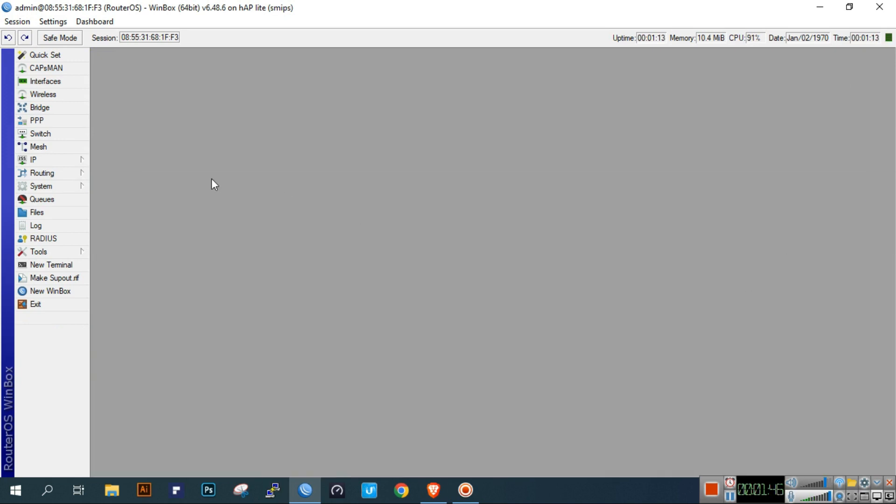
{"action": "left_click", "coordinate": [55, 81]}
- Rename ether1 to ISP1 and ether2 to ISP2
{"action": "left_click", "coordinate": [198, 208]}
{"action": "left_click", "coordinate": [182, 227]}
{"action": "double_click", "coordinate": [175, 208]}
{"action": "left_click", "coordinate": [509, 158]}
{"action": "double_click", "coordinate": [509, 158]}
{"action": "type", "text": "ISP1"}
{"action": "left_click", "coordinate": [609, 140]}
{"action": "double_click", "coordinate": [229, 217]}
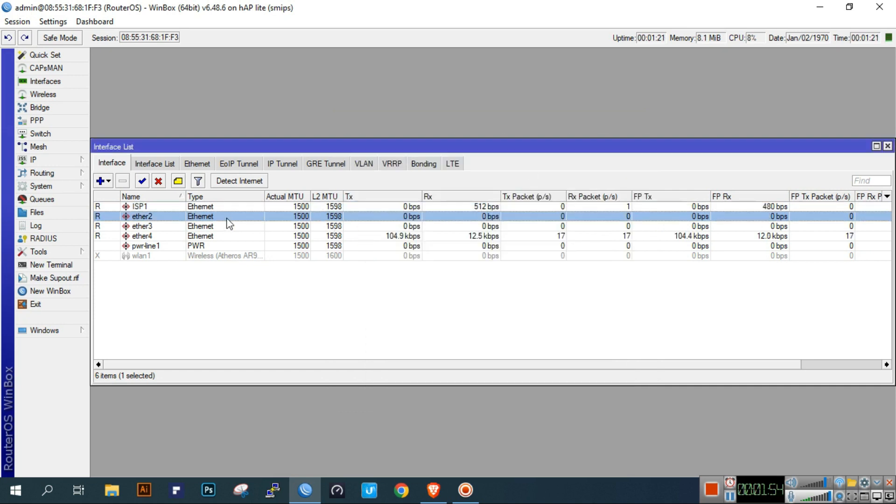
{"action": "type", "text": "ISP2"}
{"action": "left_click", "coordinate": [614, 141]}
- Rename ether3 to ISP3 and ether4 to LAN
{"action": "left_click", "coordinate": [179, 227]}
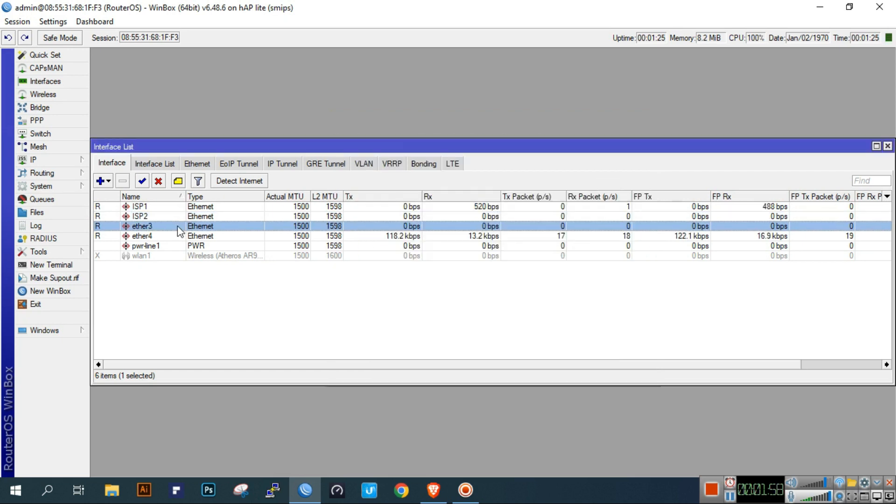
{"action": "double_click", "coordinate": [178, 227]}
{"action": "type", "text": "ISP"}
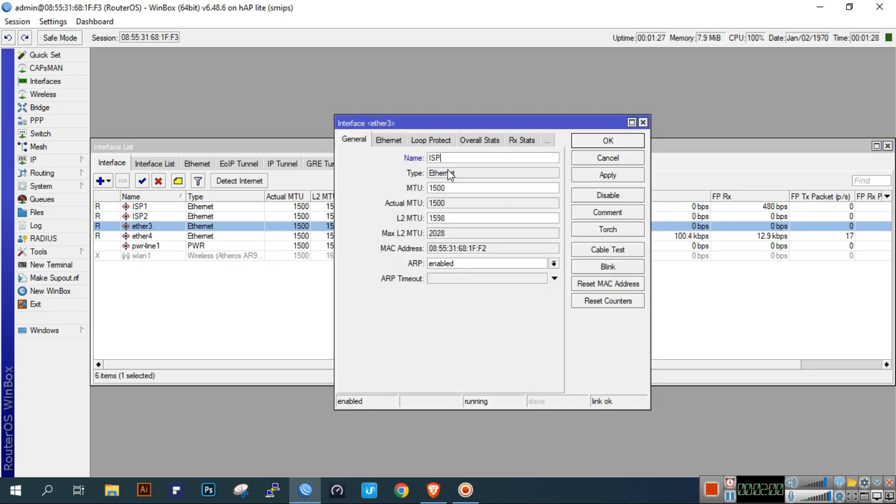
{"action": "type", "text": "3"}
{"action": "left_click", "coordinate": [596, 141]}
{"action": "double_click", "coordinate": [218, 235]}
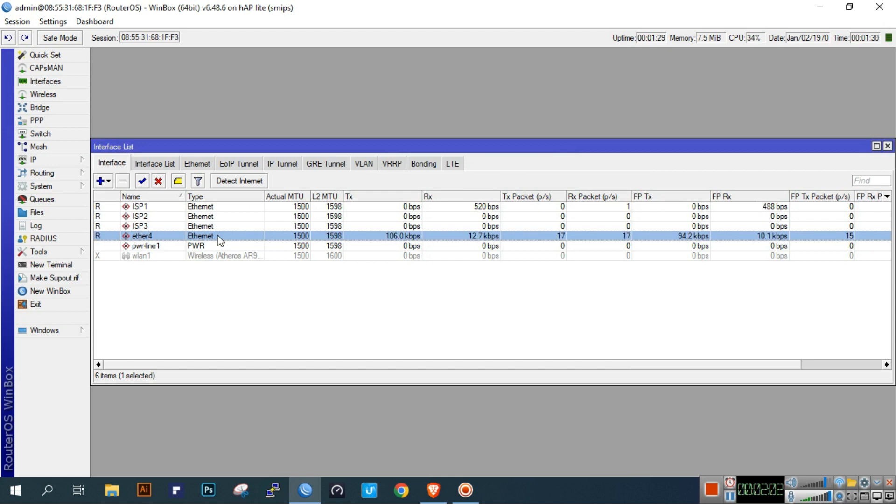
{"action": "type", "text": "LAN"}
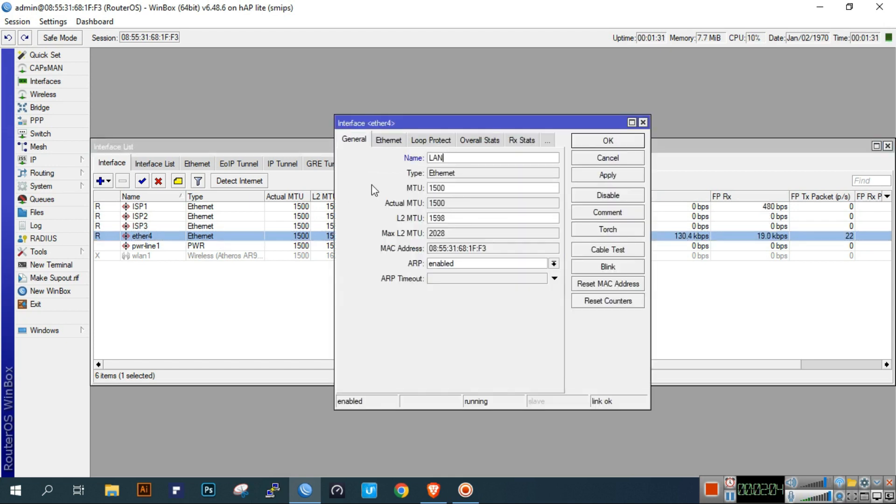
{"action": "left_click", "coordinate": [606, 144]}
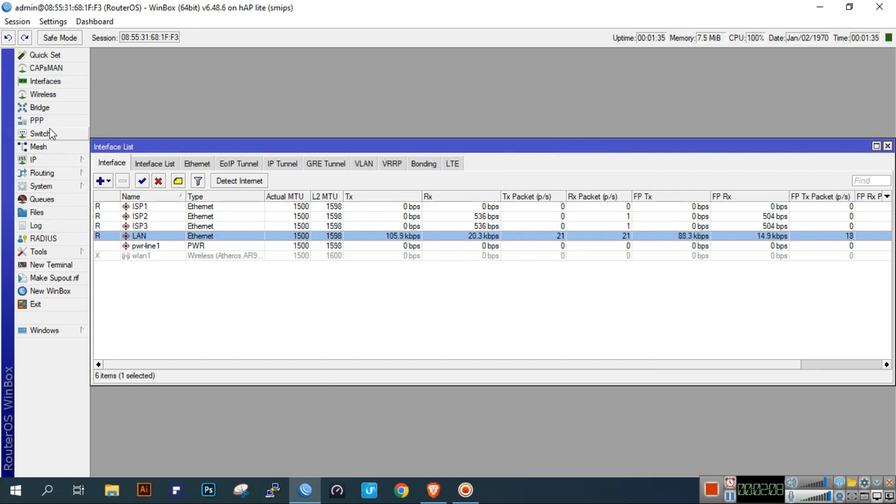
{"action": "left_click", "coordinate": [73, 121]}
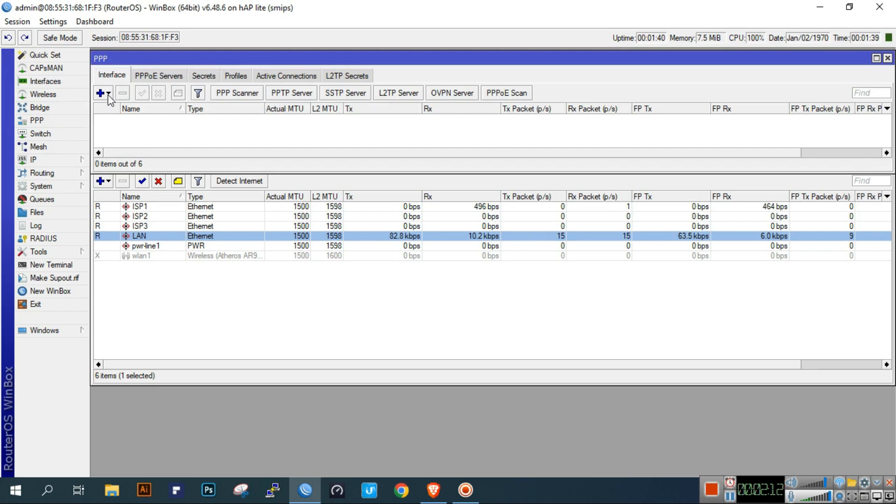
- Review the ISP1–ISP3 interfaces in the interface list alongside the PPP window
{"action": "left_click", "coordinate": [164, 218]}
{"action": "left_click", "coordinate": [163, 220]}
{"action": "left_click", "coordinate": [161, 226]}
{"action": "left_click", "coordinate": [159, 216]}
{"action": "left_click", "coordinate": [159, 206]}
{"action": "left_click", "coordinate": [141, 129]}
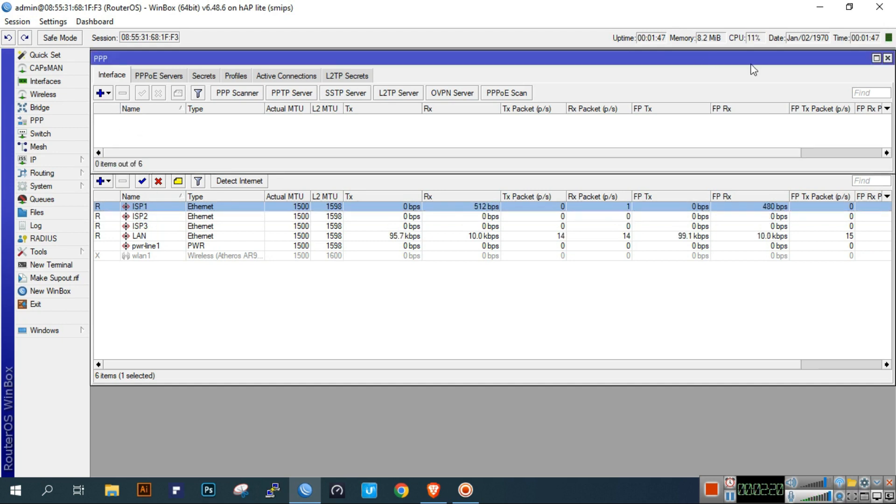
{"action": "left_click", "coordinate": [155, 227]}
{"action": "left_click", "coordinate": [156, 217]}
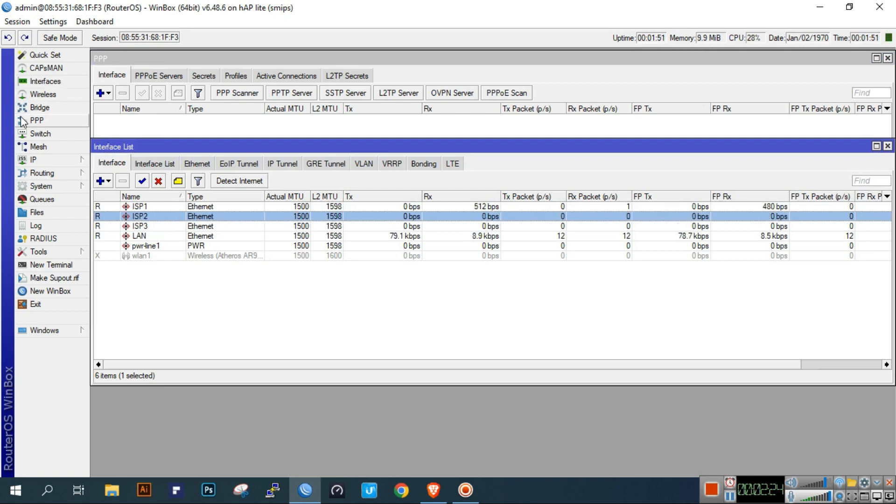
{"action": "left_click", "coordinate": [35, 120]}
- Add a new PPPoE client with ISP1 as its parent interface
{"action": "left_click", "coordinate": [109, 93]}
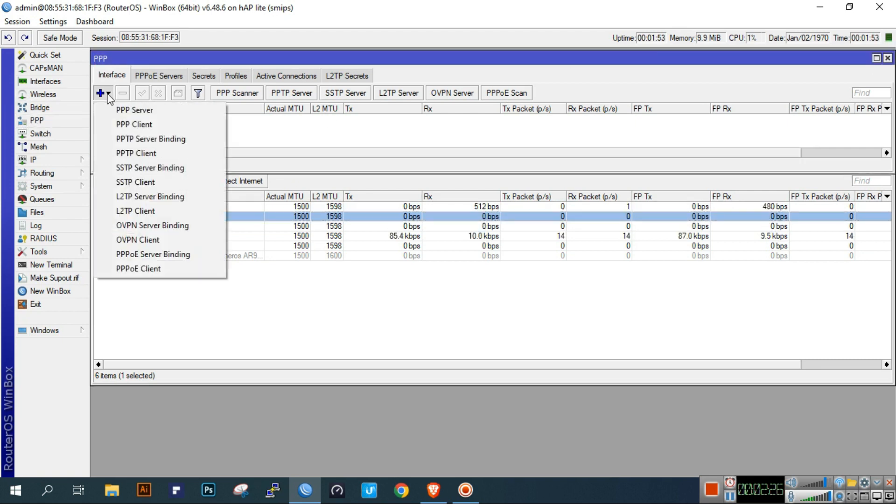
{"action": "left_click", "coordinate": [167, 269]}
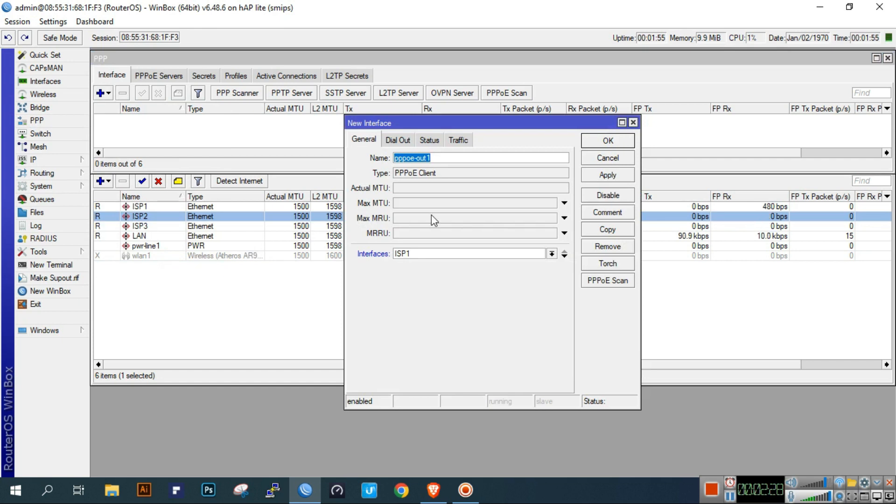
{"action": "left_click", "coordinate": [444, 256]}
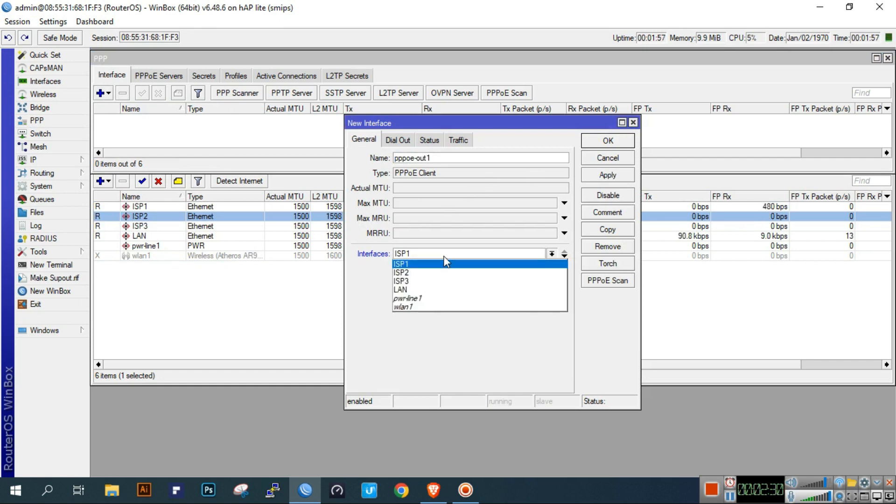
{"action": "left_click", "coordinate": [443, 256]}
{"action": "left_click", "coordinate": [398, 140]}
- Enter the ISP login, disable Add Default Route, and save it as pppoe-out1
{"action": "left_click", "coordinate": [461, 194]}
{"action": "type", "text": "test1"}
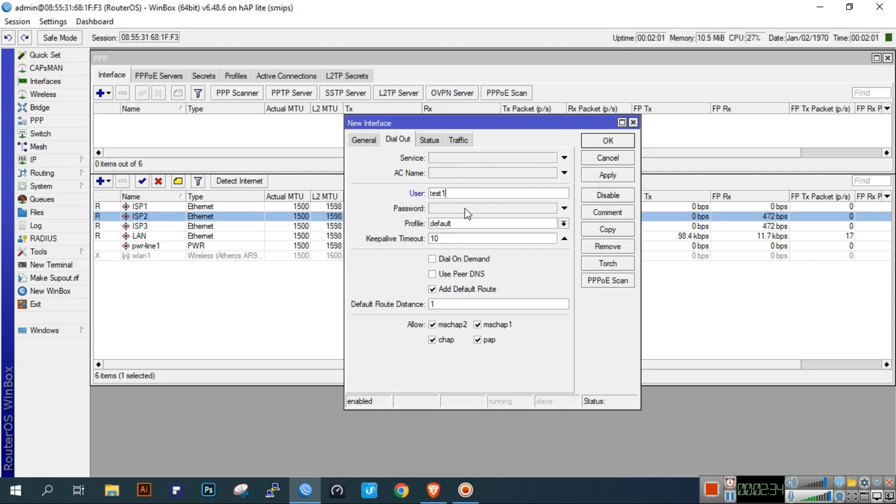
{"action": "left_click", "coordinate": [465, 209]}
{"action": "type", "text": "****"}
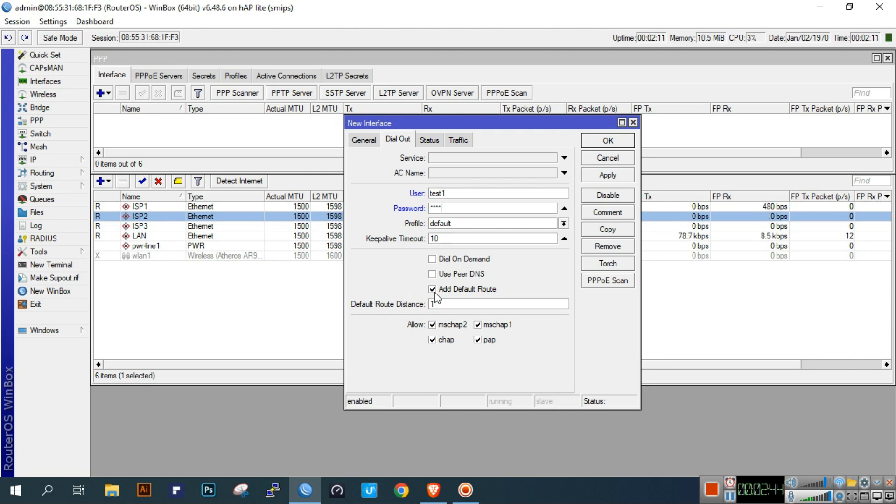
{"action": "left_click", "coordinate": [434, 292]}
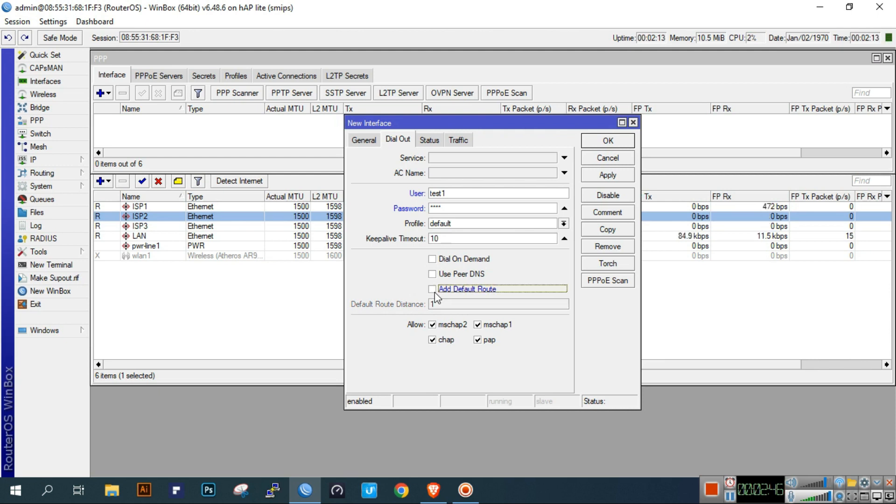
{"action": "left_click", "coordinate": [615, 178]}
{"action": "left_click", "coordinate": [613, 140]}
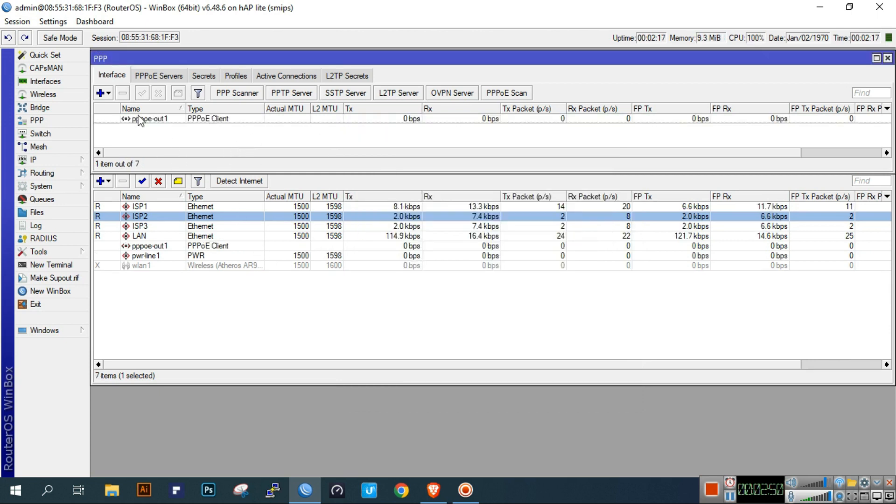
{"action": "left_click", "coordinate": [106, 93]}
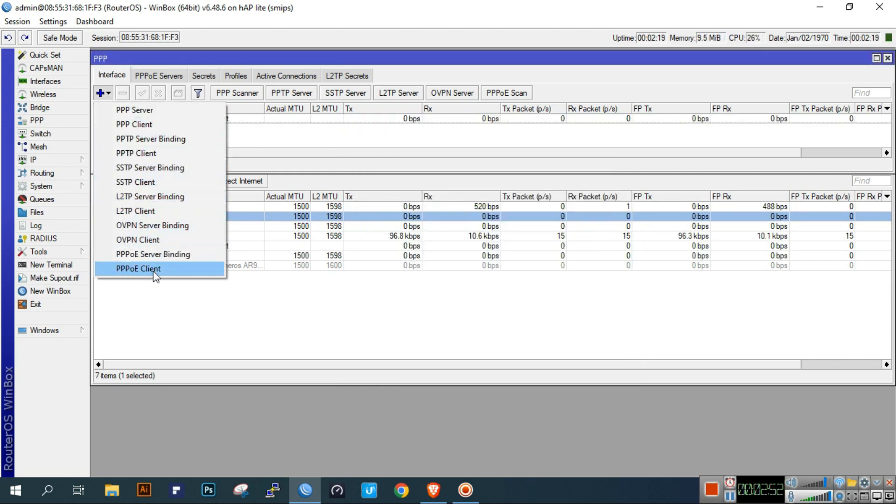
- Add PPPoE client pppoe-out2 on ISP2 with its ISP login and no default route
{"action": "left_click", "coordinate": [153, 269]}
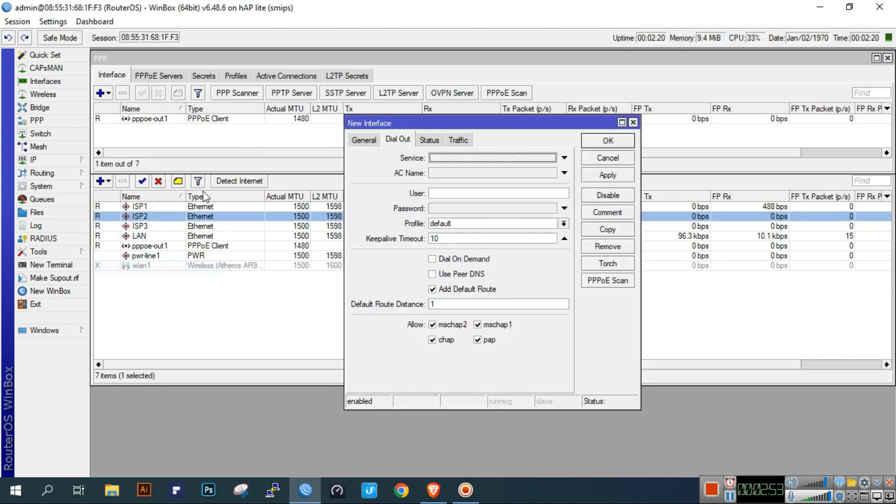
{"action": "left_click", "coordinate": [357, 140]}
{"action": "left_click", "coordinate": [489, 255]}
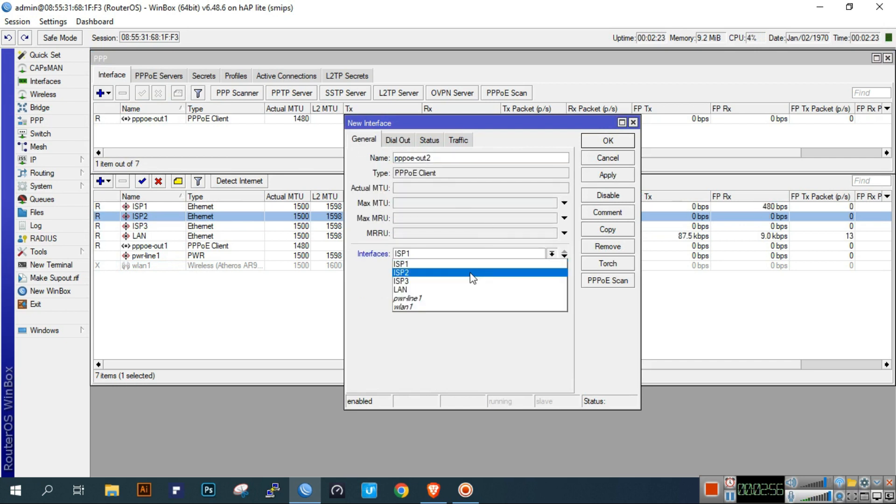
{"action": "left_click", "coordinate": [472, 276]}
{"action": "left_click", "coordinate": [397, 140]}
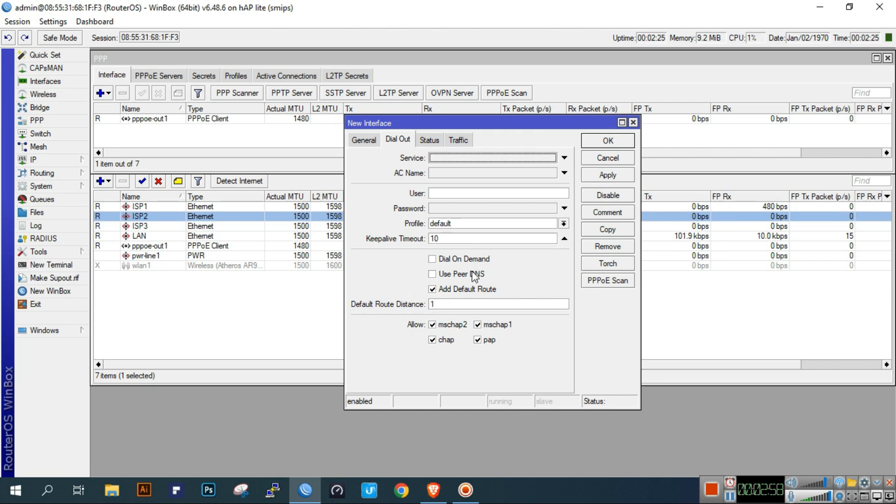
{"action": "left_click", "coordinate": [456, 194]}
{"action": "type", "text": "test2"}
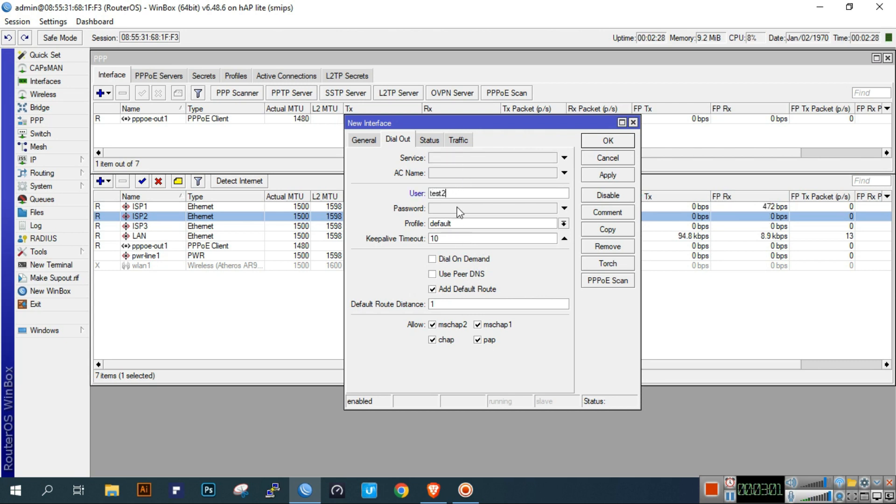
{"action": "left_click", "coordinate": [457, 208]}
{"action": "type", "text": "1234"}
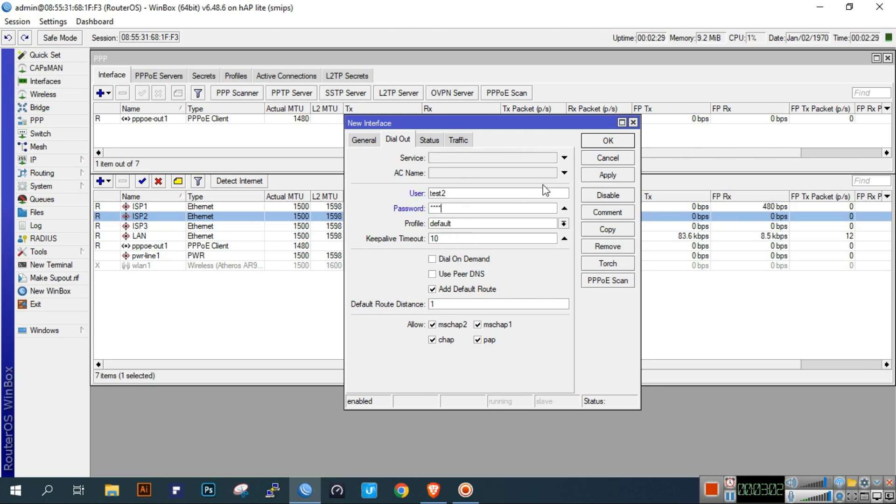
{"action": "left_click", "coordinate": [438, 289]}
{"action": "left_click", "coordinate": [607, 175]}
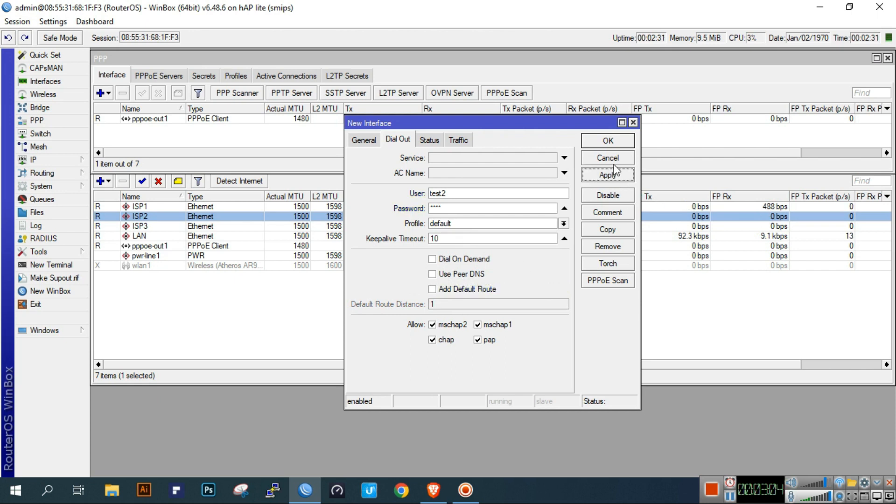
{"action": "left_click", "coordinate": [608, 141]}
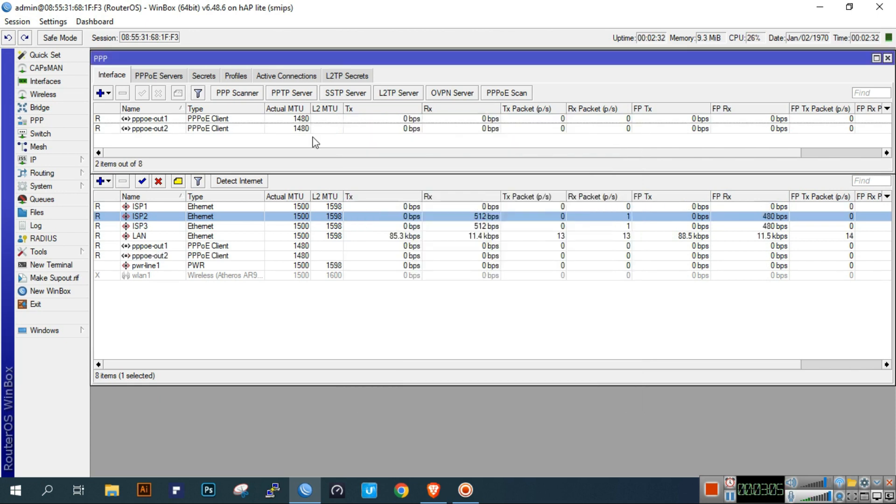
- Add PPPoE client pppoe-out3 on ISP3 with its ISP login and no default route
{"action": "left_click", "coordinate": [102, 93]}
{"action": "left_click", "coordinate": [151, 264]}
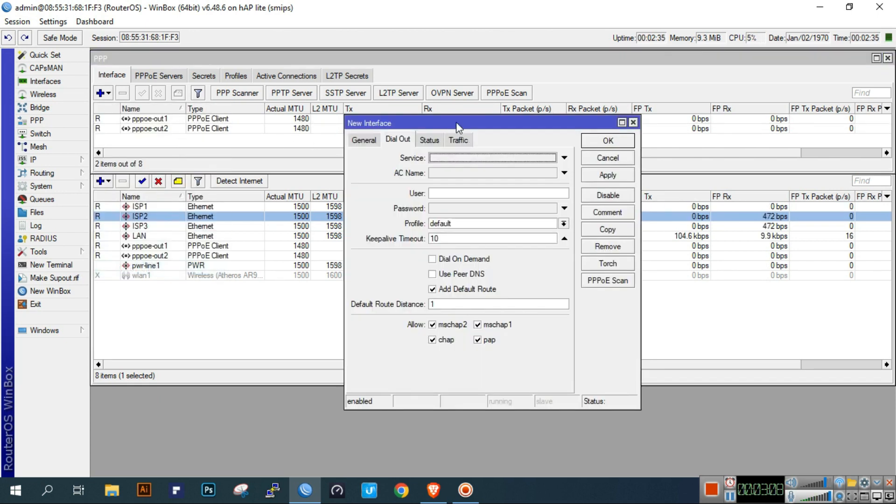
{"action": "left_click", "coordinate": [357, 140]}
{"action": "left_click", "coordinate": [489, 259]}
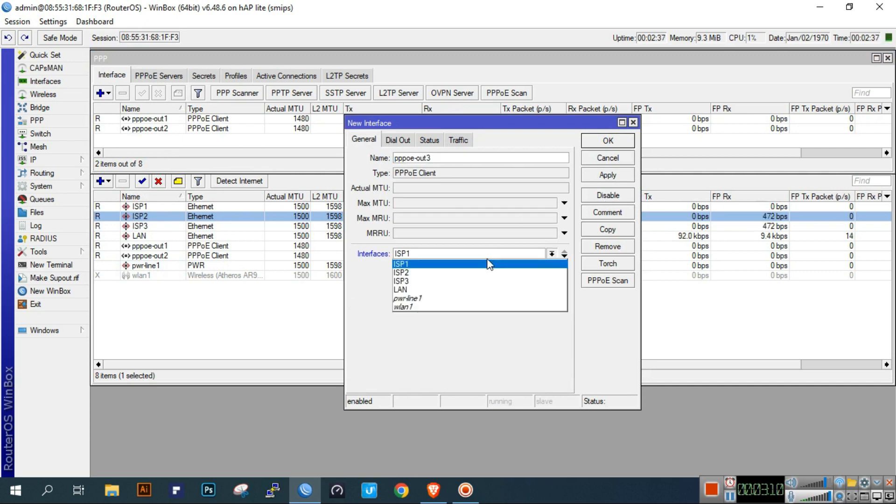
{"action": "left_click", "coordinate": [475, 282]}
{"action": "left_click", "coordinate": [398, 140]}
{"action": "left_click", "coordinate": [471, 195]}
{"action": "type", "text": "test3"}
{"action": "left_click", "coordinate": [472, 209]}
{"action": "type", "text": "test"}
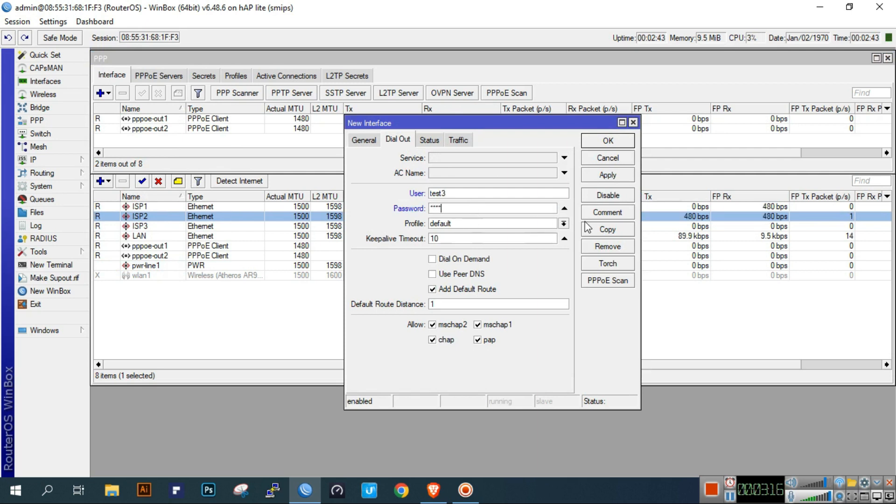
{"action": "left_click", "coordinate": [481, 289]}
{"action": "left_click", "coordinate": [620, 176]}
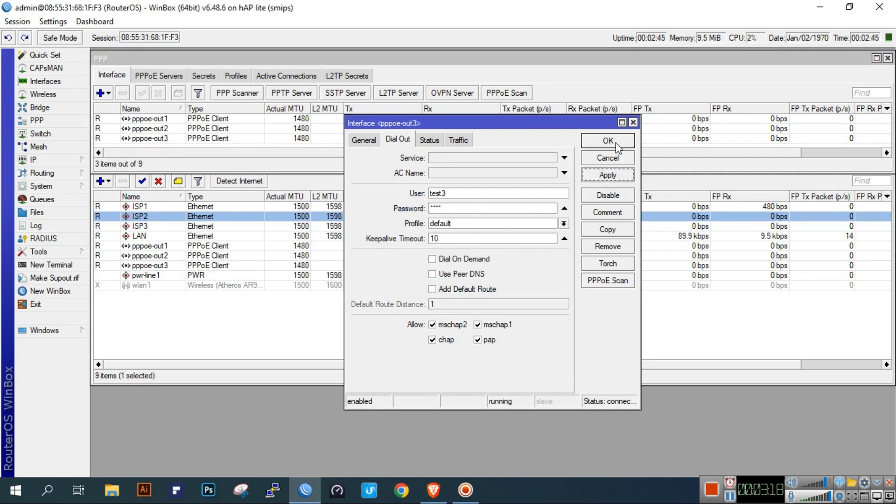
{"action": "left_click", "coordinate": [617, 141]}
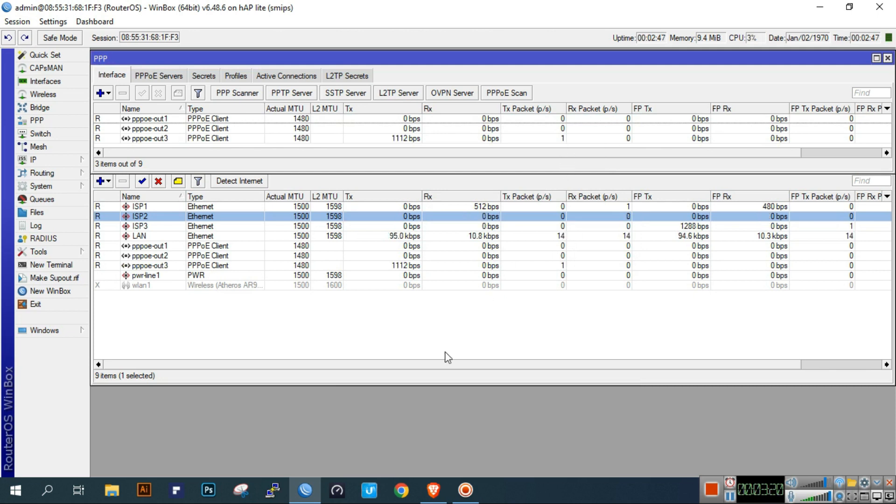
{"action": "left_click", "coordinate": [370, 318]}
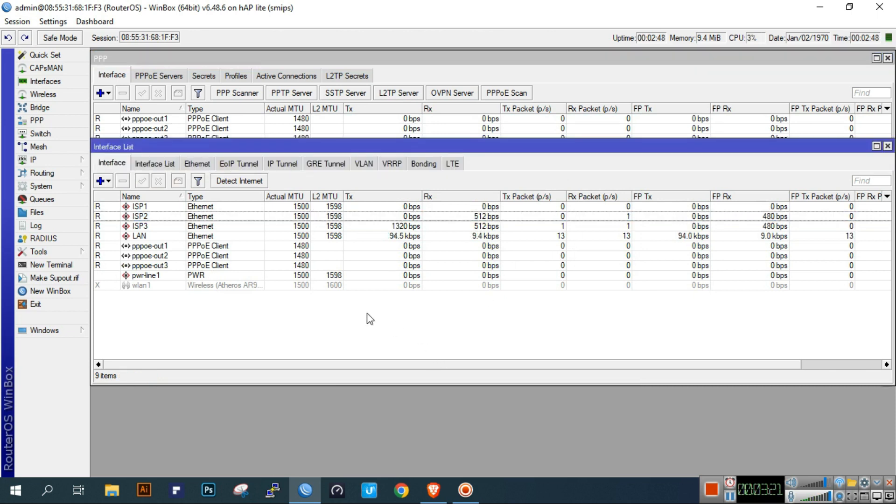
{"action": "left_click", "coordinate": [60, 161]}
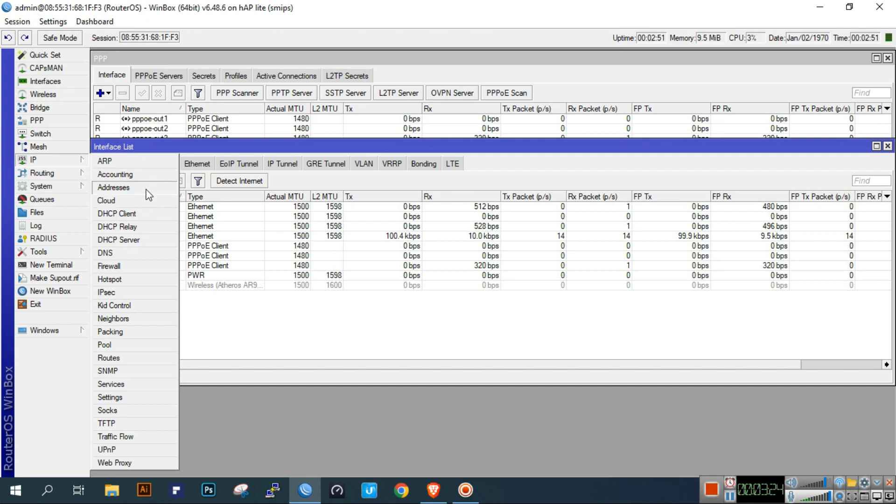
- Add address 192.168.88.1/24 on the LAN interface and close the address list
{"action": "left_click", "coordinate": [147, 191]}
{"action": "left_click", "coordinate": [392, 173]}
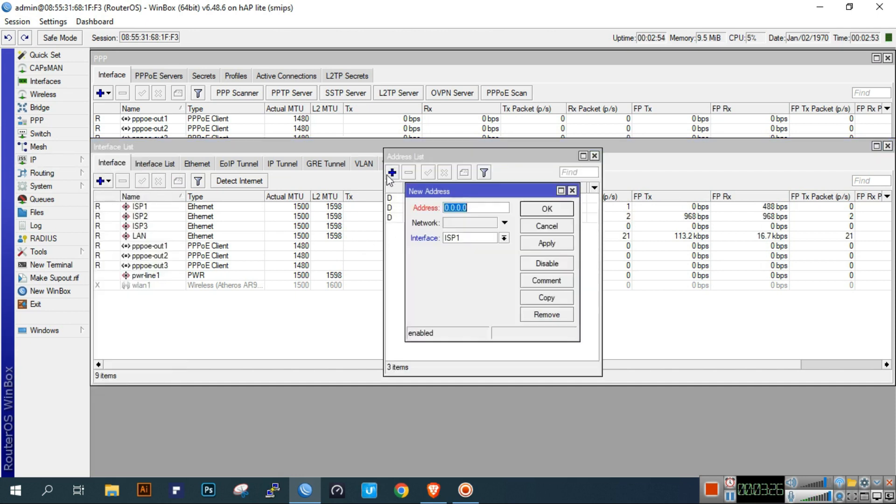
{"action": "type", "text": "192.168.88."}
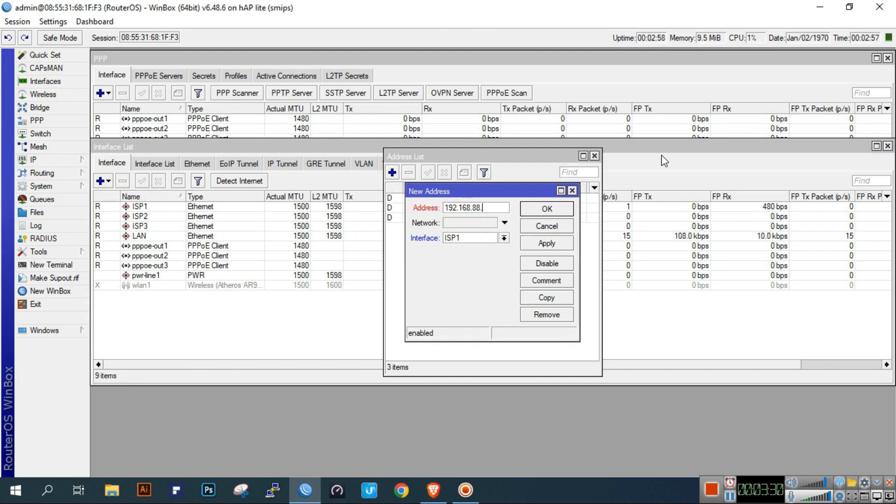
{"action": "type", "text": "1/24"}
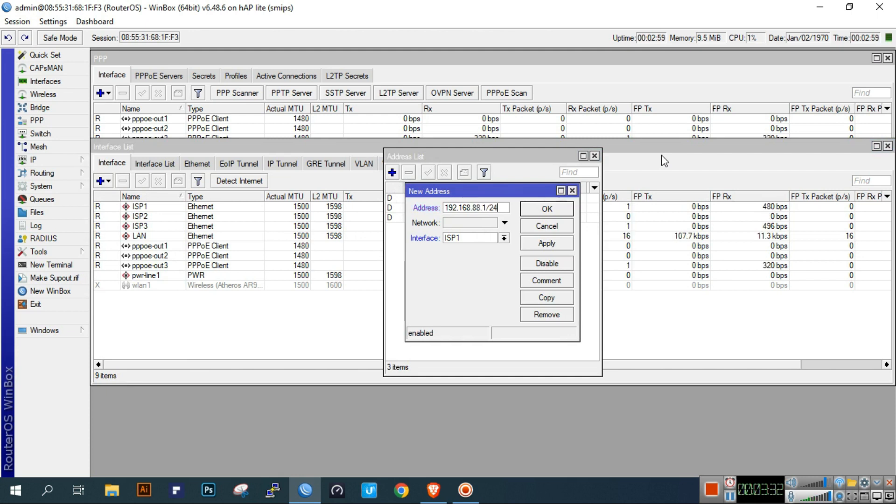
{"action": "left_click", "coordinate": [475, 236]}
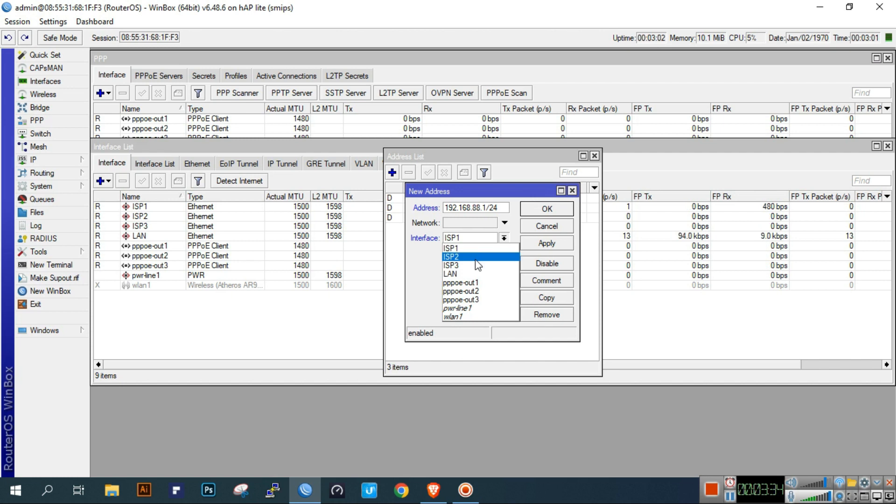
{"action": "left_click", "coordinate": [469, 275]}
{"action": "left_click", "coordinate": [565, 245]}
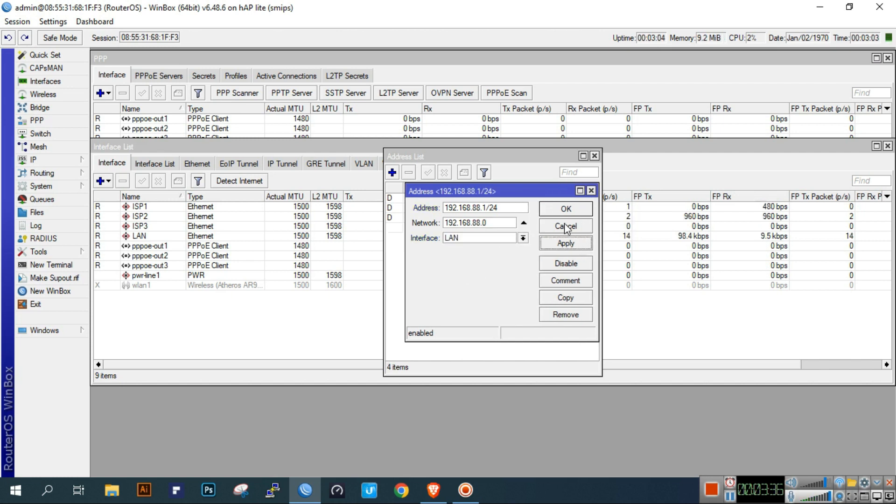
{"action": "left_click", "coordinate": [566, 211]}
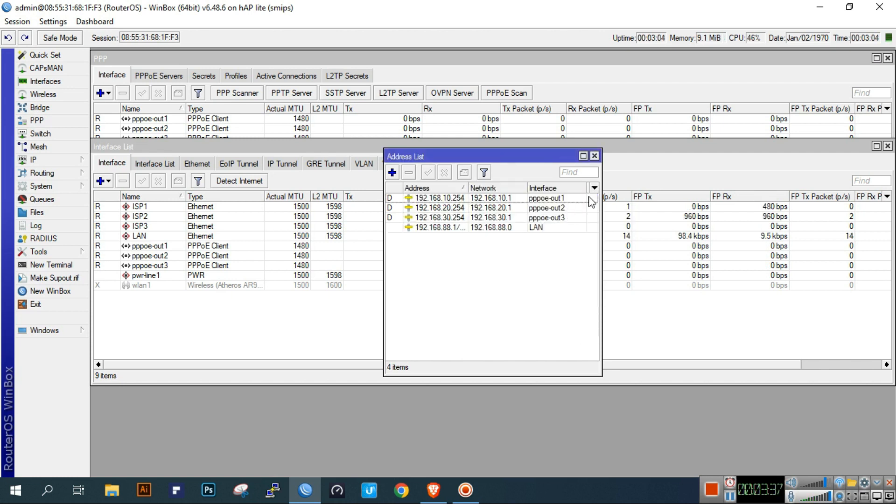
{"action": "left_click", "coordinate": [595, 156]}
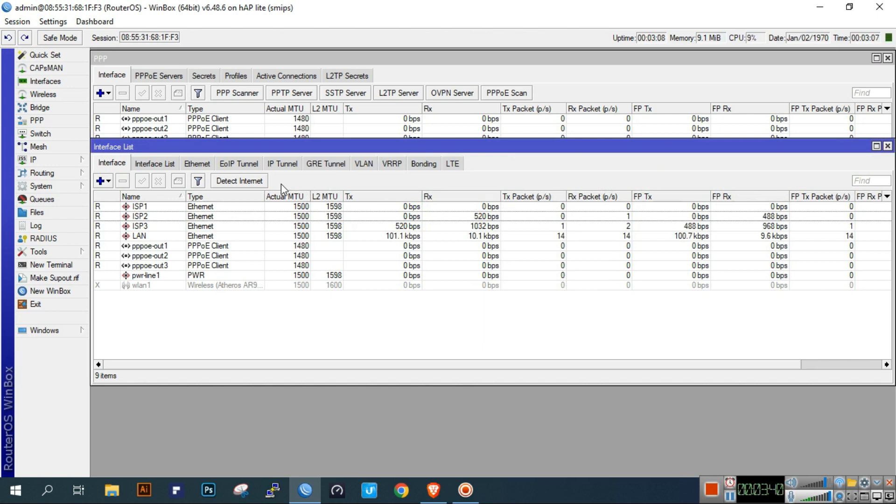
- Start DHCP Setup on LAN, step through address space, gateway and pool, then cancel it
{"action": "left_click", "coordinate": [33, 159]}
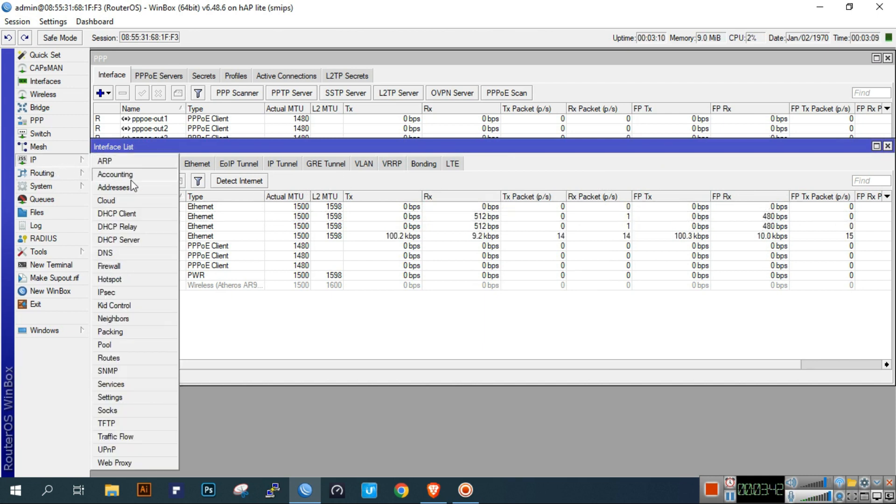
{"action": "left_click", "coordinate": [120, 246]}
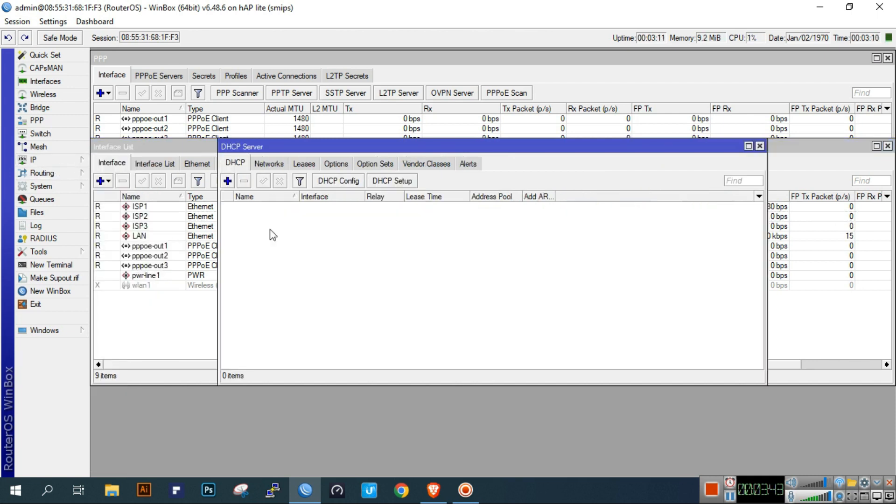
{"action": "left_click", "coordinate": [397, 181]}
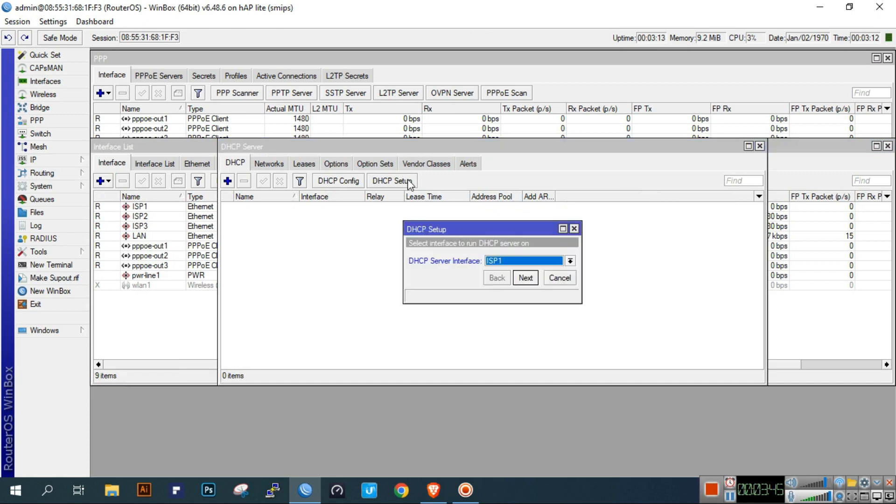
{"action": "left_click", "coordinate": [523, 261]}
{"action": "left_click", "coordinate": [517, 296]}
{"action": "left_click", "coordinate": [525, 278]}
{"action": "left_click", "coordinate": [531, 281]}
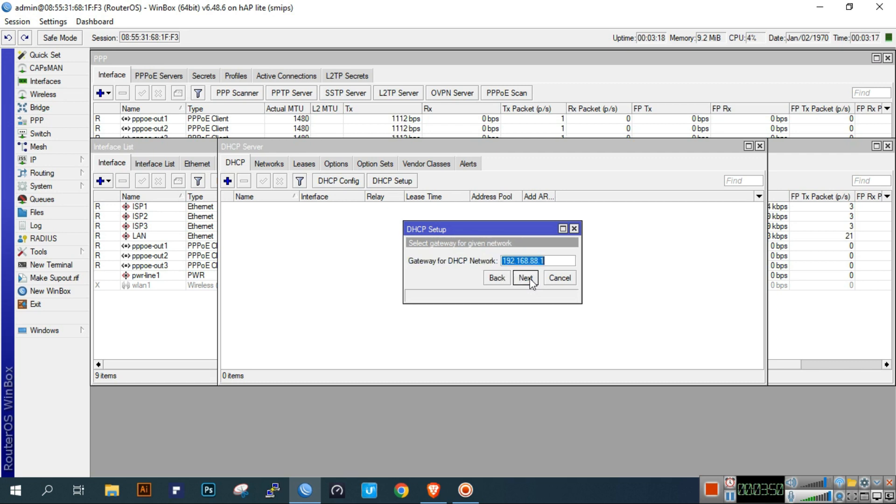
{"action": "left_click", "coordinate": [526, 277]}
{"action": "left_click", "coordinate": [526, 277]}
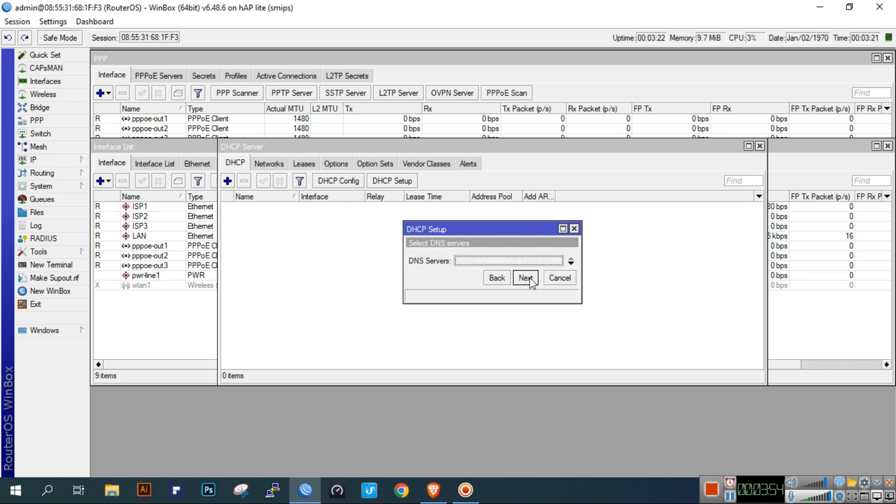
{"action": "left_click", "coordinate": [555, 280]}
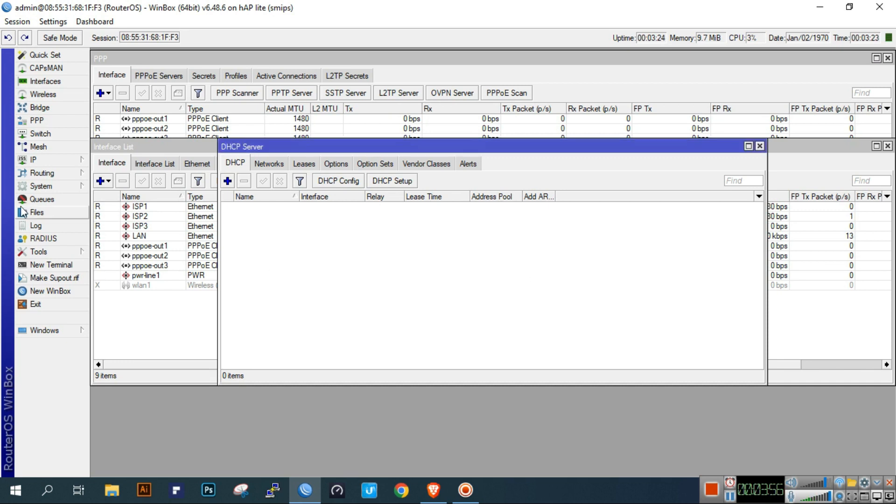
{"action": "left_click", "coordinate": [41, 160]}
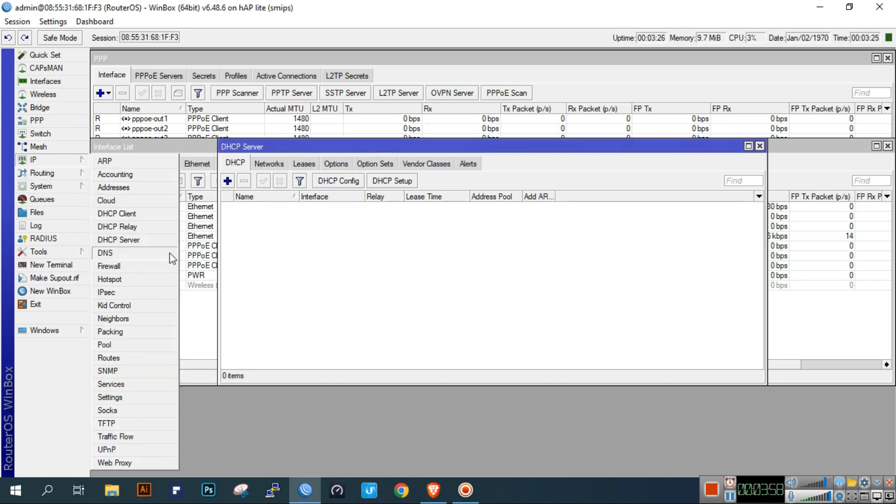
- Set DNS servers 8.8.8.8 and 8.8.4.4 with Allow Remote Requests enabled
{"action": "left_click", "coordinate": [170, 253]}
{"action": "left_click", "coordinate": [511, 168]}
{"action": "type", "text": "8.8.8.8"}
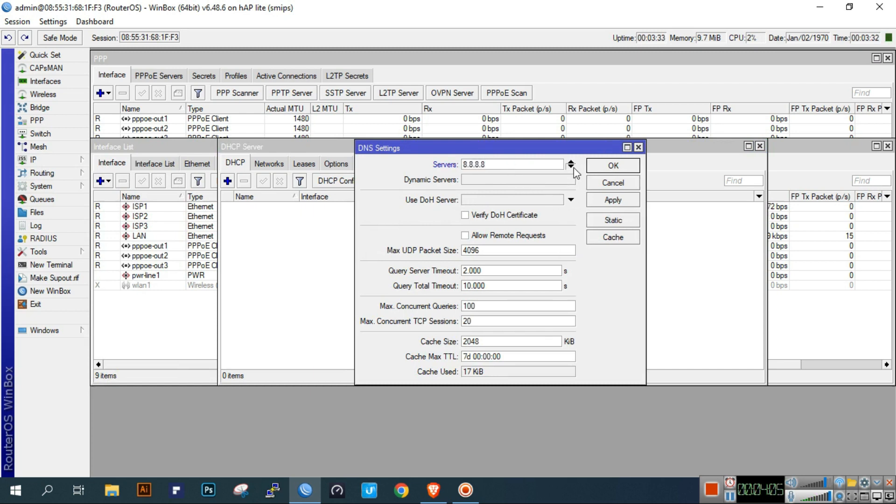
{"action": "left_click", "coordinate": [571, 166]}
{"action": "type", "text": "8.8.4.4"}
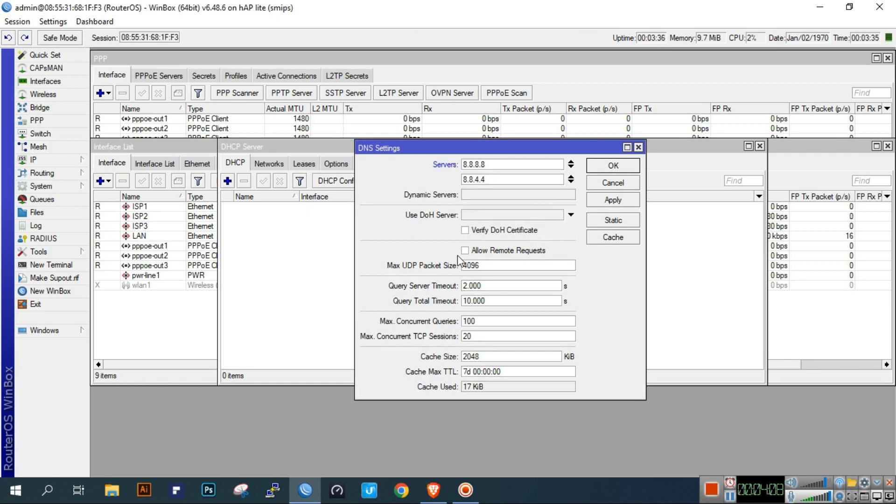
{"action": "left_click", "coordinate": [465, 250]}
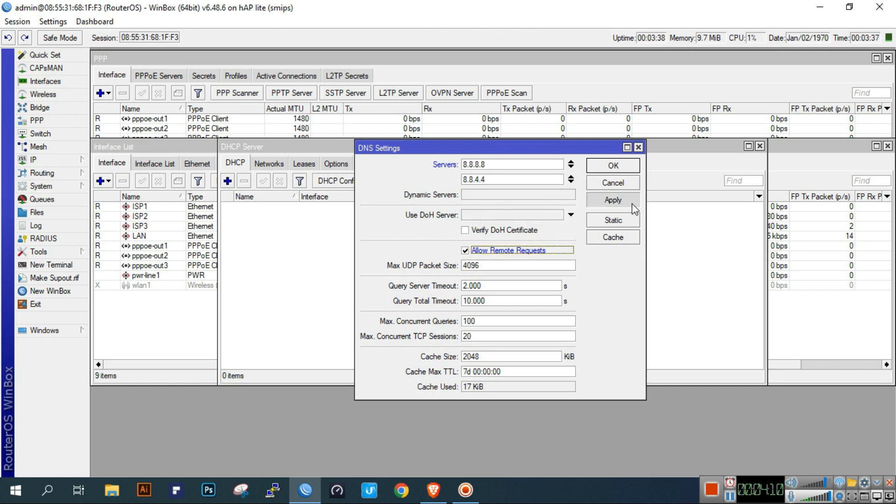
{"action": "left_click", "coordinate": [612, 199]}
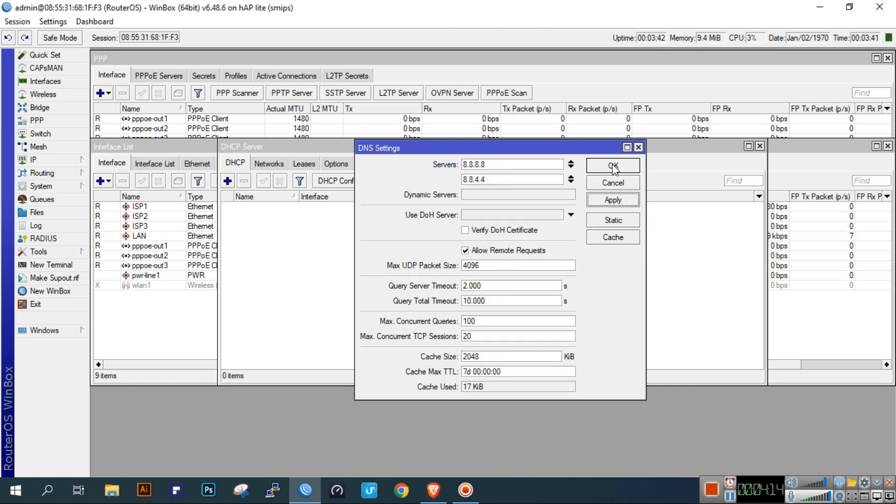
{"action": "left_click", "coordinate": [612, 166]}
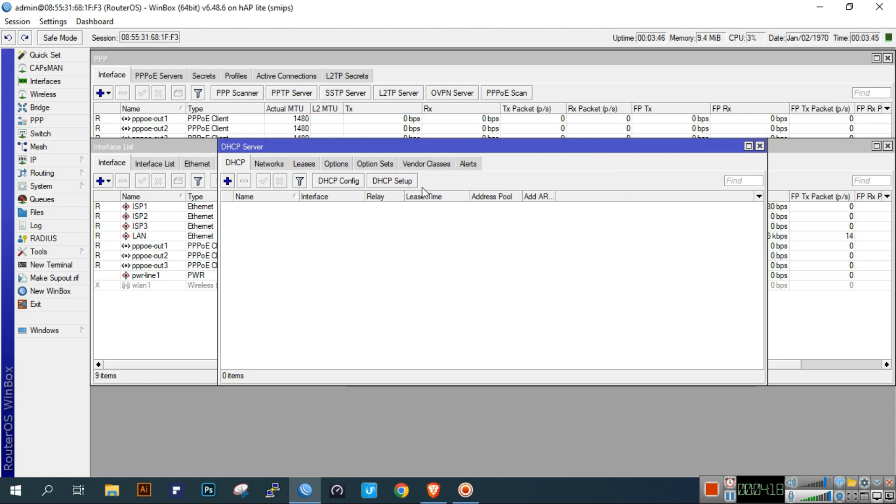
{"action": "left_click", "coordinate": [410, 182]}
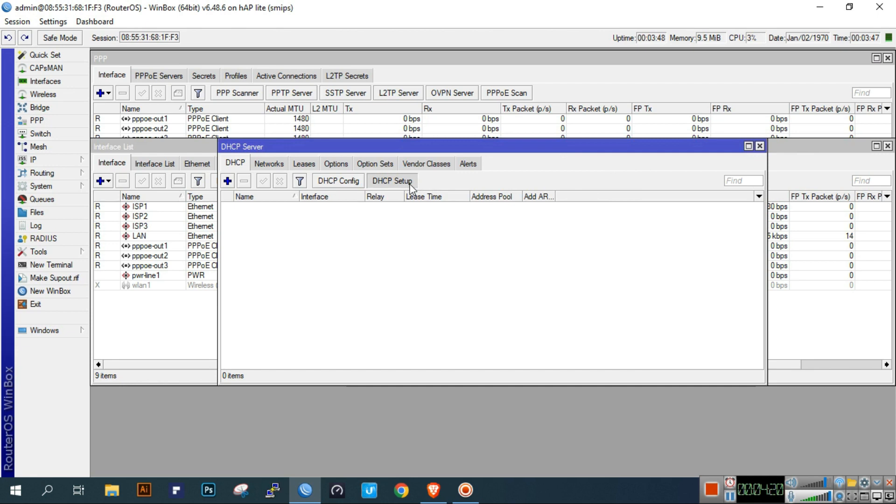
- Complete DHCP Setup on LAN: 192.168.88.0/24, gateway 192.168.88.1, DNS 8.8.8.8/8.8.4.4, 00:10:00 lease
{"action": "left_click", "coordinate": [539, 261]}
{"action": "left_click", "coordinate": [538, 262]}
{"action": "left_click", "coordinate": [525, 278]}
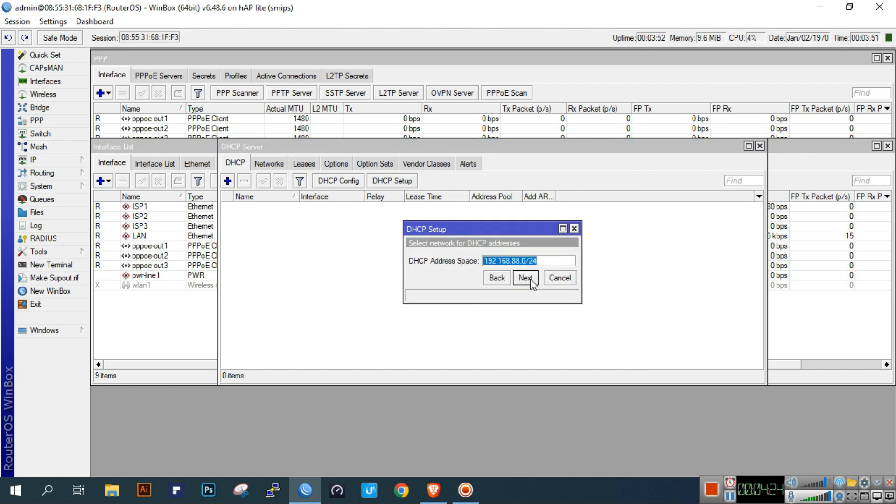
{"action": "left_click", "coordinate": [526, 277]}
{"action": "left_click", "coordinate": [531, 279]}
{"action": "left_click", "coordinate": [533, 278]}
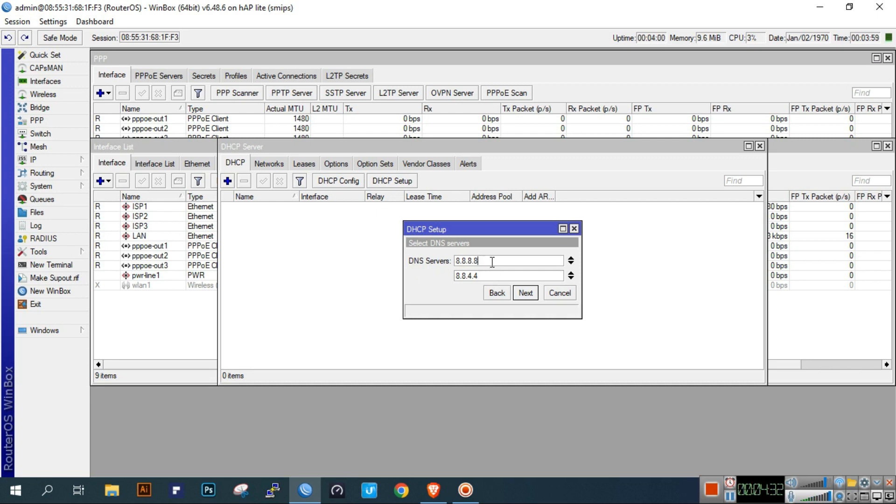
{"action": "left_click", "coordinate": [497, 279]}
{"action": "left_click", "coordinate": [69, 161]}
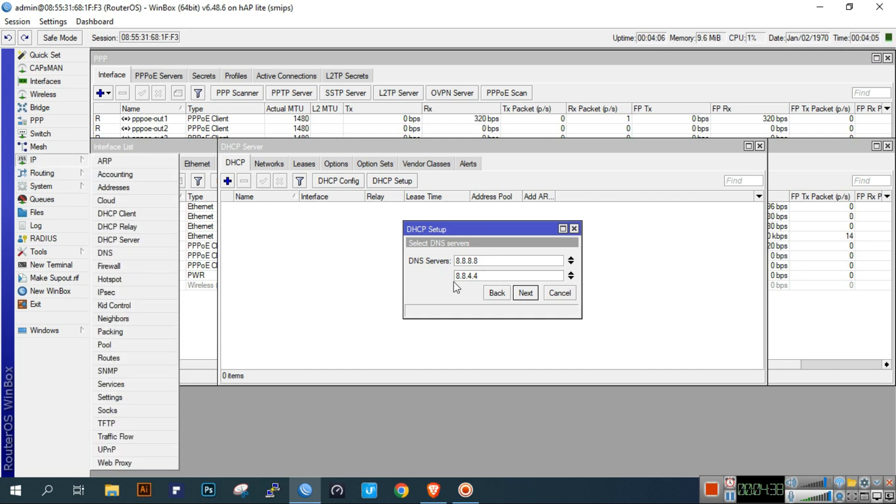
{"action": "left_click", "coordinate": [526, 293]}
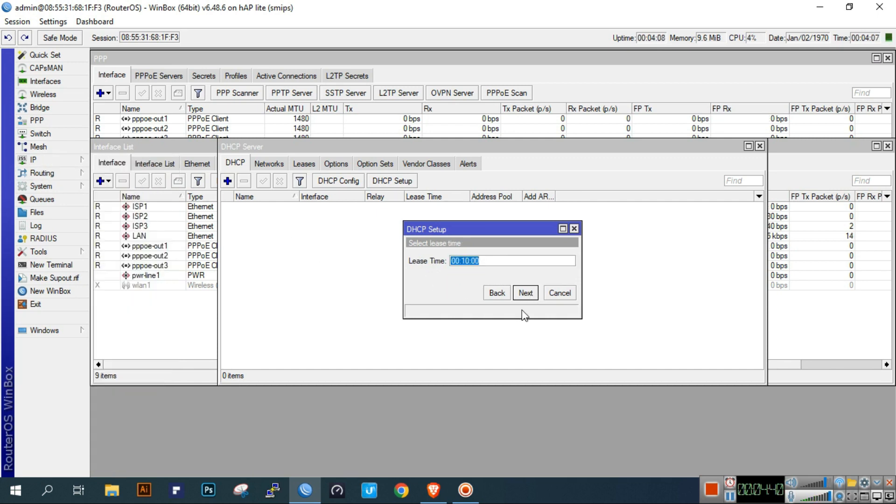
{"action": "left_click", "coordinate": [526, 293]}
{"action": "left_click", "coordinate": [491, 256]}
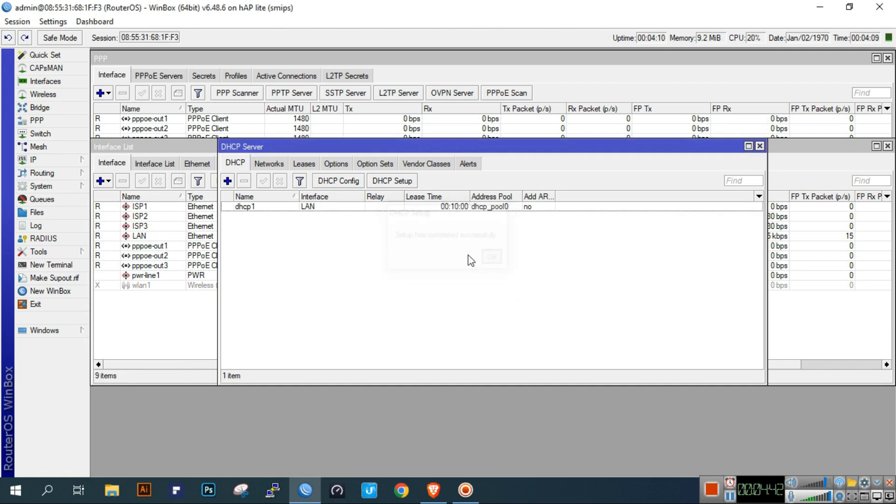
- Rename DHCP server dhcp1 to LAN-DHCP
{"action": "double_click", "coordinate": [359, 205]}
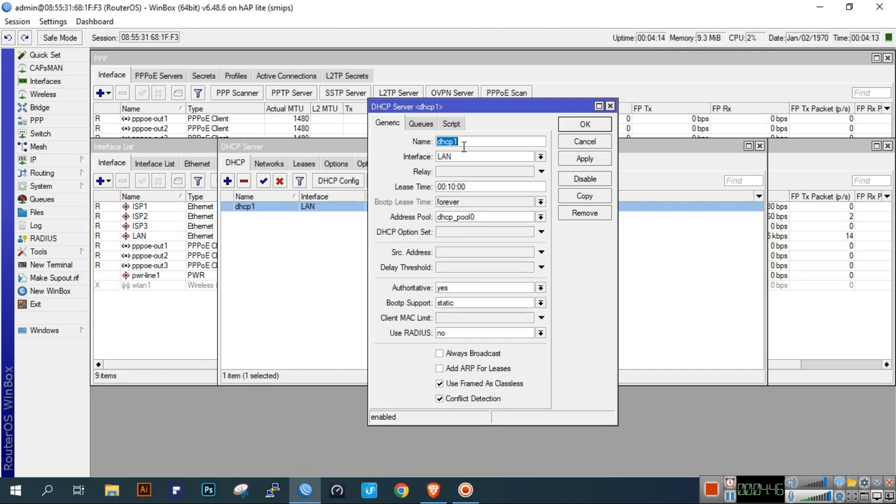
{"action": "type", "text": "LAN-DHCP"}
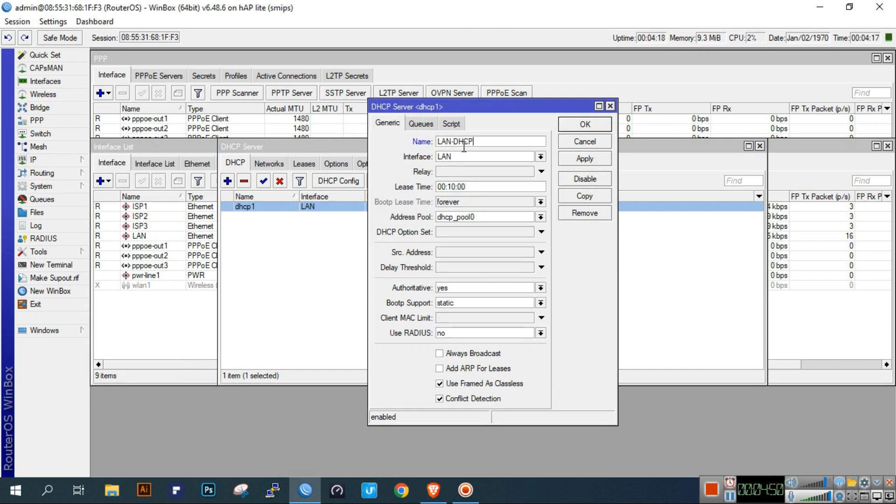
{"action": "left_click", "coordinate": [577, 160]}
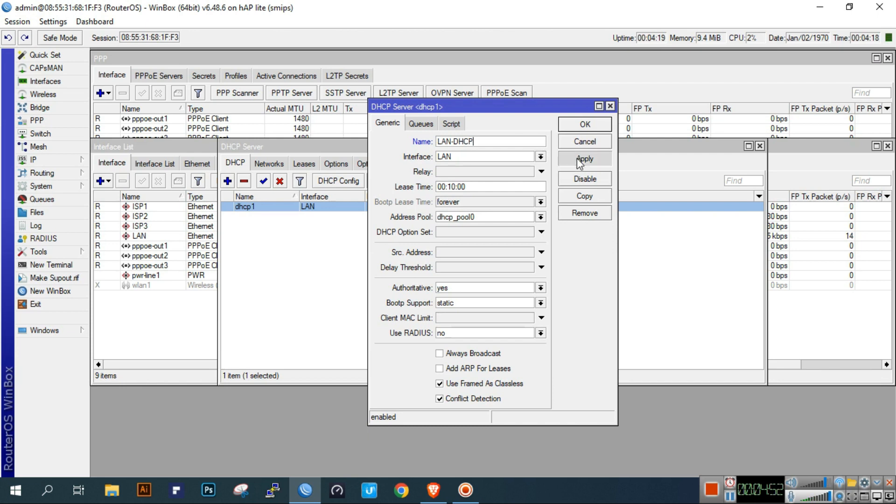
{"action": "left_click", "coordinate": [586, 125]}
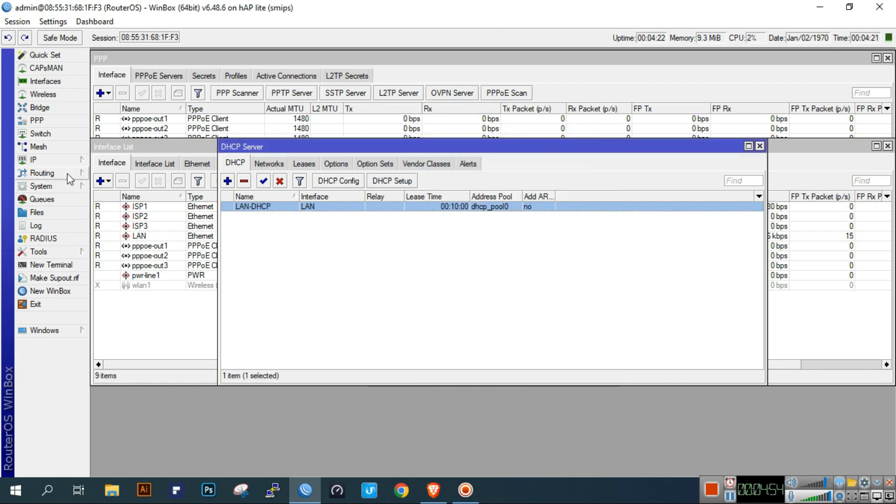
- Rename address pool dhcp_pool0 to lan-pool and close the pool and DHCP server lists
{"action": "left_click", "coordinate": [75, 164]}
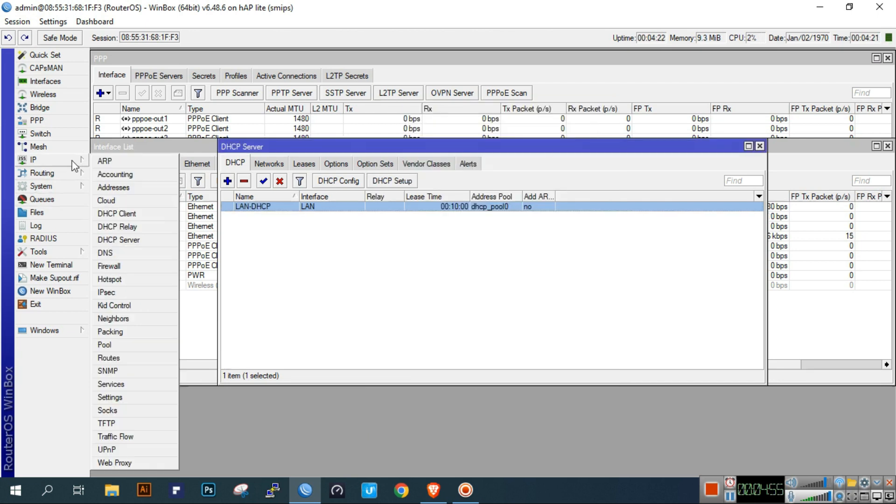
{"action": "left_click", "coordinate": [126, 344]}
{"action": "double_click", "coordinate": [404, 207]}
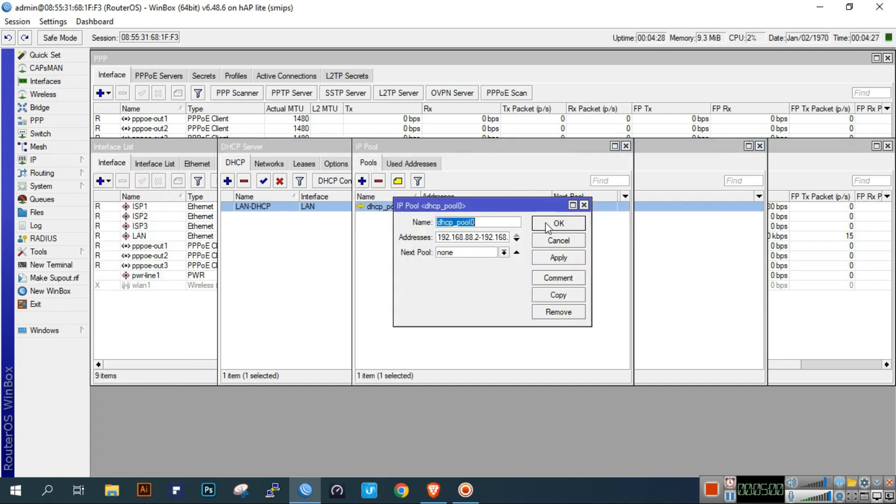
{"action": "type", "text": "lan-pool"}
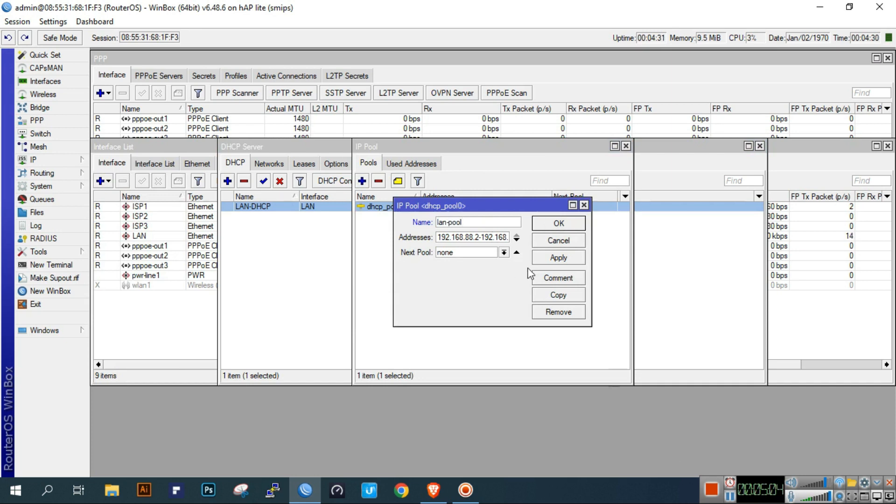
{"action": "left_click", "coordinate": [555, 258]}
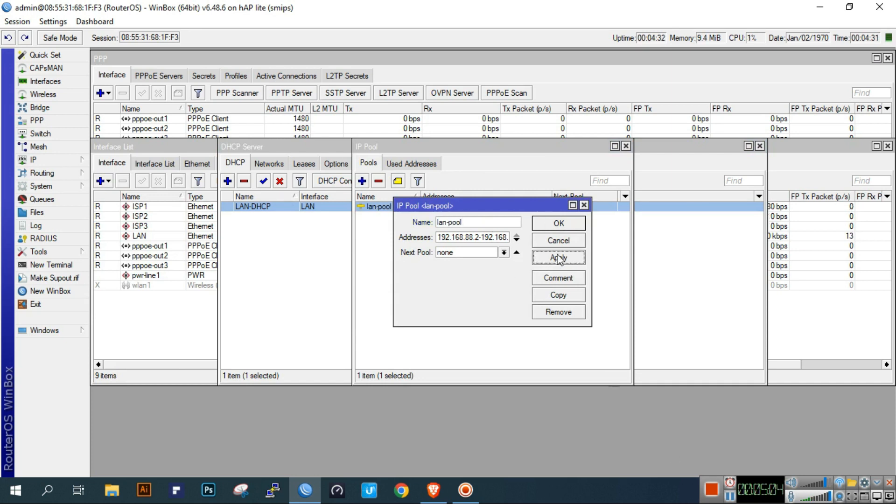
{"action": "left_click", "coordinate": [558, 224]}
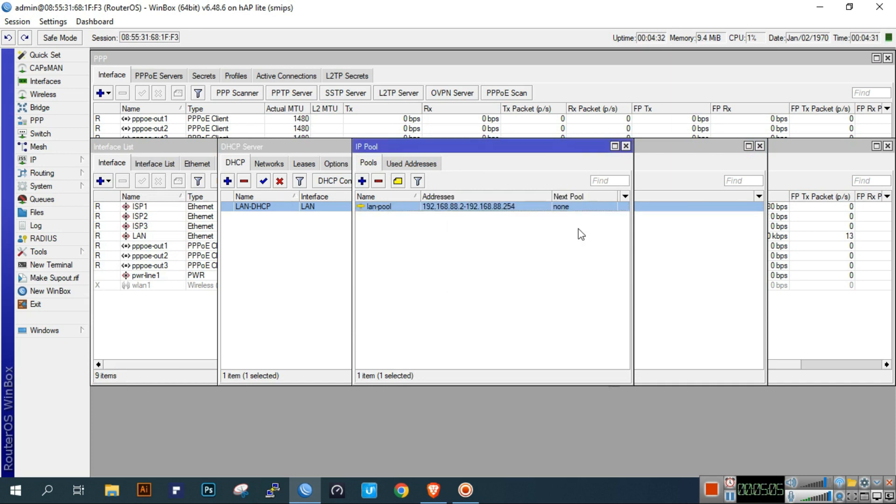
{"action": "left_click", "coordinate": [625, 146]}
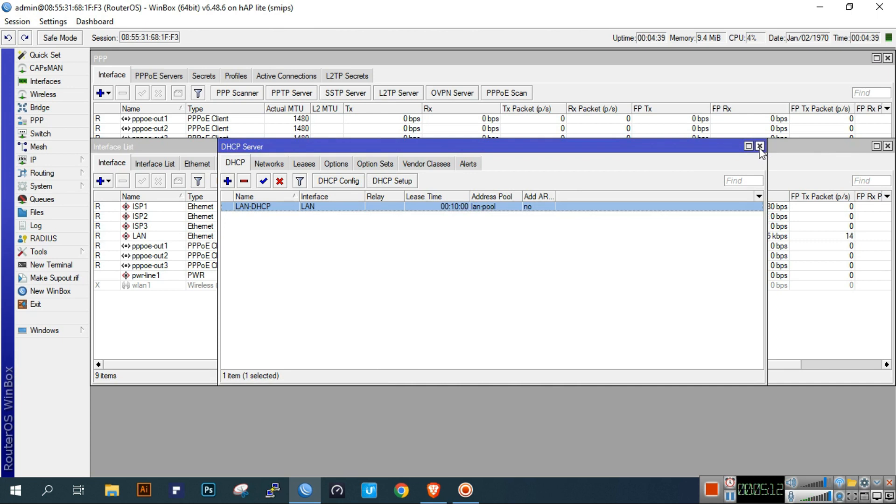
{"action": "left_click", "coordinate": [759, 147]}
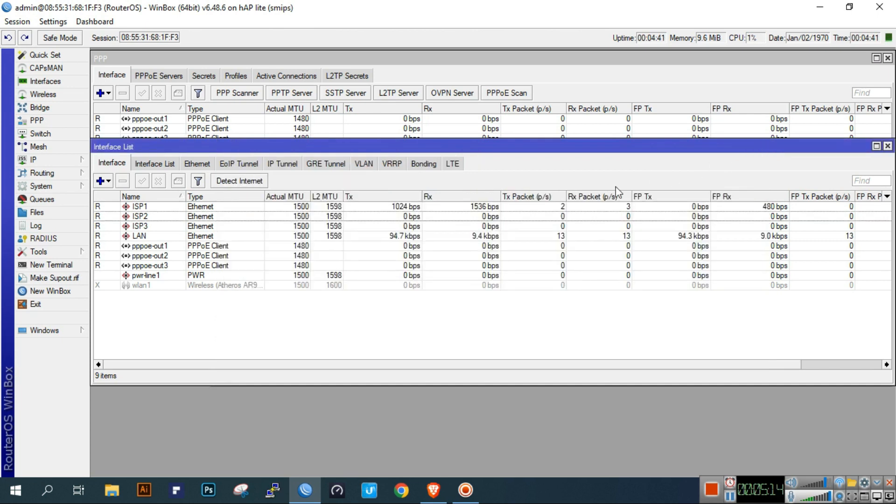
- Add a srcnat masquerade NAT rule with outgoing interface pppoe-out1
{"action": "left_click", "coordinate": [77, 161]}
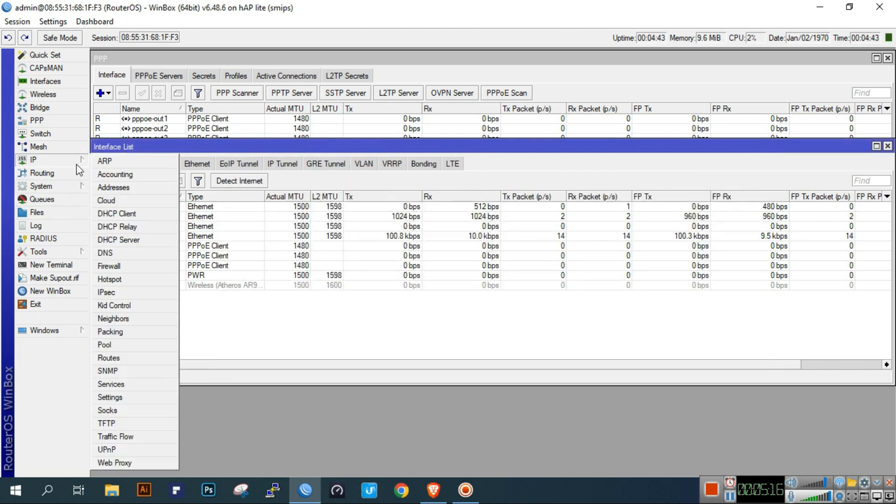
{"action": "left_click", "coordinate": [109, 266]}
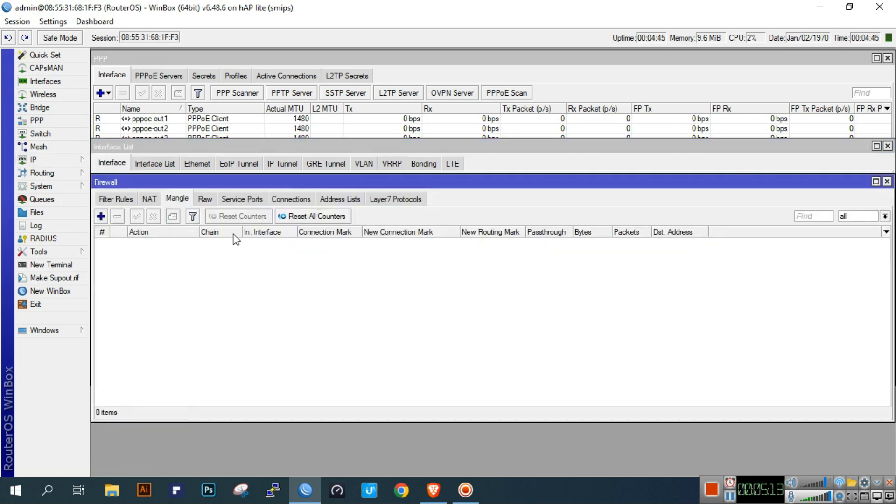
{"action": "left_click", "coordinate": [150, 200]}
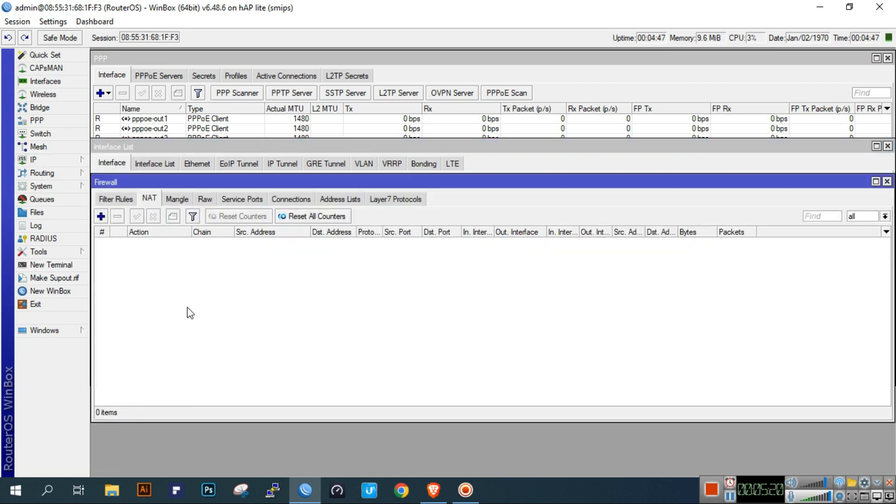
{"action": "left_click", "coordinate": [101, 216]}
{"action": "left_click", "coordinate": [404, 132]}
{"action": "left_click", "coordinate": [390, 133]}
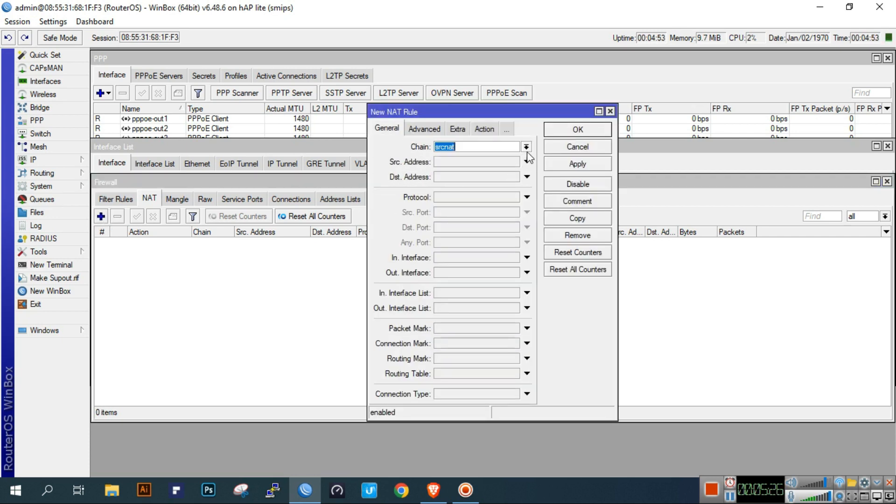
{"action": "left_click", "coordinate": [498, 274]}
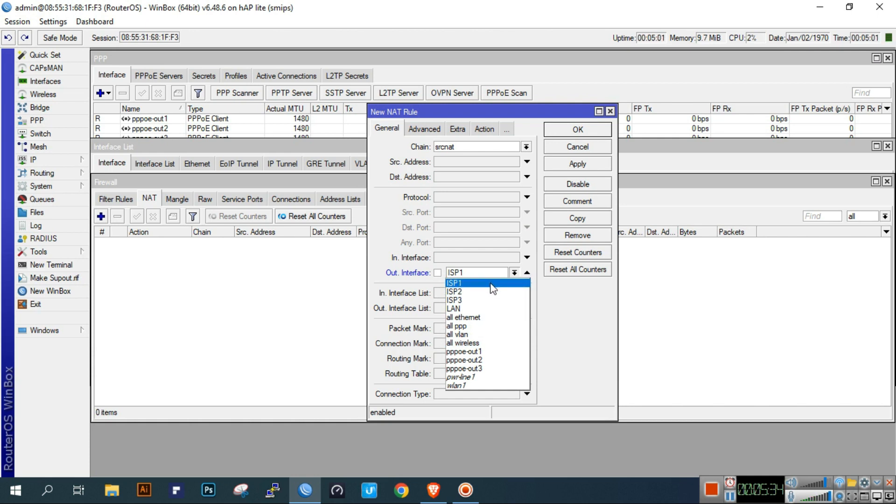
{"action": "left_click", "coordinate": [497, 352]}
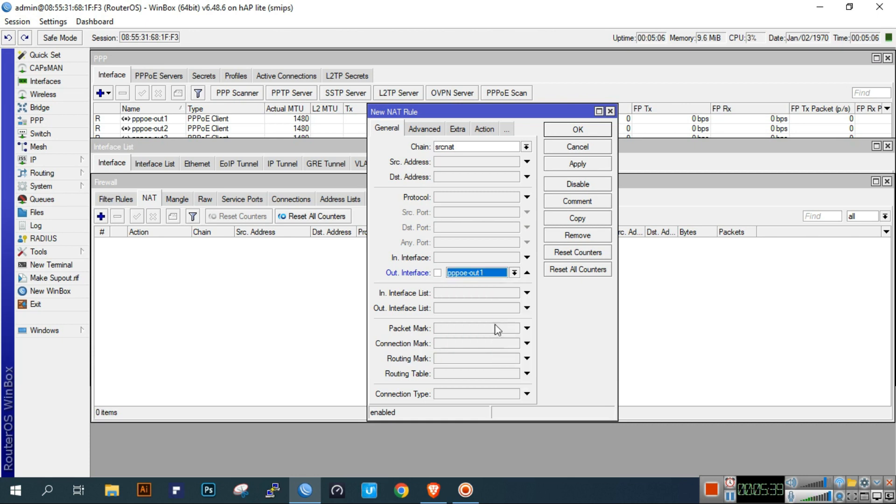
{"action": "left_click", "coordinate": [486, 129]}
{"action": "left_click", "coordinate": [481, 151]}
{"action": "left_click", "coordinate": [532, 205]}
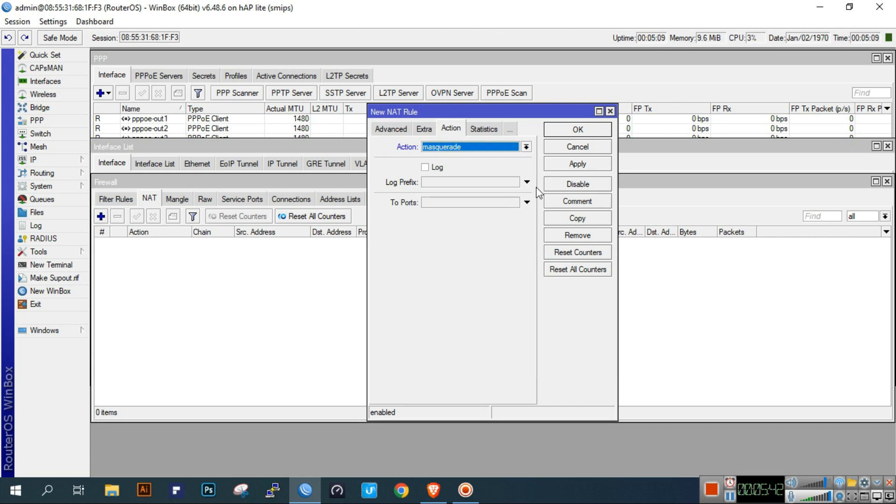
{"action": "left_click", "coordinate": [583, 164]}
- Copy that rule and apply it with outgoing interface pppoe-out2
{"action": "left_click", "coordinate": [578, 217]}
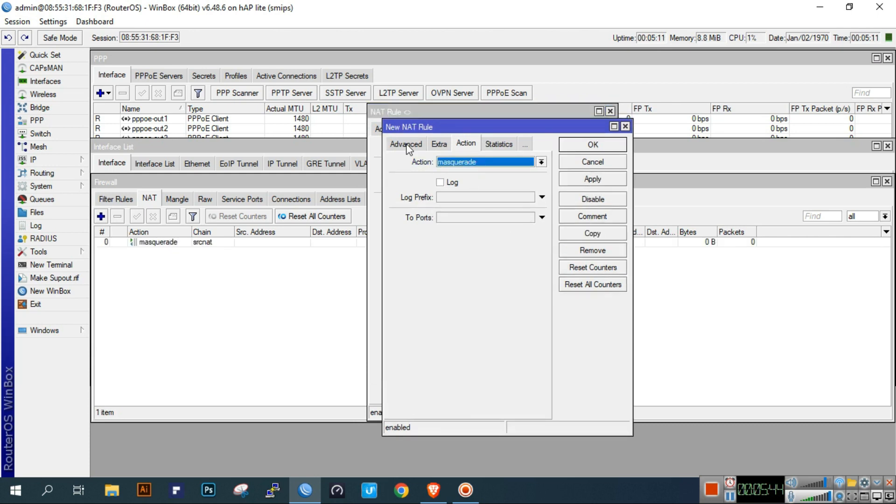
{"action": "left_click", "coordinate": [409, 144]}
{"action": "left_click", "coordinate": [401, 143]}
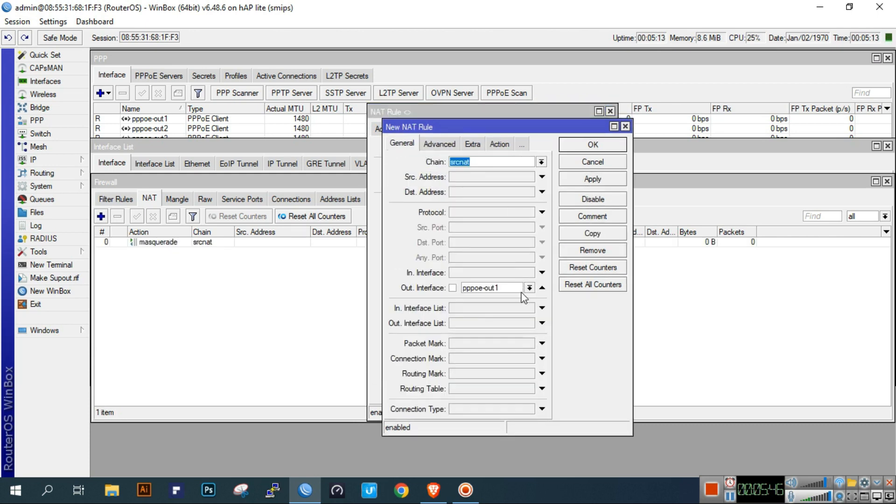
{"action": "left_click", "coordinate": [529, 288]}
{"action": "left_click", "coordinate": [483, 375]}
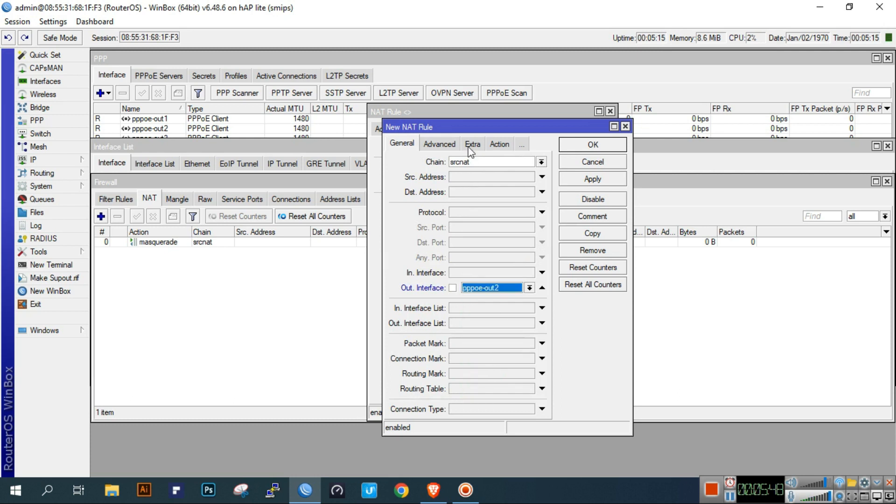
{"action": "left_click", "coordinate": [497, 144]}
{"action": "left_click", "coordinate": [593, 179]}
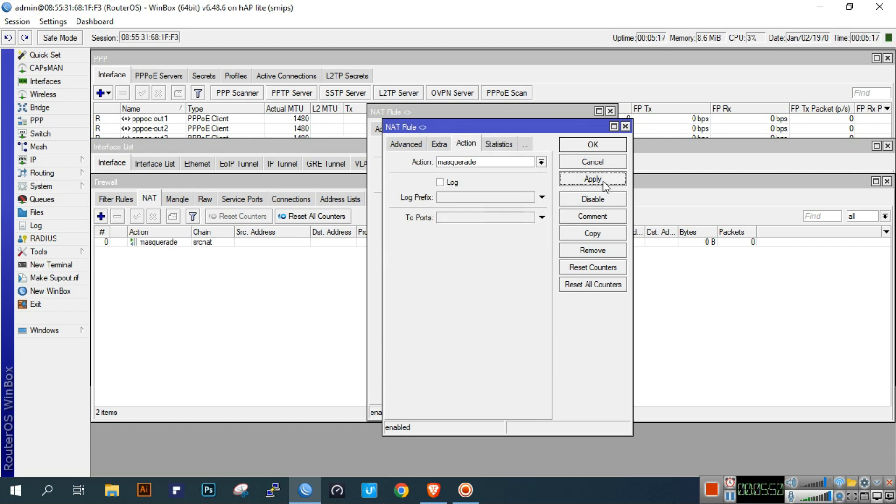
- Copy it again for pppoe-out3, apply, and close all three rule editors
{"action": "left_click", "coordinate": [590, 233]}
{"action": "left_click", "coordinate": [421, 159]}
{"action": "left_click", "coordinate": [416, 158]}
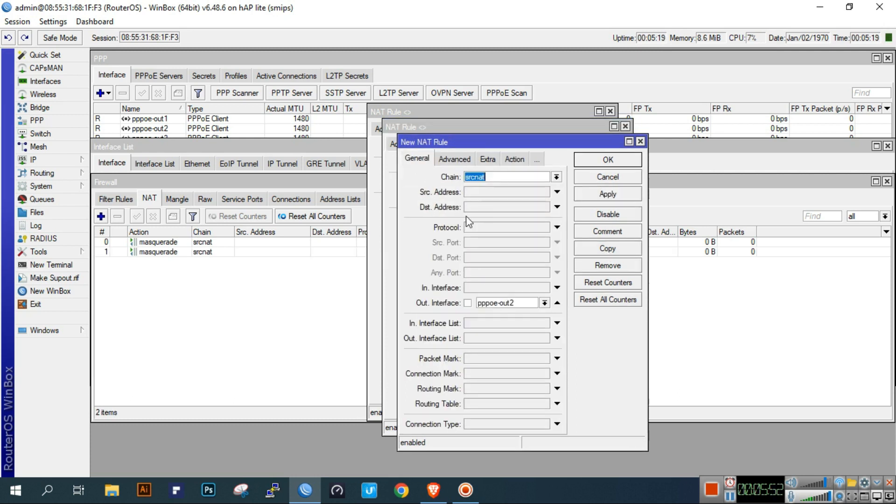
{"action": "left_click", "coordinate": [525, 307]}
{"action": "left_click", "coordinate": [499, 398]}
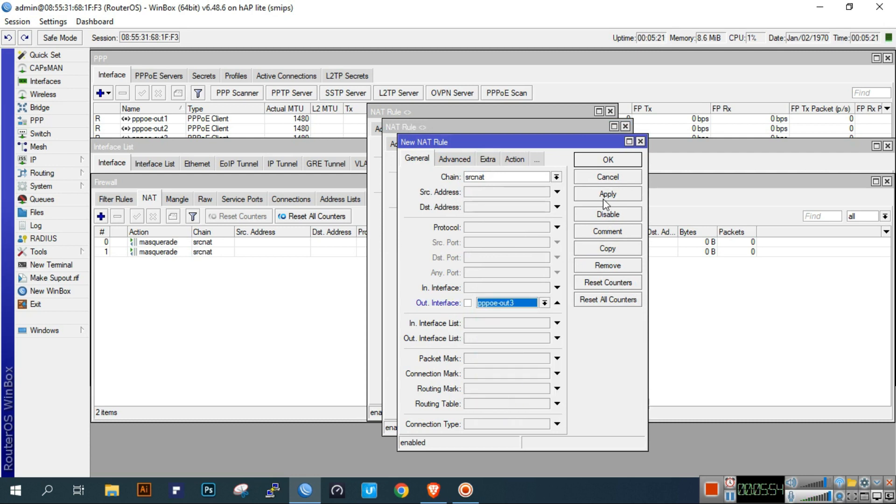
{"action": "left_click", "coordinate": [603, 198]}
{"action": "left_click", "coordinate": [613, 163]}
{"action": "left_click", "coordinate": [608, 149]}
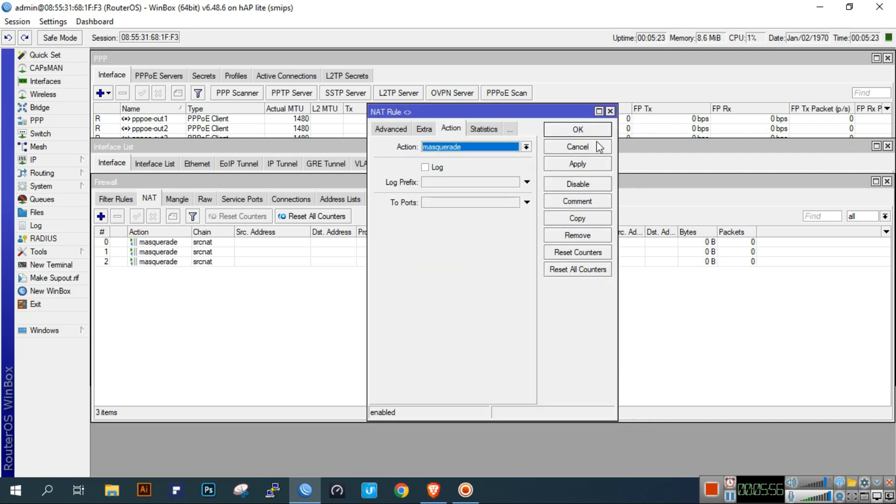
{"action": "left_click", "coordinate": [578, 132]}
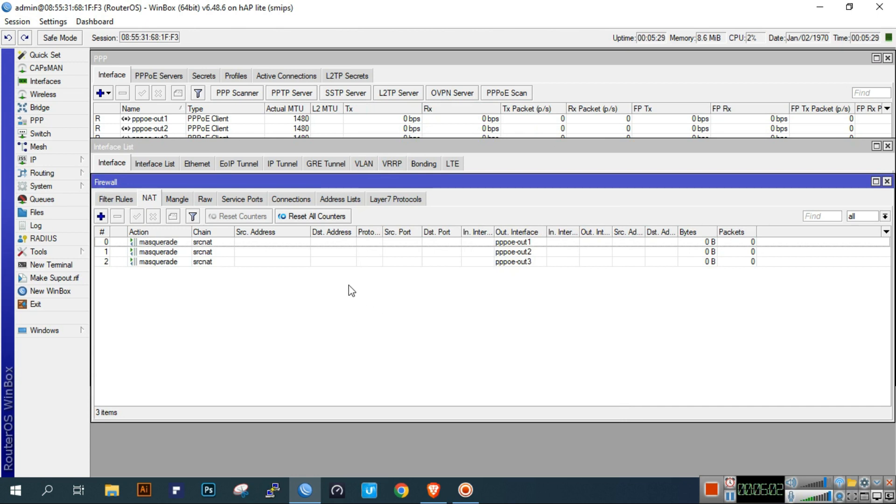
- Show the Route List with its four connected routes and open a New Terminal
{"action": "left_click_drag", "start_coordinate": [380, 184], "coordinate": [379, 291]}
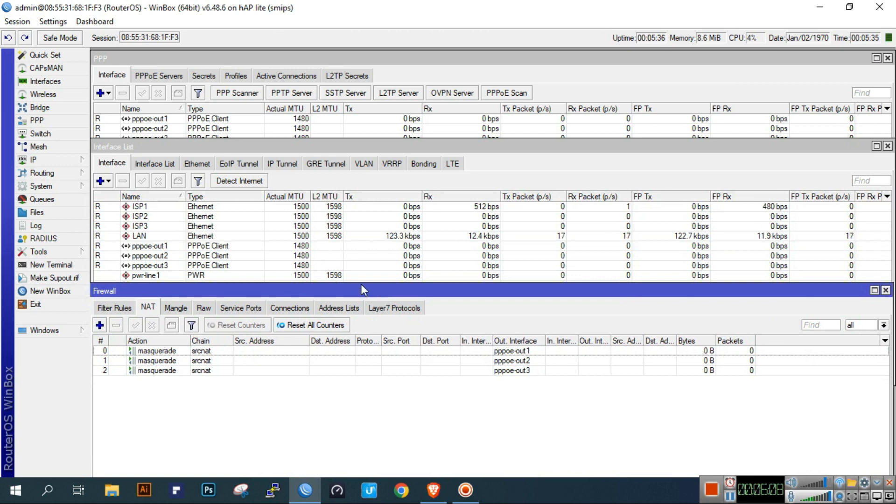
{"action": "left_click", "coordinate": [55, 160]}
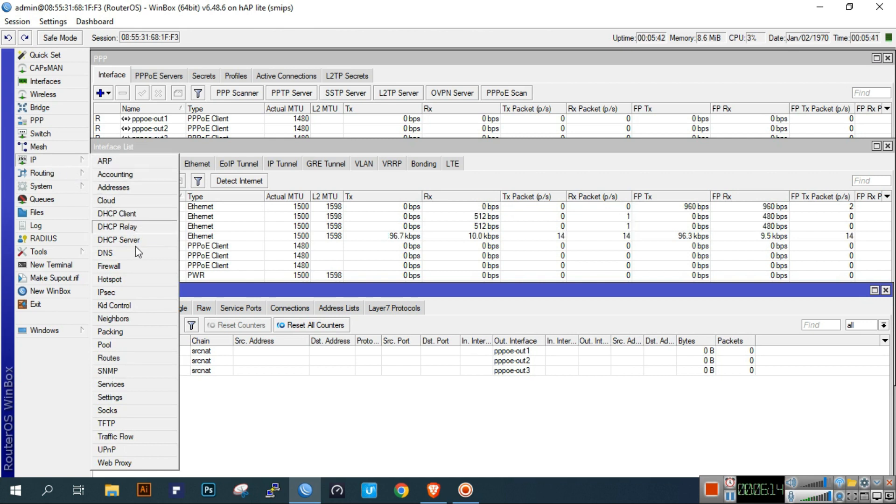
{"action": "left_click", "coordinate": [129, 357]}
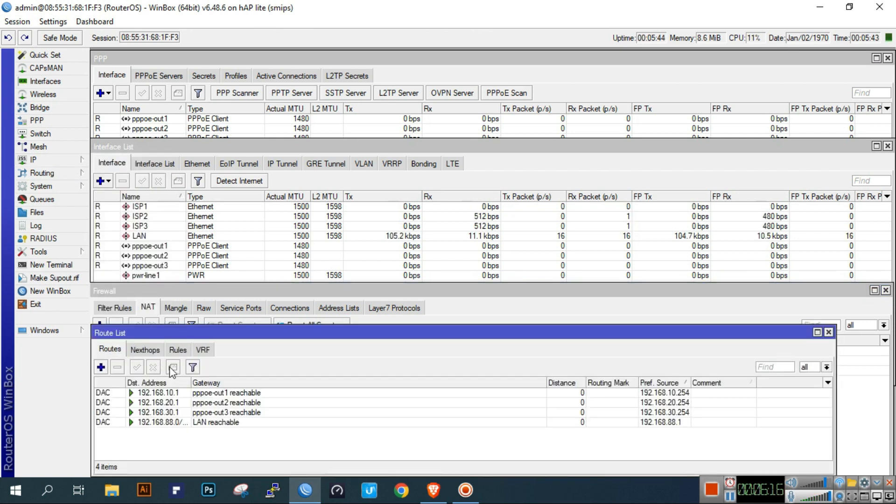
{"action": "left_click", "coordinate": [58, 265]}
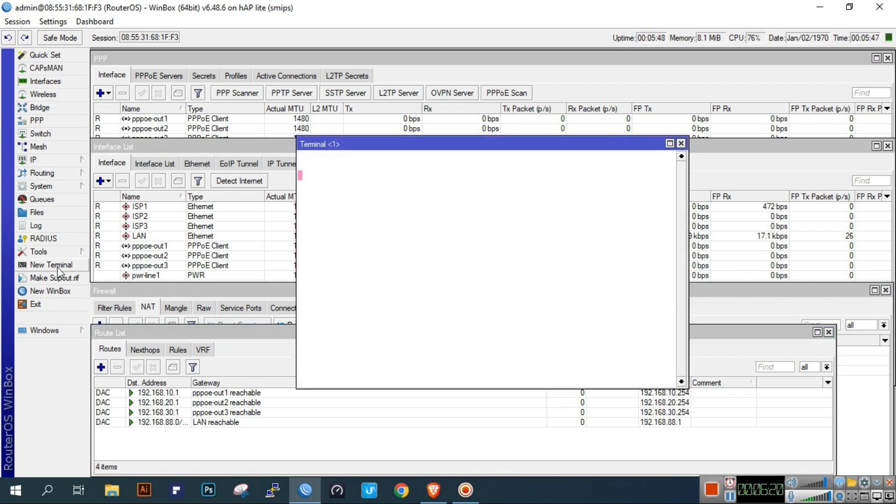
{"action": "type", "text": "ping google.com"}
{"action": "key", "text": "Return"}
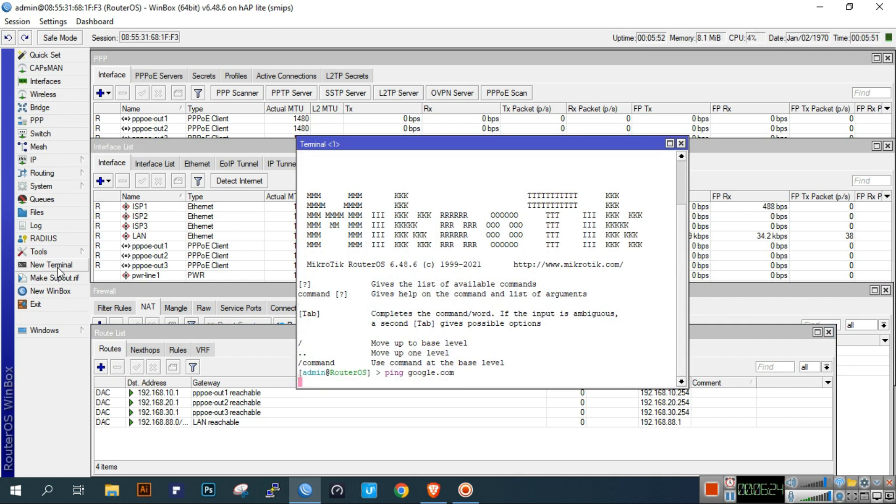
{"action": "key", "text": "Up"}
{"action": "key", "text": "BackSpace"}
{"action": "key", "text": "BackSpace"}
{"action": "key", "text": "BackSpace"}
{"action": "key", "text": "BackSpace"}
{"action": "key", "text": "BackSpace"}
{"action": "key", "text": "BackSpace"}
{"action": "key", "text": "BackSpace"}
{"action": "key", "text": "BackSpace"}
{"action": "key", "text": "BackSpace"}
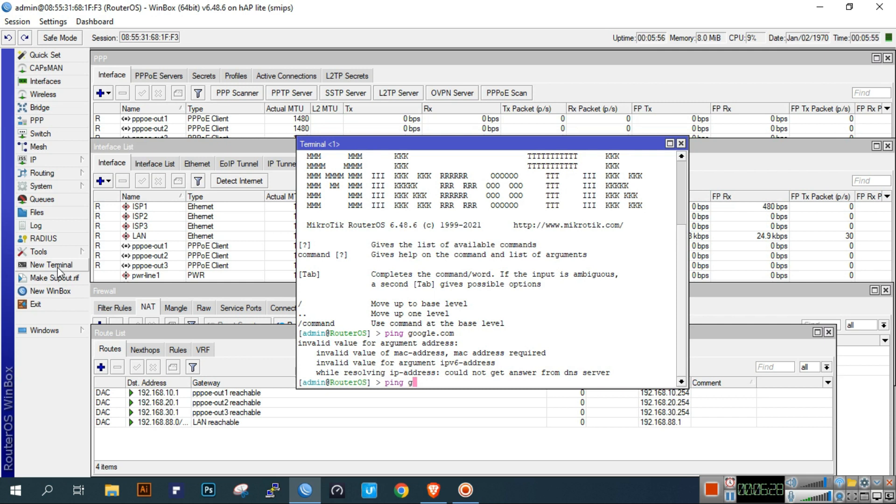
{"action": "type", "text": "8.8.8.8"}
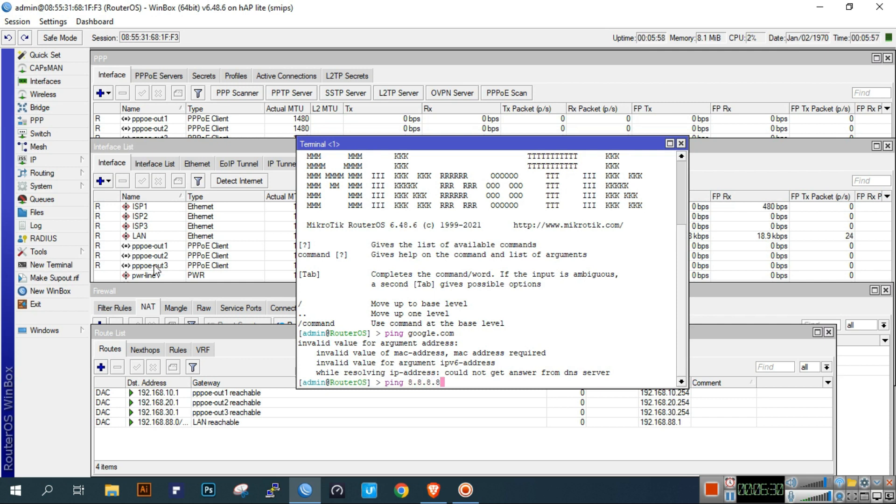
{"action": "key", "text": "Return"}
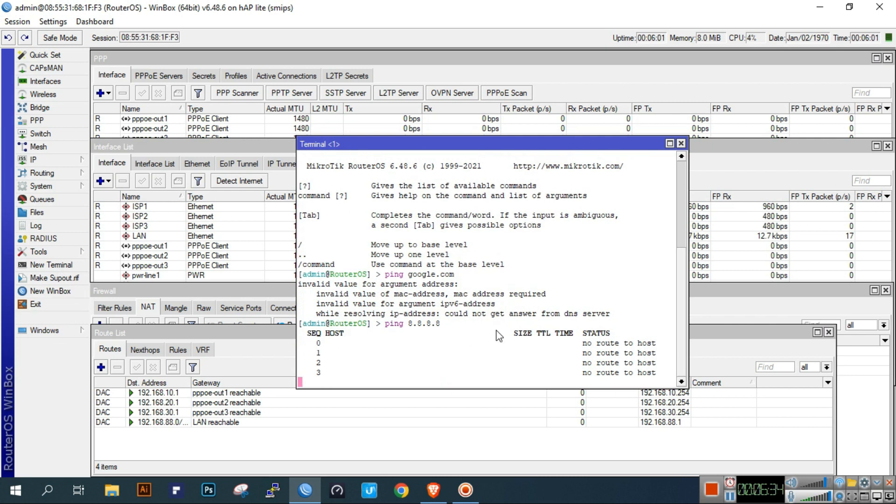
{"action": "left_click", "coordinate": [318, 443]}
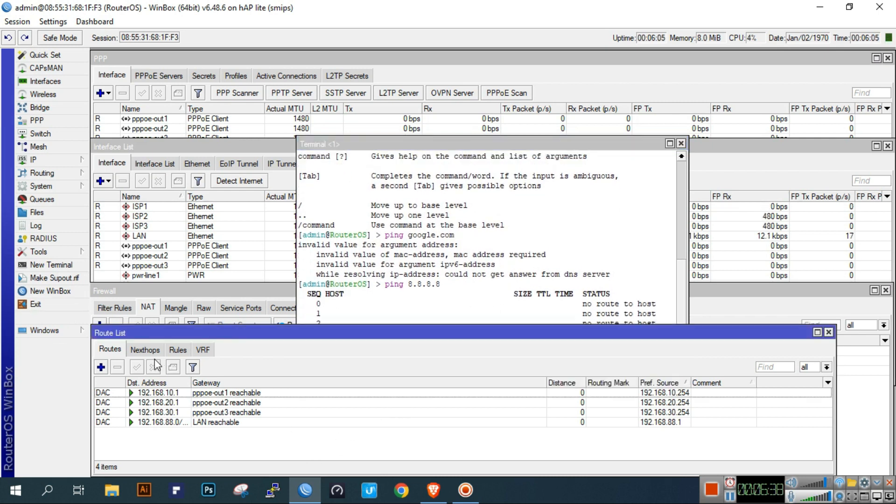
{"action": "left_click", "coordinate": [637, 305]}
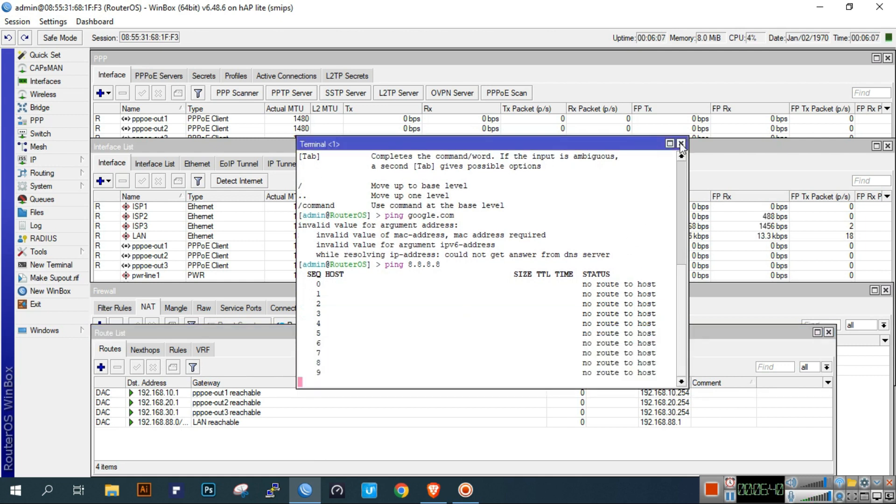
{"action": "left_click", "coordinate": [681, 144]}
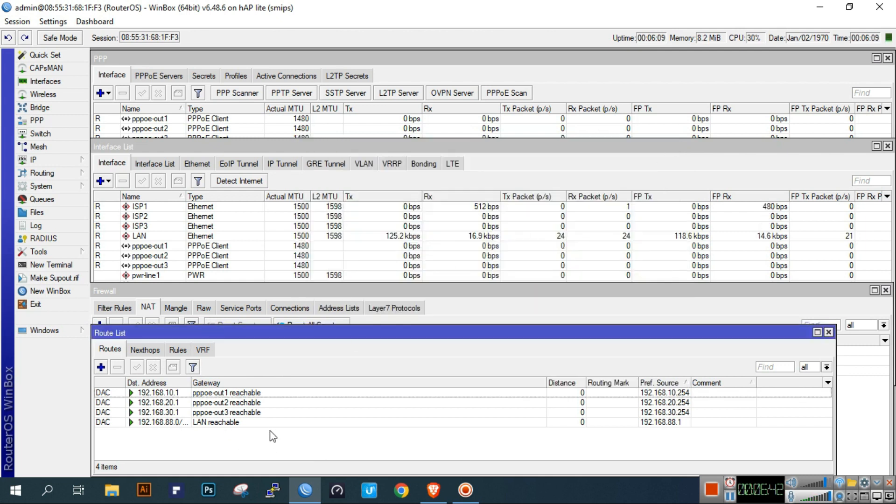
- Start a new route and look up pppoe-out1's status showing remote address 192.168.10.1
{"action": "left_click", "coordinate": [101, 367]}
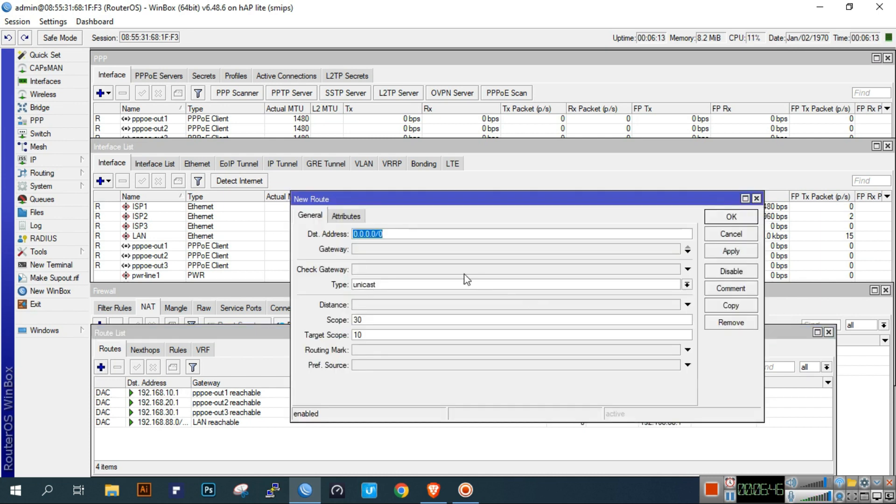
{"action": "left_click", "coordinate": [412, 251]}
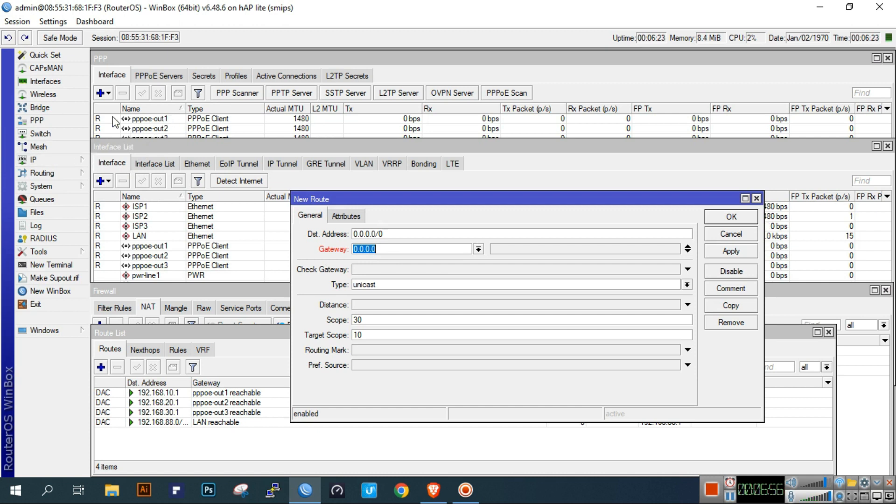
{"action": "left_click", "coordinate": [43, 120]}
{"action": "left_click", "coordinate": [147, 120]}
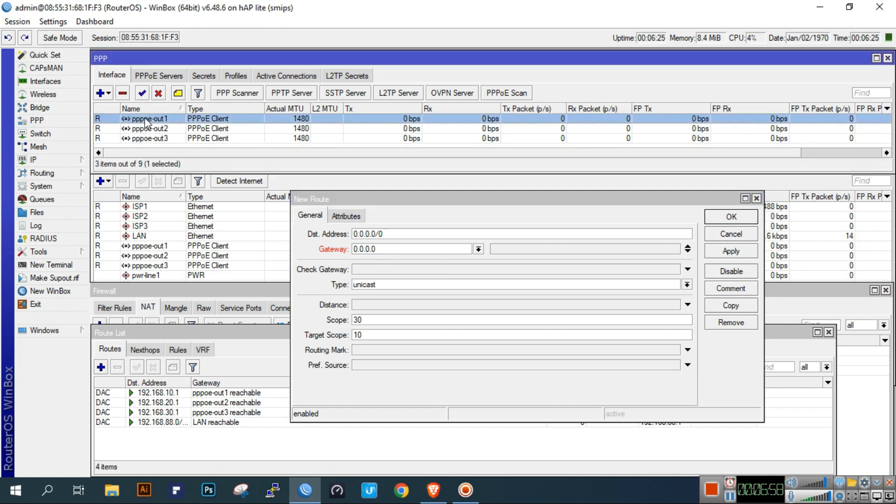
{"action": "left_click", "coordinate": [152, 138]}
{"action": "double_click", "coordinate": [149, 119]}
{"action": "left_click", "coordinate": [435, 140]}
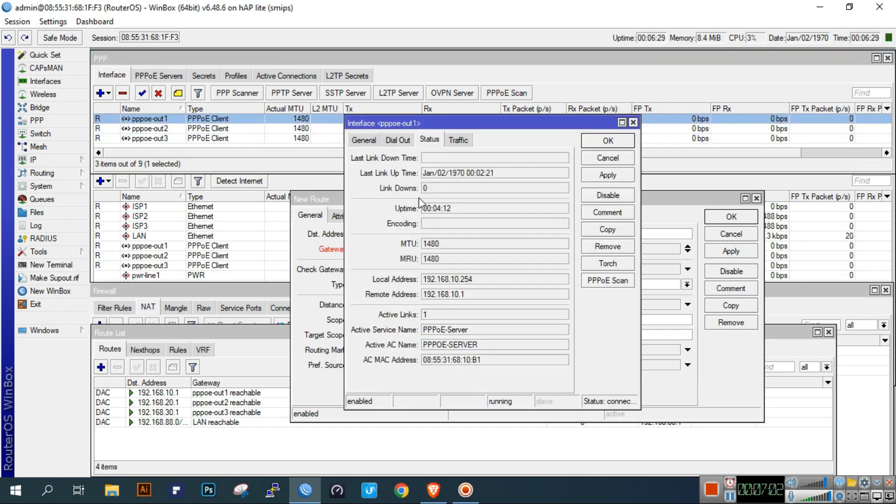
- Cross-check the 192.168.10.254 entry in IP Addresses, then bring up Copy for the remote address
{"action": "left_click_drag", "start_coordinate": [478, 297], "coordinate": [411, 300]}
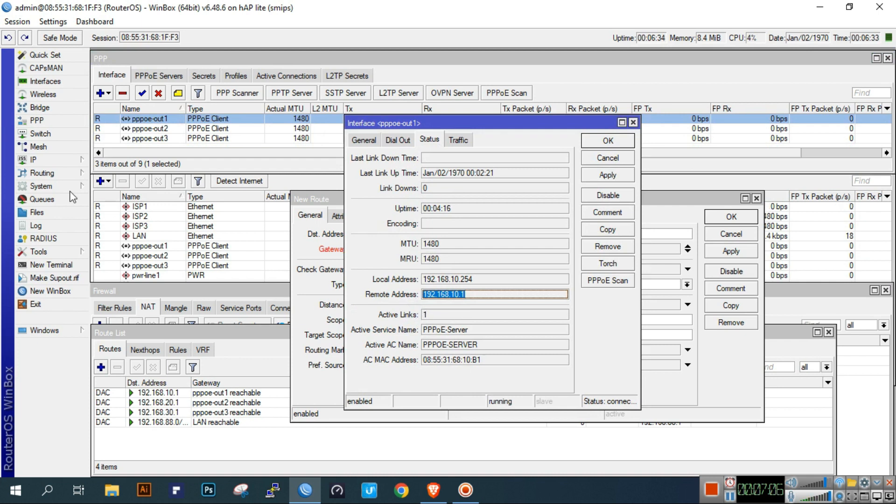
{"action": "left_click", "coordinate": [56, 161]}
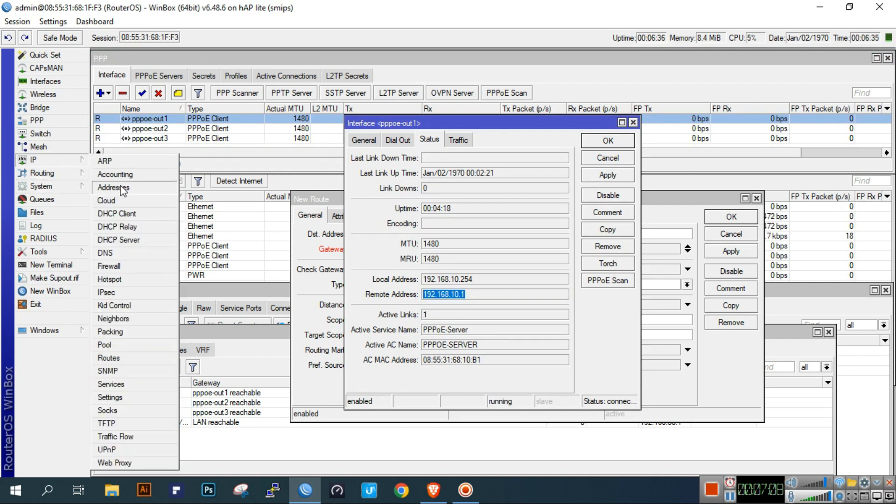
{"action": "left_click", "coordinate": [135, 191]}
{"action": "double_click", "coordinate": [504, 198]}
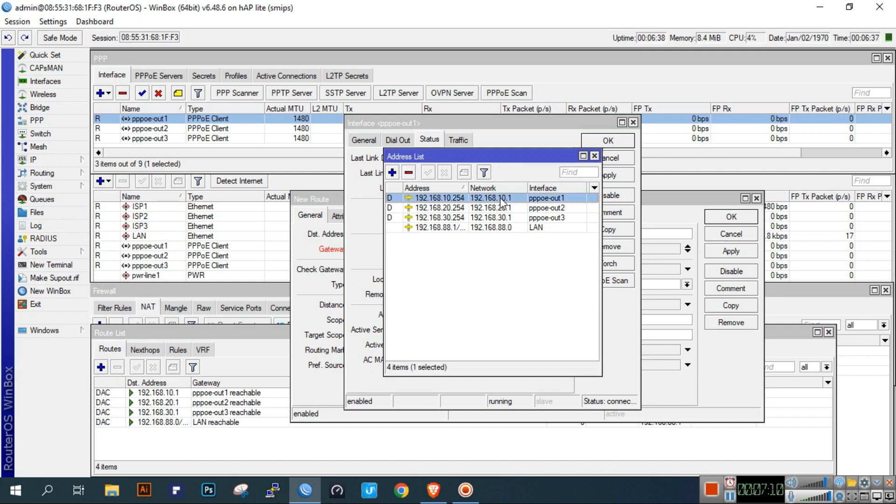
{"action": "left_click_drag", "start_coordinate": [501, 220], "coordinate": [439, 228]}
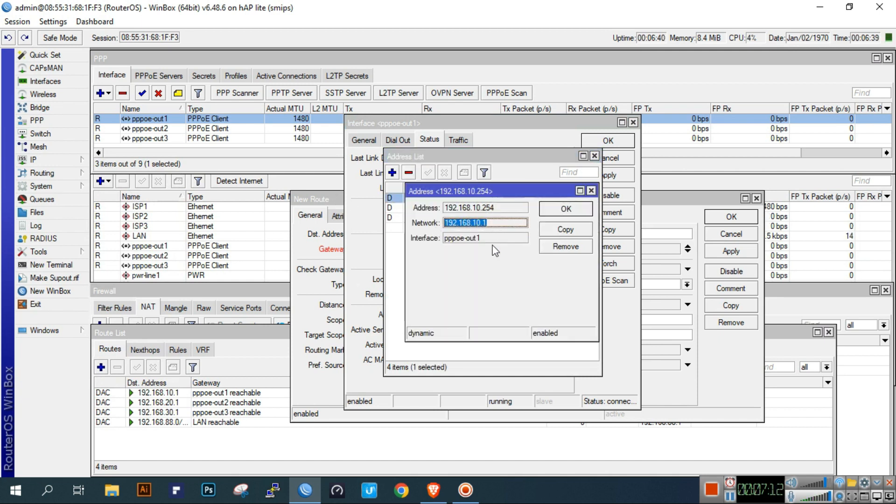
{"action": "left_click", "coordinate": [591, 192]}
{"action": "left_click", "coordinate": [594, 156]}
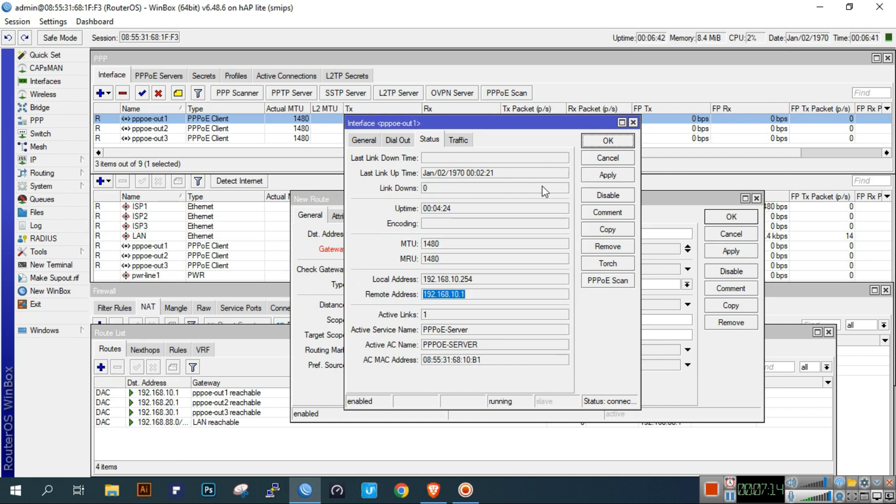
{"action": "right_click", "coordinate": [457, 296]}
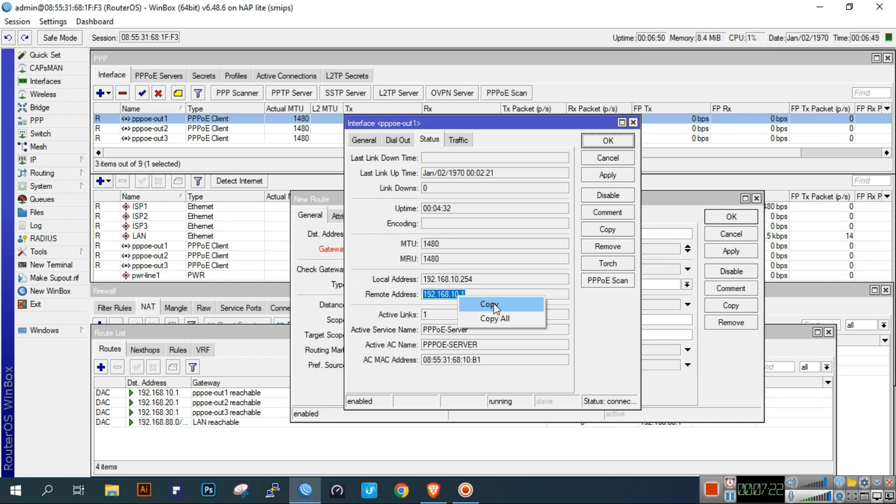
- Paste 192.168.10.1 as the new default route's first gateway
{"action": "left_click", "coordinate": [489, 304]}
{"action": "left_click", "coordinate": [607, 141]}
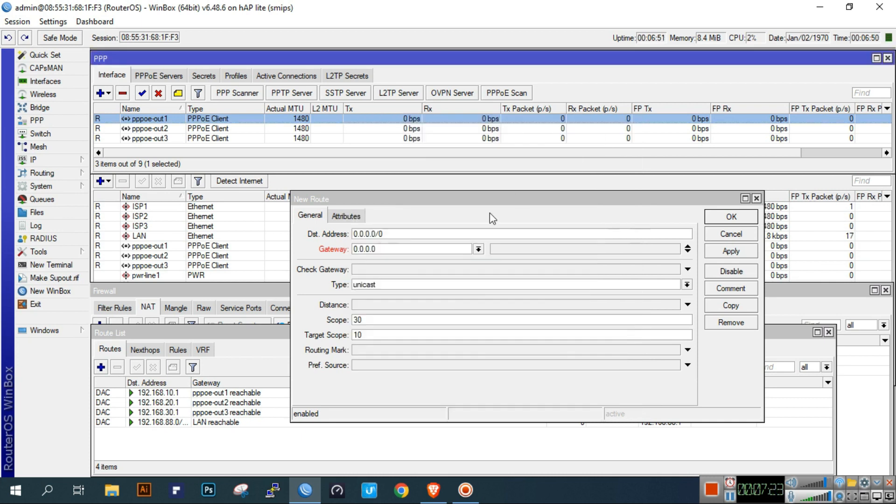
{"action": "double_click", "coordinate": [410, 250]}
{"action": "key", "text": "ctrl+v"}
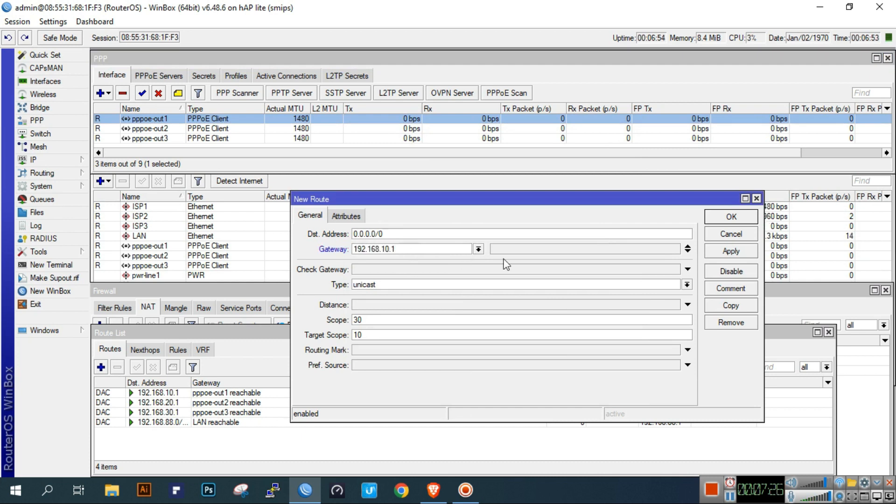
{"action": "left_click", "coordinate": [688, 252]}
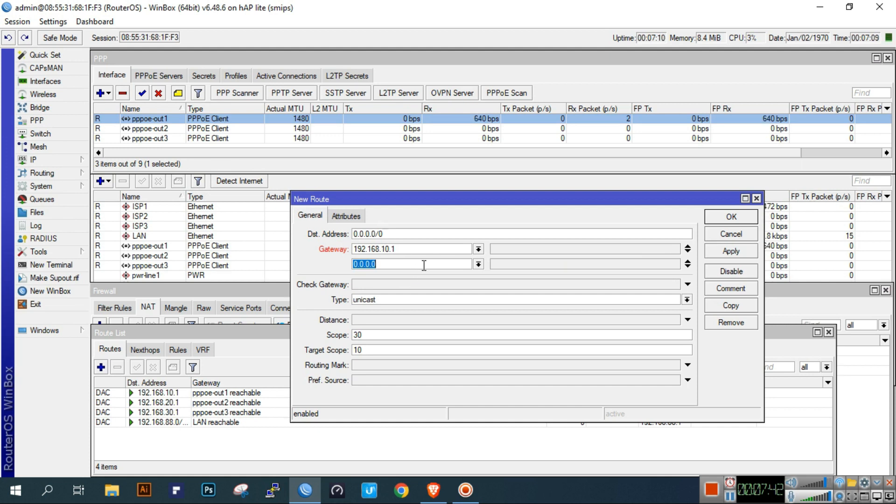
- Copy pppoe-out2's remote address and paste 192.168.20.1 as the second gateway
{"action": "double_click", "coordinate": [212, 129]}
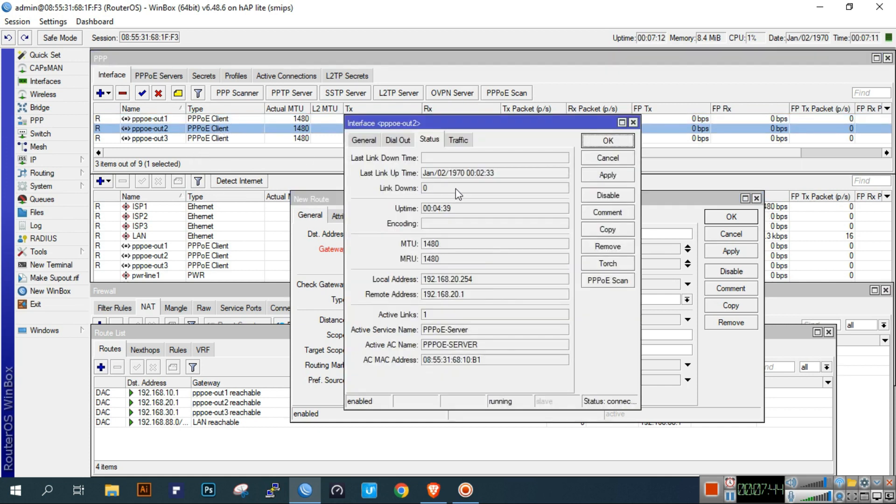
{"action": "left_click_drag", "start_coordinate": [467, 293], "coordinate": [437, 293]}
{"action": "right_click", "coordinate": [424, 293]}
{"action": "left_click", "coordinate": [485, 301]}
{"action": "left_click", "coordinate": [614, 141]}
{"action": "left_click", "coordinate": [438, 264]}
{"action": "double_click", "coordinate": [438, 264]}
{"action": "key", "text": "ctrl+v"}
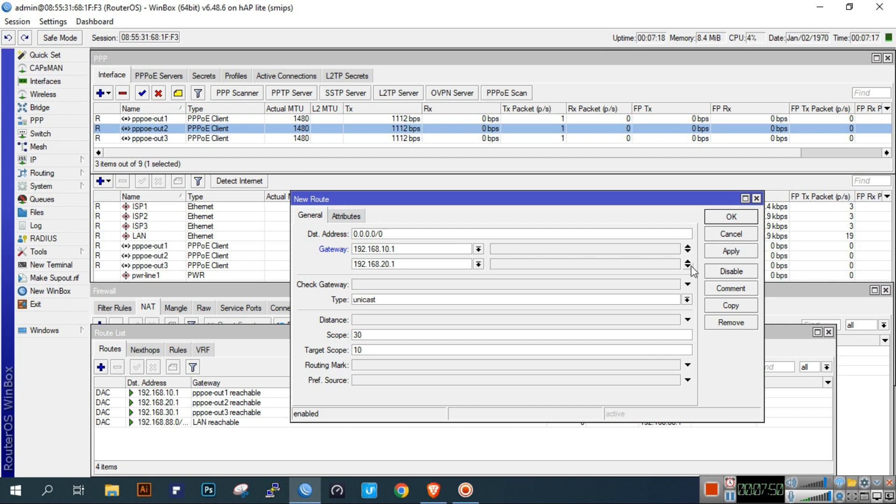
- Add a third gateway set to pppoe-out3's remote address 192.168.30.1
{"action": "left_click", "coordinate": [687, 266]}
{"action": "left_click", "coordinate": [422, 279]}
{"action": "double_click", "coordinate": [422, 279]}
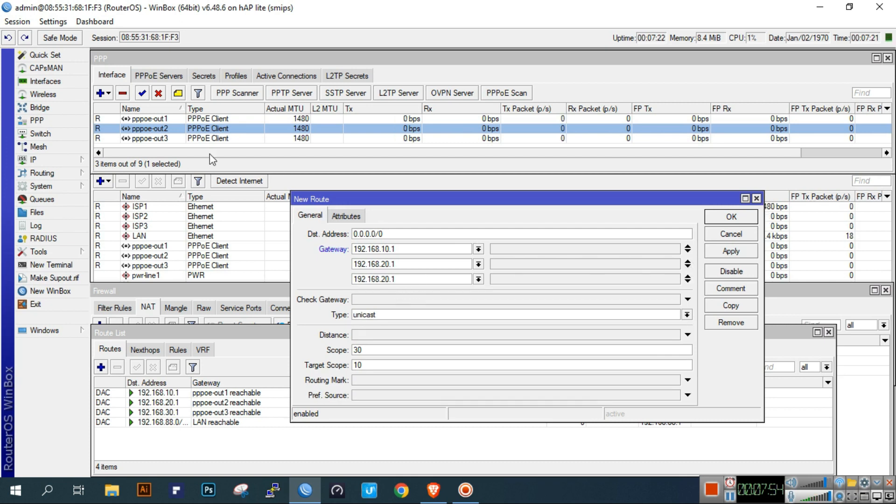
{"action": "double_click", "coordinate": [198, 138]}
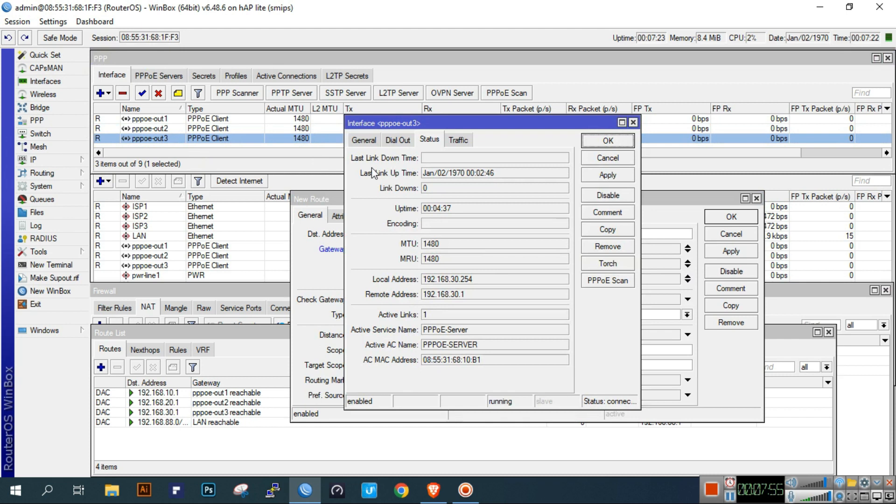
{"action": "double_click", "coordinate": [468, 294]}
{"action": "left_click", "coordinate": [628, 158]}
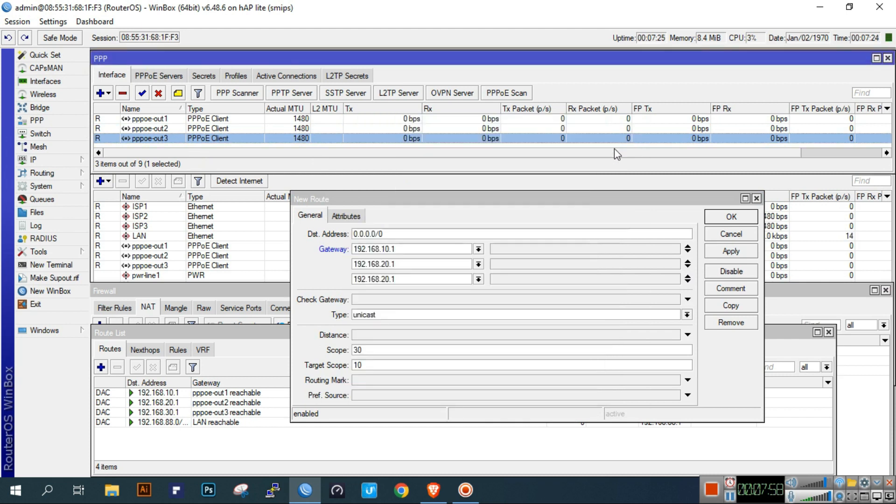
{"action": "left_click", "coordinate": [382, 279]}
{"action": "key", "text": "Delete"}
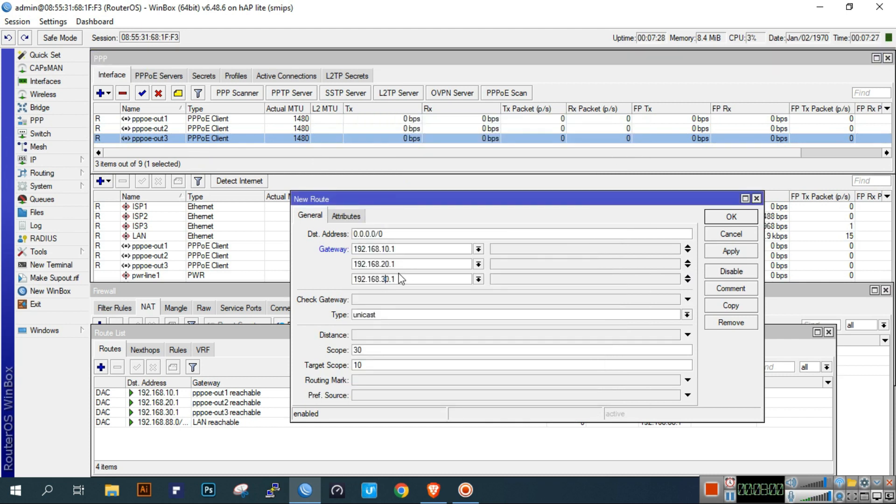
- Enable ping gateway checking with distance 1, save the route, and select it in the list
{"action": "left_click", "coordinate": [418, 302]}
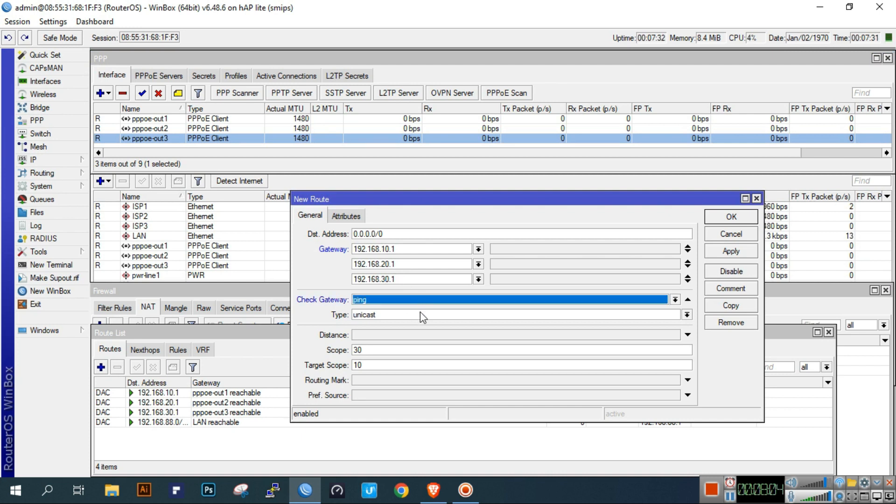
{"action": "left_click", "coordinate": [417, 337]}
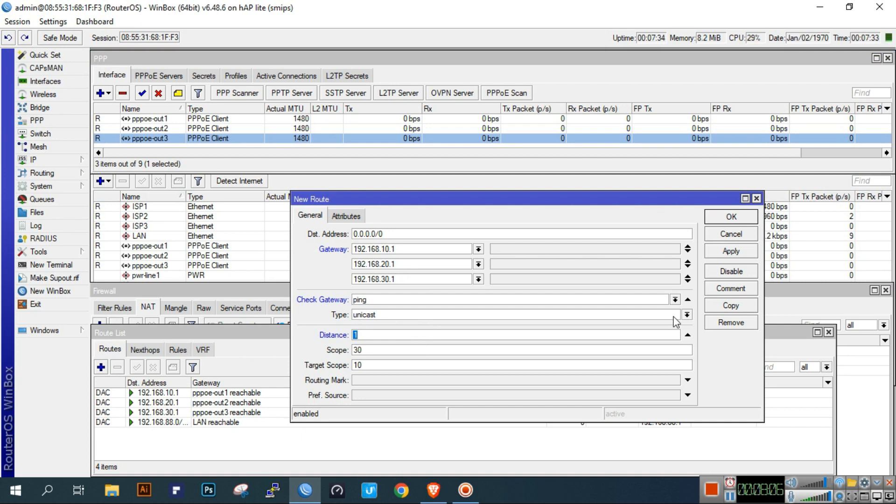
{"action": "left_click", "coordinate": [742, 255]}
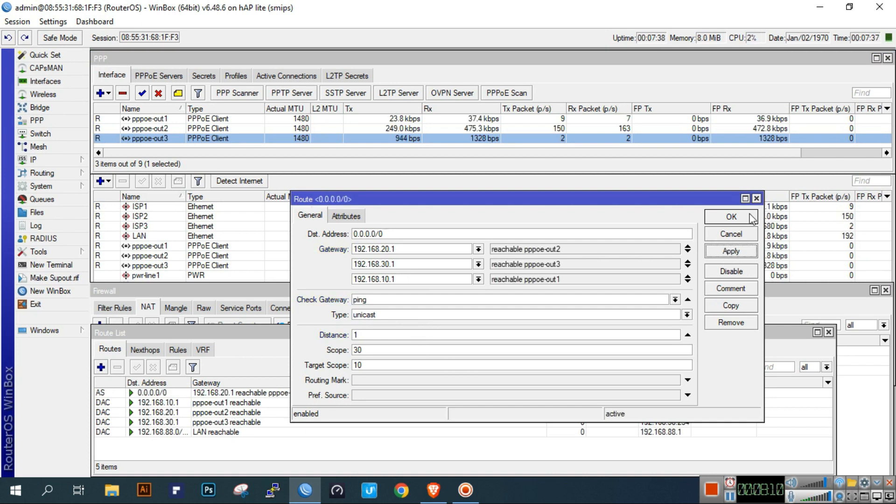
{"action": "left_click", "coordinate": [732, 218]}
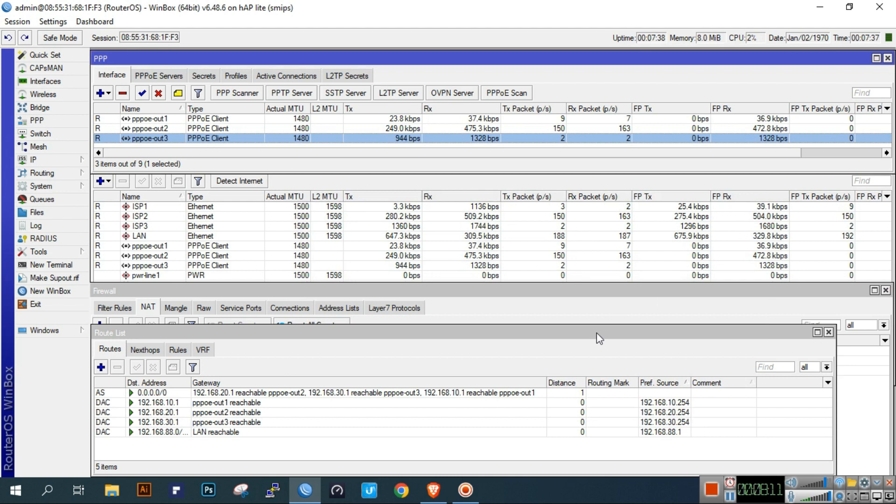
{"action": "left_click", "coordinate": [480, 383]}
{"action": "left_click", "coordinate": [462, 393]}
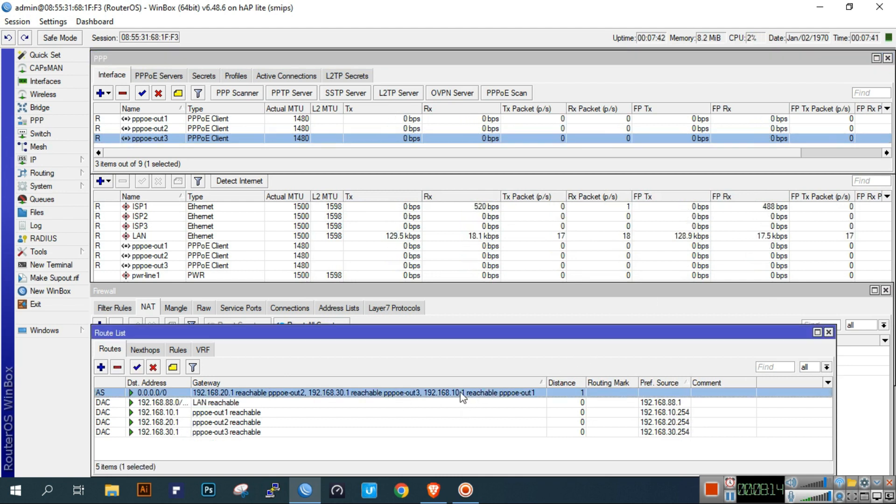
{"action": "left_click", "coordinate": [60, 266]}
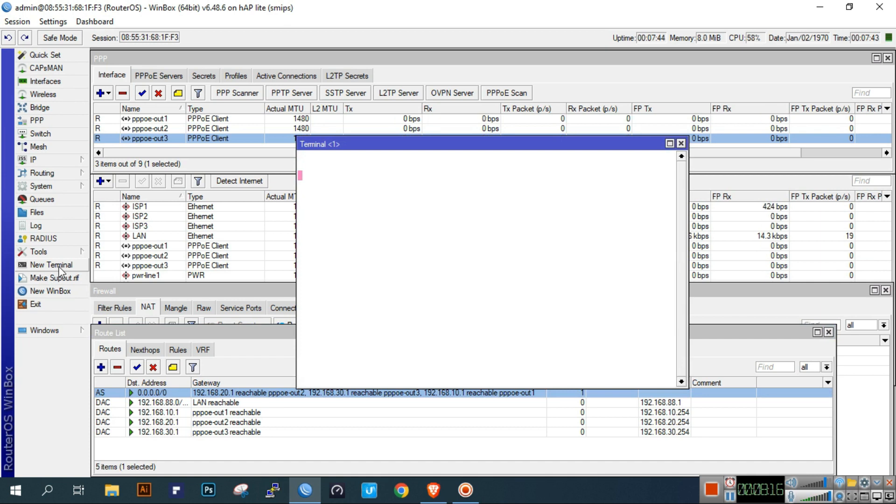
- Ping 8.8.8.8 and then google.com from the terminal, stopping each with Ctrl+C
{"action": "type", "text": "ping "}
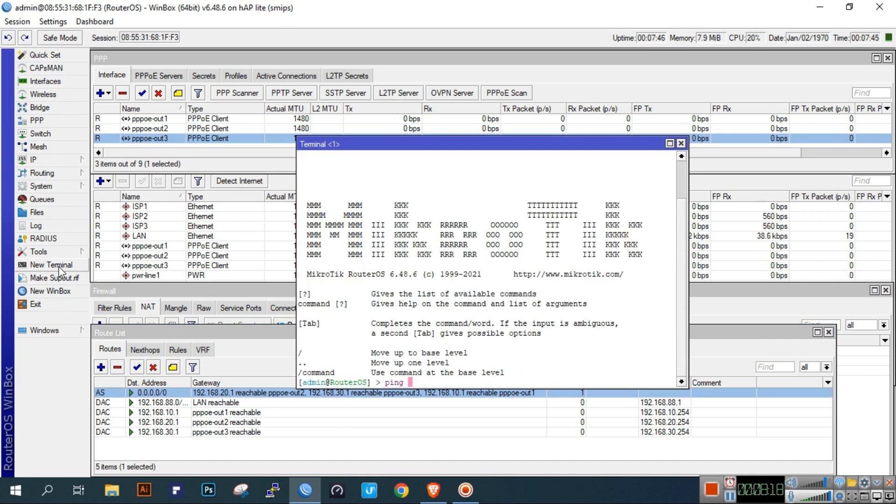
{"action": "type", "text": "8.8.8.8"}
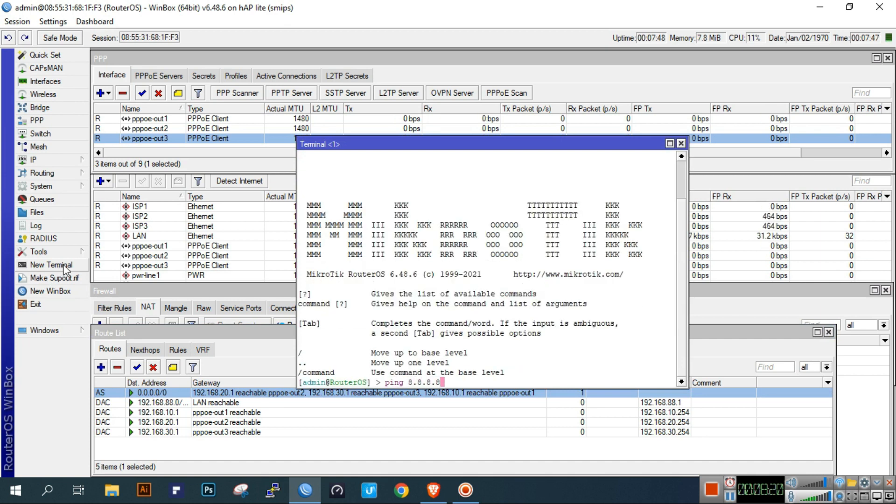
{"action": "key", "text": "Return"}
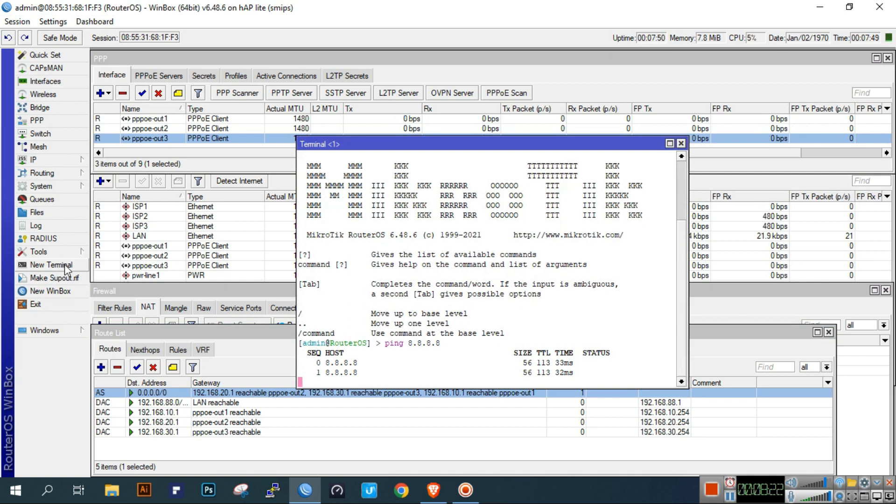
{"action": "key", "text": "ctrl+c"}
{"action": "key", "text": "Up"}
{"action": "key", "text": "BackSpace"}
{"action": "key", "text": "BackSpace"}
{"action": "key", "text": "BackSpace"}
{"action": "key", "text": "BackSpace"}
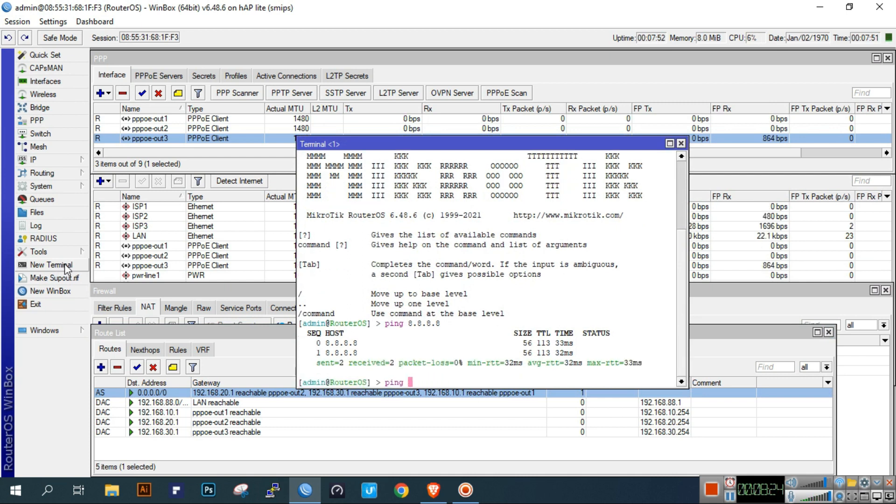
{"action": "type", "text": "google.com"}
{"action": "key", "text": "Return"}
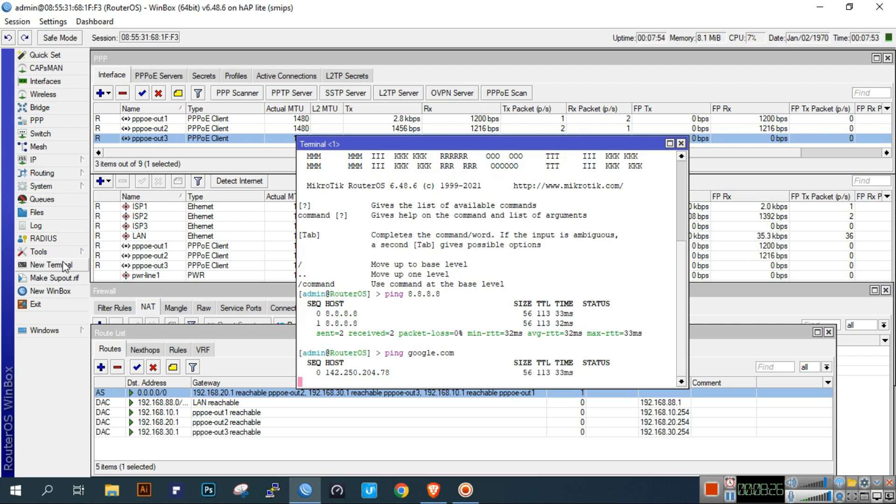
{"action": "key", "text": "ctrl+c"}
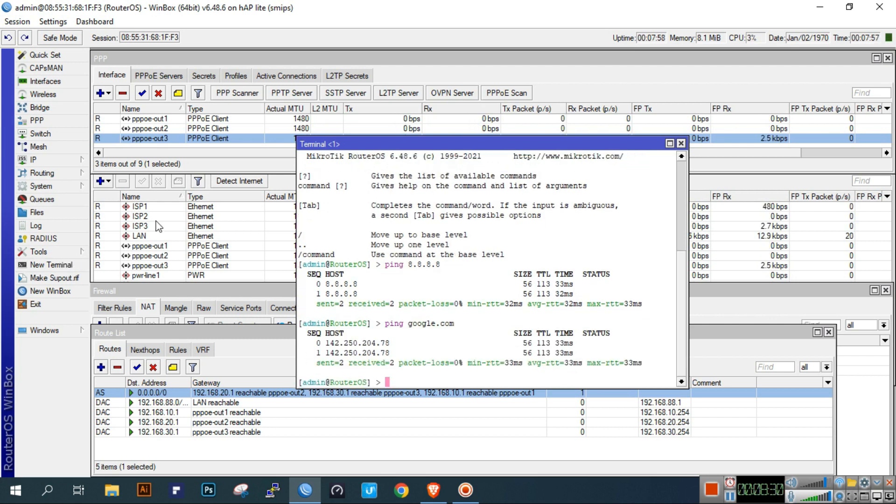
- Close the terminal and start a new rule under Firewall > Mangle
{"action": "left_click", "coordinate": [681, 144]}
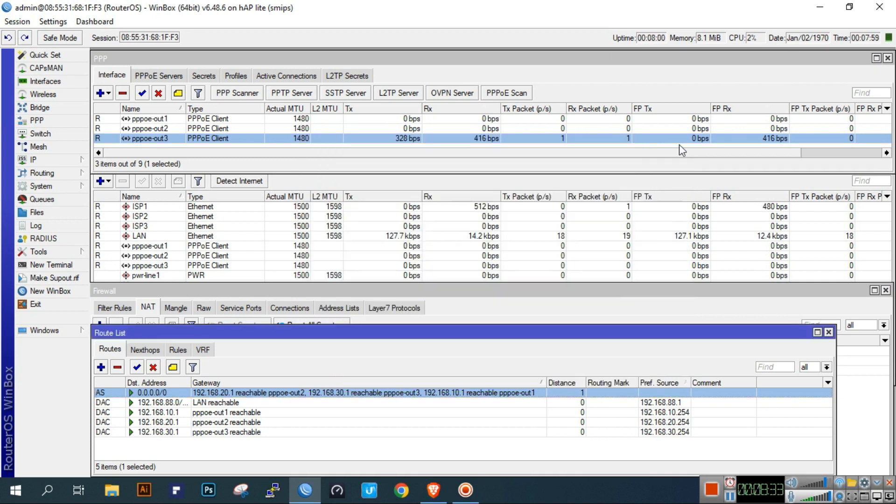
{"action": "left_click", "coordinate": [489, 306]}
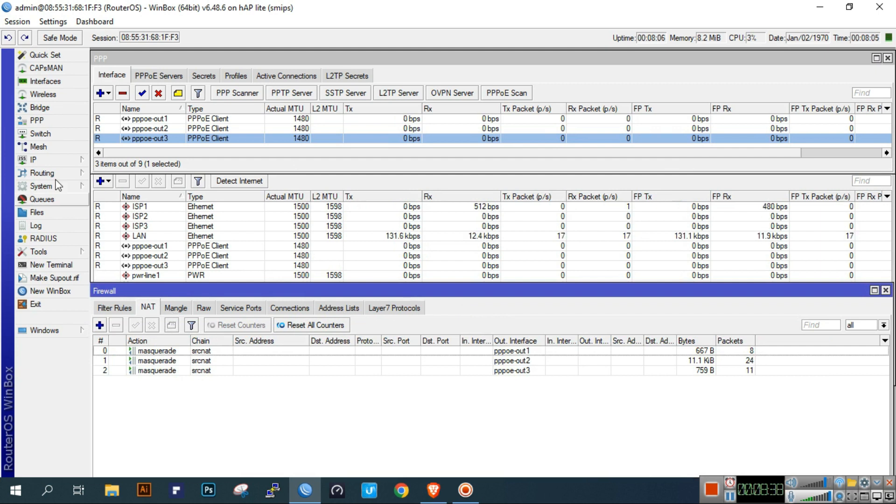
{"action": "left_click", "coordinate": [80, 159]}
{"action": "left_click", "coordinate": [130, 266]}
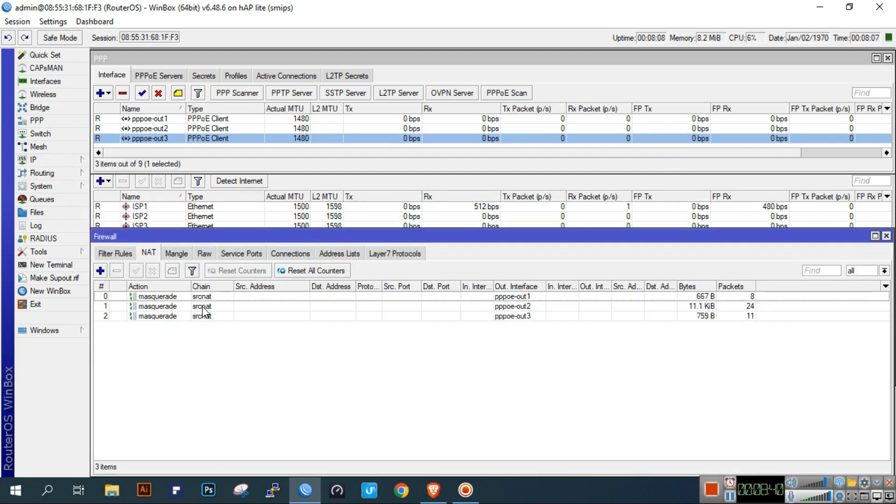
{"action": "left_click", "coordinate": [178, 255]}
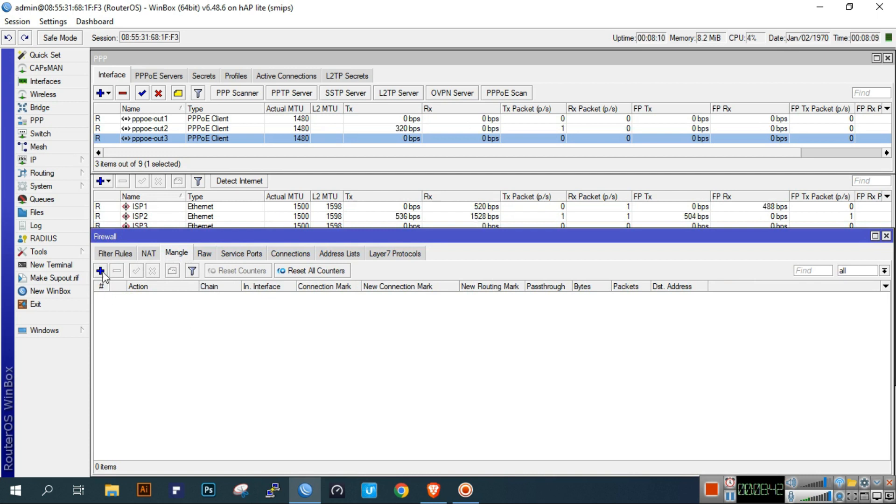
{"action": "left_click", "coordinate": [100, 270]}
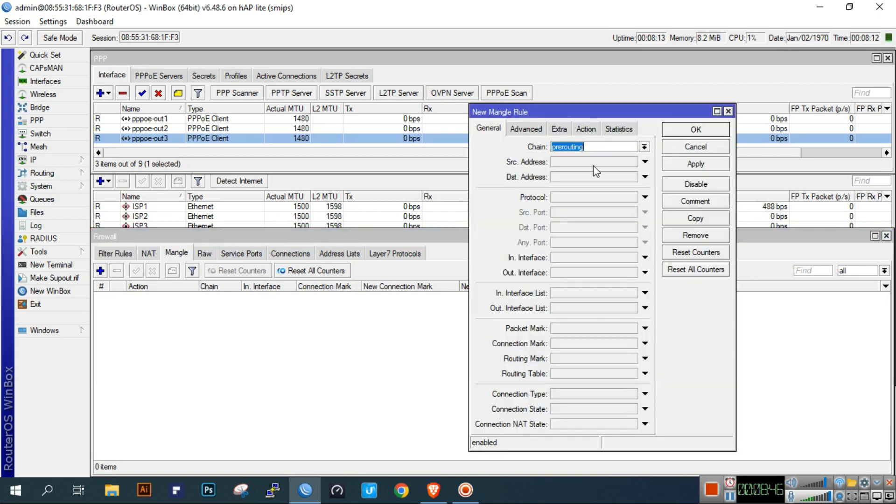
- Set chain input, outgoing interface pppoe-out1, action mark connection wan1-conn, and apply
{"action": "left_click", "coordinate": [645, 148]}
{"action": "left_click", "coordinate": [576, 165]}
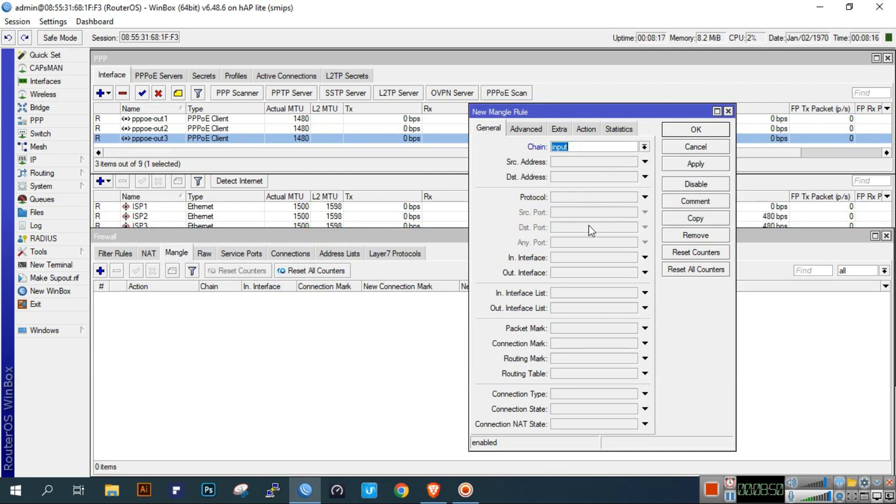
{"action": "left_click", "coordinate": [576, 271]}
{"action": "left_click", "coordinate": [581, 351]}
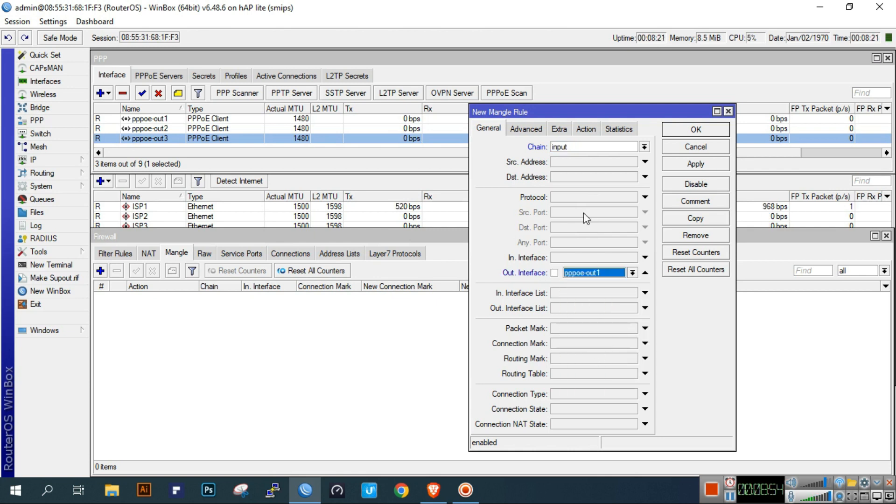
{"action": "left_click", "coordinate": [584, 130]}
{"action": "left_click", "coordinate": [579, 148]}
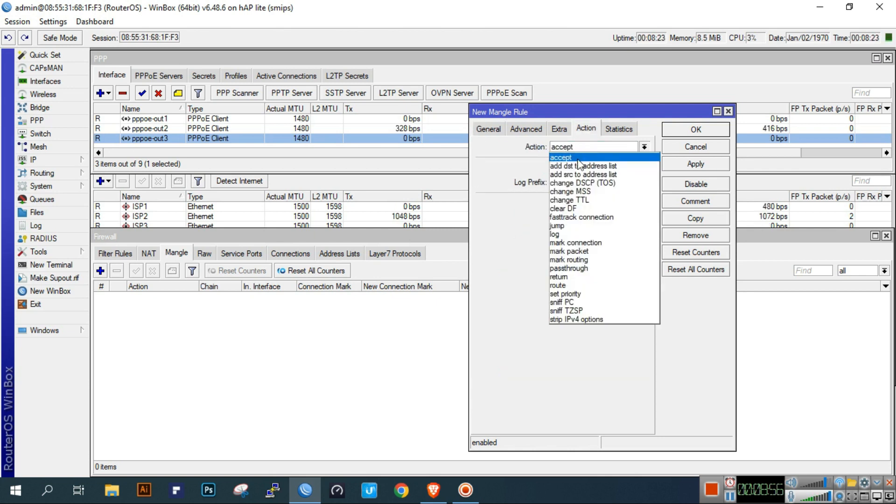
{"action": "left_click", "coordinate": [578, 243]}
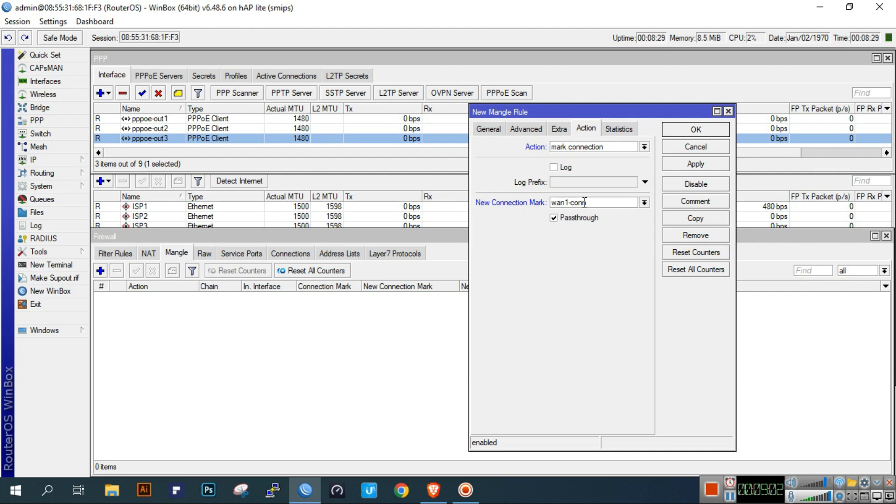
{"action": "type", "text": "n"}
{"action": "left_click_drag", "start_coordinate": [594, 203], "coordinate": [543, 204]}
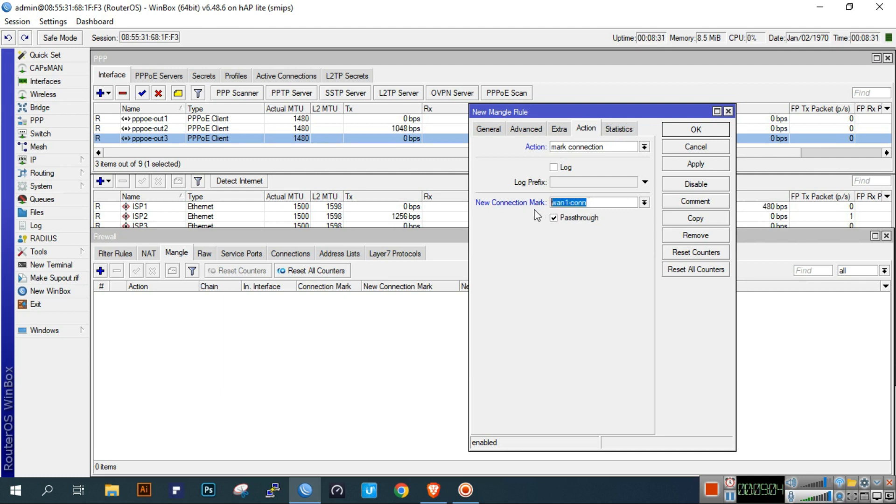
{"action": "left_click", "coordinate": [687, 166]}
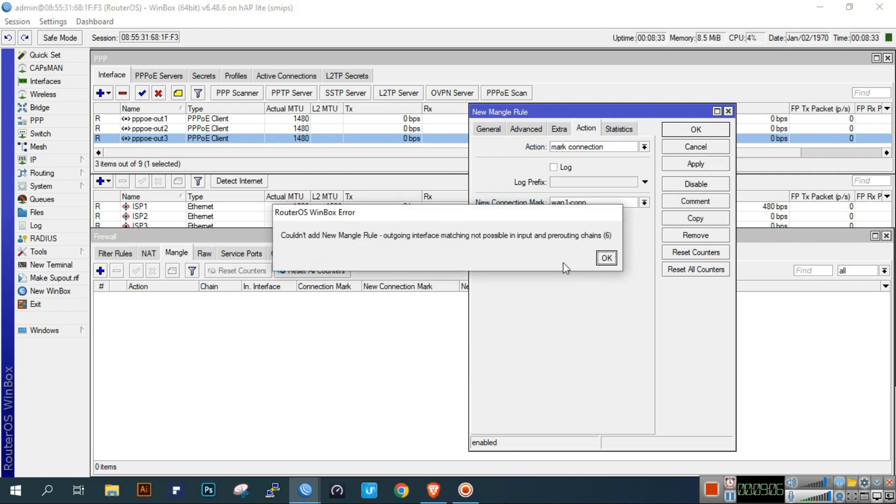
- Dismiss the error and match incoming interface pppoe-out1 instead, saving the wan1-conn rule
{"action": "left_click", "coordinate": [606, 258]}
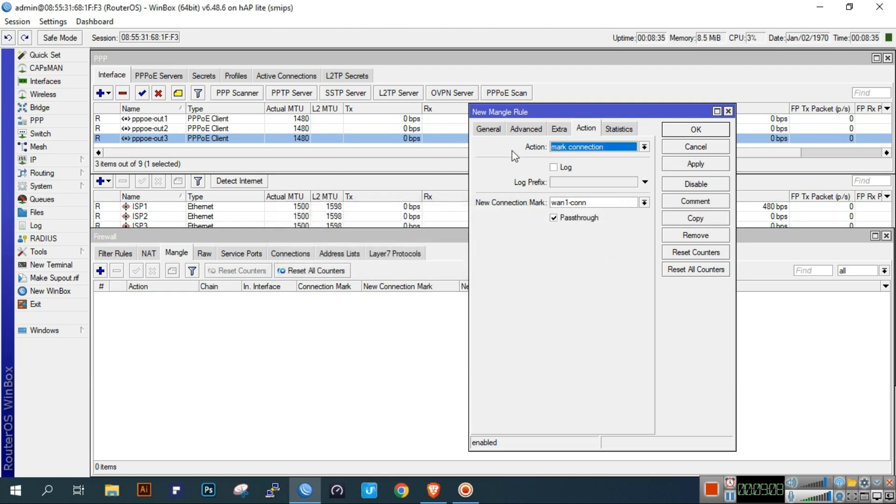
{"action": "left_click", "coordinate": [489, 131]}
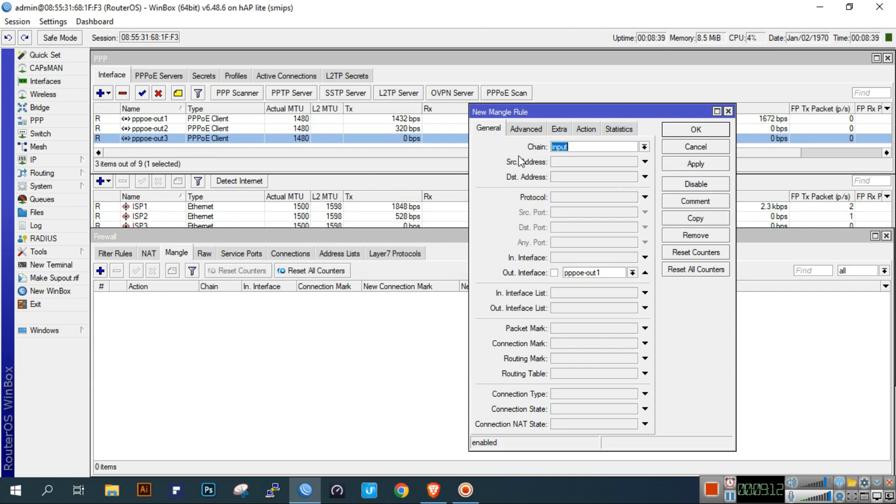
{"action": "left_click", "coordinate": [645, 273]}
{"action": "left_click", "coordinate": [603, 258]}
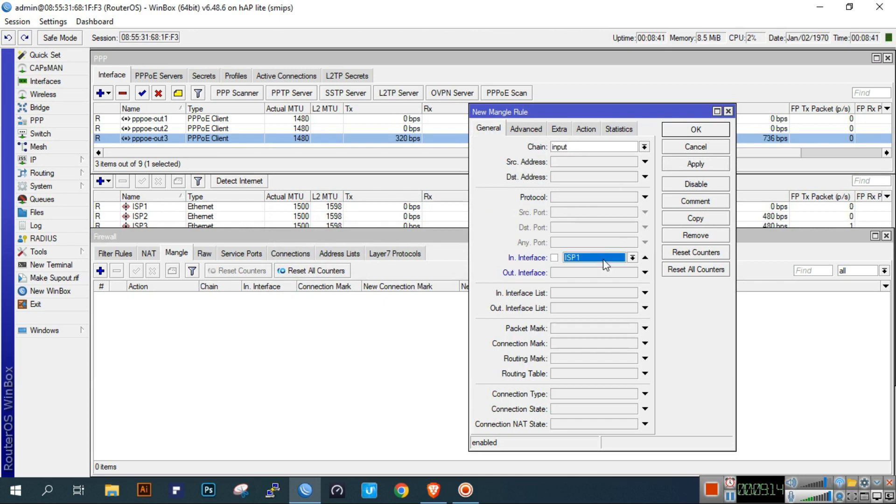
{"action": "left_click", "coordinate": [618, 259]}
{"action": "left_click", "coordinate": [594, 345]}
{"action": "left_click", "coordinate": [603, 263]}
{"action": "left_click", "coordinate": [600, 337]}
{"action": "left_click", "coordinate": [587, 130]}
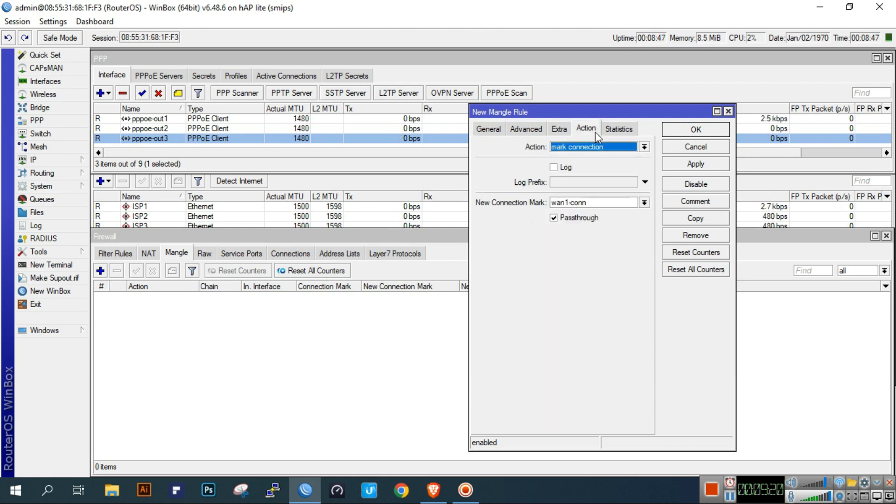
{"action": "left_click", "coordinate": [691, 166]}
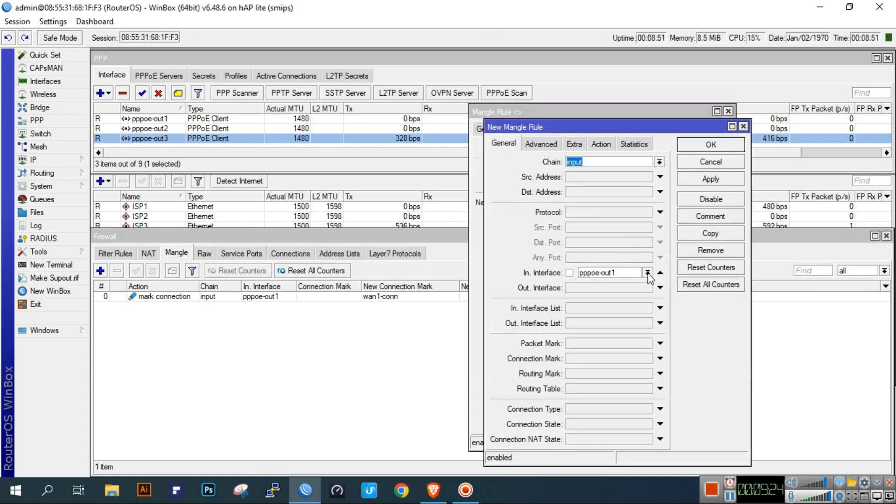
- Save a rule for incoming interface pppoe-out2 with connection mark wan2-conn
{"action": "left_click", "coordinate": [647, 273]}
{"action": "left_click", "coordinate": [624, 360]}
{"action": "left_click", "coordinate": [601, 143]}
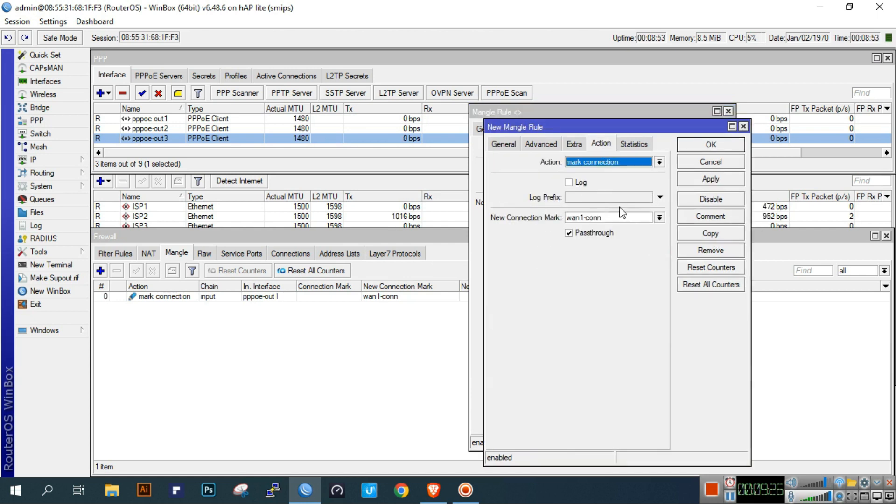
{"action": "left_click", "coordinate": [593, 215]}
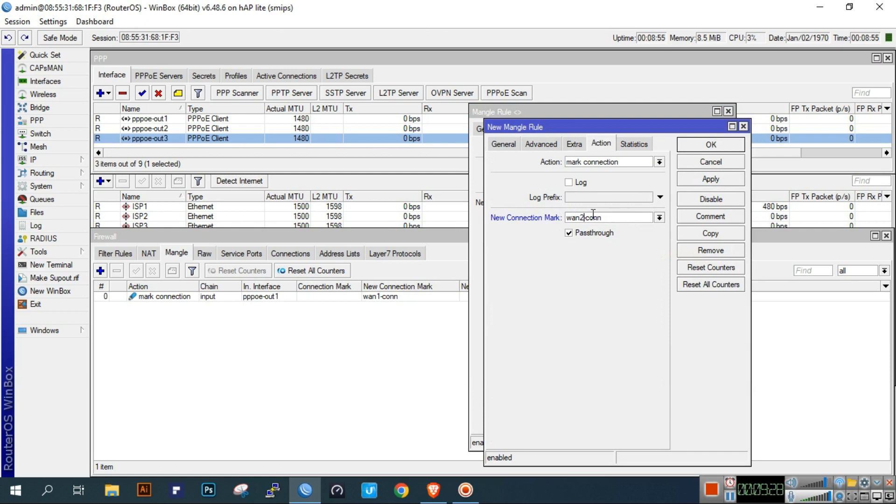
{"action": "left_click", "coordinate": [723, 181]}
- Copy it for incoming interface pppoe-out3 with mark wan3-conn, apply, and close the rule windows
{"action": "left_click", "coordinate": [727, 231]}
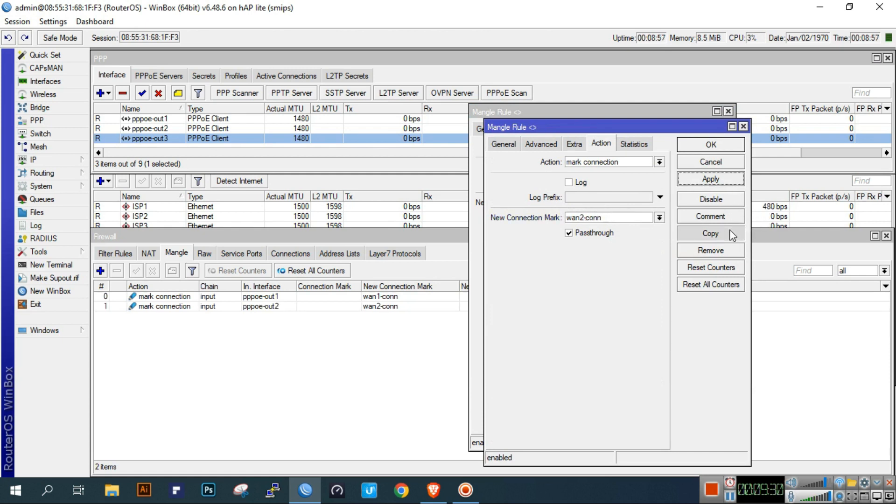
{"action": "left_click", "coordinate": [662, 202]}
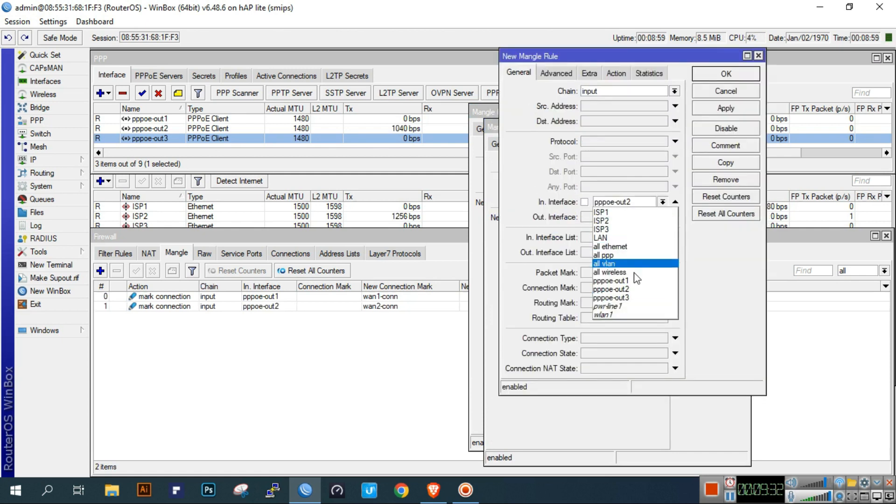
{"action": "left_click", "coordinate": [634, 298]}
{"action": "left_click", "coordinate": [615, 73]}
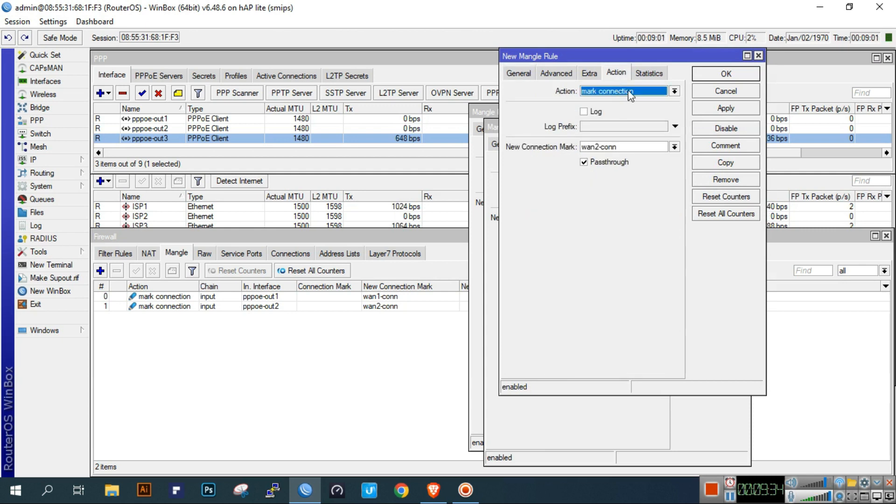
{"action": "left_click", "coordinate": [597, 147]}
{"action": "key", "text": "Delete"}
{"action": "type", "text": "3"}
{"action": "left_click", "coordinate": [740, 105]}
{"action": "left_click", "coordinate": [738, 75]}
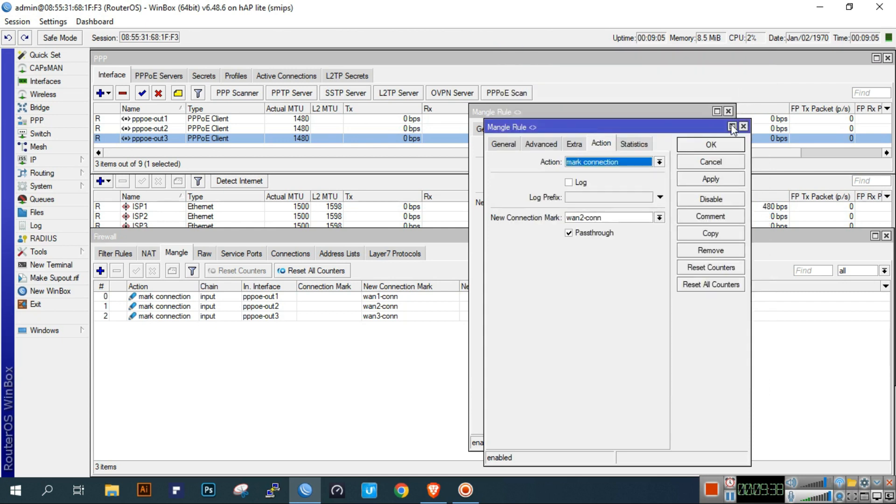
{"action": "left_click", "coordinate": [695, 129]}
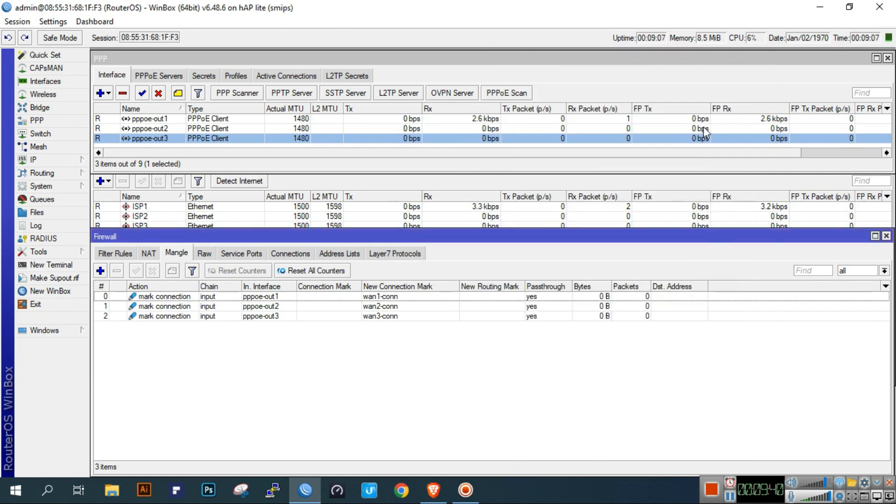
- Create a new output-chain mangle rule matching connection mark wan1-conn
{"action": "left_click", "coordinate": [100, 271]}
{"action": "left_click", "coordinate": [488, 128]}
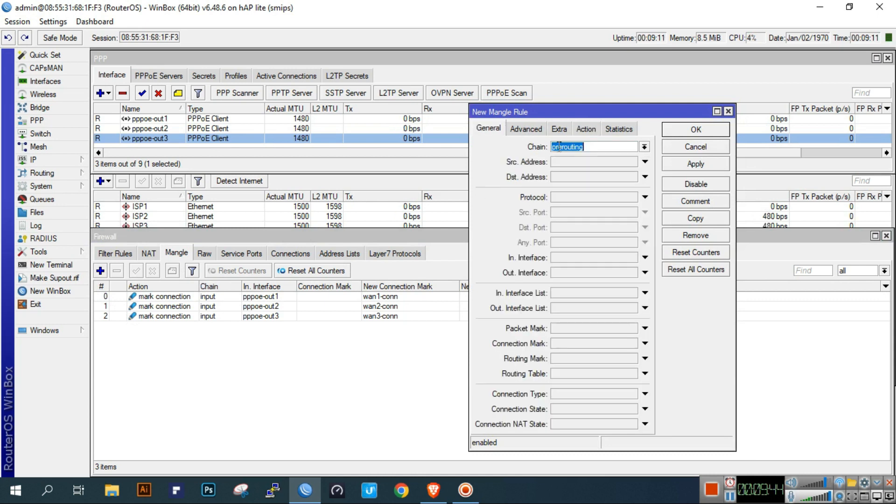
{"action": "left_click", "coordinate": [644, 146]}
{"action": "left_click", "coordinate": [620, 175]}
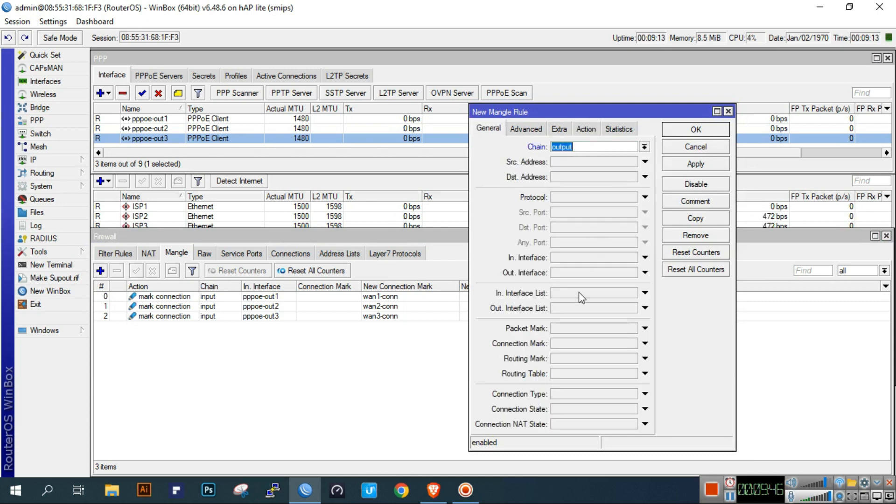
{"action": "left_click", "coordinate": [584, 344]}
{"action": "left_click", "coordinate": [631, 344]}
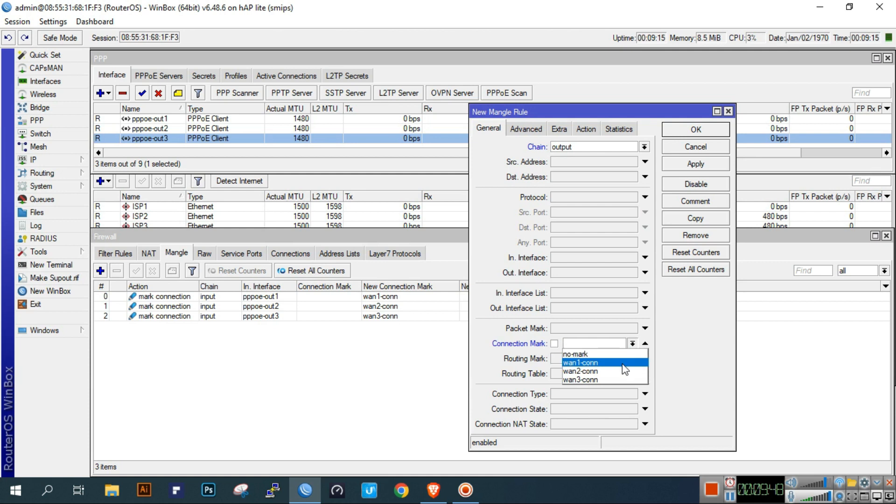
{"action": "left_click", "coordinate": [623, 363]}
- Set the rule's action to mark routing with new routing mark to-wan1 and apply it
{"action": "left_click", "coordinate": [591, 132]}
{"action": "left_click", "coordinate": [592, 146]}
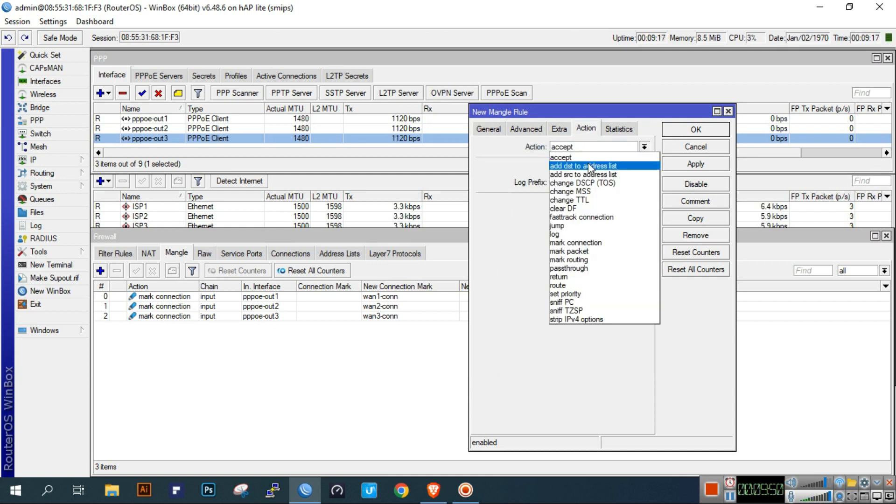
{"action": "left_click", "coordinate": [607, 269]}
{"action": "left_click", "coordinate": [592, 148]}
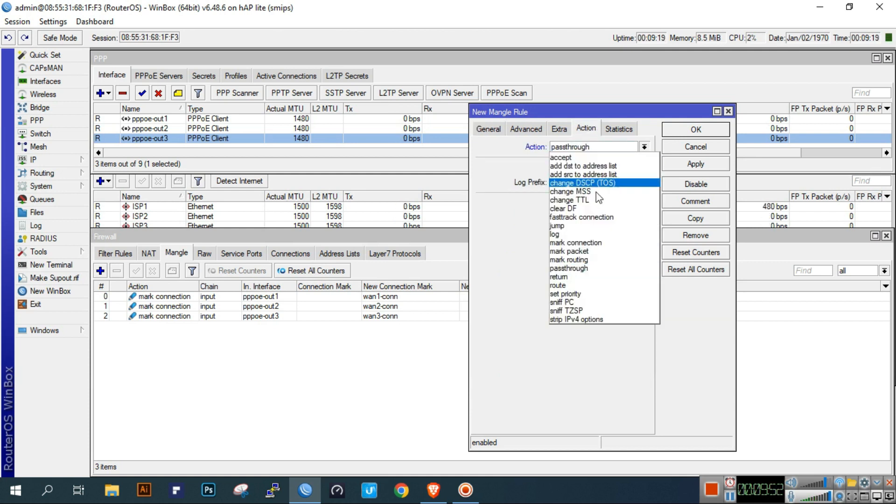
{"action": "left_click", "coordinate": [591, 256]}
{"action": "left_click", "coordinate": [590, 203]}
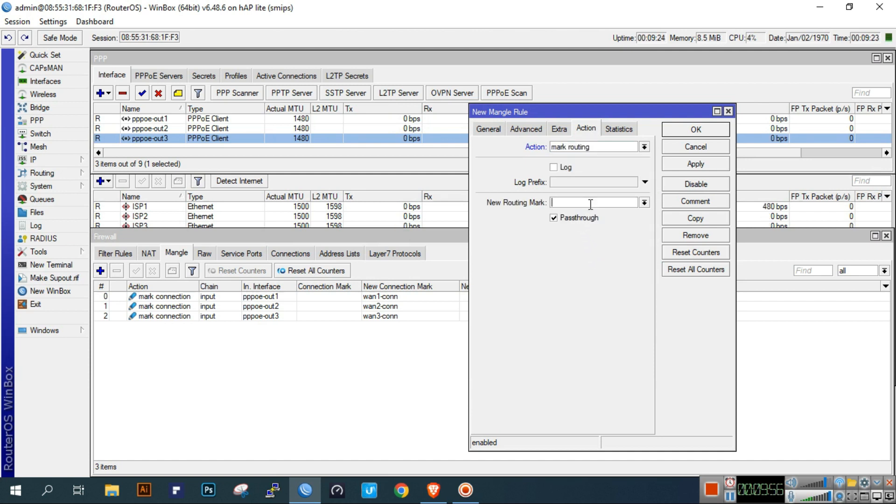
{"action": "type", "text": "to-wan1"}
{"action": "left_click_drag", "start_coordinate": [590, 204], "coordinate": [549, 206]}
{"action": "left_click", "coordinate": [595, 205]}
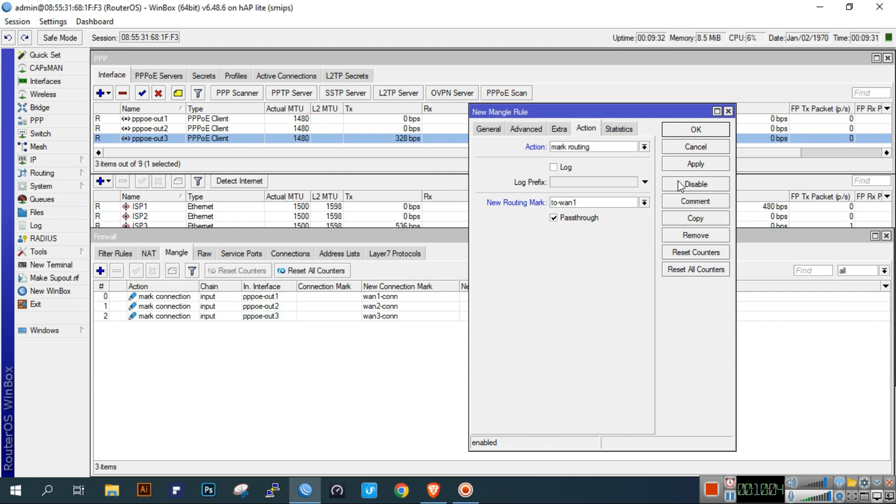
{"action": "left_click", "coordinate": [695, 166]}
- Copy the rule to match wan2-conn with routing mark to-wan2 and apply it
{"action": "left_click", "coordinate": [695, 218]}
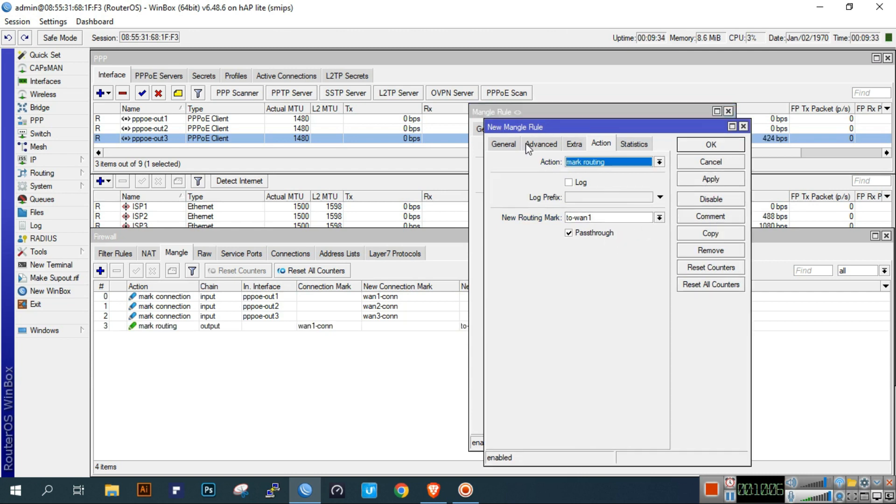
{"action": "left_click", "coordinate": [504, 143]}
{"action": "left_click", "coordinate": [647, 358]}
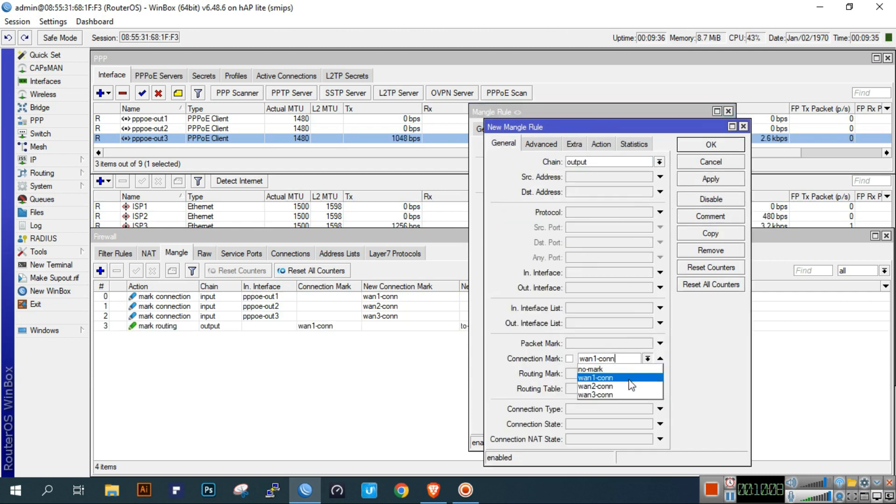
{"action": "left_click", "coordinate": [627, 390]}
{"action": "left_click", "coordinate": [601, 143]}
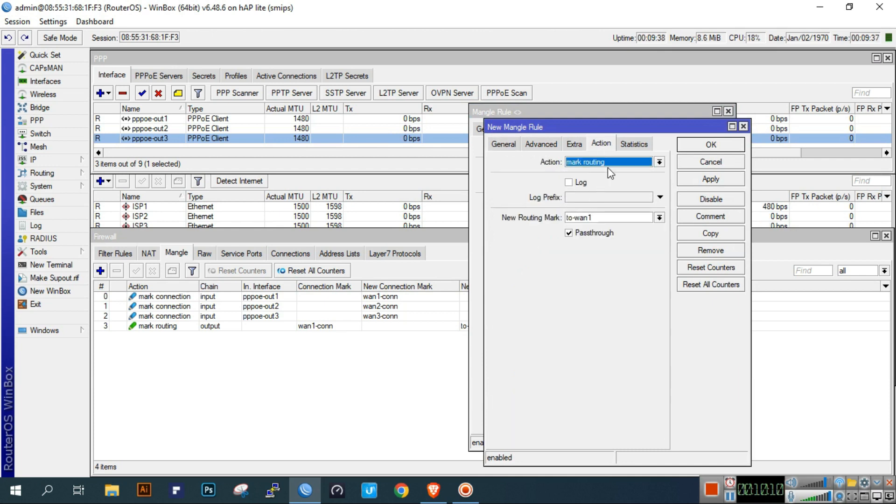
{"action": "left_click", "coordinate": [659, 219]}
{"action": "left_click", "coordinate": [637, 216]}
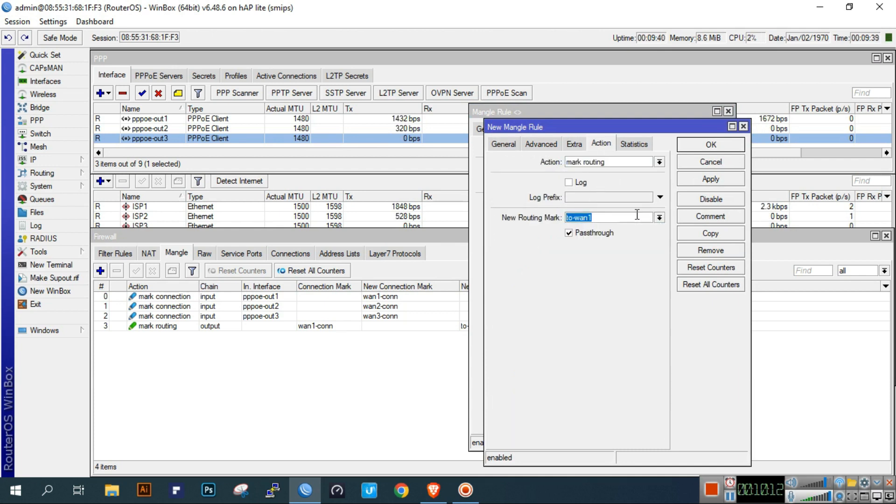
{"action": "left_click", "coordinate": [636, 215]}
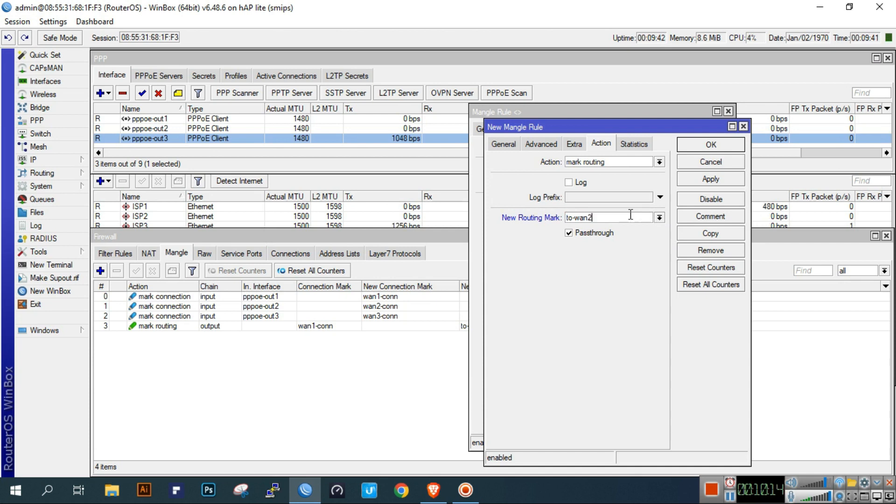
{"action": "left_click", "coordinate": [707, 181]}
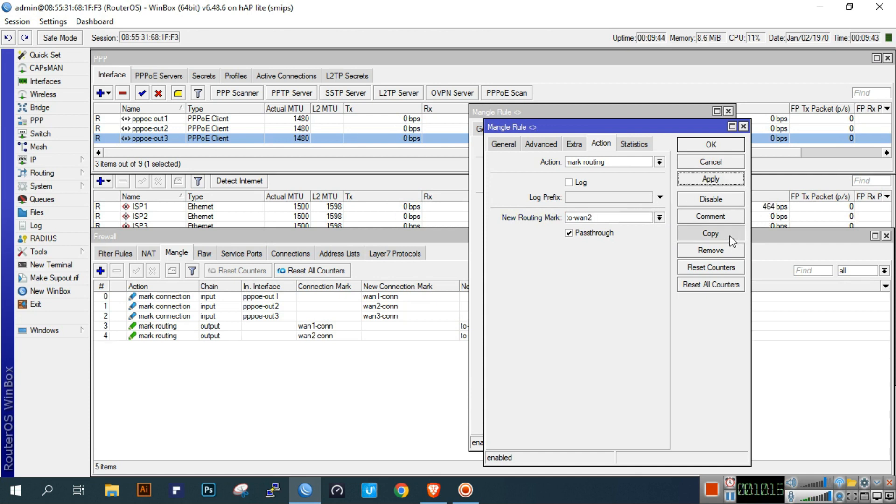
- Copy it again for wan3-conn with routing mark to-wan3, apply, and close the rule windows
{"action": "left_click", "coordinate": [686, 233]}
{"action": "left_click", "coordinate": [519, 73]}
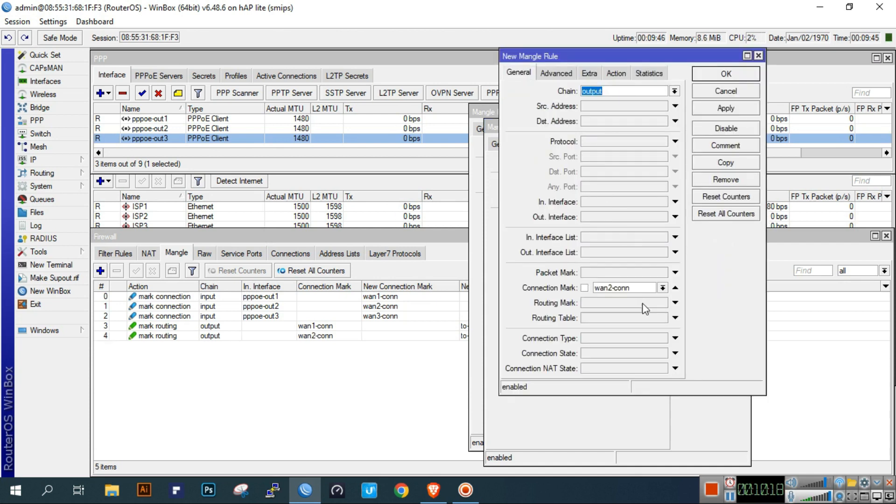
{"action": "left_click", "coordinate": [662, 287]}
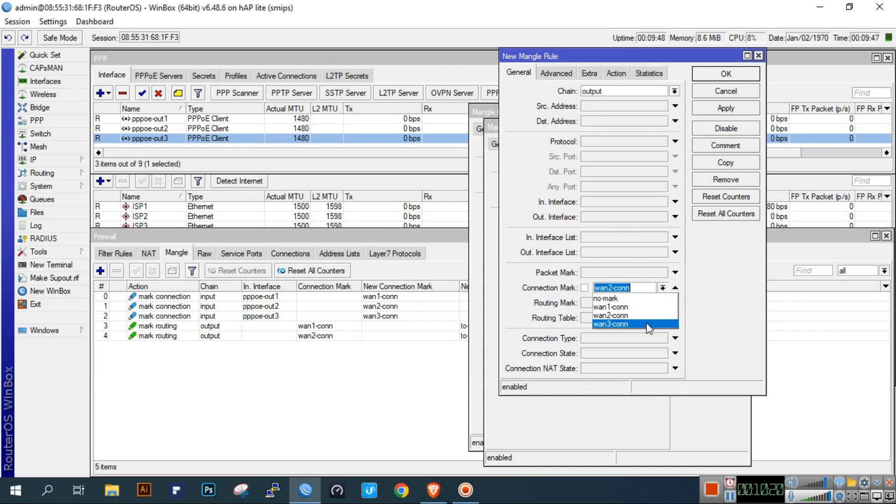
{"action": "left_click", "coordinate": [609, 327]}
{"action": "left_click", "coordinate": [616, 74]}
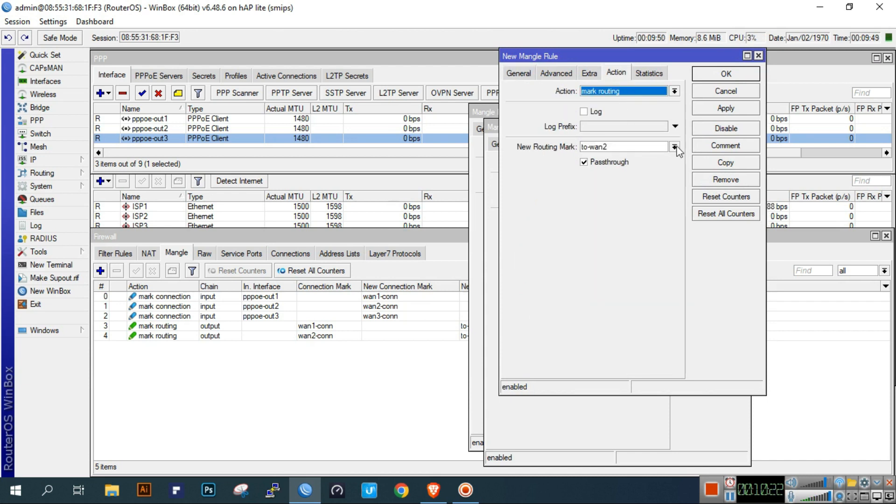
{"action": "left_click", "coordinate": [656, 148]}
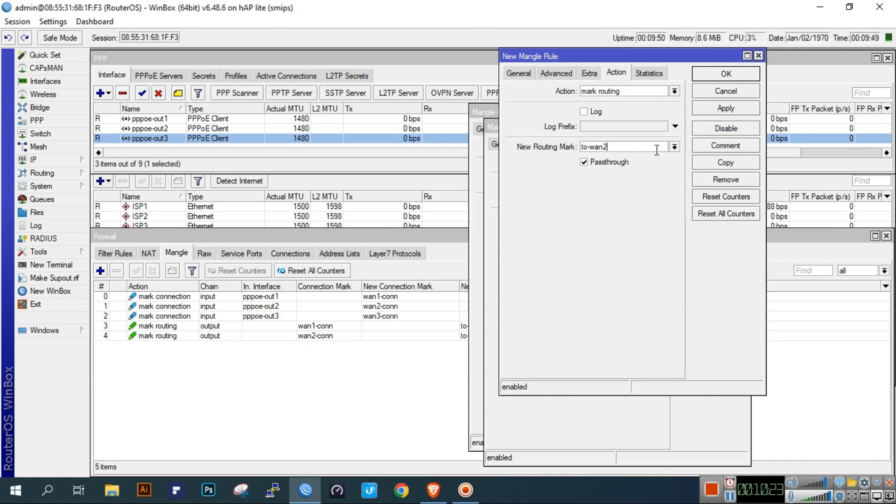
{"action": "left_click", "coordinate": [749, 108]}
{"action": "left_click", "coordinate": [746, 78]}
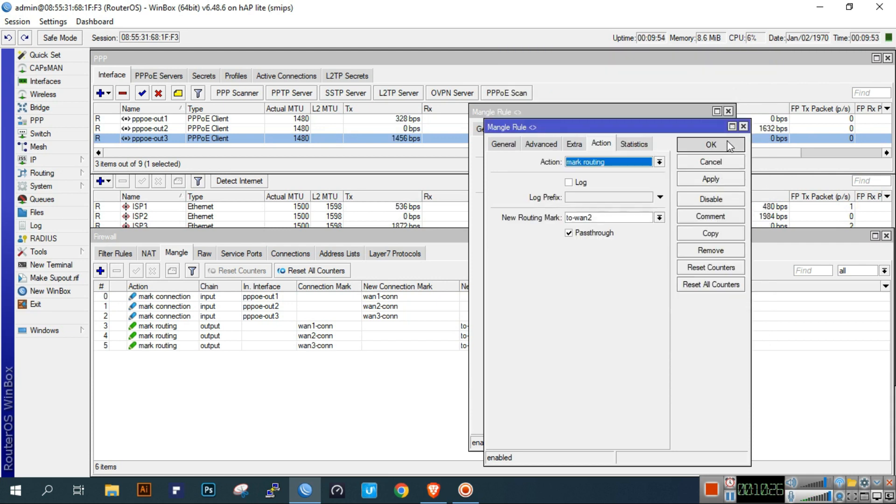
{"action": "left_click", "coordinate": [712, 144]}
{"action": "left_click", "coordinate": [711, 130]}
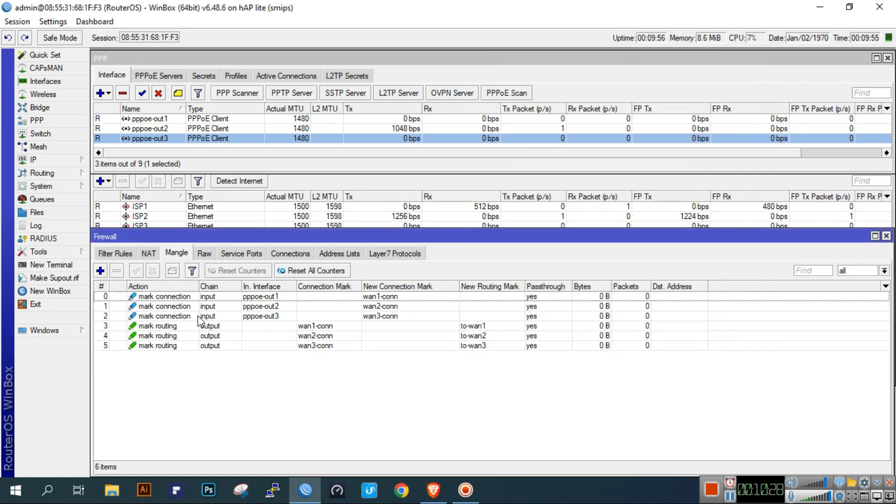
{"action": "left_click", "coordinate": [206, 294]}
- Add the comment 'Sticky Connection Rule' to mangle rule 0
{"action": "left_click", "coordinate": [175, 272]}
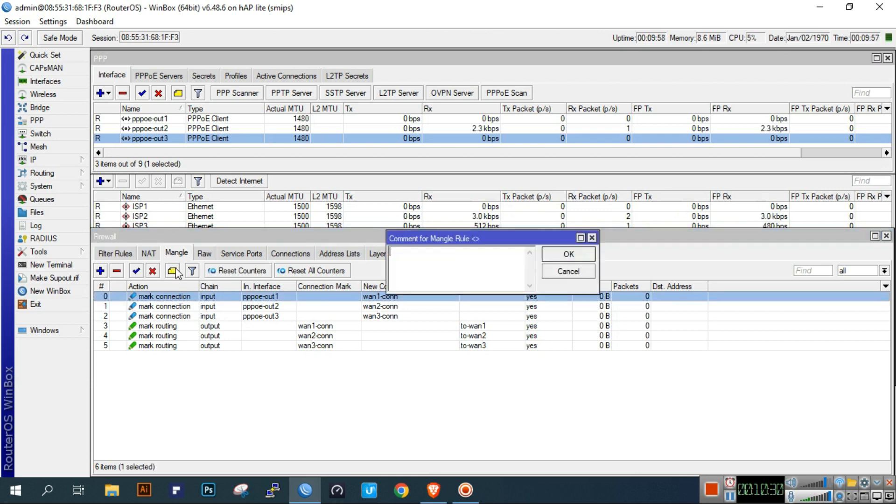
{"action": "type", "text": "Sticky "}
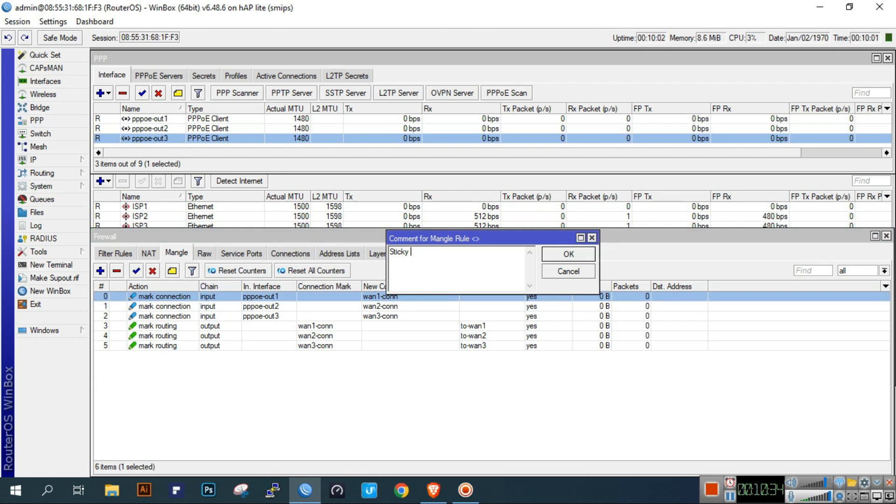
{"action": "type", "text": "Connection Rul"}
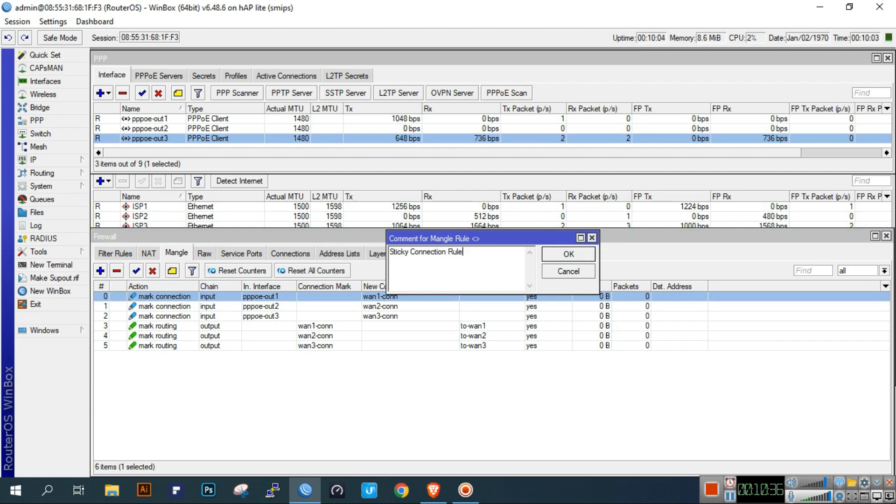
{"action": "type", "text": "e"}
{"action": "left_click", "coordinate": [571, 253]}
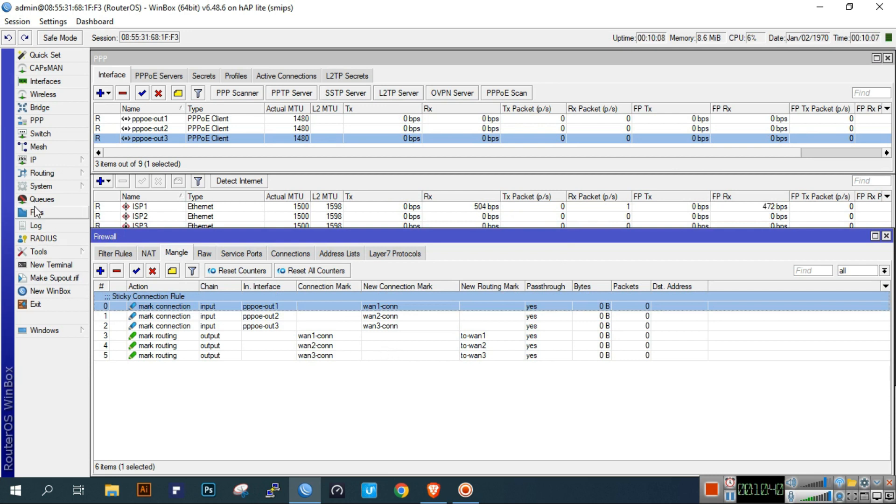
{"action": "left_click", "coordinate": [38, 159]}
- Add a 0.0.0.0/0 route via gateway 192.168.10.1 with routing mark to-wan1
{"action": "left_click", "coordinate": [125, 357]}
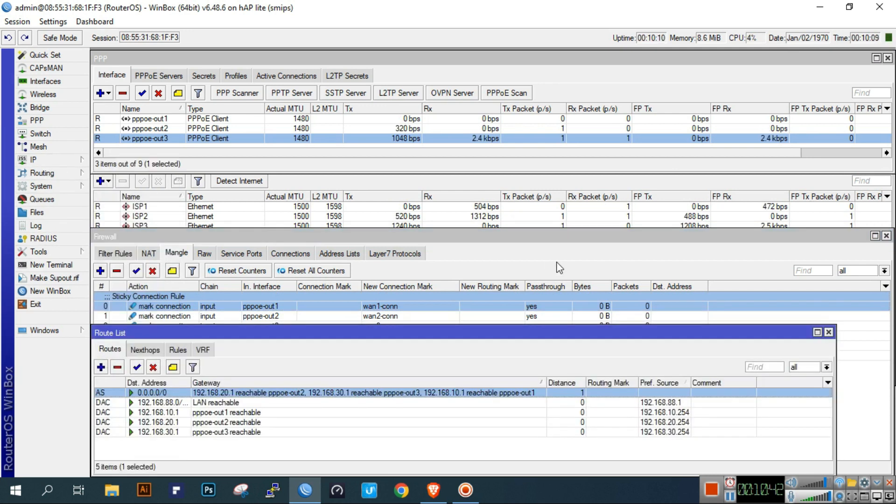
{"action": "left_click", "coordinate": [101, 367]}
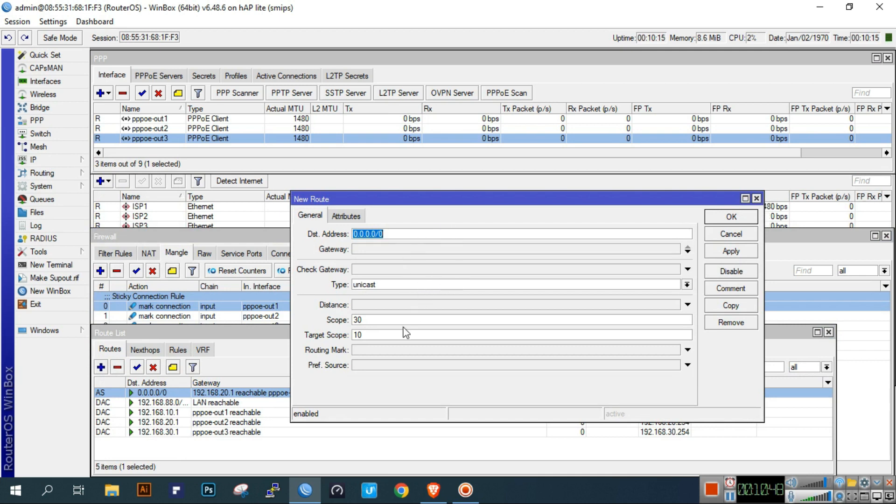
{"action": "left_click", "coordinate": [401, 351]}
{"action": "left_click", "coordinate": [676, 350]}
{"action": "left_click", "coordinate": [676, 352]}
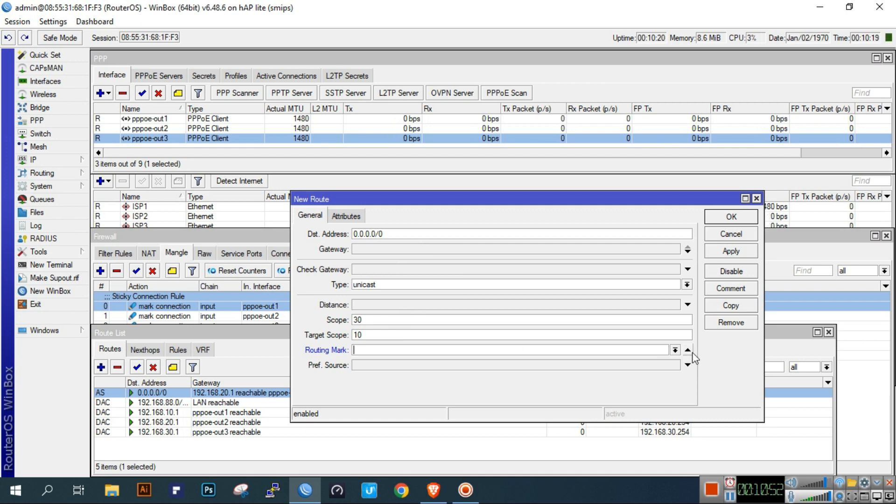
{"action": "left_click", "coordinate": [432, 251]}
{"action": "type", "text": "192.168.10.1"}
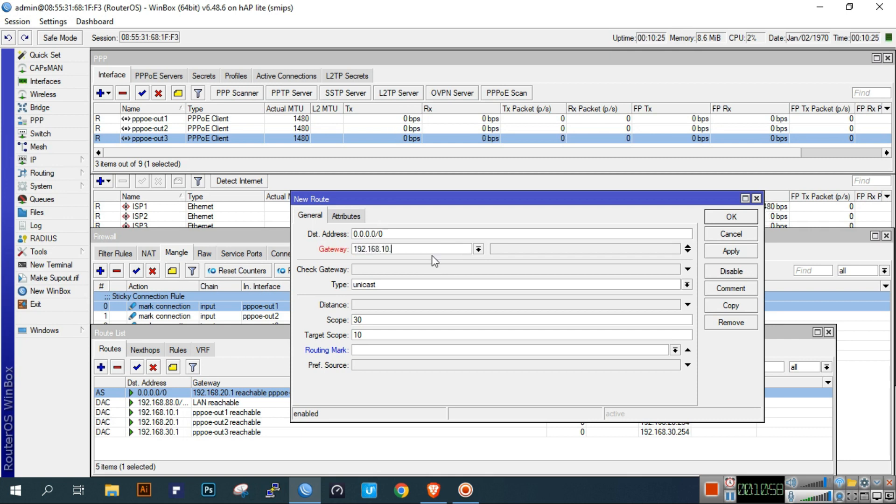
{"action": "left_click", "coordinate": [674, 350]}
{"action": "left_click", "coordinate": [621, 372]}
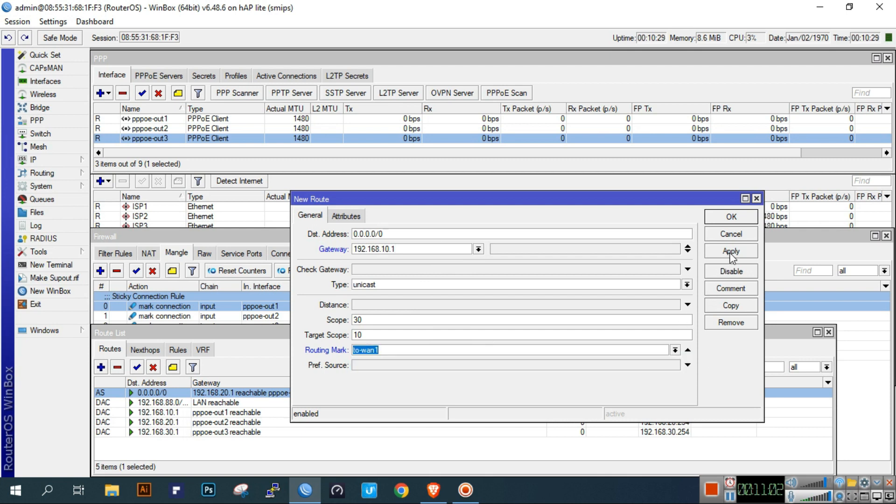
{"action": "left_click", "coordinate": [446, 307]}
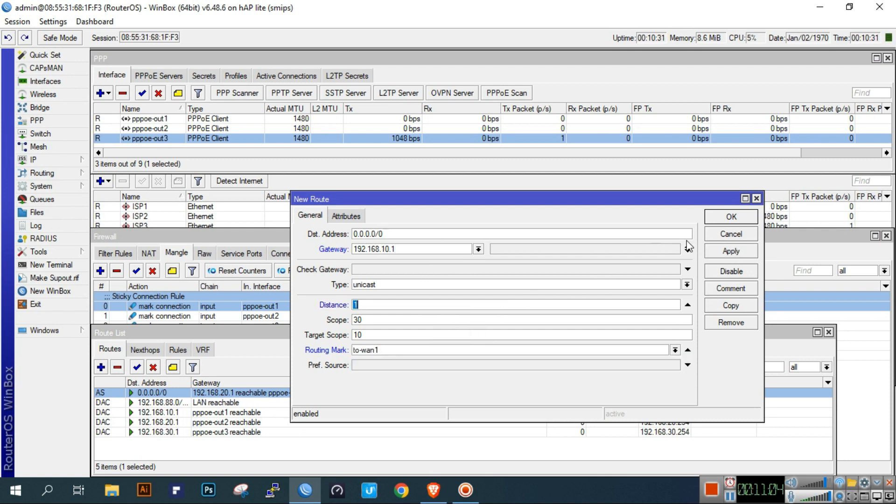
{"action": "left_click", "coordinate": [733, 251]}
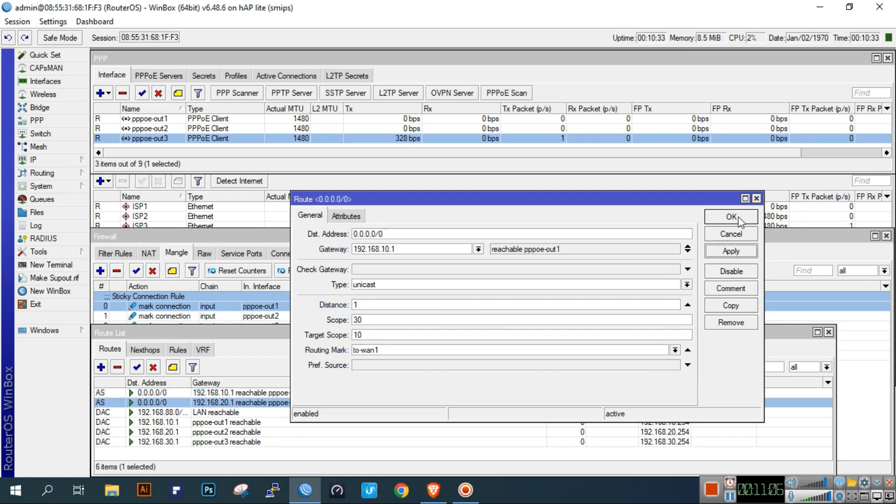
- Copy it as a route via 192.168.20.1 with routing mark to-wan2
{"action": "left_click", "coordinate": [742, 303]}
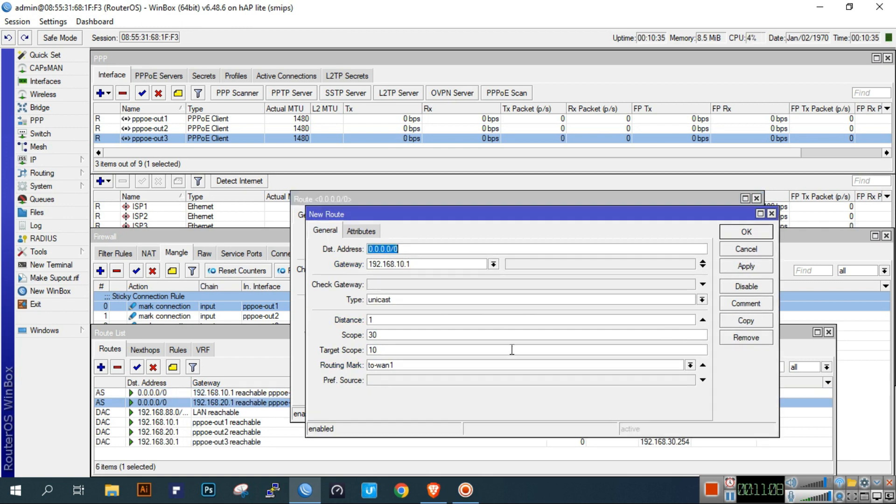
{"action": "left_click", "coordinate": [401, 265]}
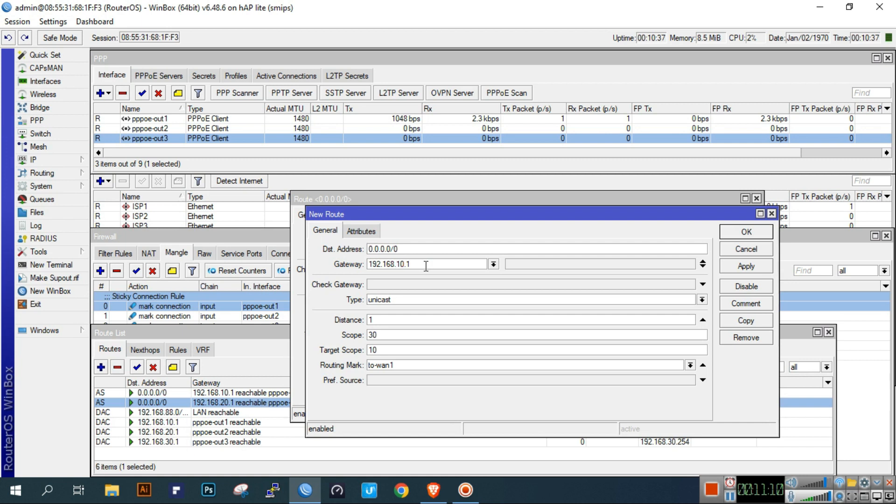
{"action": "left_click", "coordinate": [690, 365]}
{"action": "left_click", "coordinate": [651, 393]}
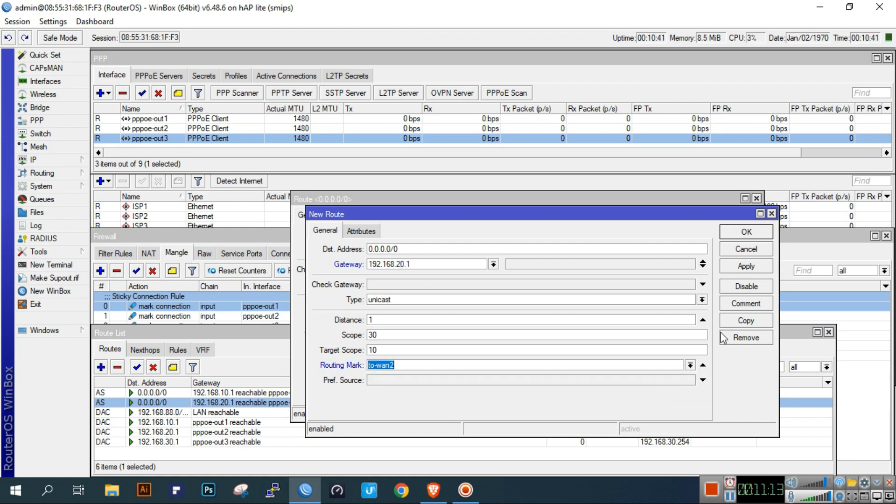
{"action": "left_click", "coordinate": [746, 266]}
- Copy again with gateway 192.168.30.1 and routing mark to-wan3, then close the route windows
{"action": "left_click", "coordinate": [748, 327]}
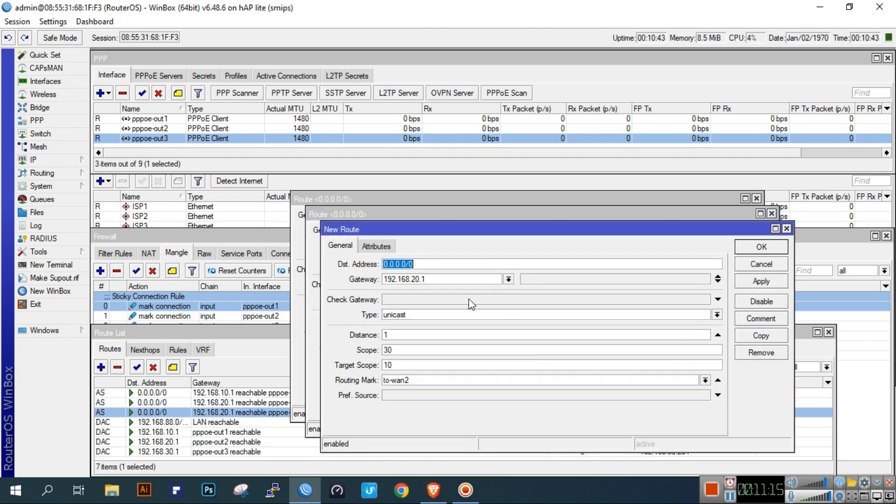
{"action": "left_click", "coordinate": [415, 280]}
{"action": "key", "text": "BackSpace"}
{"action": "type", "text": "3"}
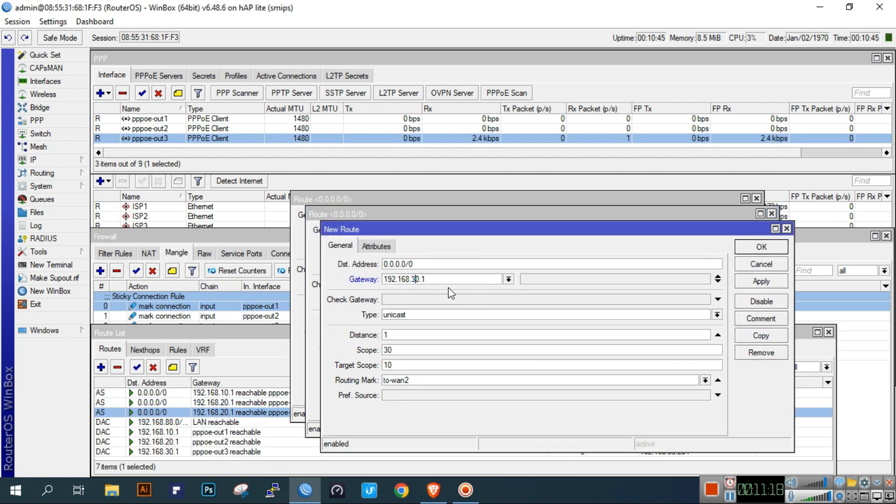
{"action": "left_click", "coordinate": [705, 380]}
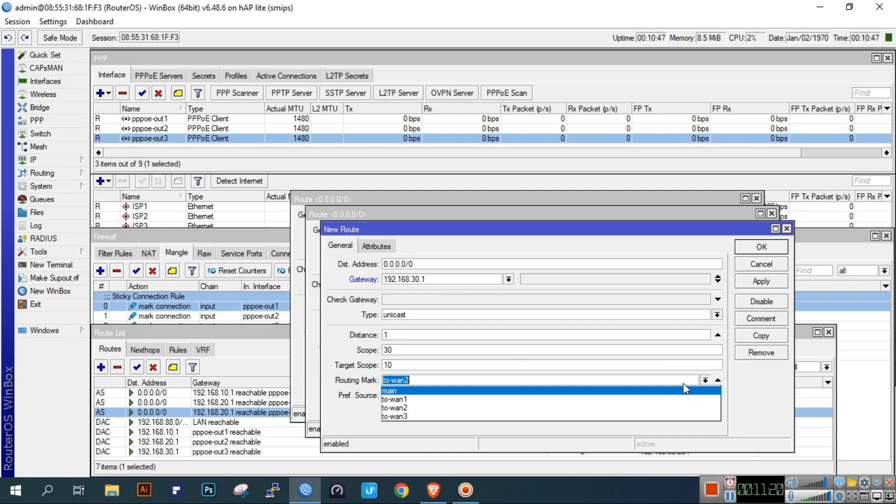
{"action": "left_click", "coordinate": [661, 413]}
{"action": "left_click", "coordinate": [764, 281]}
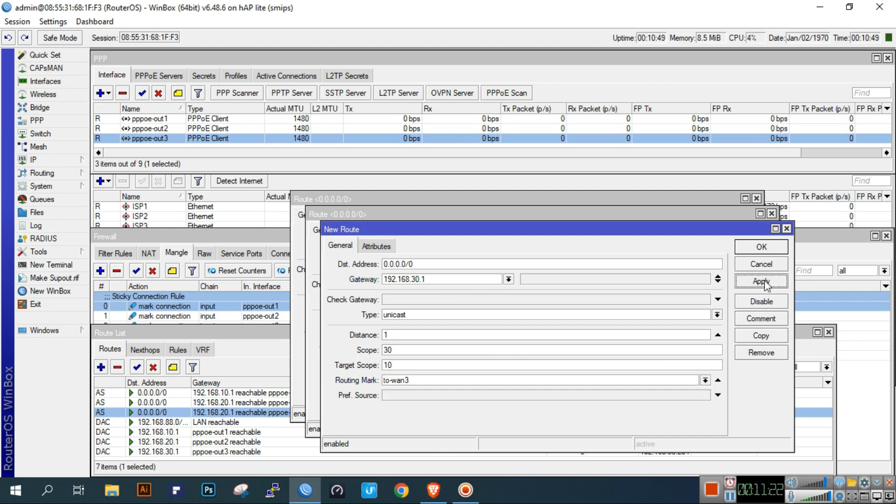
{"action": "left_click", "coordinate": [761, 246]}
{"action": "left_click", "coordinate": [749, 232]}
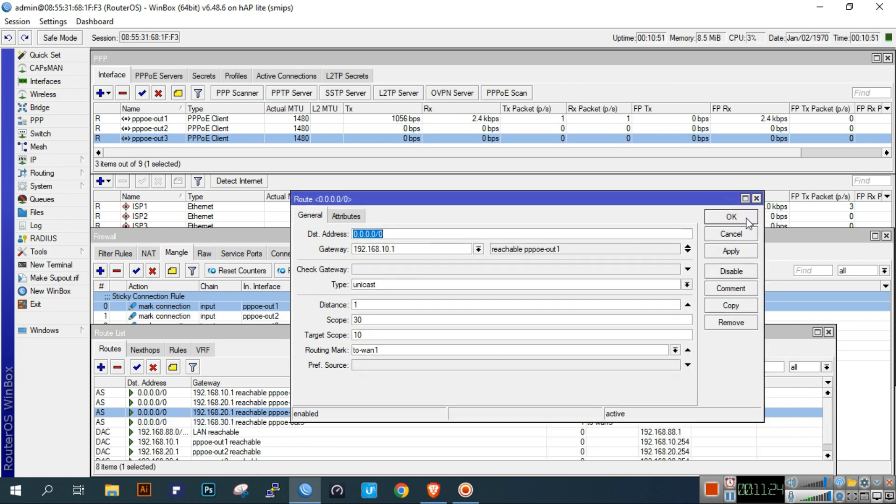
{"action": "left_click", "coordinate": [746, 216]}
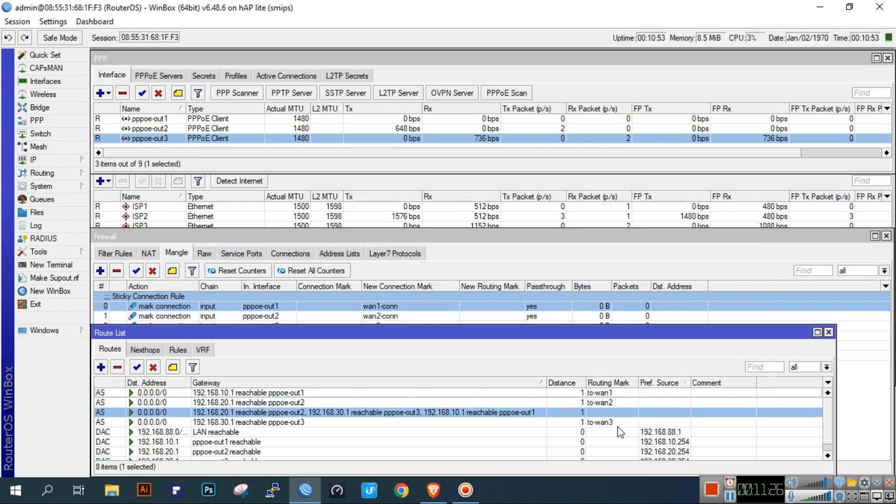
- Sort routes by Routing Mark and Pref. Source, select the marked routes, and bring Interface List forward
{"action": "left_click", "coordinate": [627, 386]}
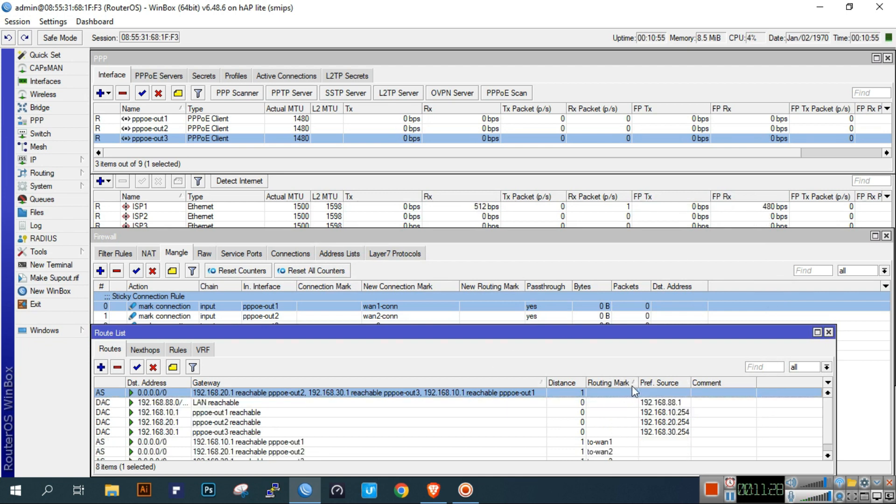
{"action": "left_click", "coordinate": [671, 383]}
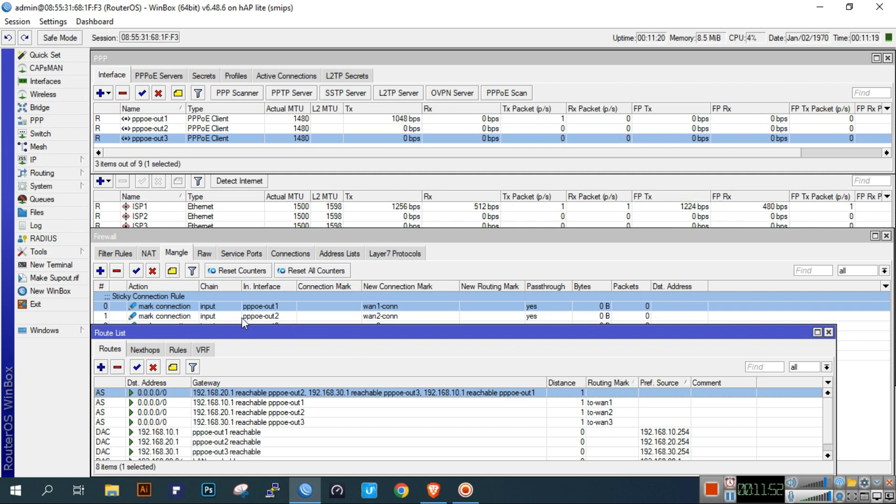
{"action": "left_click", "coordinate": [587, 403]}
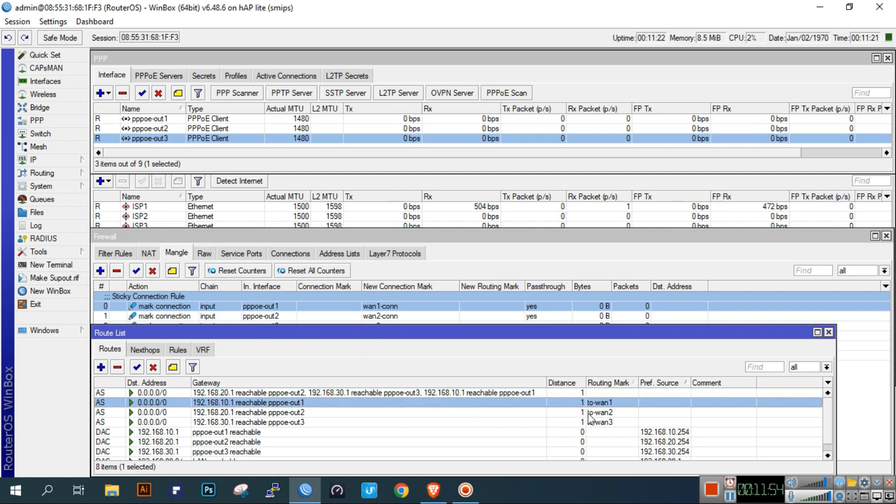
{"action": "left_click", "coordinate": [587, 413]}
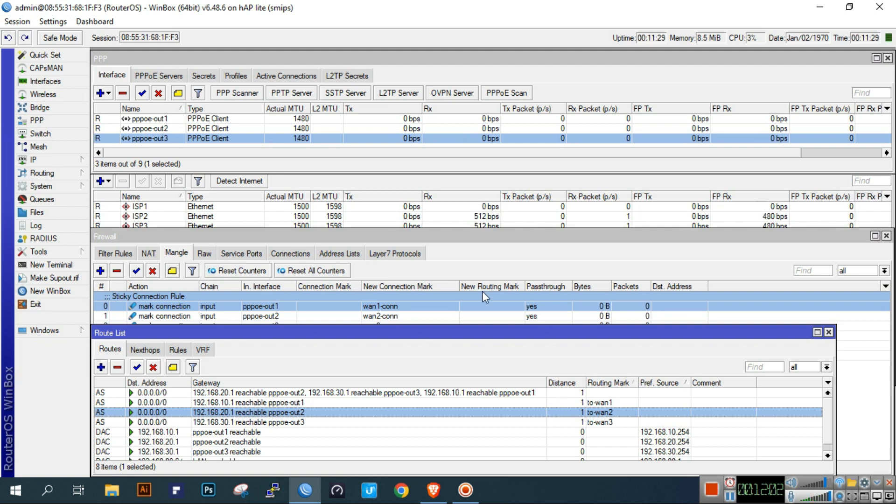
{"action": "left_click", "coordinate": [538, 260]}
{"action": "left_click", "coordinate": [489, 181]}
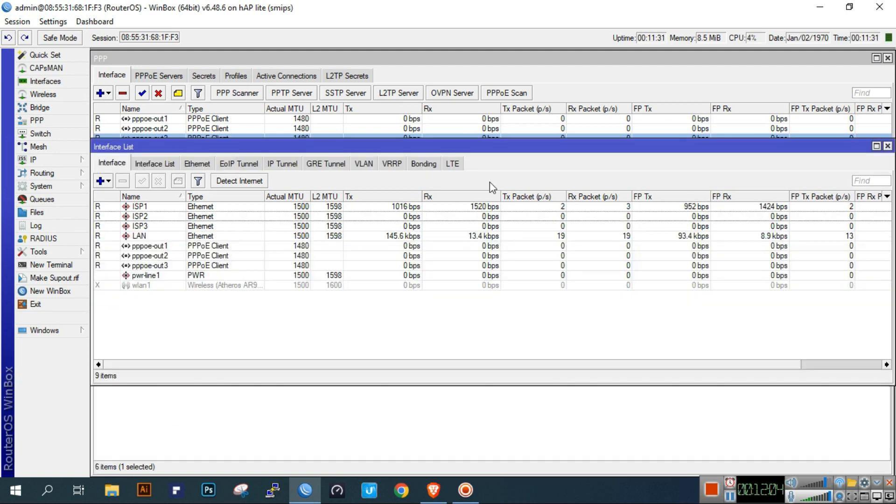
- Close the Interface List and start a new route in the enlarged IP Routes list
{"action": "left_click", "coordinate": [888, 147]}
{"action": "mouse_move", "coordinate": [474, 181]}
{"action": "left_mouse_down"}
{"action": "mouse_move", "coordinate": [474, 202]}
{"action": "mouse_move", "coordinate": [466, 186]}
{"action": "left_mouse_up"}
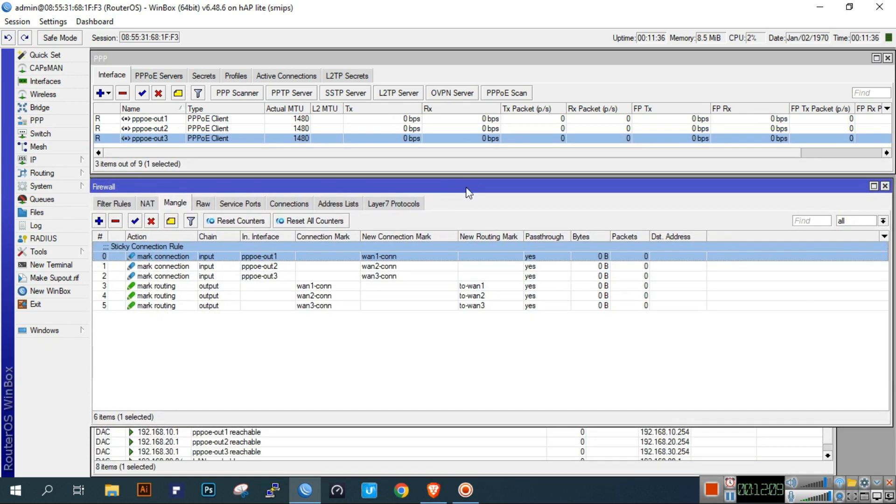
{"action": "left_click", "coordinate": [256, 369]}
{"action": "left_click", "coordinate": [42, 160]}
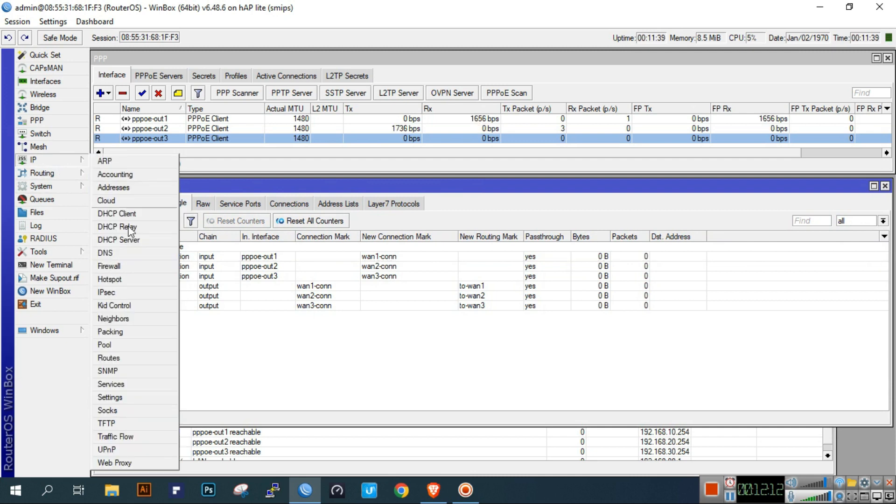
{"action": "left_click", "coordinate": [126, 358]}
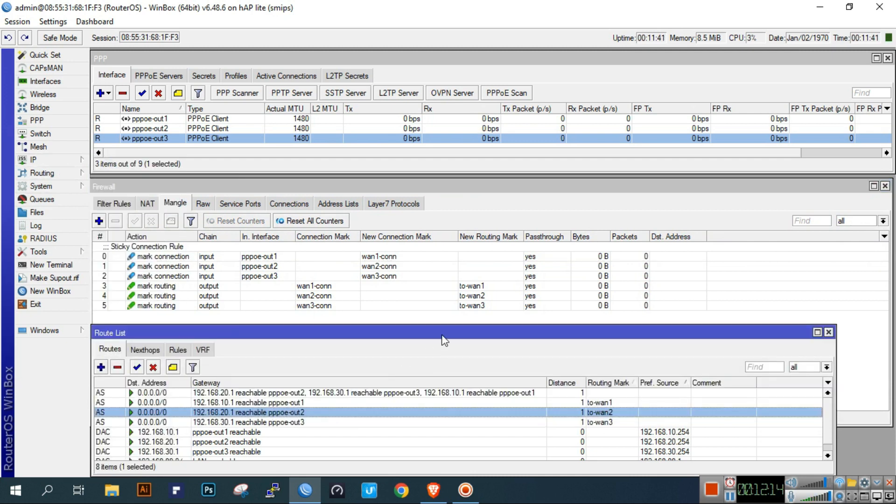
{"action": "double_click", "coordinate": [438, 333]}
{"action": "left_click", "coordinate": [276, 225]}
{"action": "left_click", "coordinate": [99, 88]}
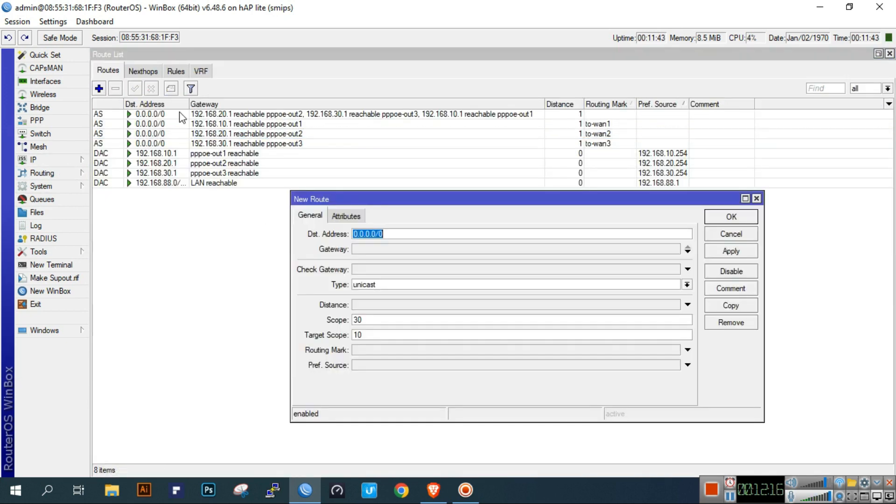
{"action": "left_click_drag", "start_coordinate": [436, 201], "coordinate": [391, 204]}
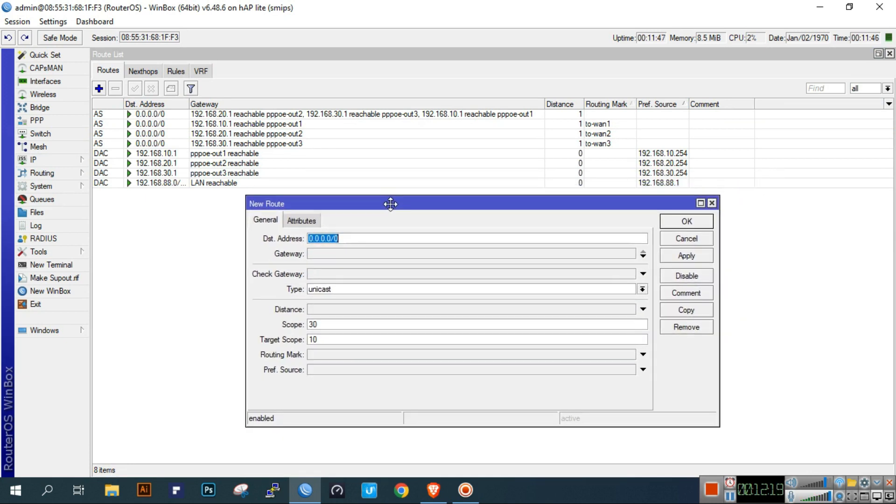
- Create a route to 1.0.0.1 via gateway 192.168.10.1
{"action": "left_click", "coordinate": [355, 258]}
{"action": "type", "text": "1.0.0.1"}
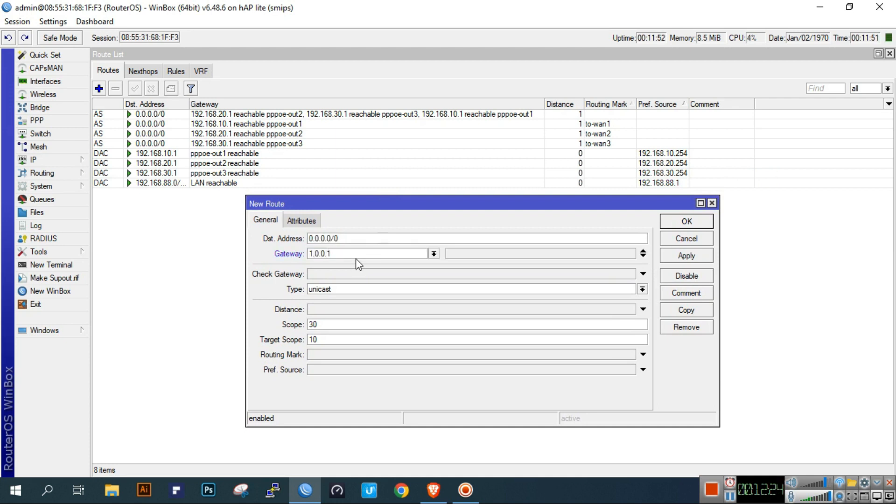
{"action": "double_click", "coordinate": [407, 240]}
{"action": "type", "text": "1.0.0.1"}
{"action": "double_click", "coordinate": [385, 254]}
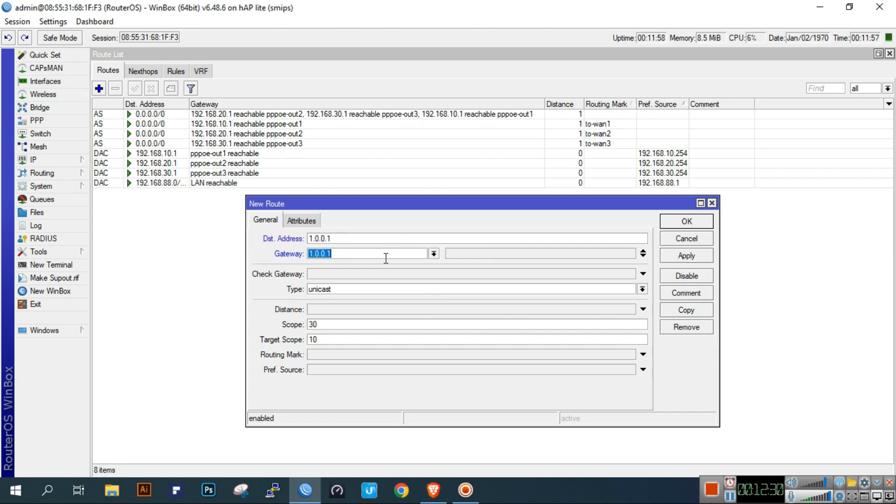
{"action": "type", "text": "192.168."}
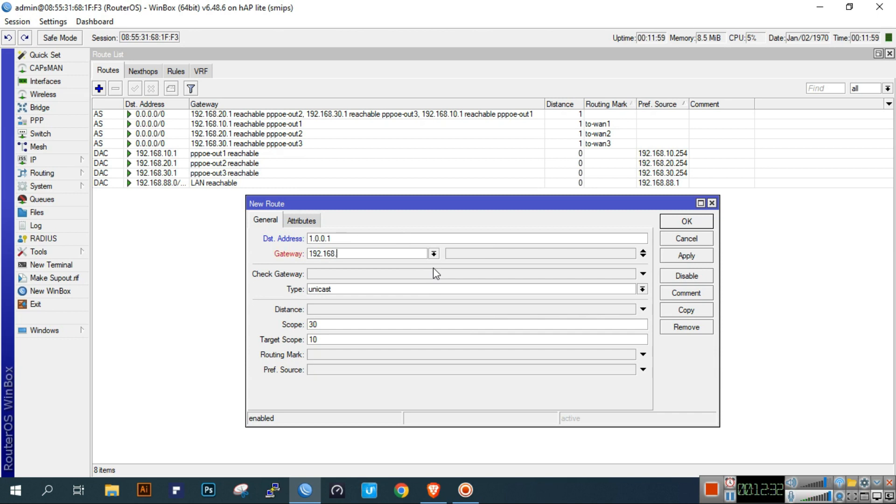
{"action": "type", "text": "10.1"}
{"action": "left_click", "coordinate": [677, 257]}
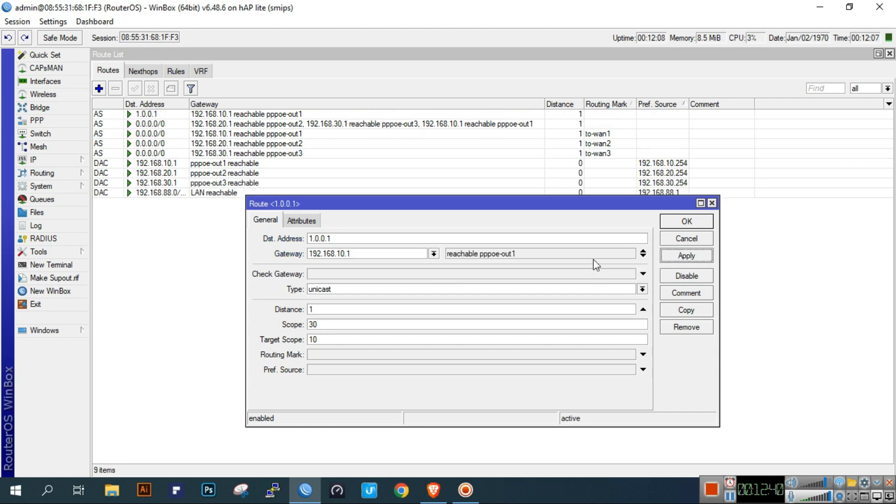
{"action": "left_click", "coordinate": [687, 223]}
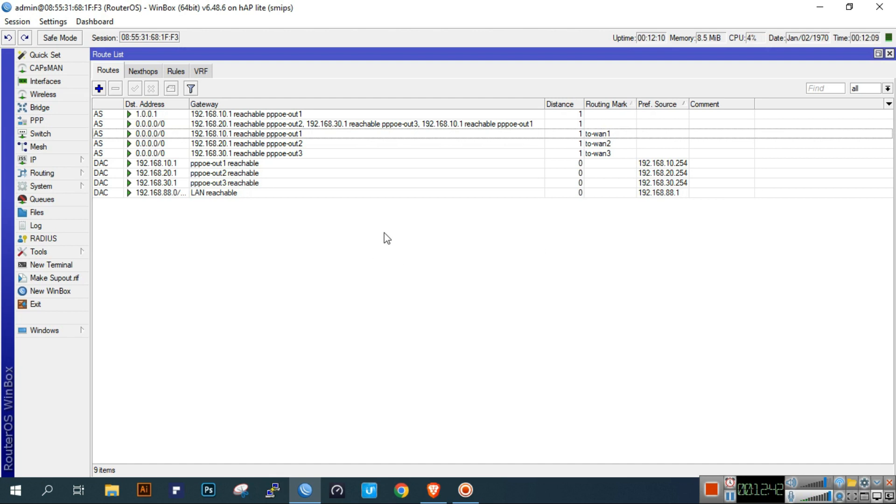
- Comment the 1.0.0.1 route as 'ISP1 Monitor'
{"action": "left_click", "coordinate": [618, 124]}
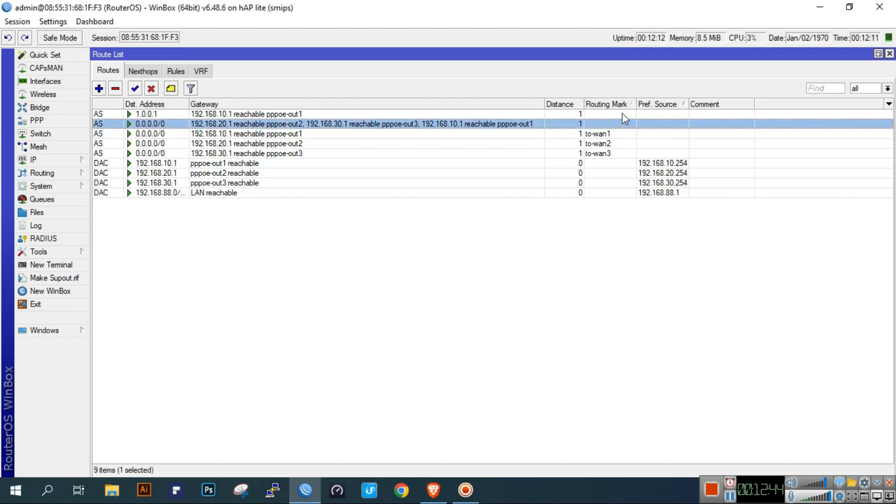
{"action": "left_click", "coordinate": [622, 114]}
{"action": "left_click", "coordinate": [171, 89]}
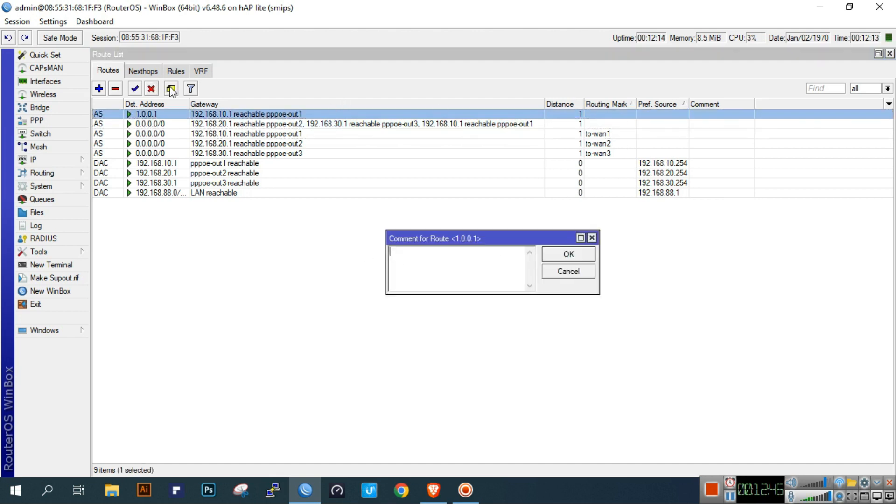
{"action": "type", "text": "ISP1 Monitor"}
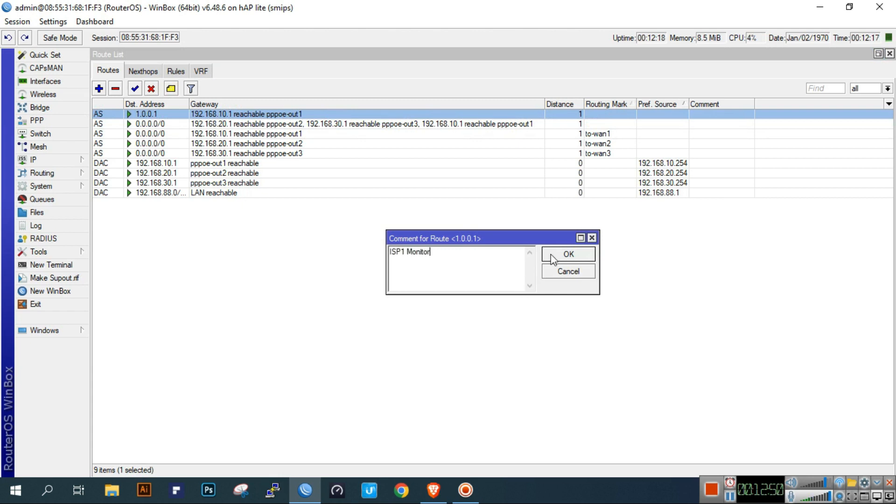
{"action": "left_click", "coordinate": [553, 256]}
{"action": "left_click", "coordinate": [99, 88]}
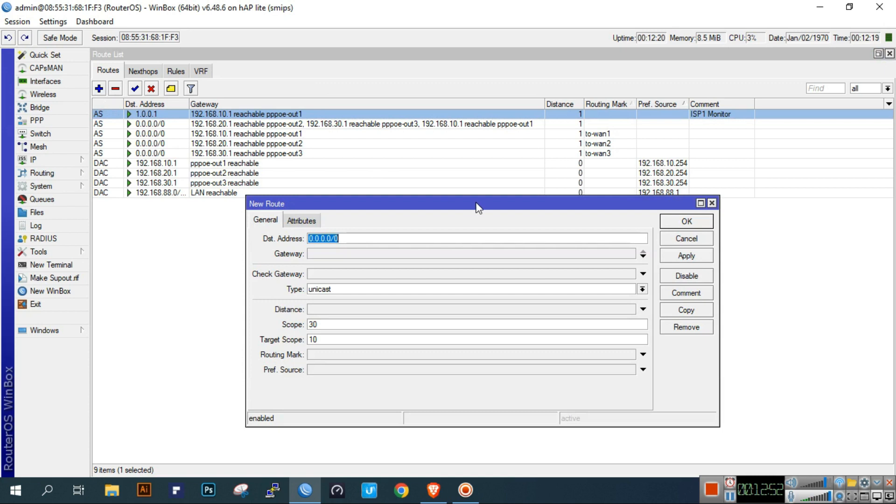
- Add a route to 208.67.220.220 via gateway 192.168.20.1, correcting the mistyped destination
{"action": "type", "text": "208."}
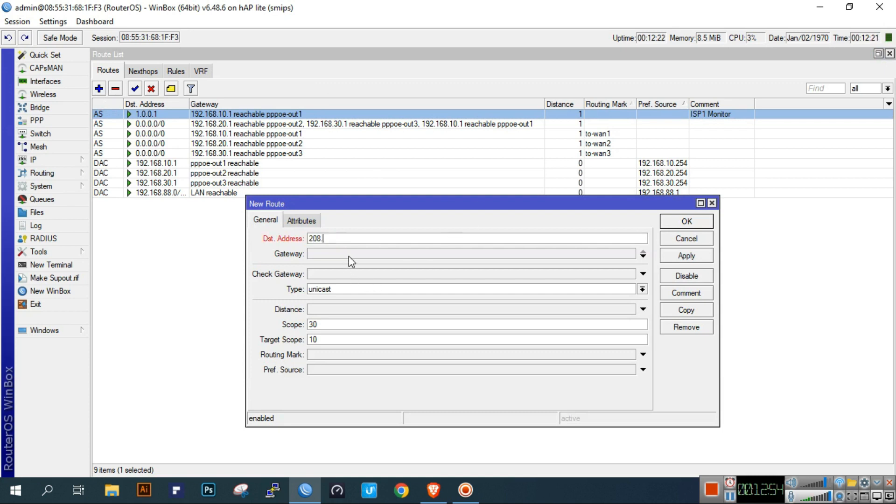
{"action": "type", "text": "67.222.222"}
{"action": "left_click", "coordinate": [348, 256]}
{"action": "left_click", "coordinate": [366, 240]}
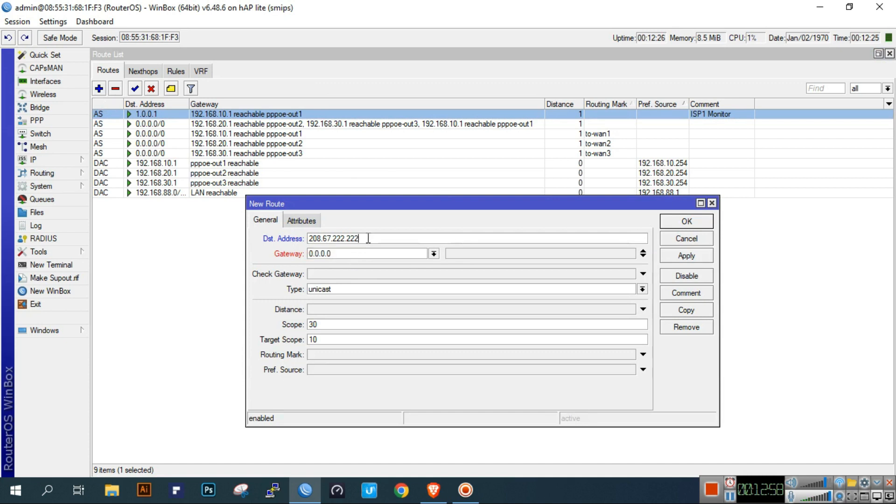
{"action": "key", "text": "BackSpace"}
{"action": "type", "text": "0"}
{"action": "left_click", "coordinate": [344, 240]}
{"action": "key", "text": "BackSpace"}
{"action": "type", "text": "0."}
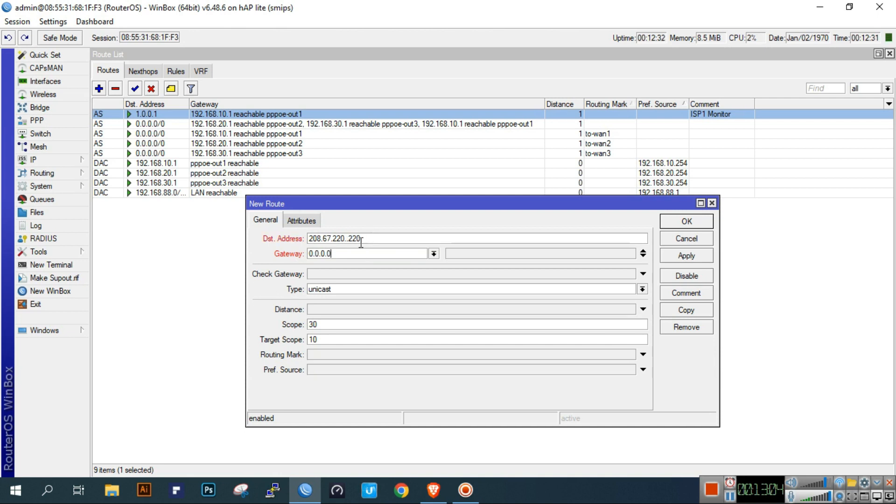
{"action": "key", "text": "BackSpace"}
{"action": "double_click", "coordinate": [368, 257]}
{"action": "type", "text": "192."}
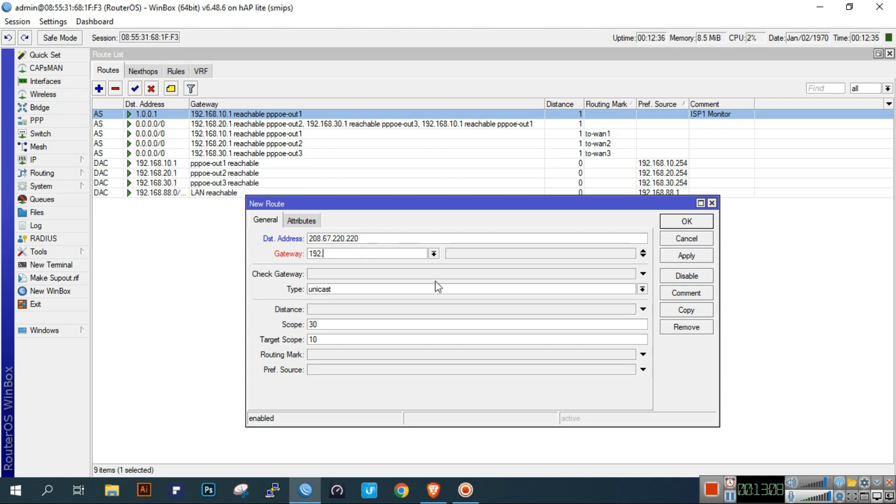
{"action": "type", "text": "168.20.1"}
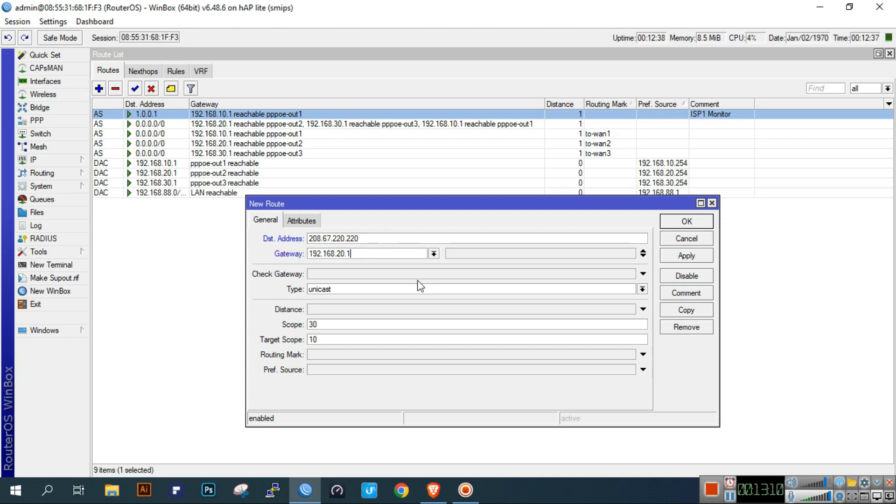
{"action": "left_click", "coordinate": [687, 256]}
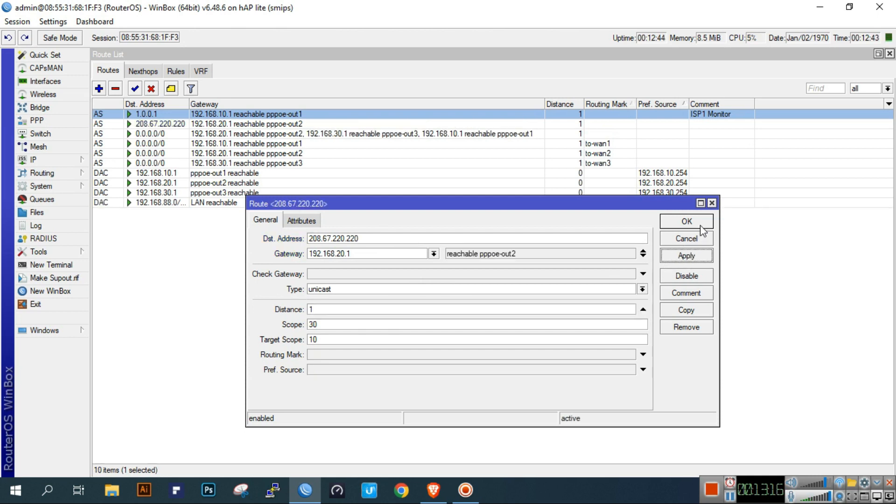
{"action": "left_click", "coordinate": [701, 225]}
- Comment the 208.67.220.220 route as 'ISP2 Monitor'
{"action": "left_click", "coordinate": [713, 125]}
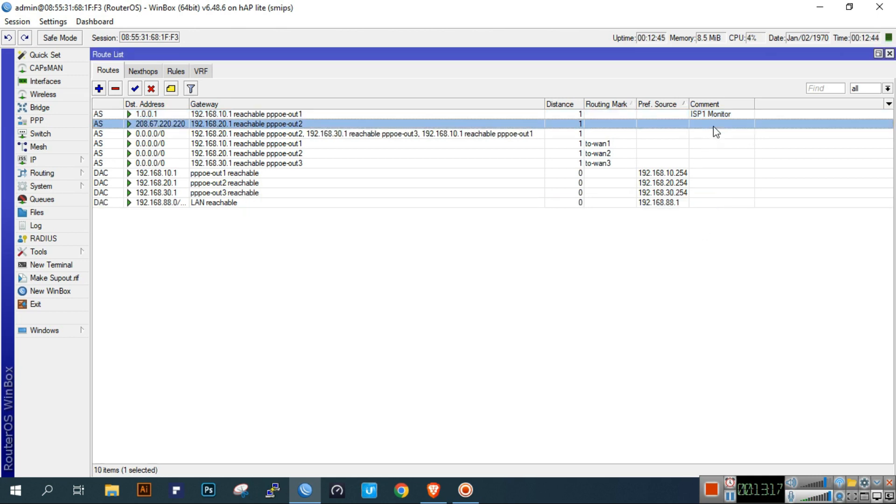
{"action": "left_click", "coordinate": [171, 88]}
{"action": "type", "text": "IS"}
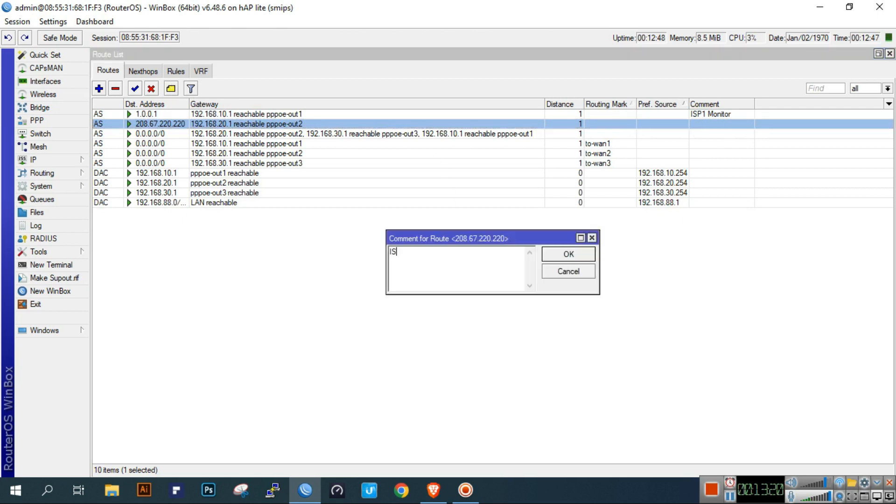
{"action": "type", "text": "P2 Monitor"}
{"action": "left_click", "coordinate": [575, 255]}
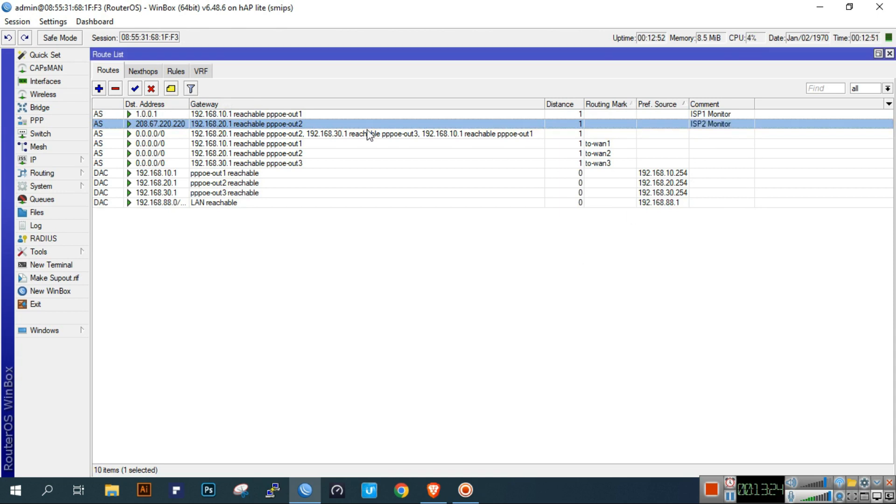
{"action": "left_click", "coordinate": [99, 88]}
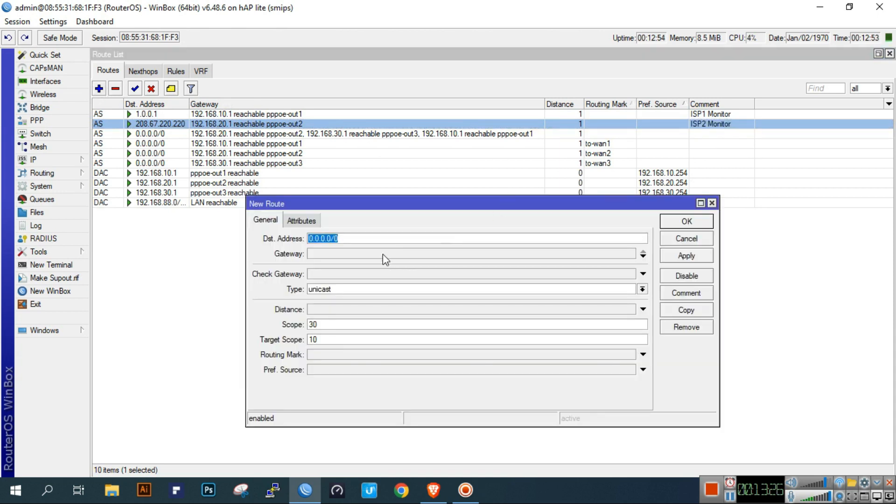
- Add a route to 9.9.9.9 via gateway 192.168.30.1
{"action": "type", "text": "9.9.9.9"}
{"action": "left_click", "coordinate": [428, 254]}
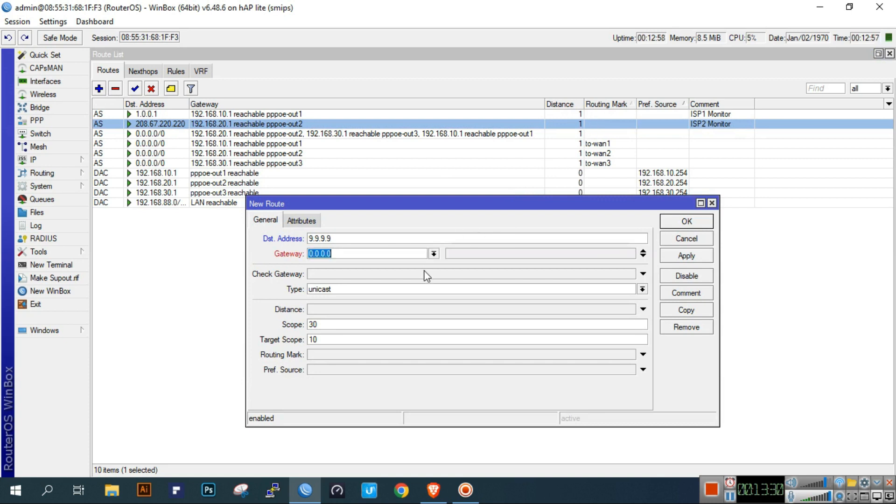
{"action": "type", "text": "192.168.30.1"}
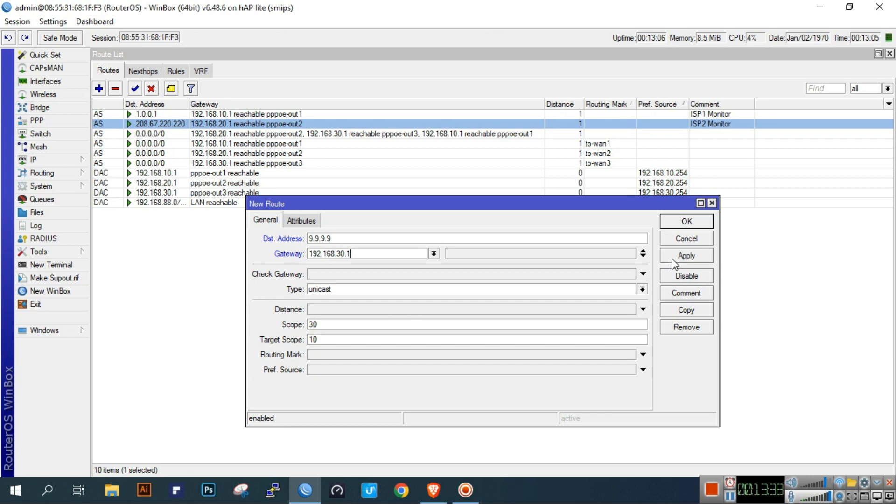
{"action": "left_click", "coordinate": [686, 256]}
{"action": "left_click", "coordinate": [674, 220]}
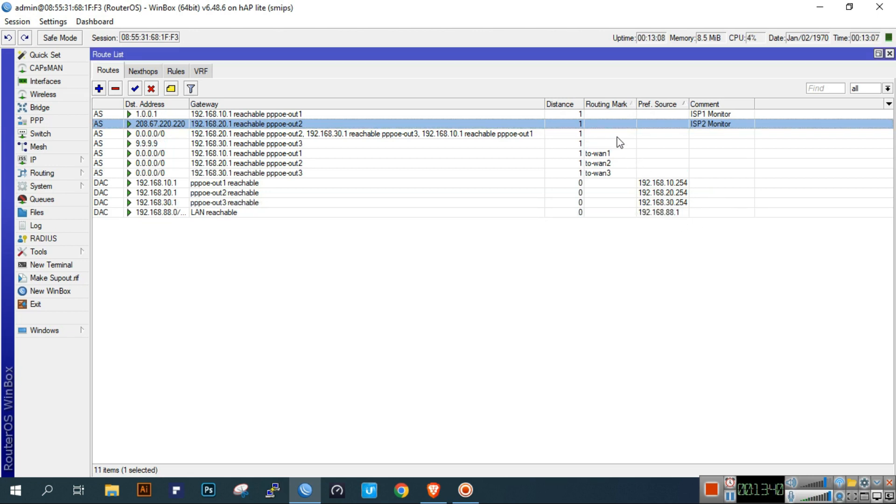
- Comment the selected 0.0.0.0/0 default route as 'ISP3 Monitor'
{"action": "left_click", "coordinate": [617, 135]}
{"action": "left_click", "coordinate": [170, 88]}
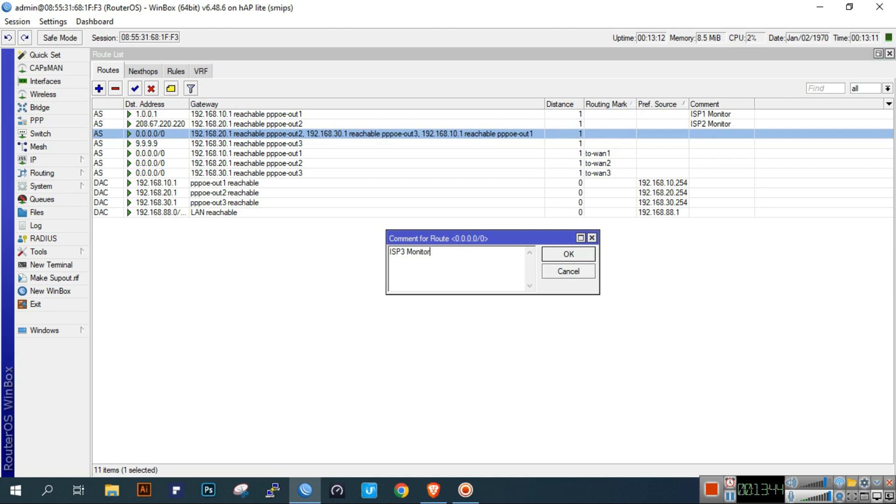
{"action": "left_click", "coordinate": [568, 254]}
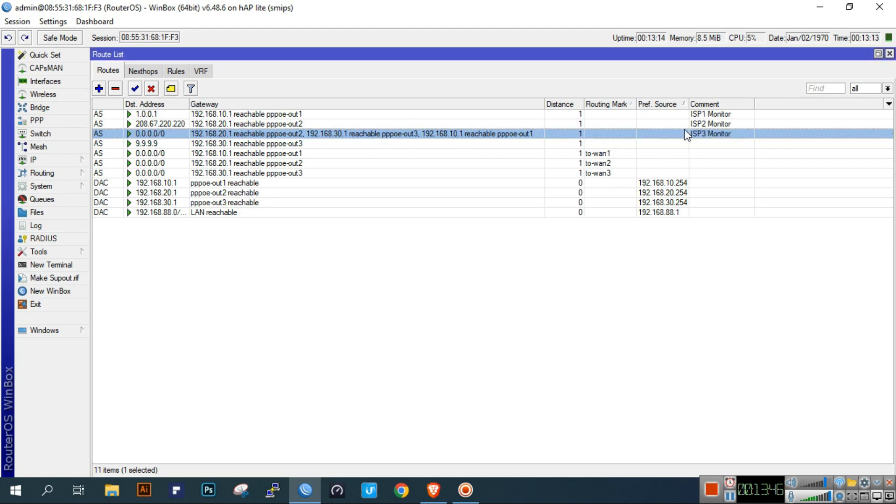
{"action": "left_click", "coordinate": [703, 117]}
{"action": "double_click", "coordinate": [703, 116]}
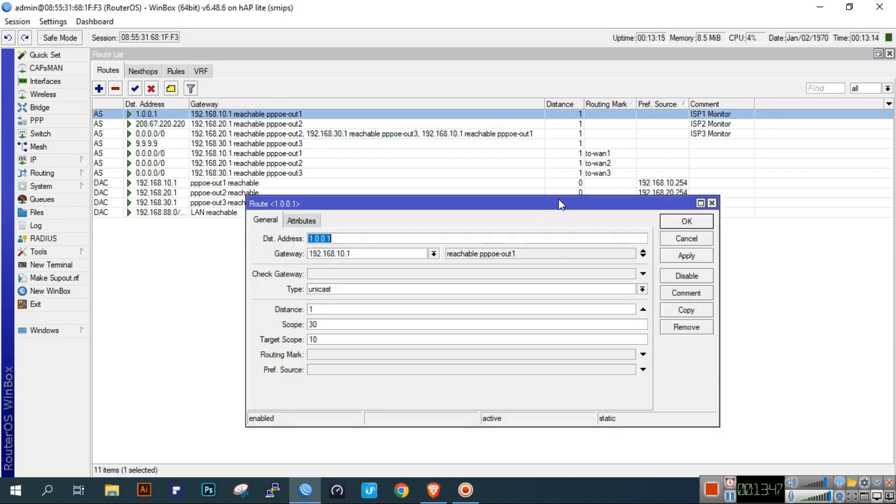
- Set Scope to 10 on the 1.0.0.1 and 208.67.220.220 monitor routes
{"action": "left_click", "coordinate": [327, 339]}
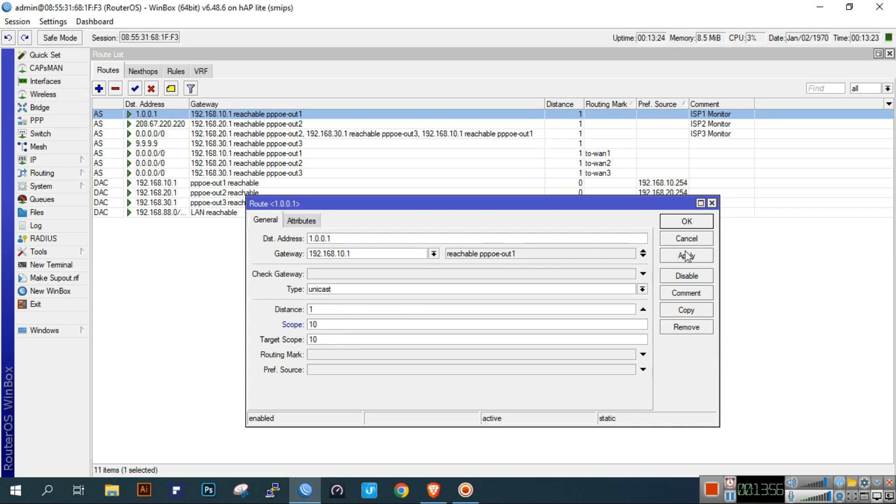
{"action": "left_click", "coordinate": [686, 222]}
{"action": "double_click", "coordinate": [731, 124]}
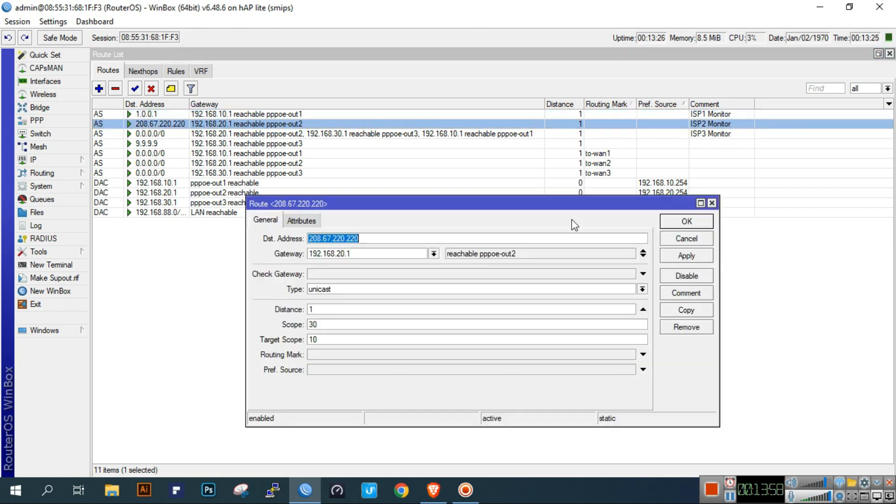
{"action": "left_click", "coordinate": [367, 321]}
{"action": "key", "text": "BackSpace"}
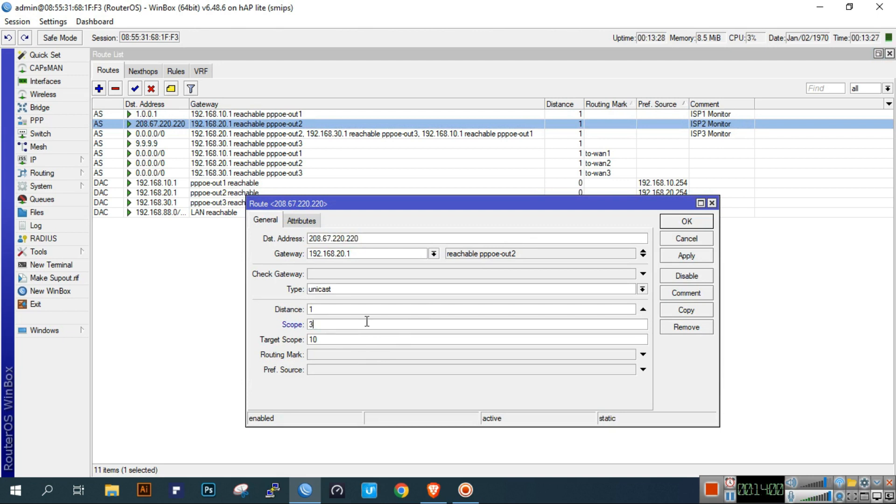
{"action": "type", "text": "10"}
{"action": "left_click", "coordinate": [674, 225]}
- Change the 0.0.0.0/0 default route's Scope from 30 to 10
{"action": "double_click", "coordinate": [728, 134]}
{"action": "double_click", "coordinate": [330, 353]}
{"action": "left_click", "coordinate": [674, 255]}
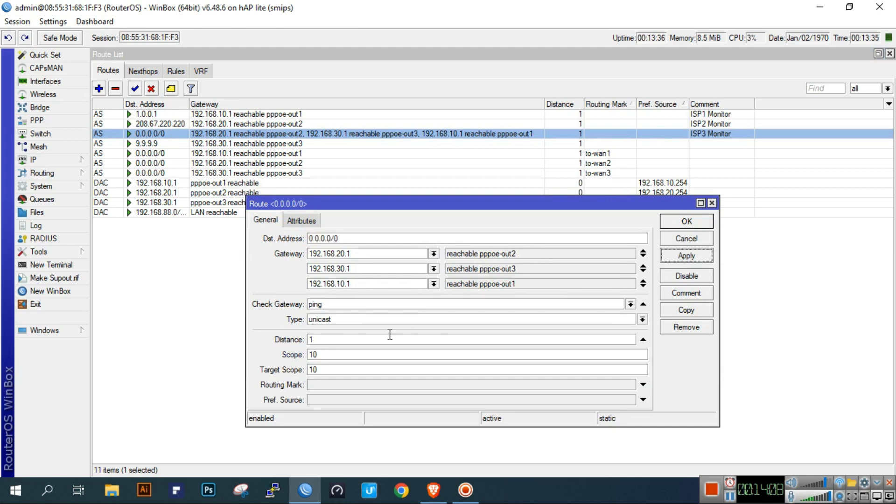
{"action": "double_click", "coordinate": [519, 353]}
{"action": "left_click", "coordinate": [694, 221]}
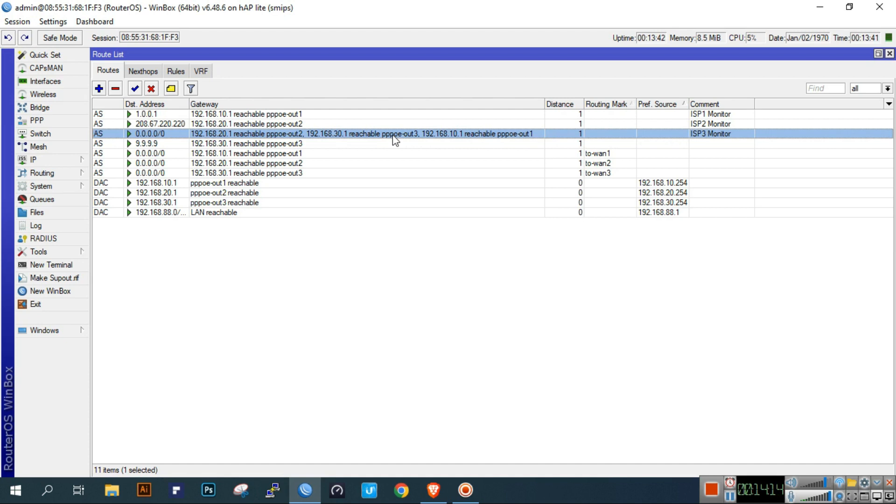
{"action": "left_click", "coordinate": [171, 89]}
- Clear the ISP3 Monitor comment from the default route and put it on the 9.9.9.9 route
{"action": "key", "text": "BackSpace"}
{"action": "left_click", "coordinate": [562, 255]}
{"action": "left_click", "coordinate": [646, 144]}
{"action": "left_click", "coordinate": [171, 89]}
{"action": "type", "text": "ISP3 Monitor"}
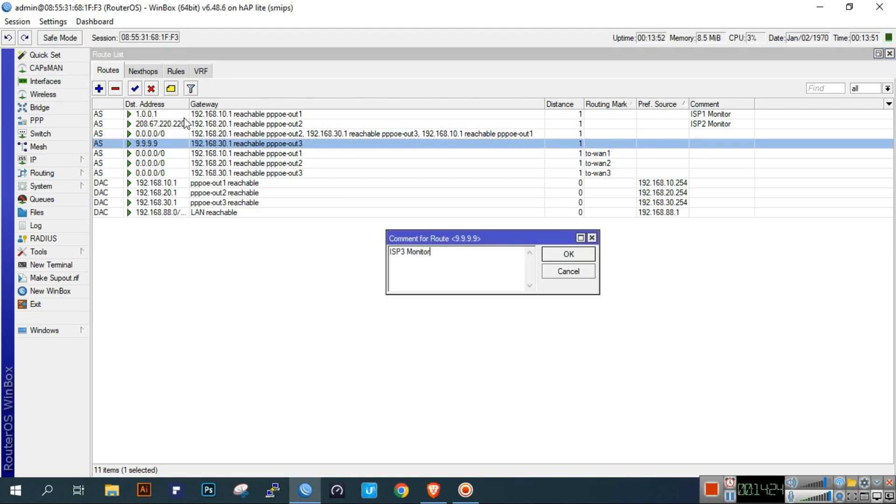
{"action": "left_click", "coordinate": [579, 256]}
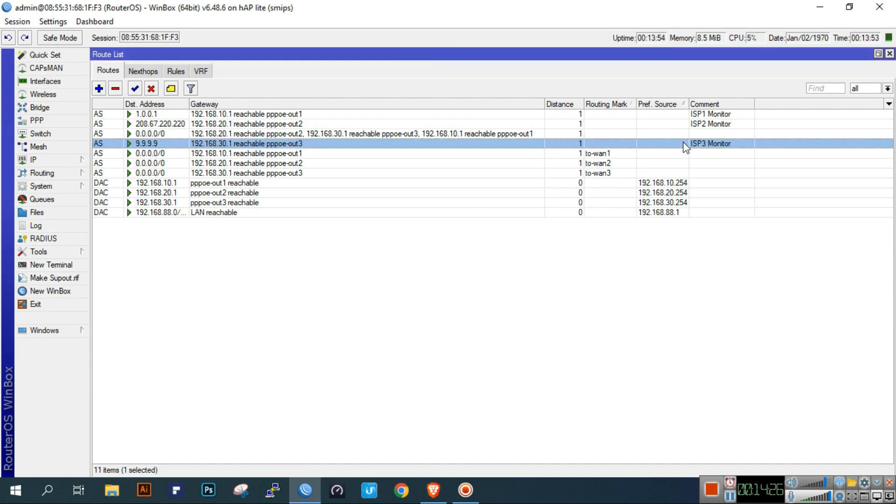
- Sort the route list by comment, preferred source and routing mark columns
{"action": "left_click", "coordinate": [710, 105]}
{"action": "left_click", "coordinate": [672, 105]}
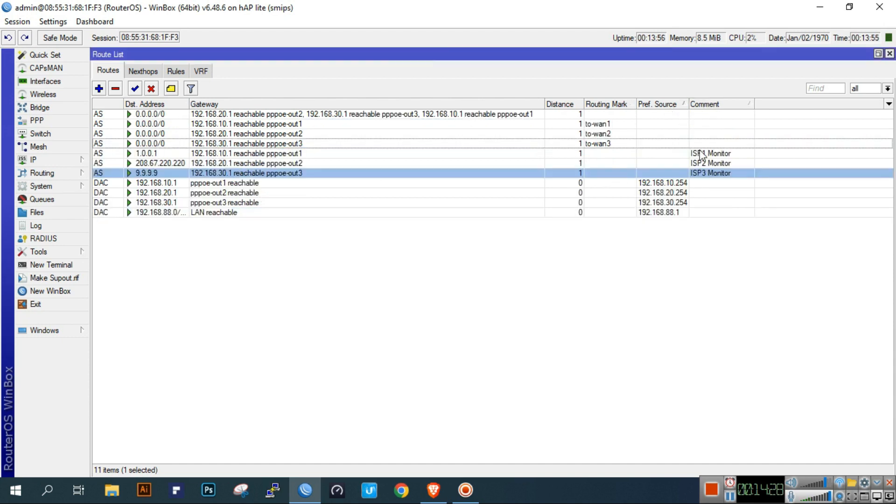
{"action": "left_click", "coordinate": [609, 104]}
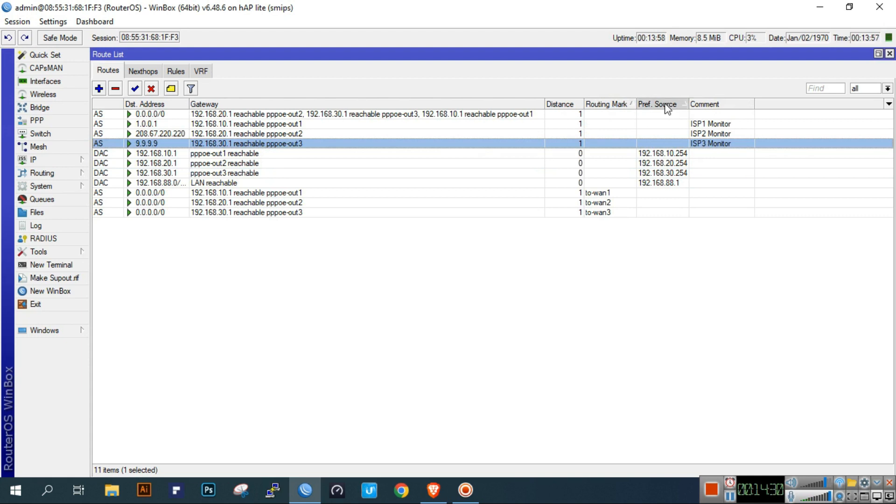
{"action": "left_click", "coordinate": [663, 104]}
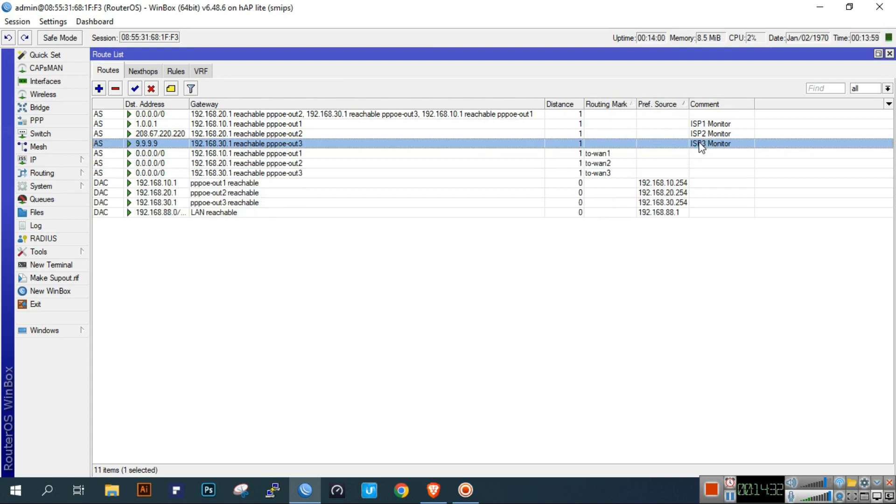
- Set the 9.9.9.9 route's scope to 10, checking its 192.168.30.1 gateway, and apply
{"action": "double_click", "coordinate": [700, 147]}
{"action": "double_click", "coordinate": [326, 324]}
{"action": "type", "text": "10"}
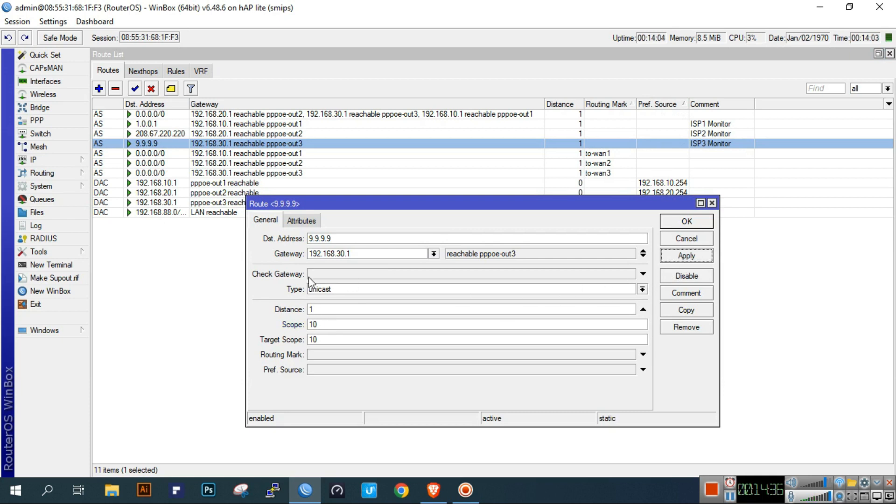
{"action": "left_click_drag", "start_coordinate": [364, 254], "coordinate": [298, 254]}
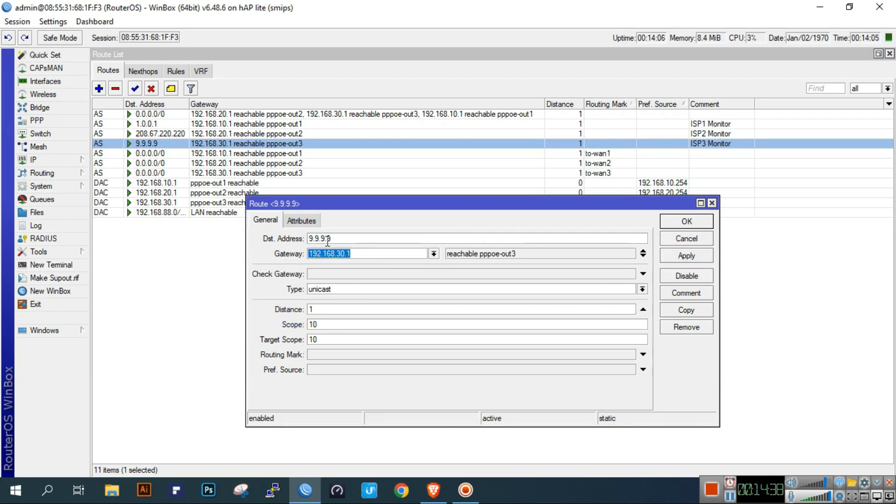
{"action": "left_click_drag", "start_coordinate": [340, 238], "coordinate": [310, 239]}
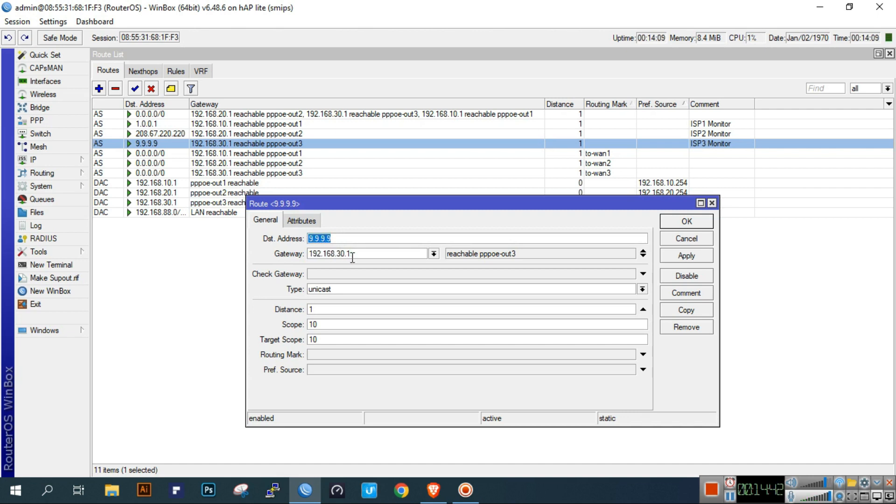
{"action": "double_click", "coordinate": [341, 236]}
{"action": "left_click", "coordinate": [687, 255]}
{"action": "left_click", "coordinate": [687, 221]}
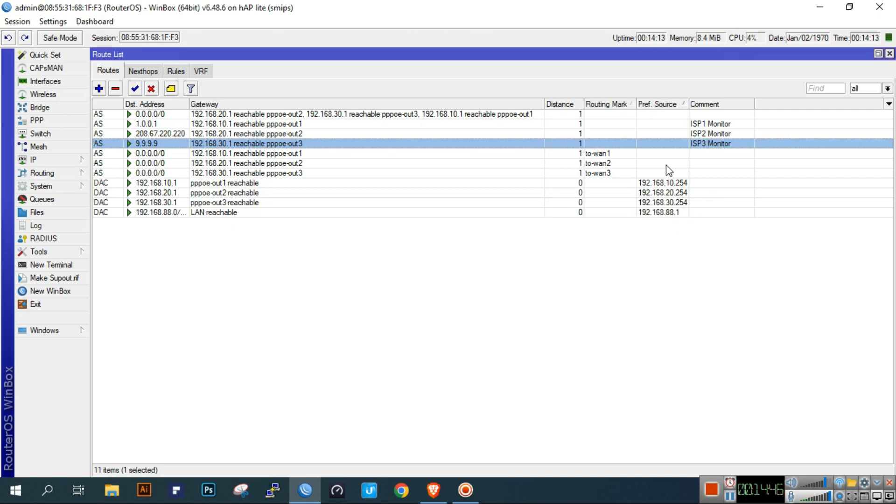
{"action": "key", "text": "Down"}
{"action": "key", "text": "Down"}
{"action": "key", "text": "Down"}
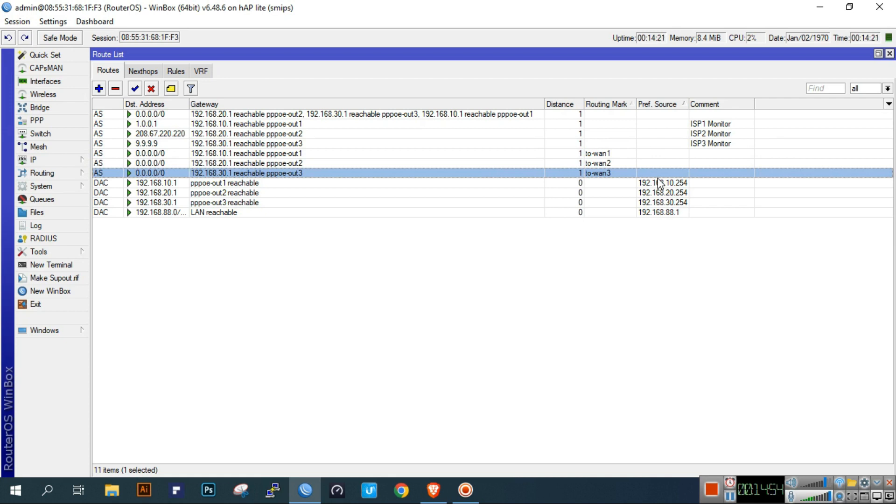
- Deselect the to-wan3 route and expand the IP menu in the sidebar
{"action": "left_click", "coordinate": [655, 260]}
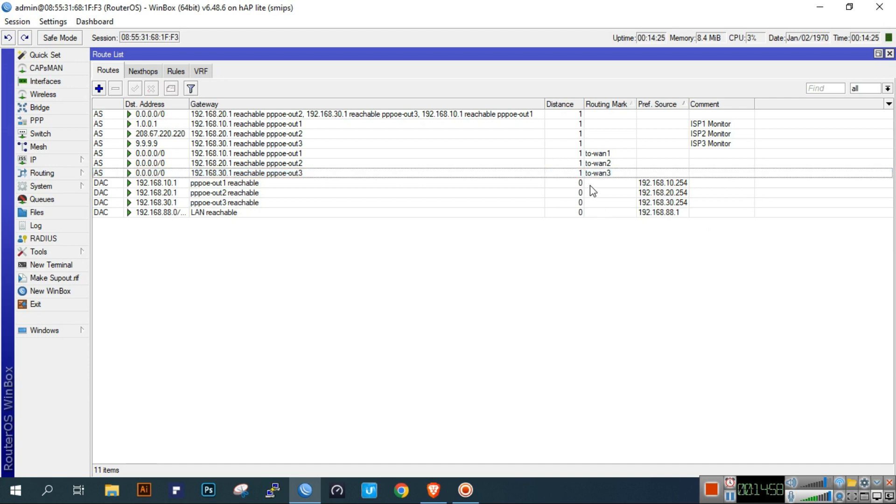
{"action": "left_click", "coordinate": [33, 160]}
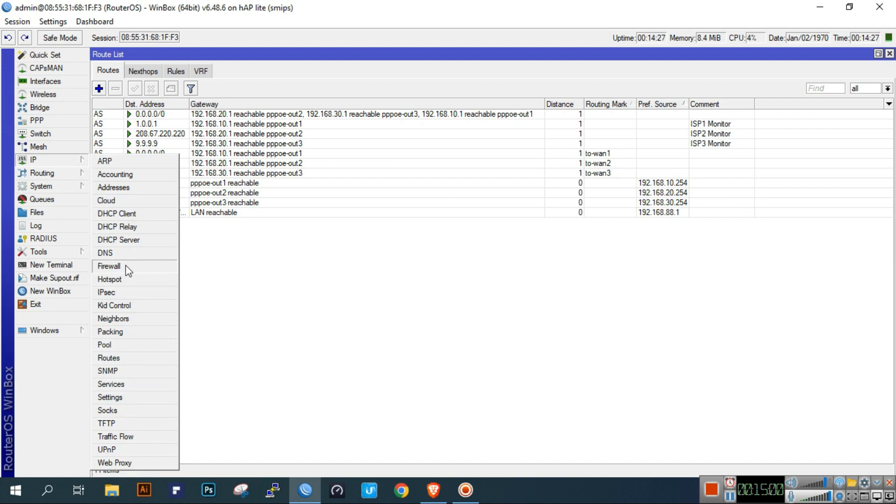
- In Firewall > Mangle, start a new output-chain rule matching destination 1.0.0.1
{"action": "left_click", "coordinate": [110, 266]}
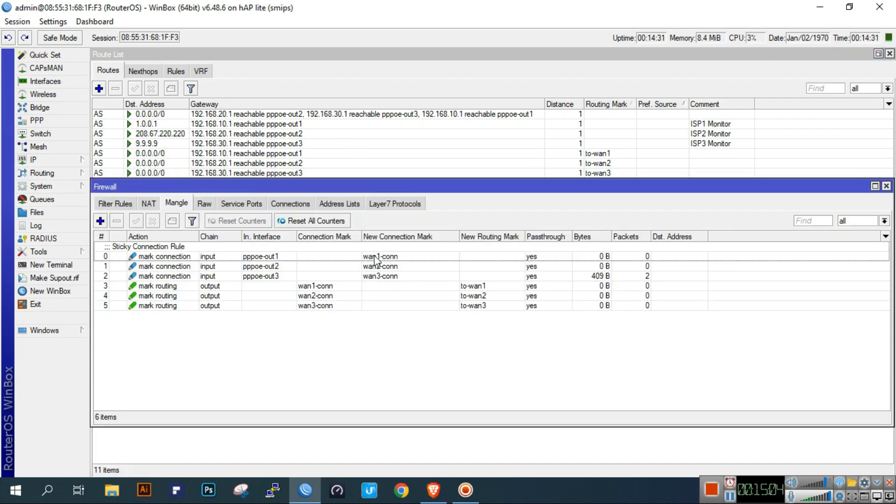
{"action": "left_click_drag", "start_coordinate": [446, 189], "coordinate": [454, 224]}
{"action": "left_click", "coordinate": [105, 261]}
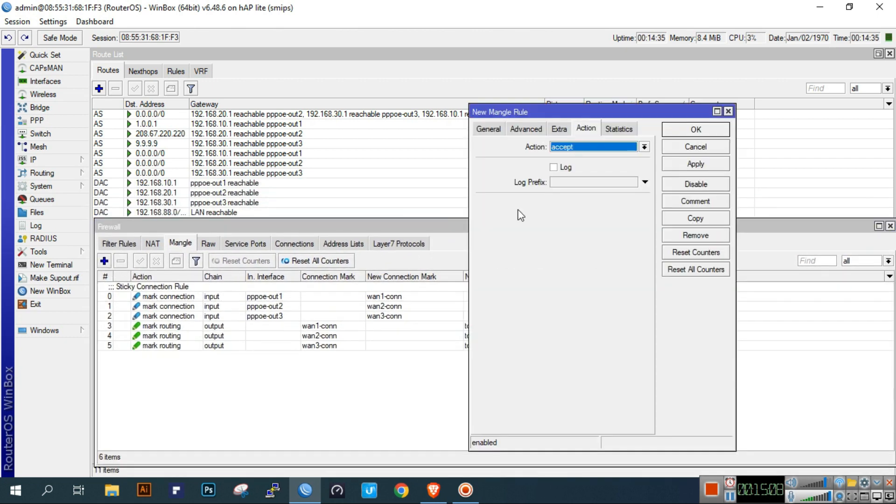
{"action": "left_click", "coordinate": [490, 132]}
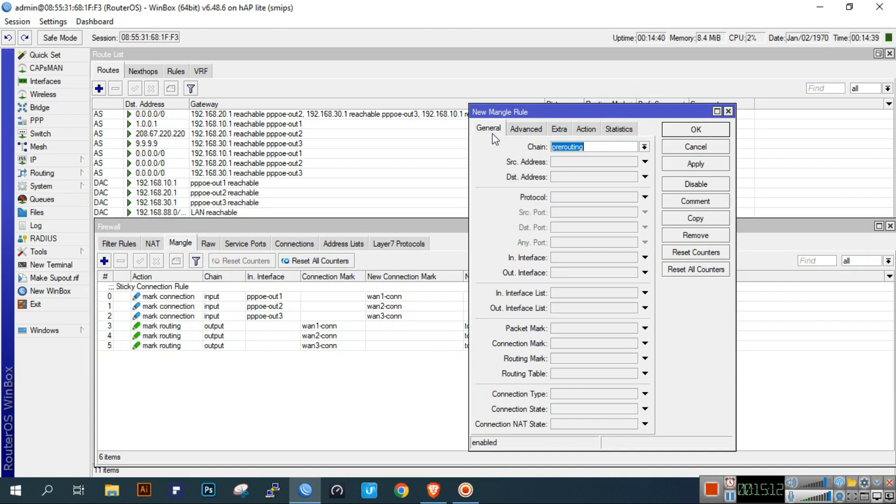
{"action": "left_click", "coordinate": [643, 148]}
{"action": "left_click", "coordinate": [601, 174]}
{"action": "left_click", "coordinate": [590, 177]}
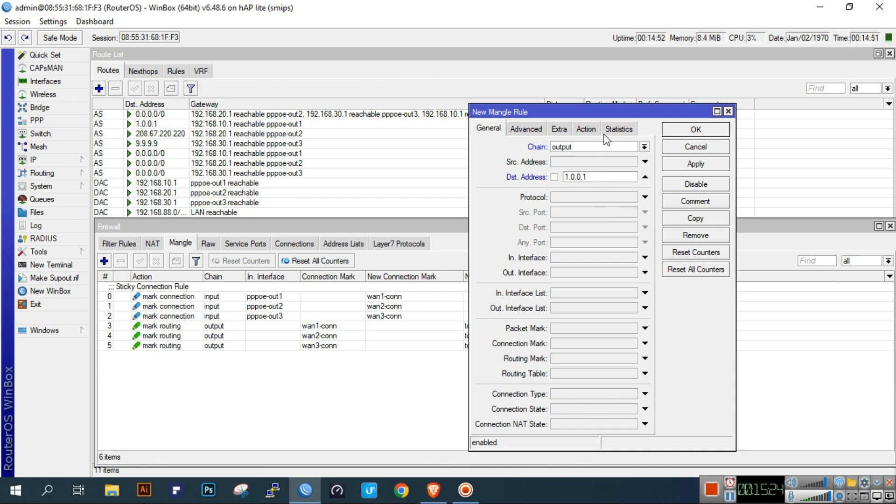
- Set its action to mark connection with new connection mark wan1-monitor and save it
{"action": "left_click", "coordinate": [586, 129]}
{"action": "left_click", "coordinate": [580, 147]}
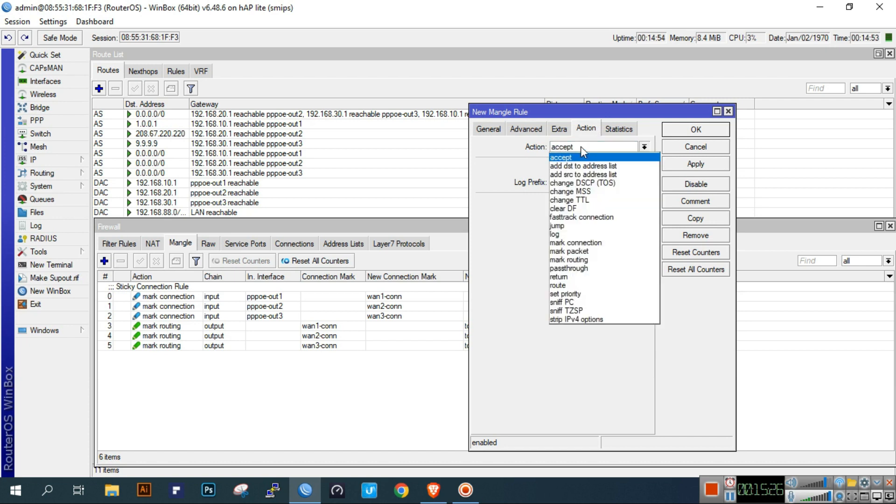
{"action": "left_click", "coordinate": [583, 244]}
{"action": "left_click", "coordinate": [595, 202]}
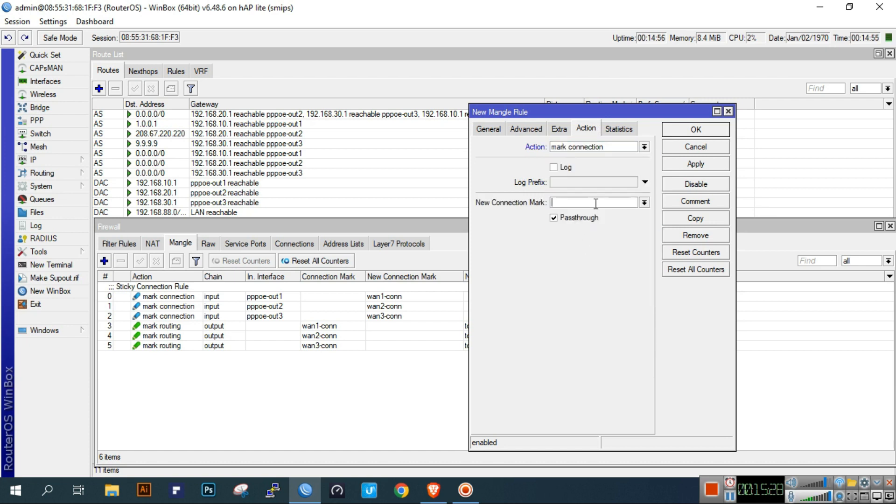
{"action": "type", "text": "wan1-monitor"}
{"action": "left_click", "coordinate": [711, 166]}
{"action": "left_click", "coordinate": [696, 223]}
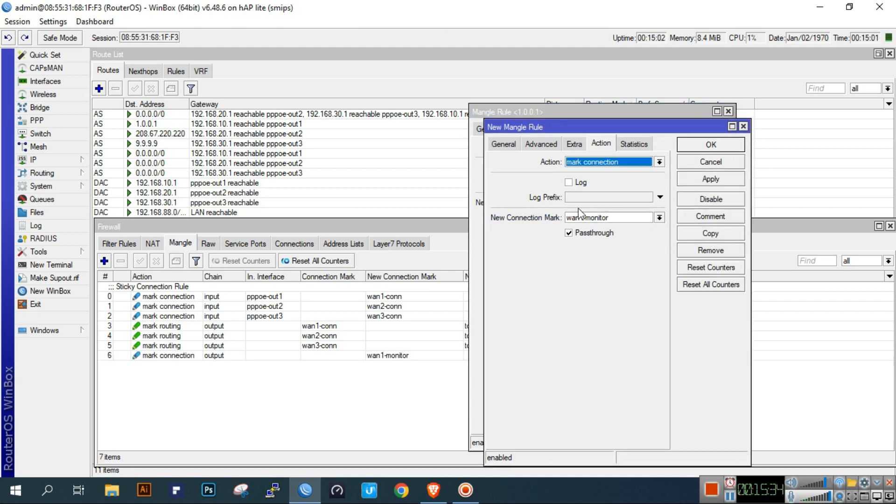
{"action": "left_click", "coordinate": [720, 162]}
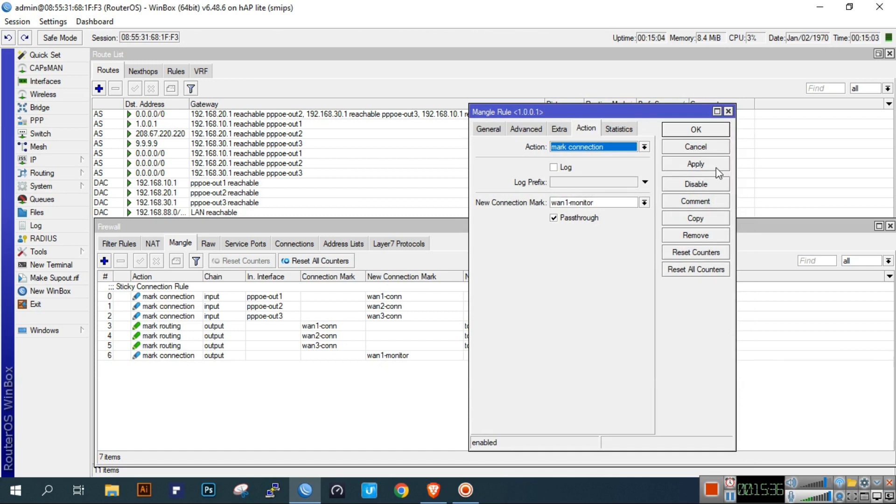
{"action": "left_click", "coordinate": [695, 130]}
{"action": "left_click", "coordinate": [251, 357]}
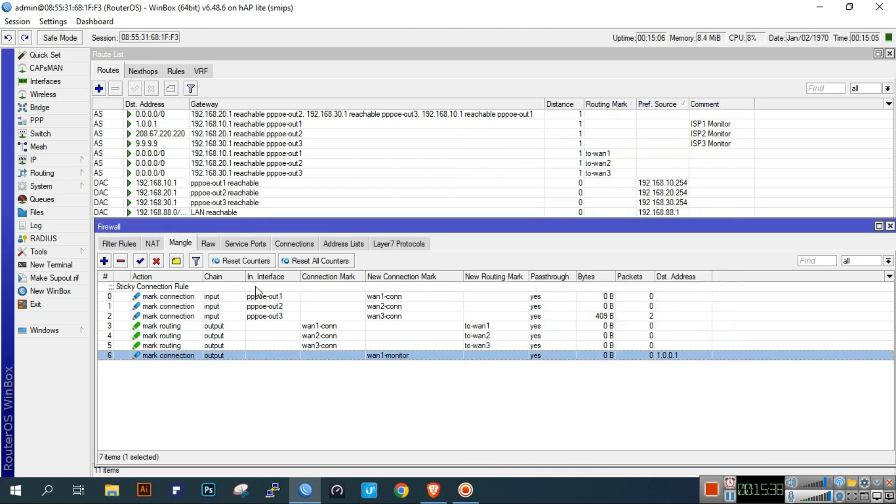
- Start a new output-chain mangle rule matching connection mark wan1-monitor
{"action": "left_click", "coordinate": [104, 260]}
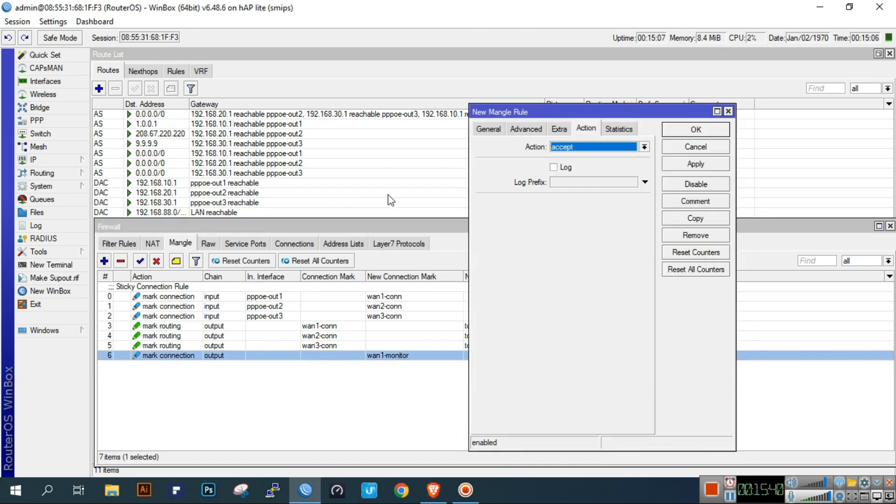
{"action": "left_click", "coordinate": [488, 129]}
{"action": "left_click", "coordinate": [644, 147]}
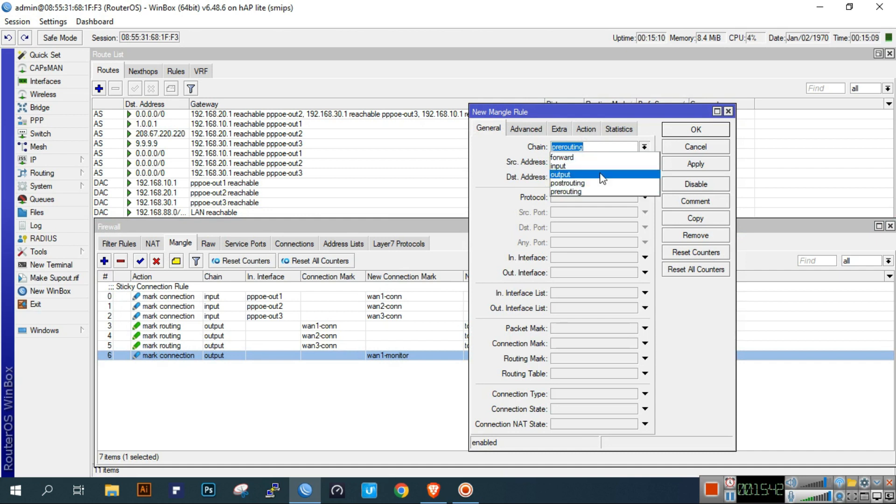
{"action": "left_click", "coordinate": [602, 184]}
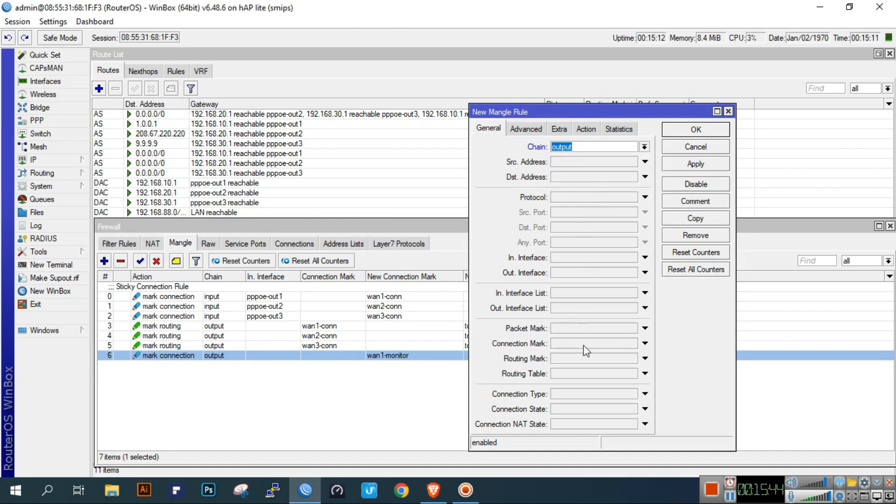
{"action": "left_click", "coordinate": [645, 343]}
{"action": "left_click", "coordinate": [632, 343]}
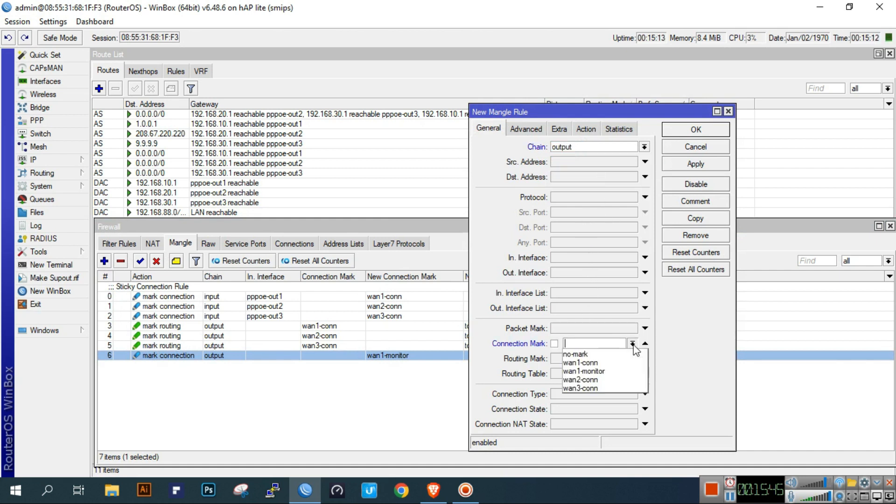
{"action": "left_click", "coordinate": [616, 372]}
- Set its action to mark routing with routing mark to-wan1 and save it
{"action": "left_click", "coordinate": [585, 129]}
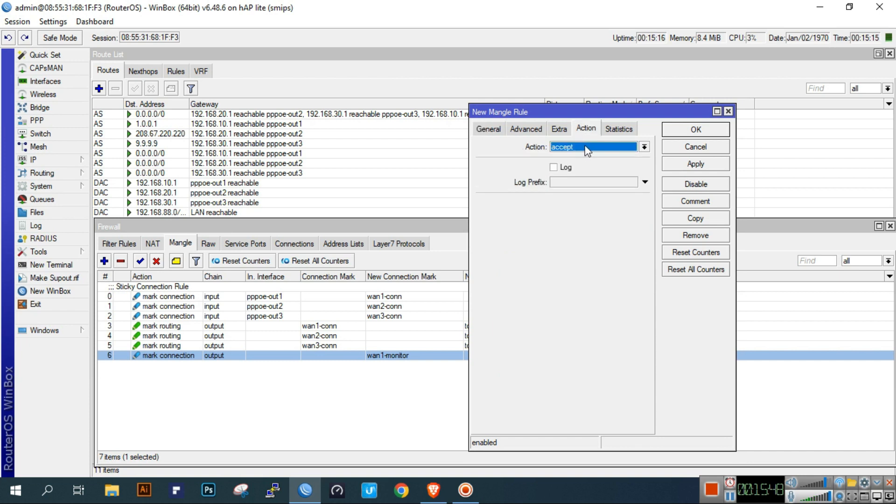
{"action": "left_click", "coordinate": [585, 146]}
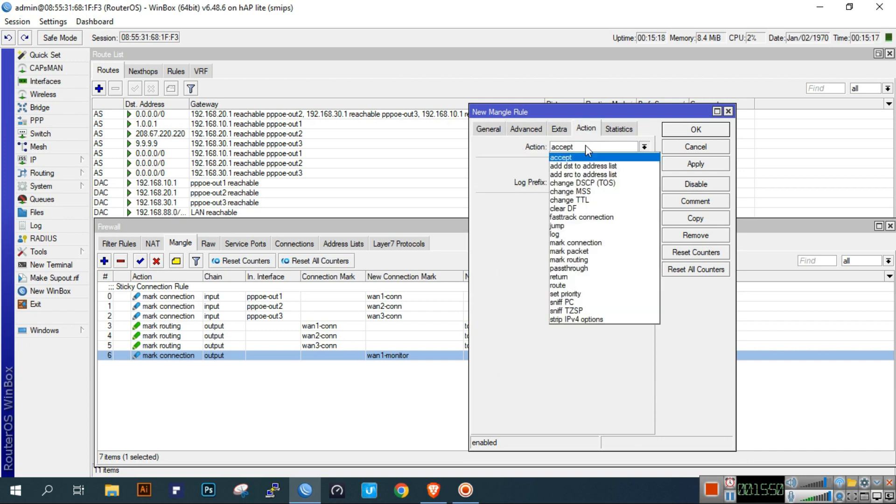
{"action": "left_click", "coordinate": [598, 259]}
{"action": "left_click", "coordinate": [593, 201]}
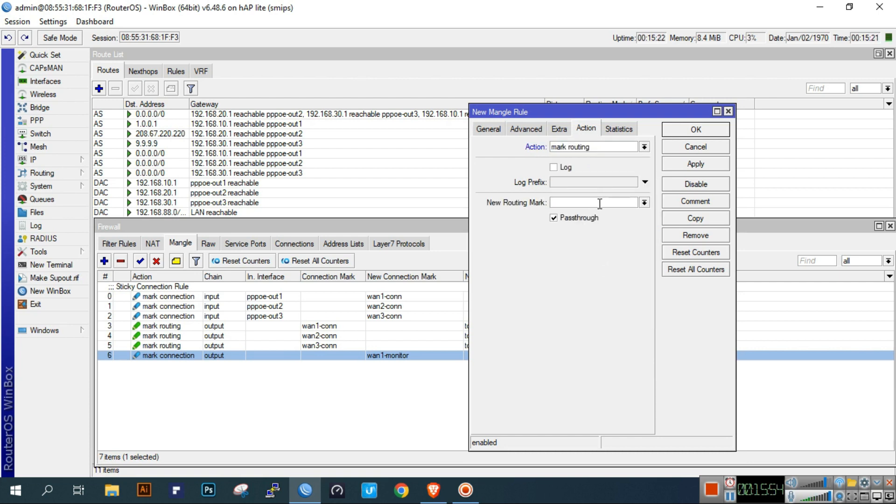
{"action": "left_click", "coordinate": [644, 202]}
{"action": "left_click", "coordinate": [624, 224]}
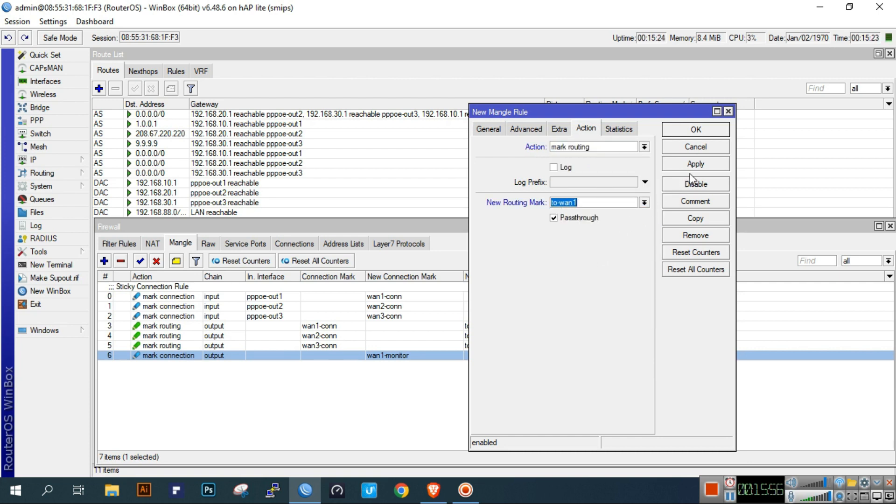
{"action": "left_click", "coordinate": [706, 133]}
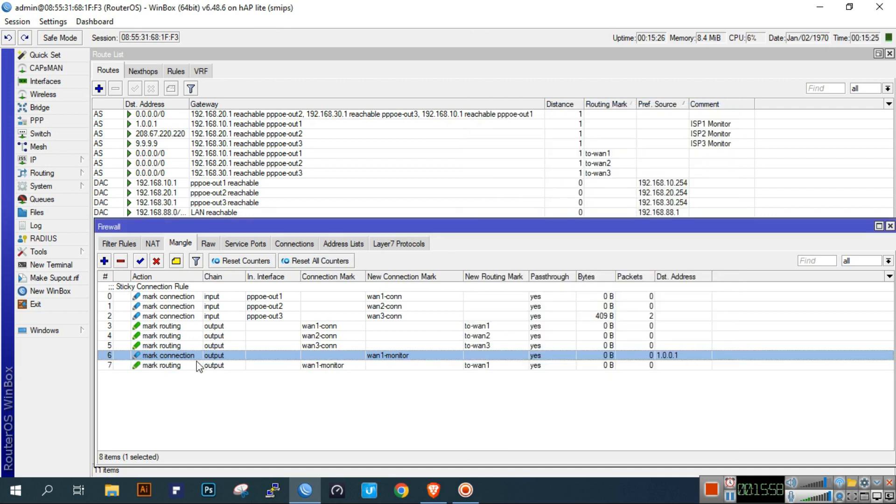
- Comment the wan1-monitor rules 'Force DNS IP to Specific ISP'
{"action": "left_click", "coordinate": [177, 262]}
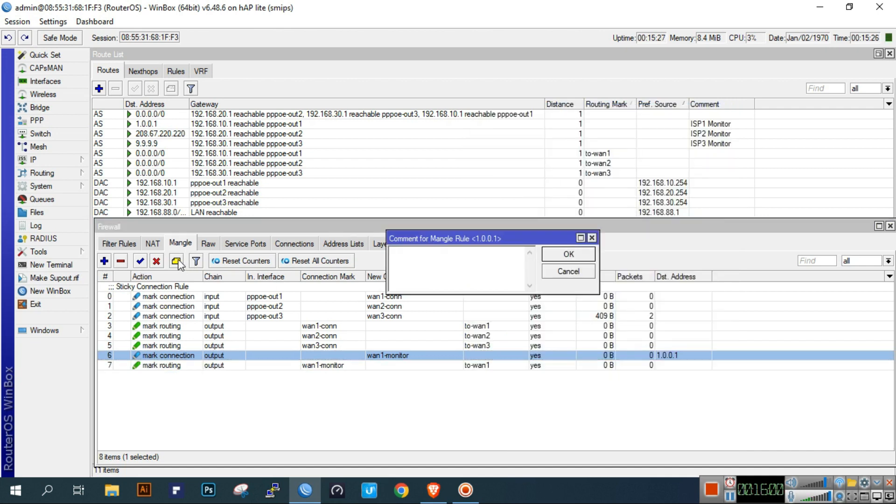
{"action": "type", "text": "Force DNS"}
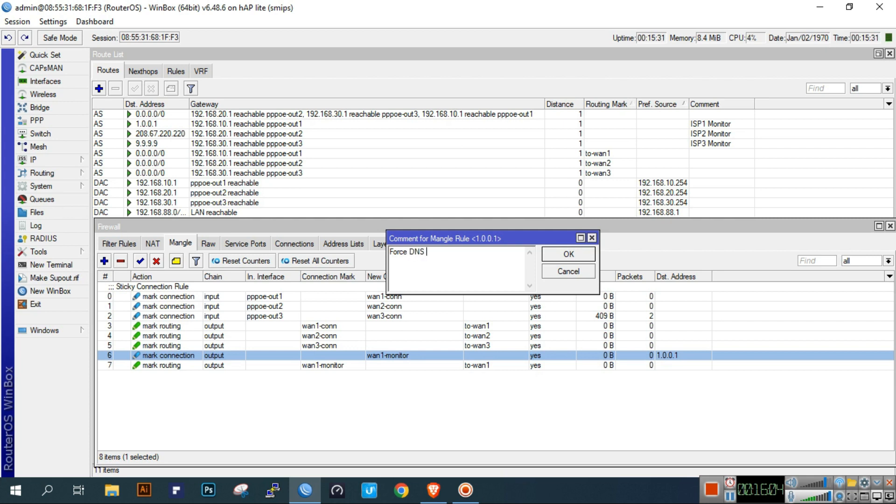
{"action": "type", "text": " IP to Specific ISP"}
{"action": "left_click", "coordinate": [572, 258]}
{"action": "left_click", "coordinate": [308, 376]}
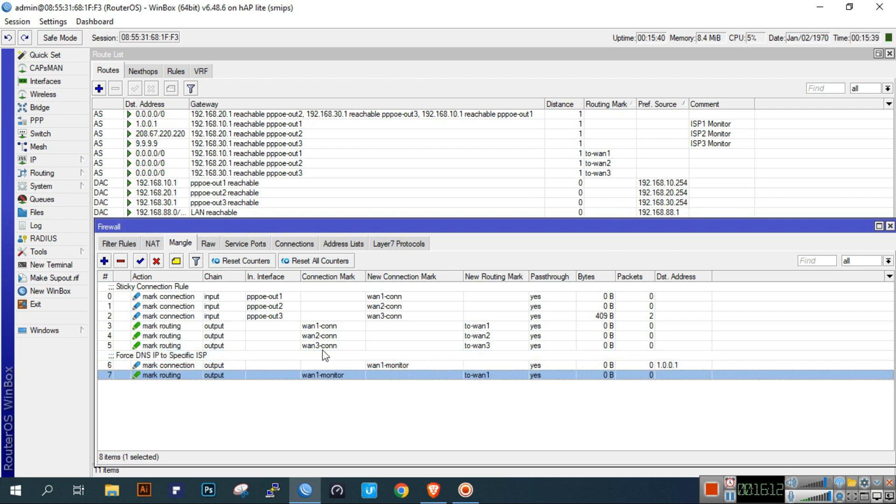
{"action": "left_click", "coordinate": [104, 261]}
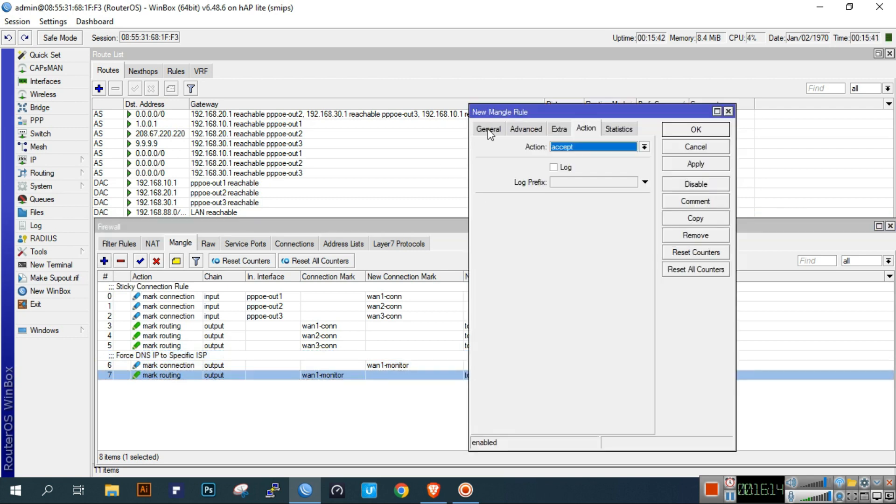
- Discard the half-made rule and switch rule 7 (to-wan1 routing) to the prerouting chain
{"action": "left_click", "coordinate": [489, 128]}
{"action": "left_click", "coordinate": [644, 148]}
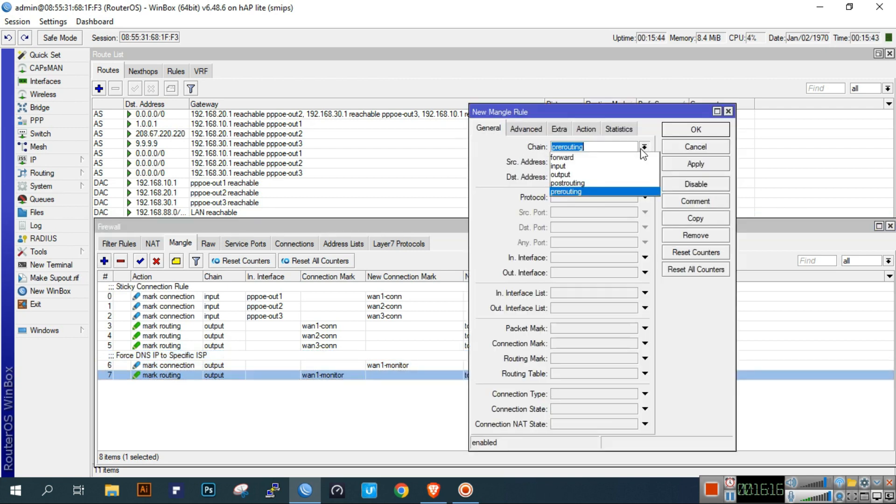
{"action": "left_click", "coordinate": [613, 177]}
{"action": "left_click", "coordinate": [682, 150]}
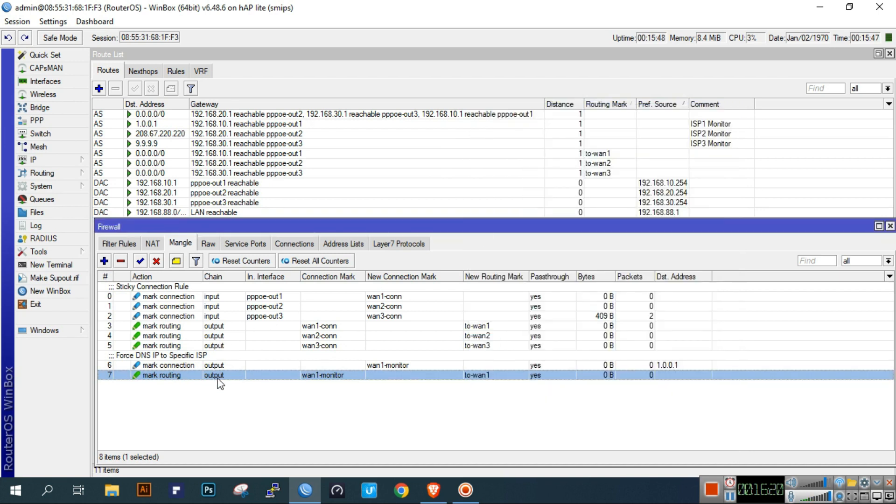
{"action": "double_click", "coordinate": [218, 376]}
{"action": "left_click", "coordinate": [645, 147]}
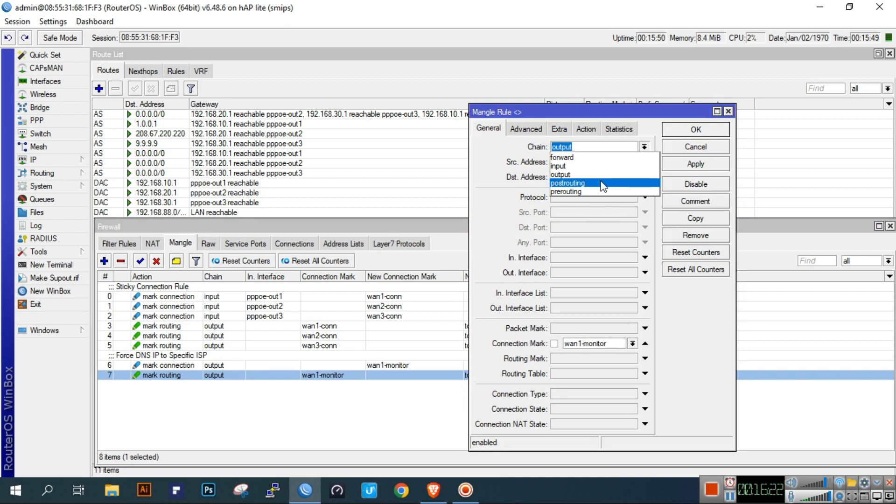
{"action": "left_click", "coordinate": [602, 191]}
{"action": "left_click", "coordinate": [672, 131]}
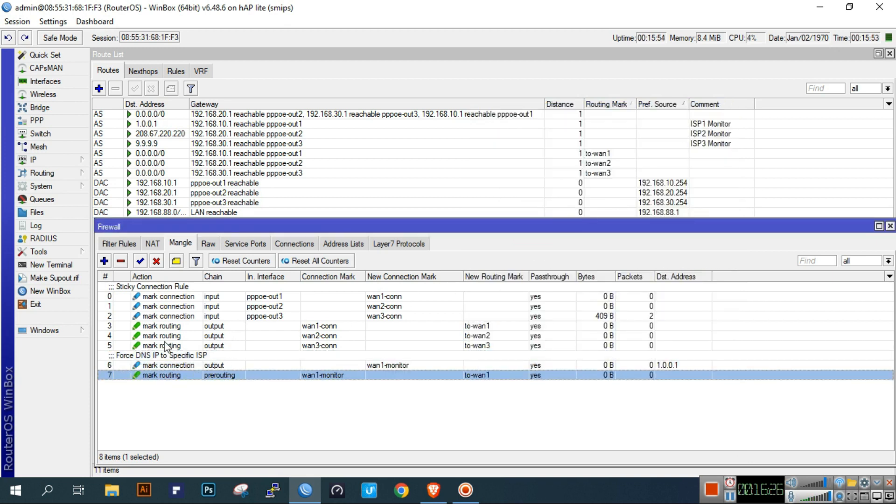
{"action": "left_click", "coordinate": [104, 260]}
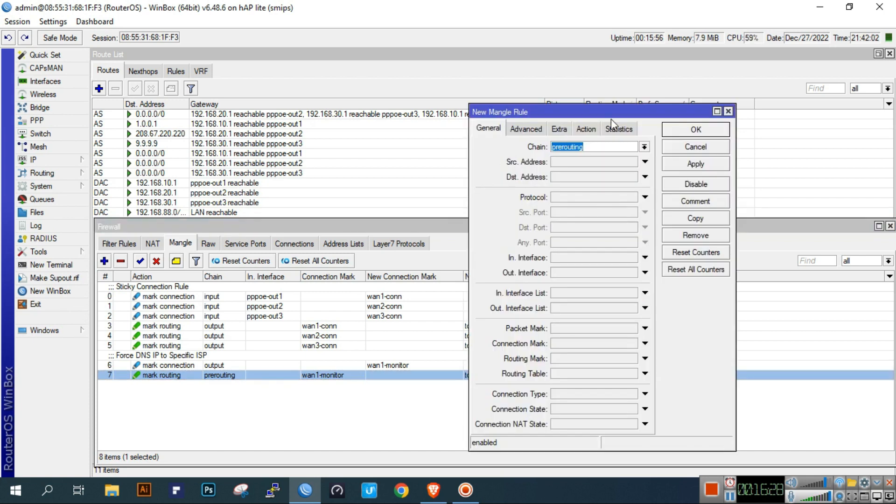
- Set the new rule's chain to output with destination address 208.67.220.220
{"action": "left_click", "coordinate": [644, 147]}
{"action": "left_click", "coordinate": [630, 175]}
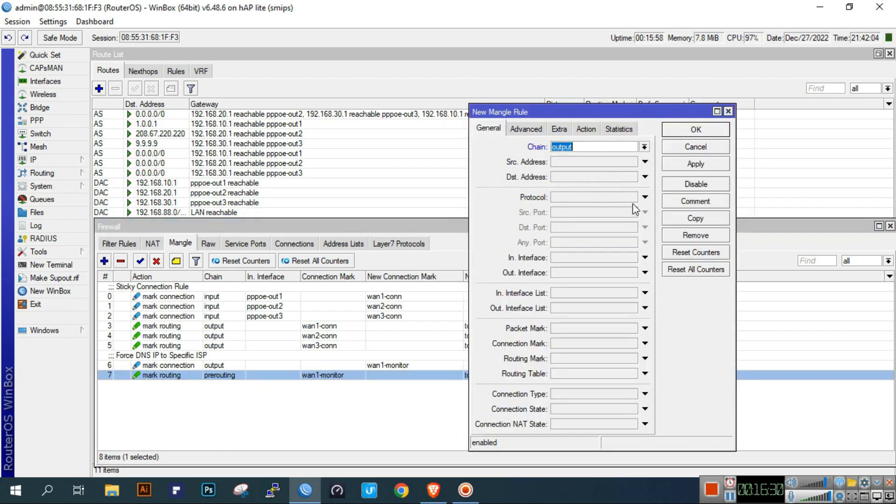
{"action": "left_click", "coordinate": [585, 179]}
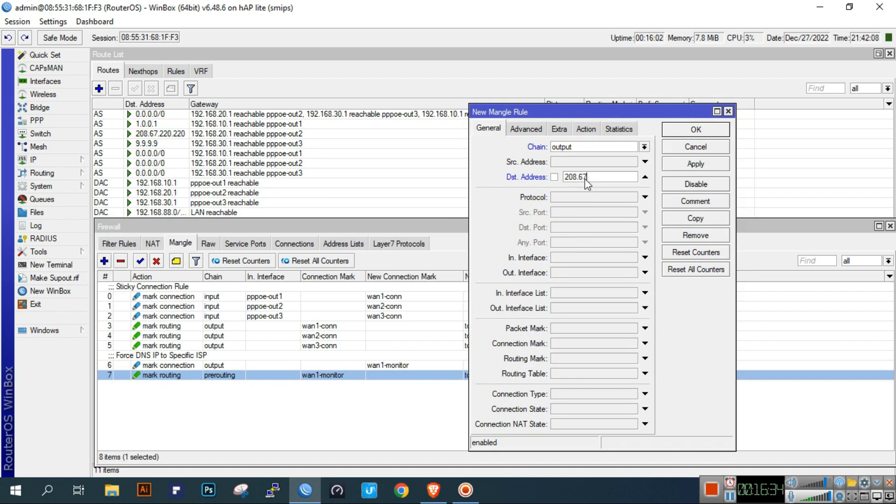
{"action": "type", "text": "208.67.220.220"}
- Check the ISP2 Monitor route's address in the route list
{"action": "left_click", "coordinate": [48, 161]}
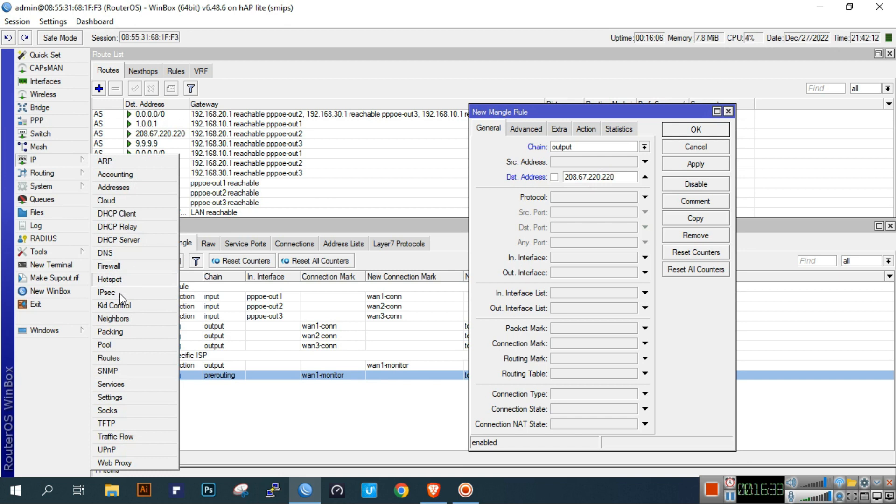
{"action": "left_click", "coordinate": [129, 359]}
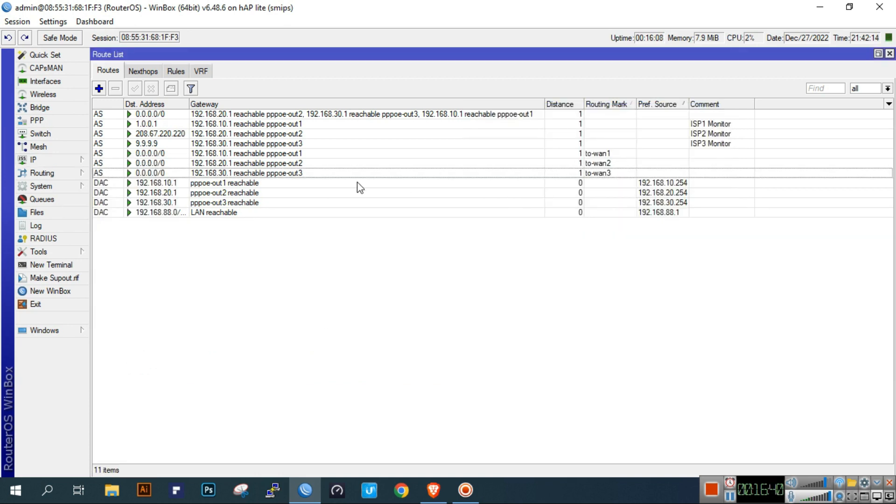
{"action": "left_click", "coordinate": [215, 135]}
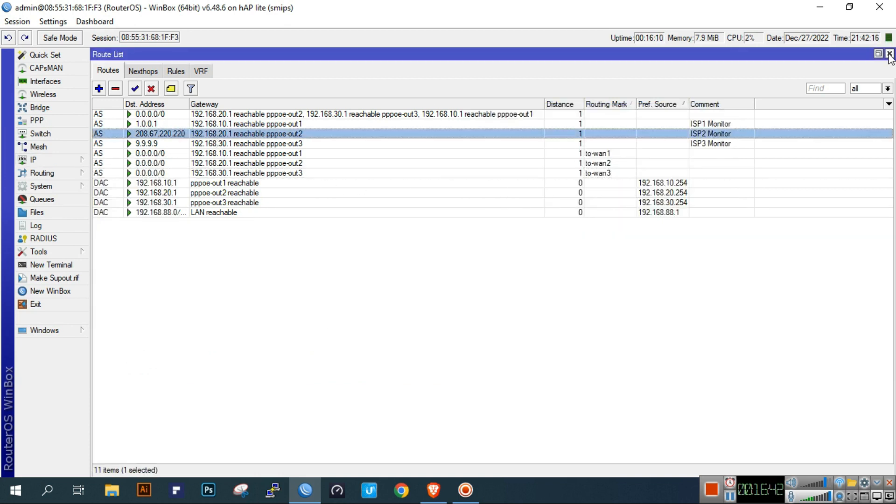
{"action": "left_click", "coordinate": [889, 54]}
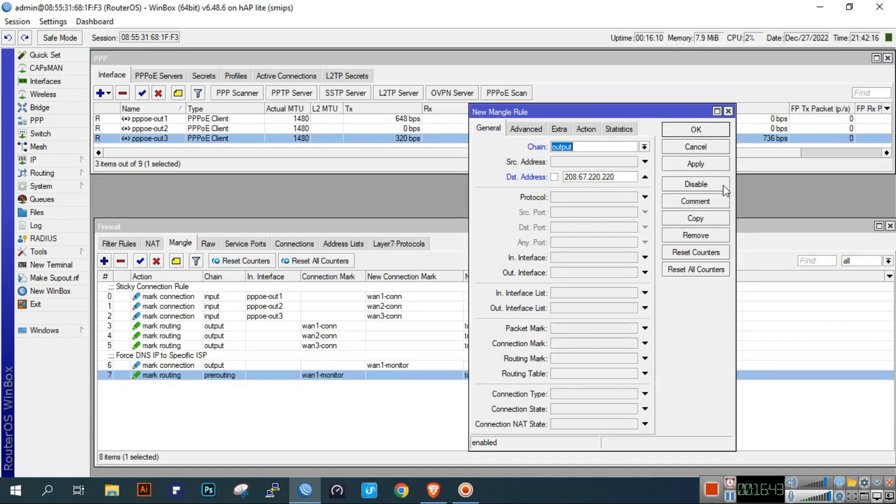
- Set the action to mark connection with new connection mark wan2-monitor and save the rule
{"action": "left_click", "coordinate": [586, 129]}
{"action": "left_click", "coordinate": [590, 147]}
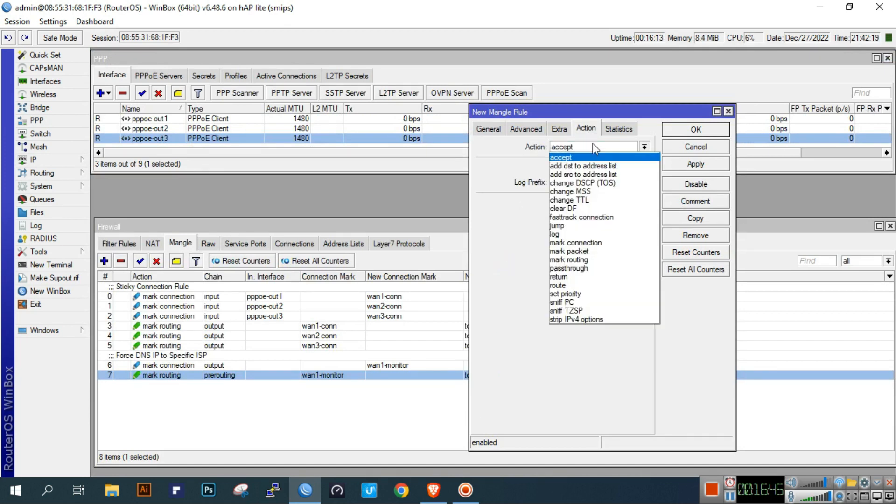
{"action": "left_click", "coordinate": [607, 243]}
{"action": "left_click", "coordinate": [628, 203]}
{"action": "type", "text": "wan2-m"}
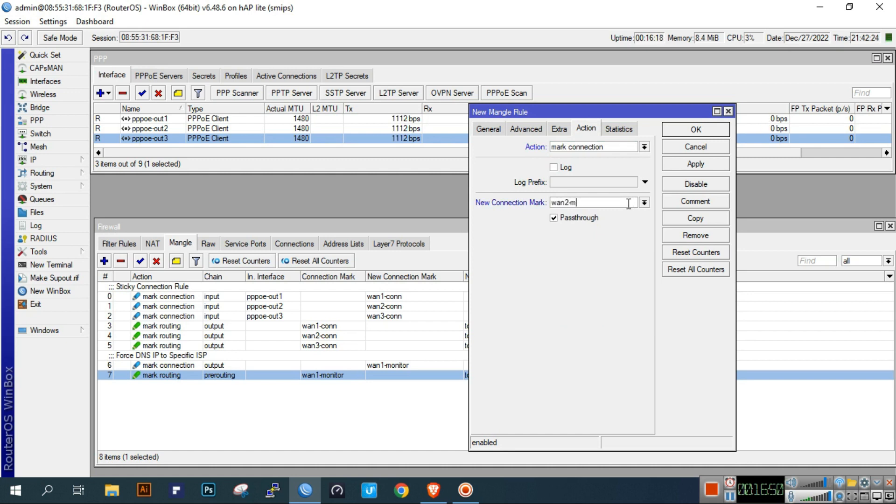
{"action": "type", "text": "onitor"}
{"action": "left_click", "coordinate": [703, 168]}
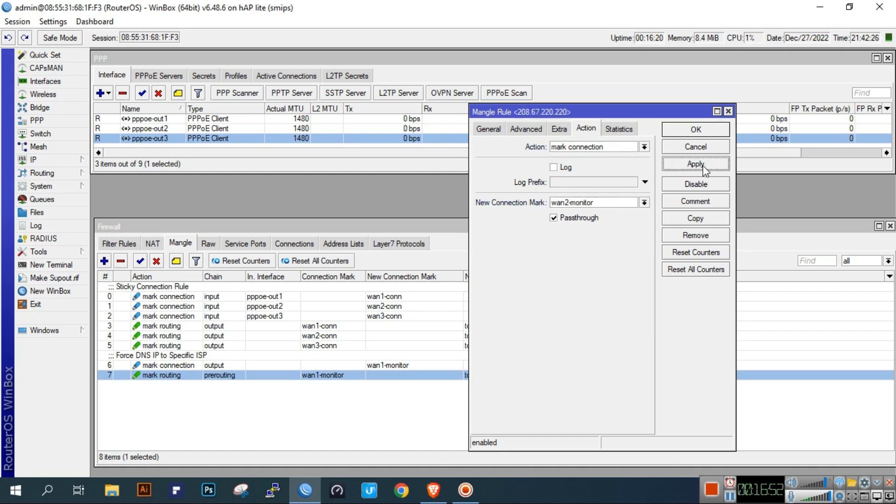
{"action": "left_click", "coordinate": [700, 130]}
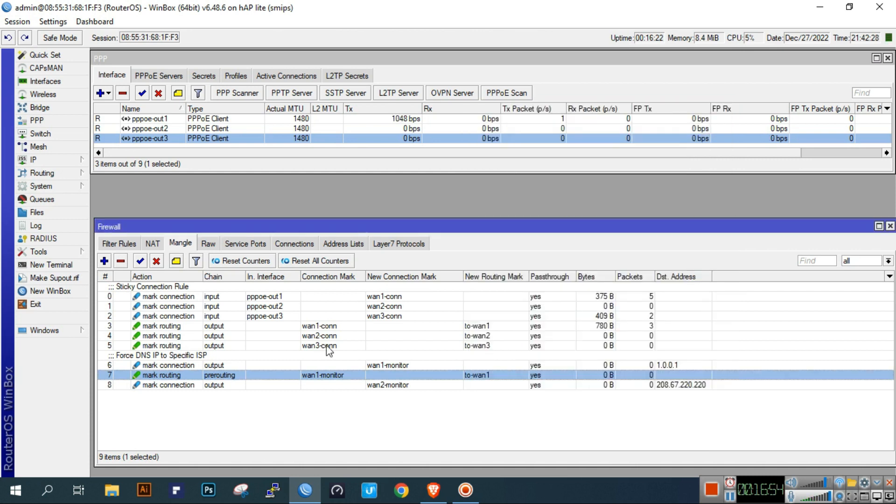
{"action": "left_click", "coordinate": [274, 386]}
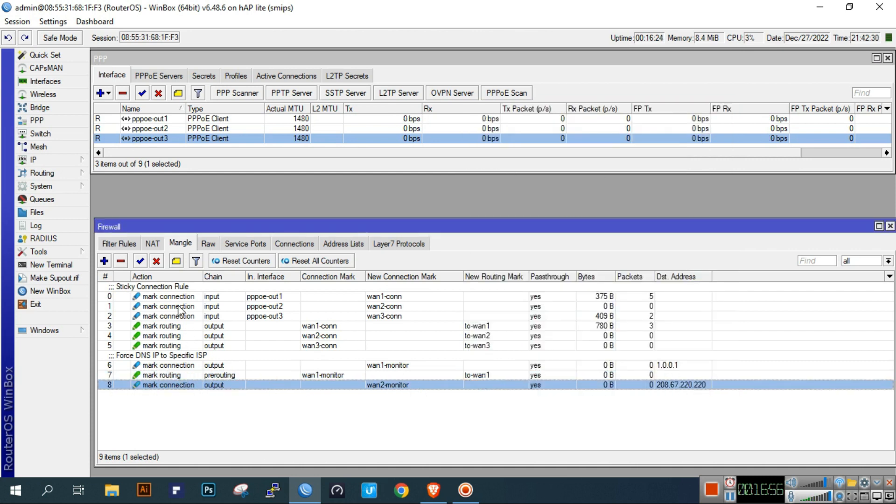
{"action": "left_click", "coordinate": [104, 261]}
{"action": "left_click", "coordinate": [503, 129]}
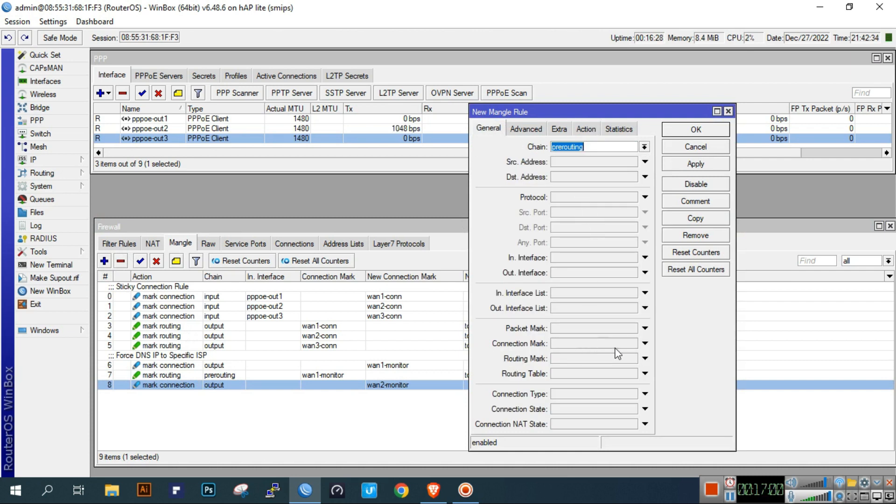
- Match connection mark wan2-monitor, set action mark routing with routing mark to-wan2, and save
{"action": "left_click", "coordinate": [645, 343]}
{"action": "left_click", "coordinate": [632, 344]}
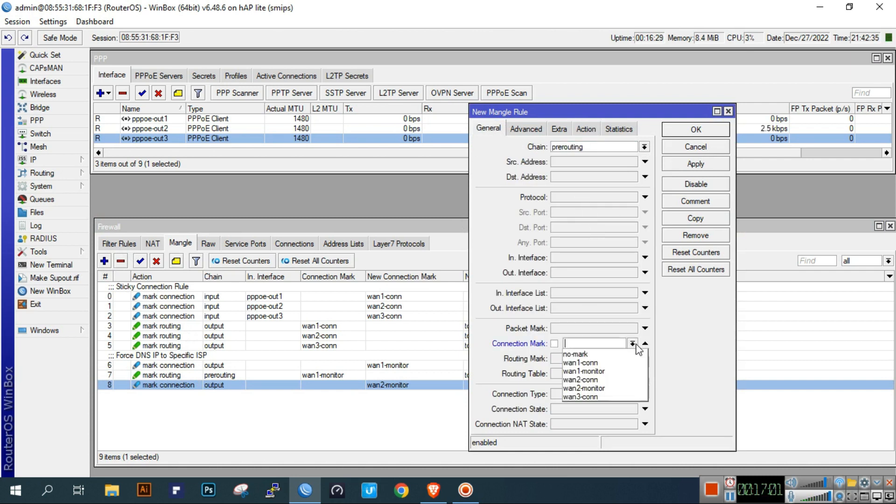
{"action": "left_click", "coordinate": [612, 389]}
{"action": "left_click", "coordinate": [586, 131]}
{"action": "left_click", "coordinate": [621, 147]}
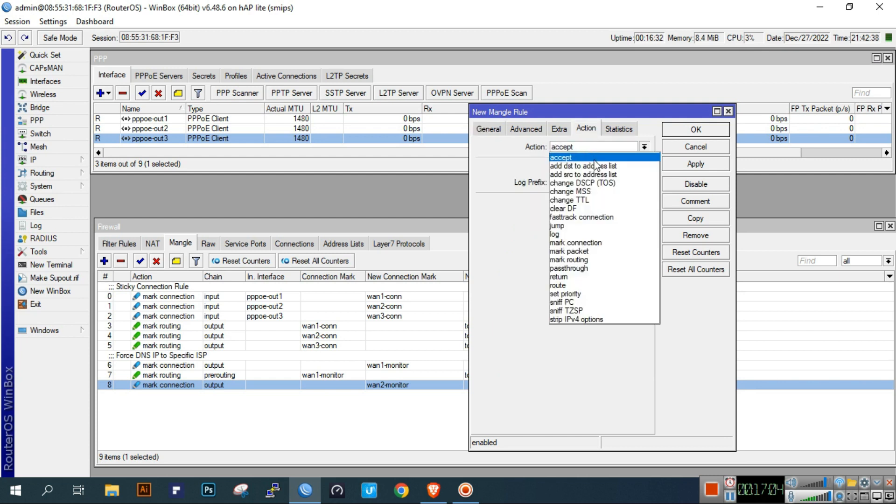
{"action": "left_click", "coordinate": [602, 259]}
{"action": "left_click", "coordinate": [645, 202]}
{"action": "left_click", "coordinate": [623, 233]}
{"action": "left_click", "coordinate": [633, 230]}
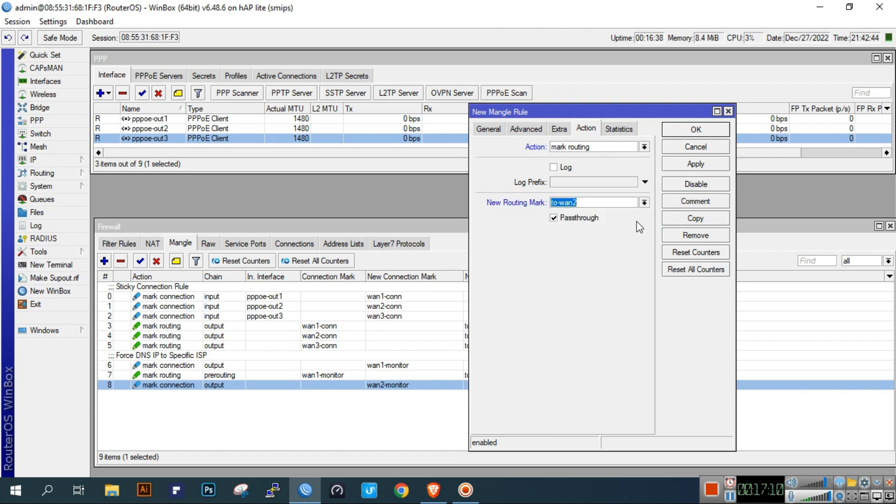
{"action": "left_click", "coordinate": [695, 164]}
{"action": "left_click", "coordinate": [695, 130]}
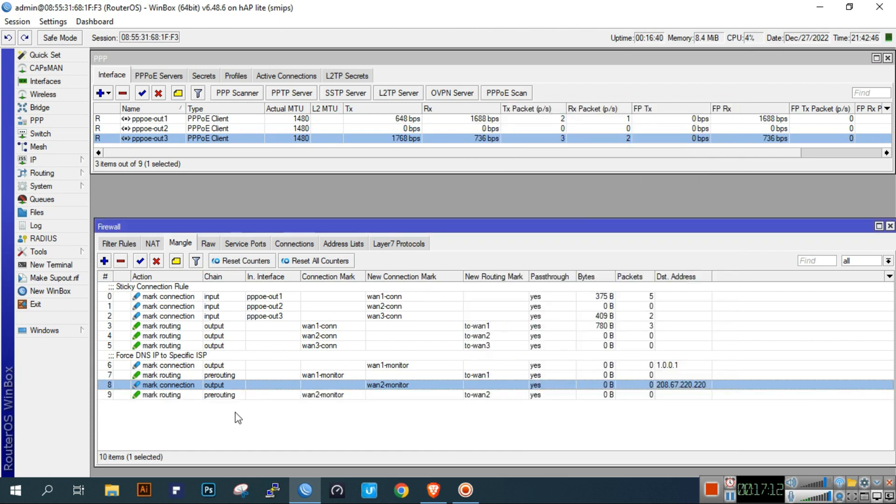
{"action": "left_click", "coordinate": [248, 395]}
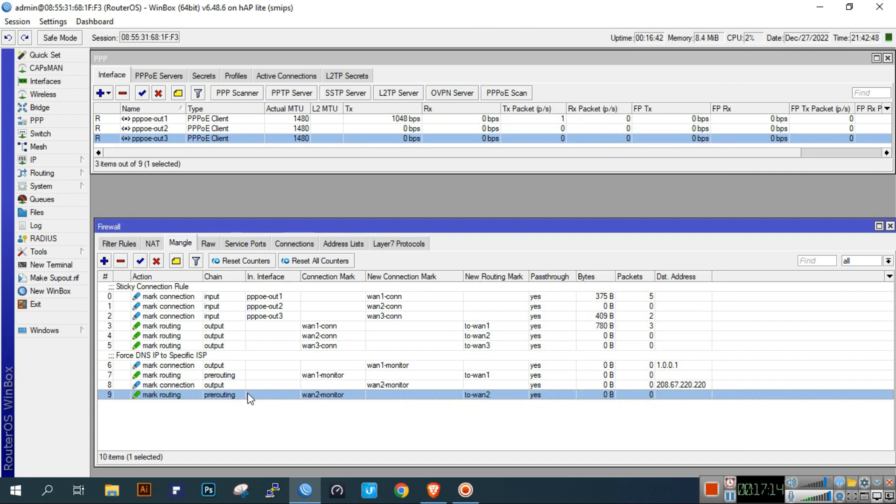
- Start a new output-chain mangle rule with destination address 9.9.9.9
{"action": "left_click", "coordinate": [104, 261]}
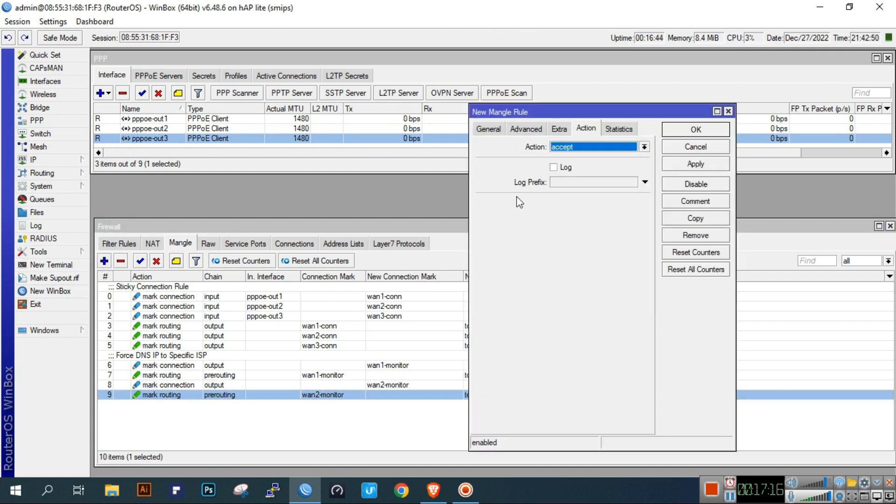
{"action": "left_click", "coordinate": [488, 128]}
{"action": "left_click", "coordinate": [644, 148]}
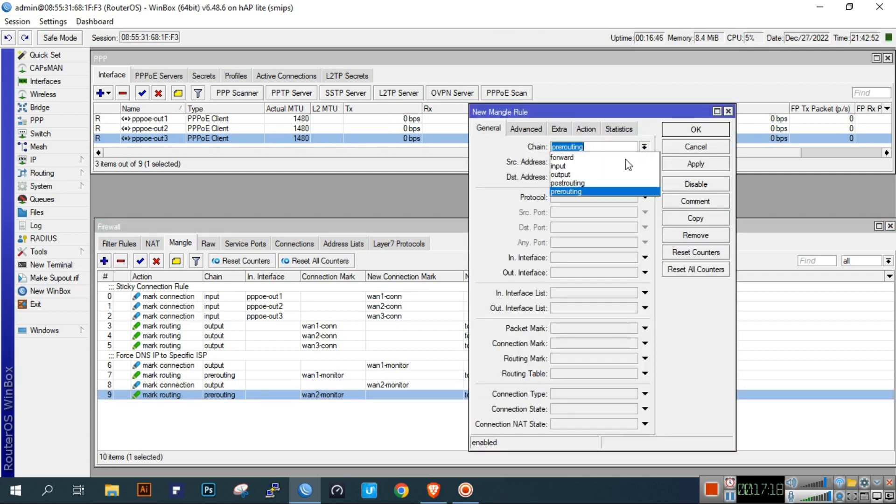
{"action": "left_click", "coordinate": [599, 175]}
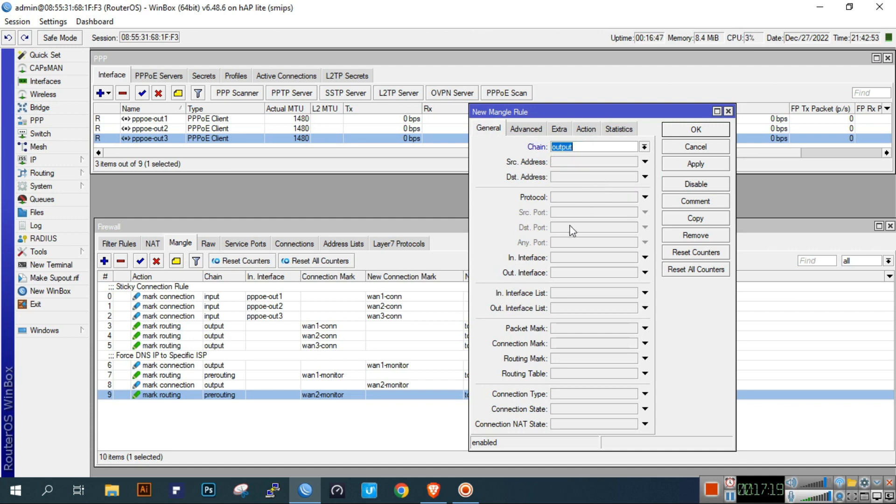
{"action": "left_click", "coordinate": [575, 176]}
{"action": "type", "text": "9.9.9.9"}
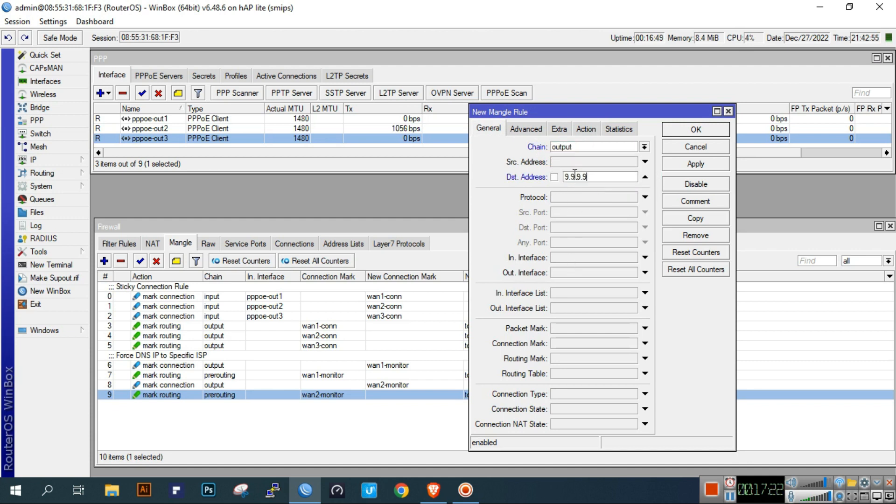
- Set its action to mark connection with new connection mark wan3-monitor and save it
{"action": "left_click", "coordinate": [585, 129]}
{"action": "left_click", "coordinate": [581, 150]}
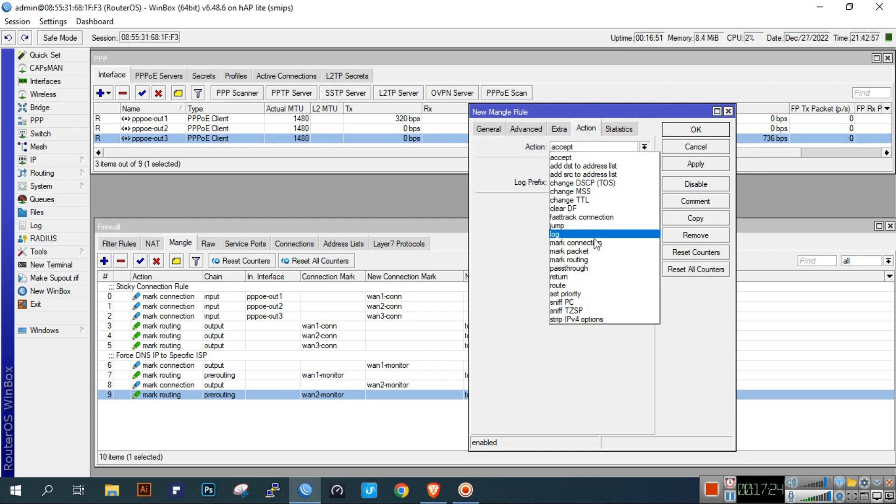
{"action": "left_click", "coordinate": [612, 246]}
{"action": "left_click", "coordinate": [615, 202]}
{"action": "type", "text": "wan3-monitor"}
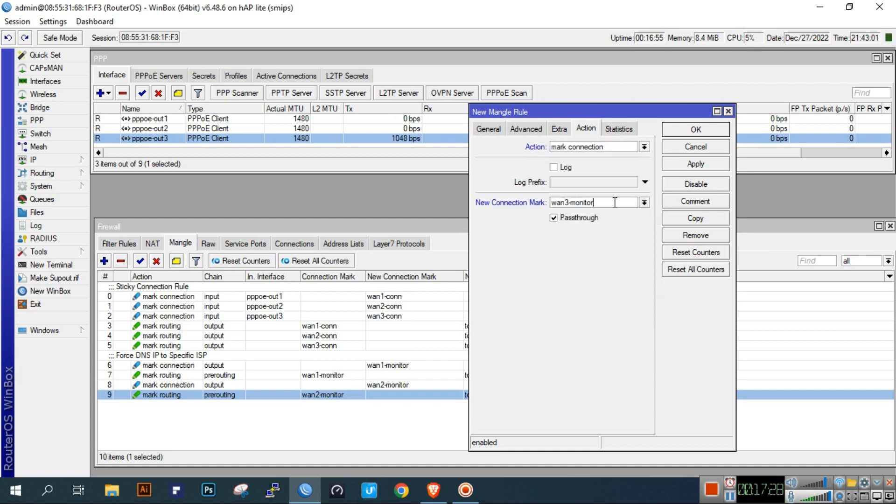
{"action": "left_click", "coordinate": [696, 164]}
{"action": "left_click", "coordinate": [695, 129]}
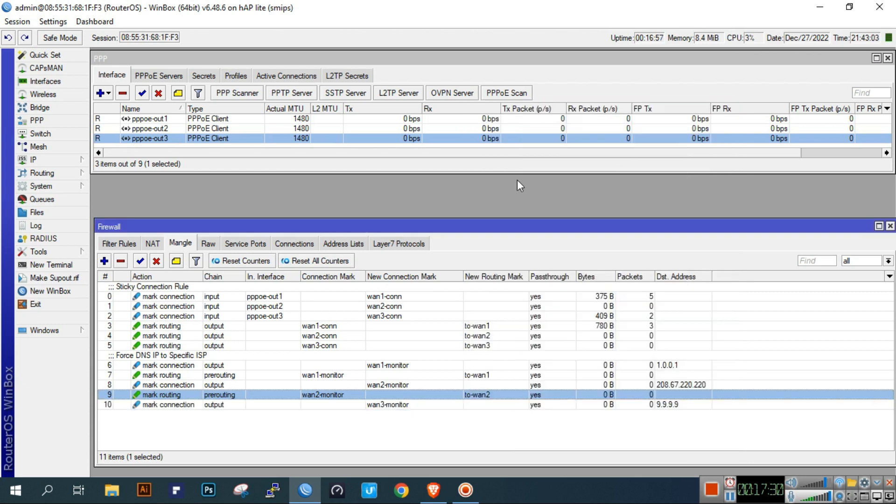
{"action": "left_click", "coordinate": [200, 410]}
{"action": "left_click", "coordinate": [186, 406]}
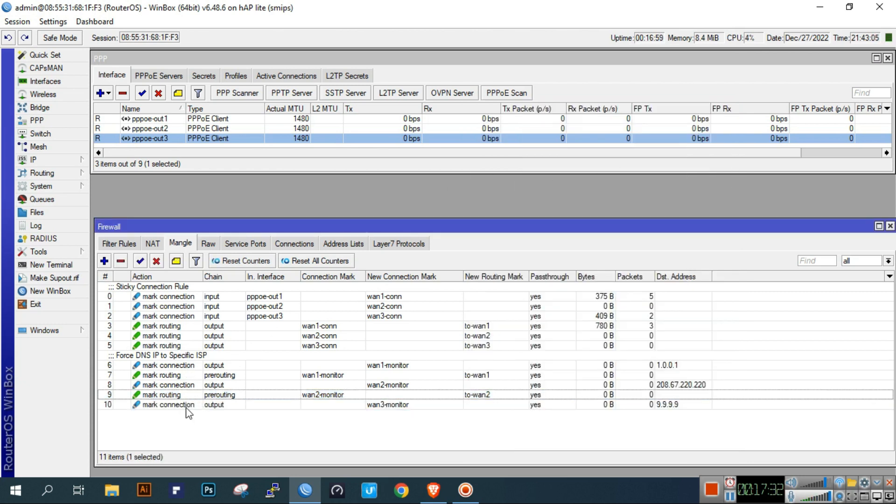
- Start a new mangle rule matching connection mark wan3-monitor
{"action": "left_click", "coordinate": [104, 261]}
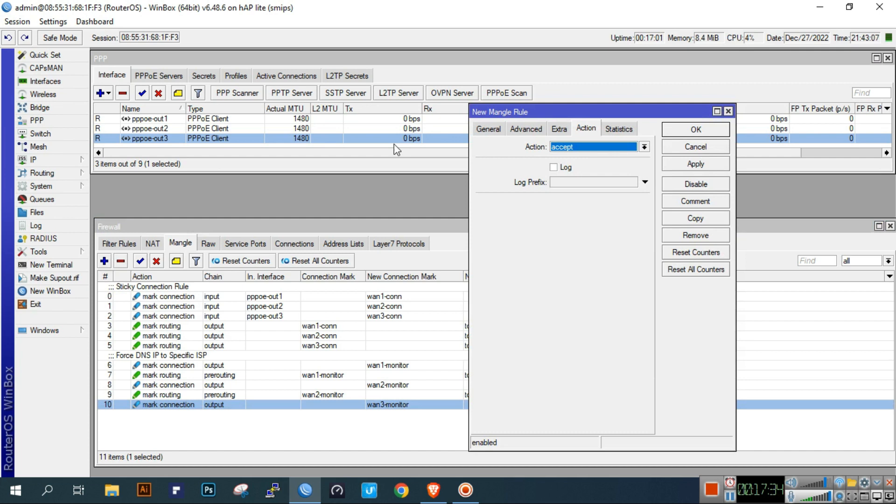
{"action": "left_click", "coordinate": [477, 128]}
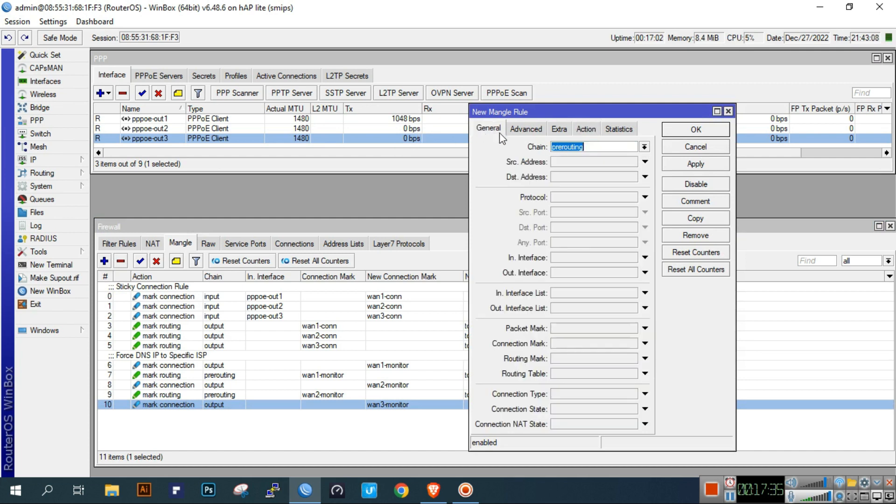
{"action": "left_click", "coordinate": [581, 343]}
{"action": "left_click", "coordinate": [632, 343]}
{"action": "left_click", "coordinate": [604, 406]}
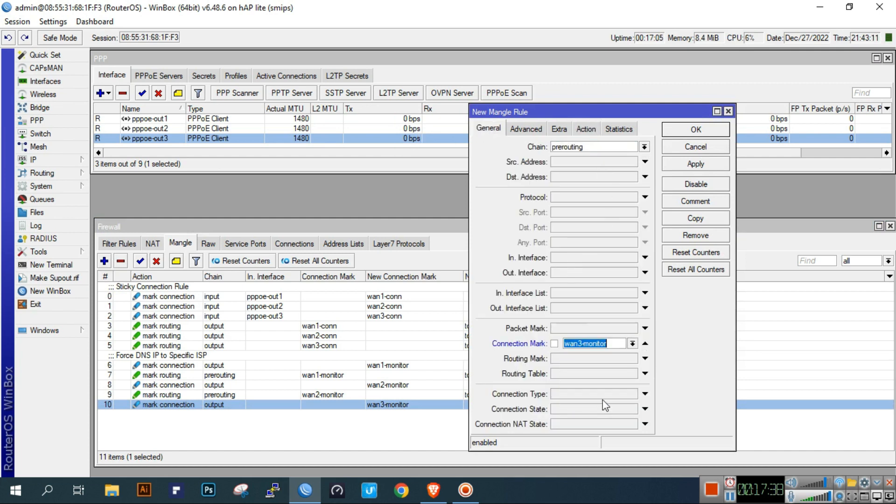
- Give it the mark routing action with routing mark to-wan3 and save it
{"action": "left_click", "coordinate": [586, 128]}
{"action": "left_click", "coordinate": [585, 146]}
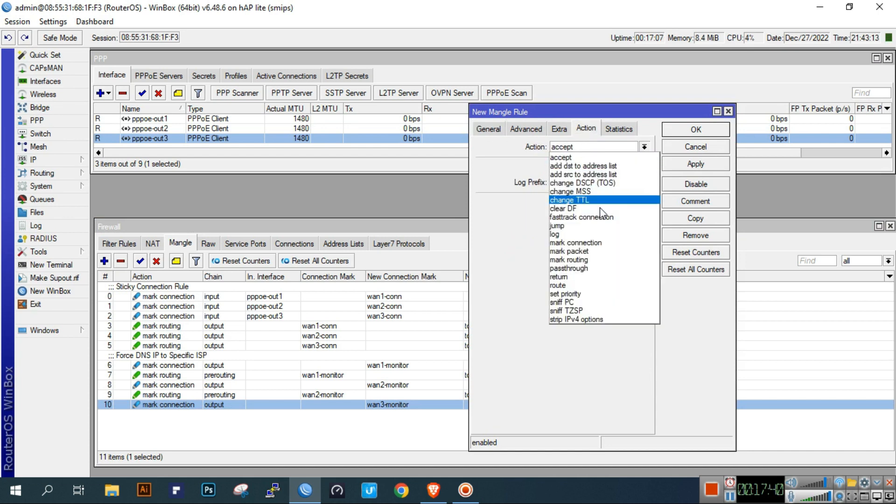
{"action": "left_click", "coordinate": [604, 259]}
{"action": "left_click", "coordinate": [643, 202]}
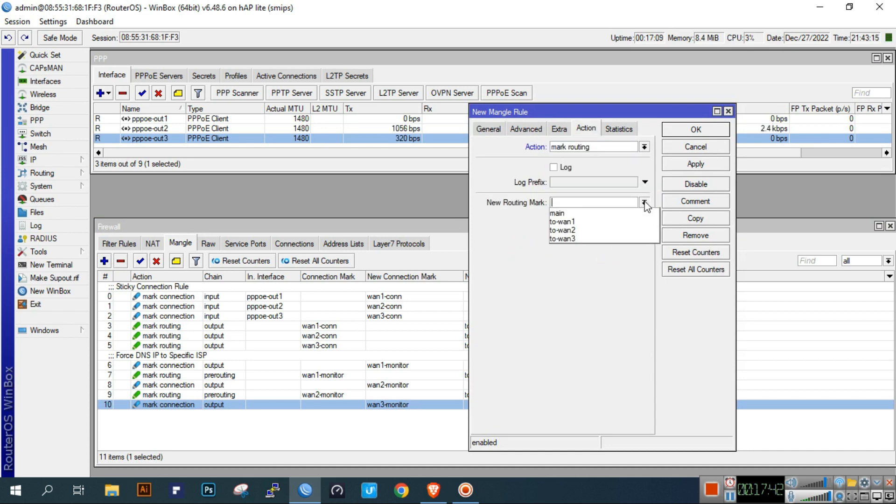
{"action": "left_click", "coordinate": [618, 238]}
{"action": "left_click", "coordinate": [695, 164]}
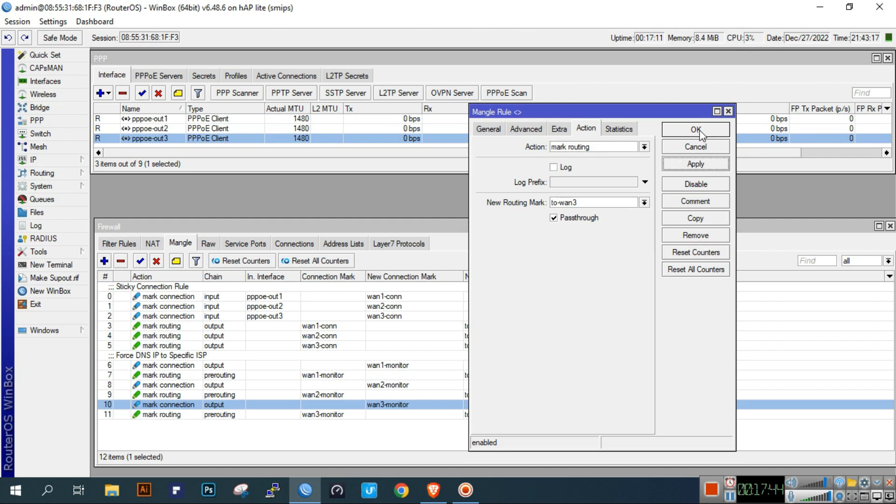
{"action": "left_click", "coordinate": [695, 130]}
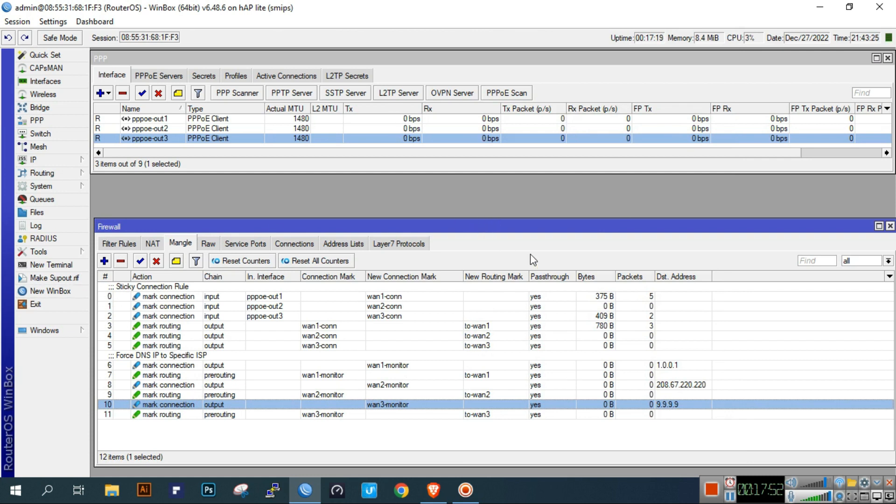
{"action": "left_click_drag", "start_coordinate": [521, 231], "coordinate": [517, 184]}
{"action": "left_click", "coordinate": [122, 203]}
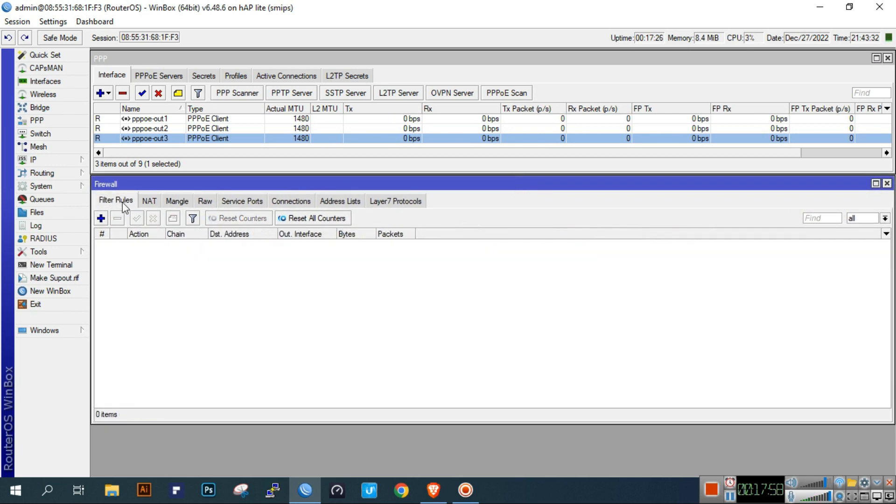
{"action": "left_click", "coordinate": [291, 200]}
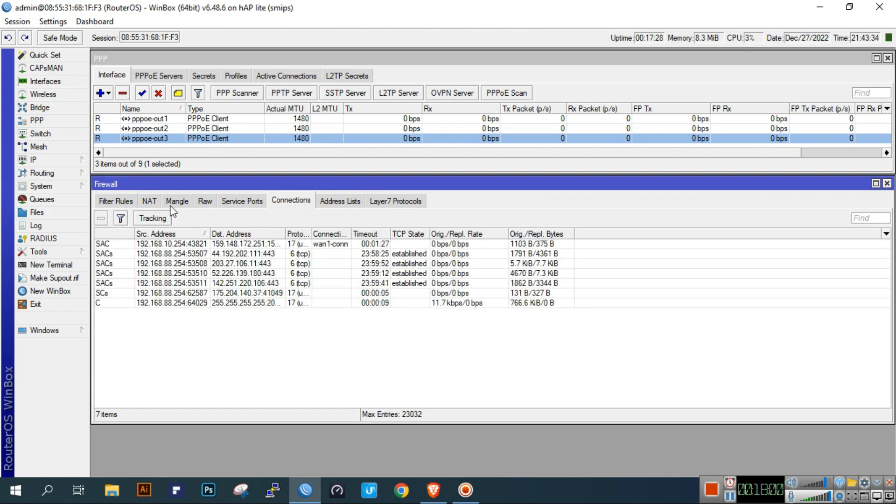
{"action": "left_click", "coordinate": [116, 201]}
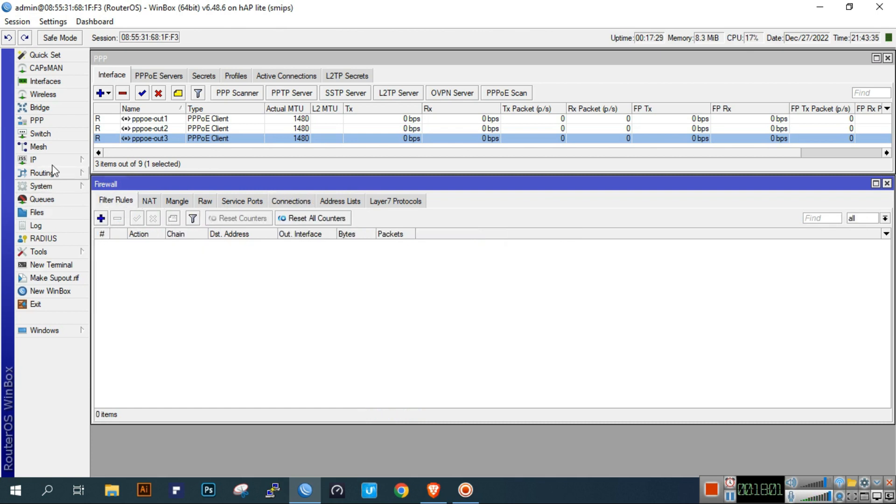
{"action": "left_click", "coordinate": [177, 201]}
{"action": "double_click", "coordinate": [374, 327]}
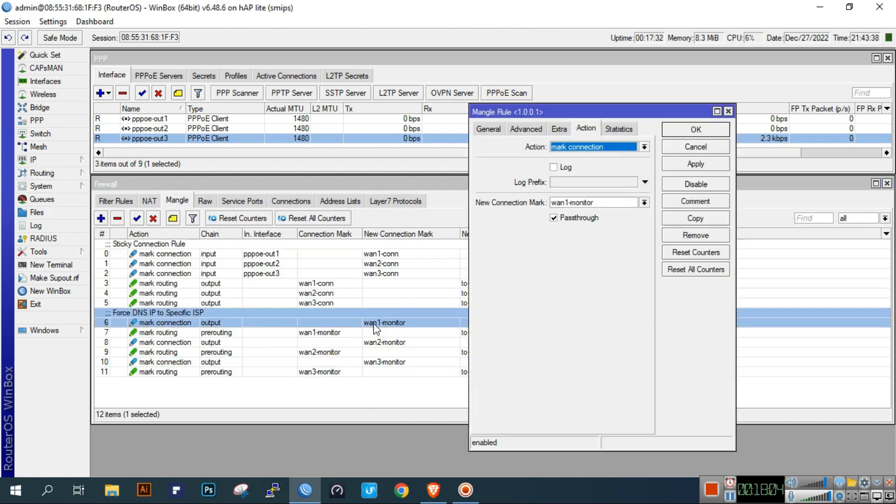
{"action": "left_click", "coordinate": [488, 131]}
{"action": "left_click", "coordinate": [606, 178]}
{"action": "double_click", "coordinate": [606, 178]}
{"action": "left_click", "coordinate": [686, 131]}
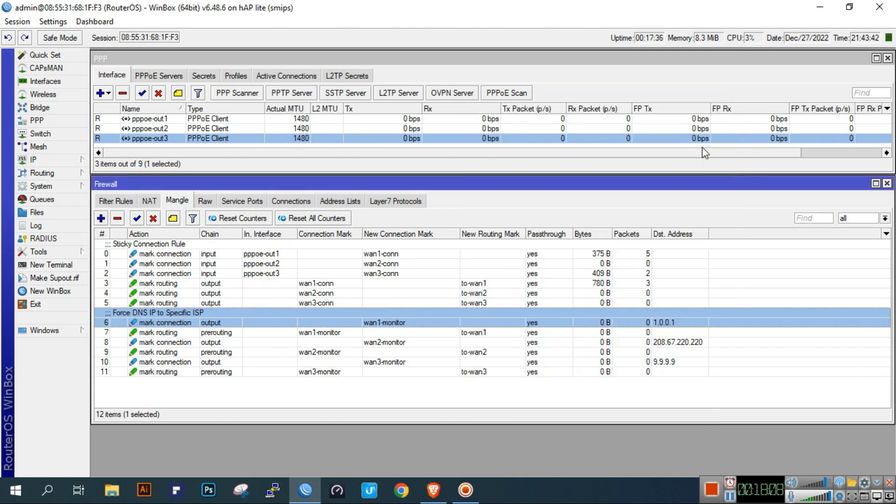
{"action": "left_click", "coordinate": [687, 363]}
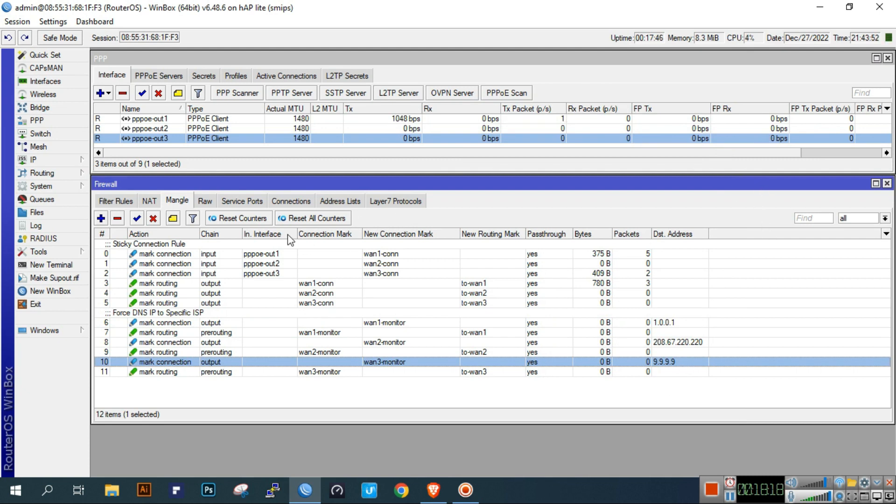
{"action": "left_click", "coordinate": [239, 144]}
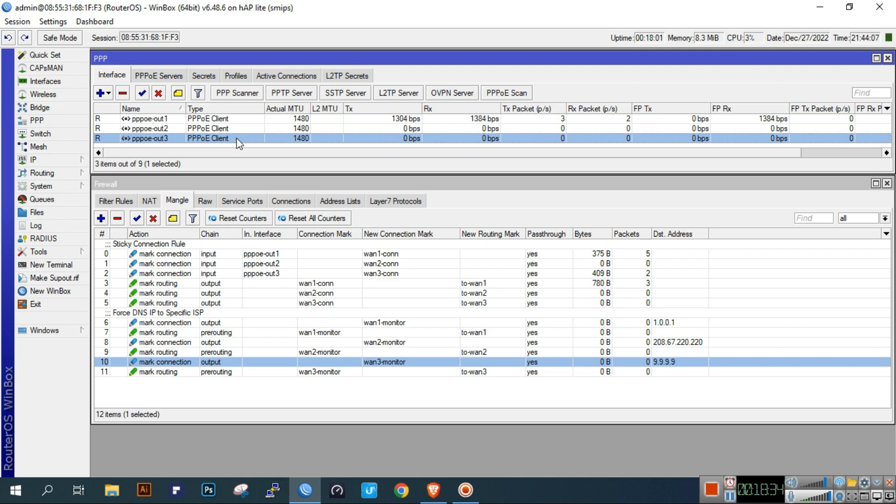
{"action": "left_click", "coordinate": [280, 284]}
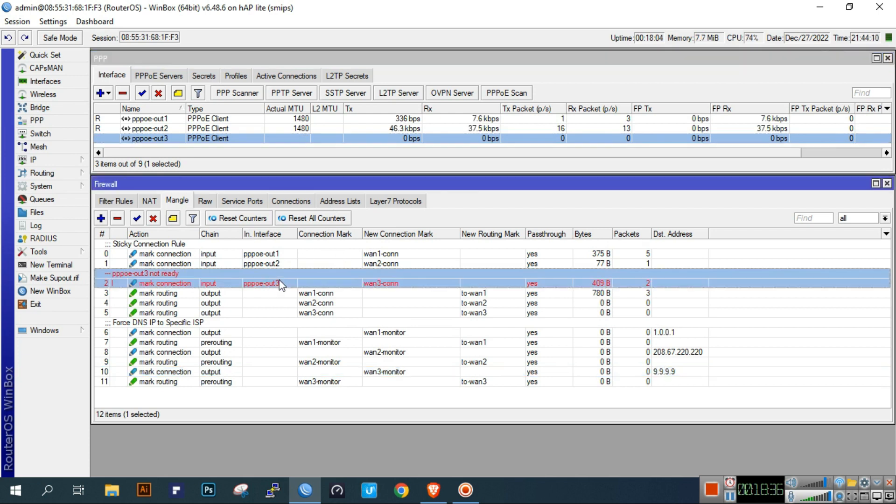
- Open IP > Routes and inspect the 9.9.9.9 monitor route and the to-wan3 default route
{"action": "left_click", "coordinate": [83, 160]}
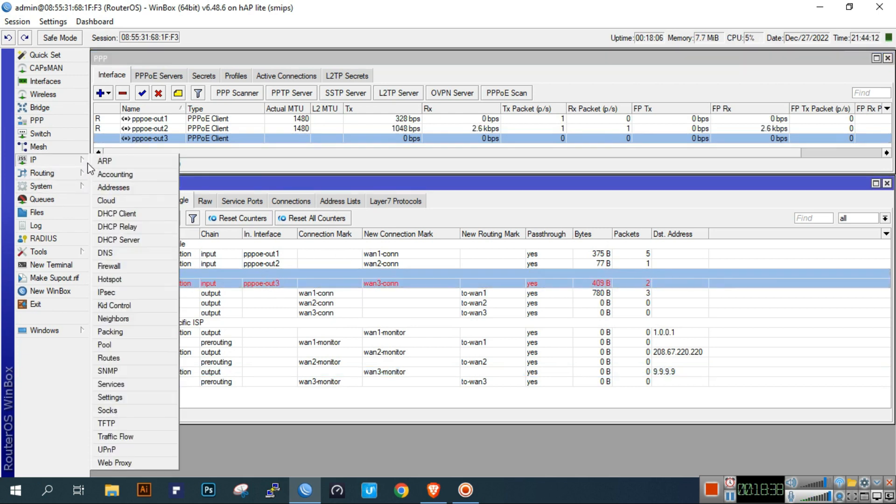
{"action": "left_click", "coordinate": [129, 357]}
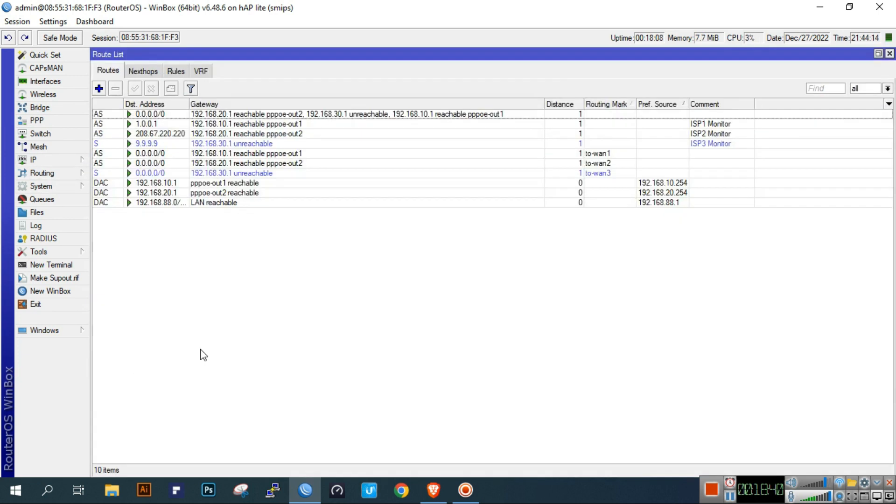
{"action": "left_click", "coordinate": [368, 144]}
{"action": "left_click", "coordinate": [360, 173]}
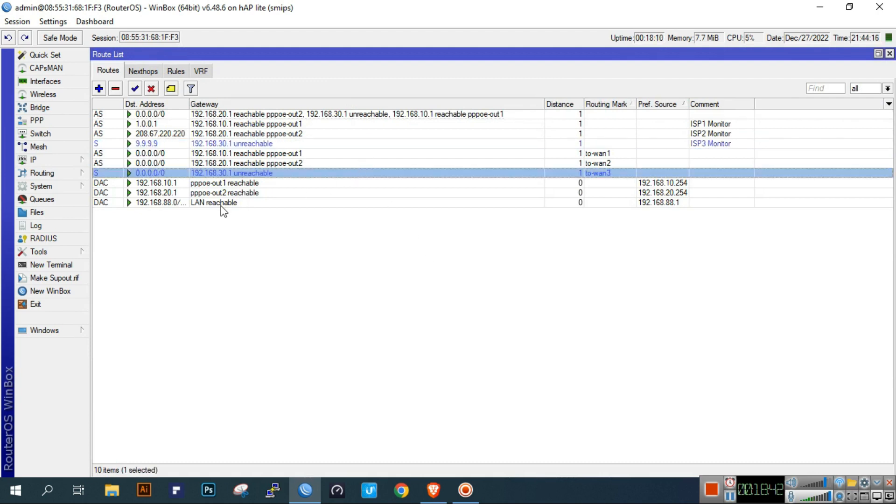
{"action": "left_click", "coordinate": [62, 266]}
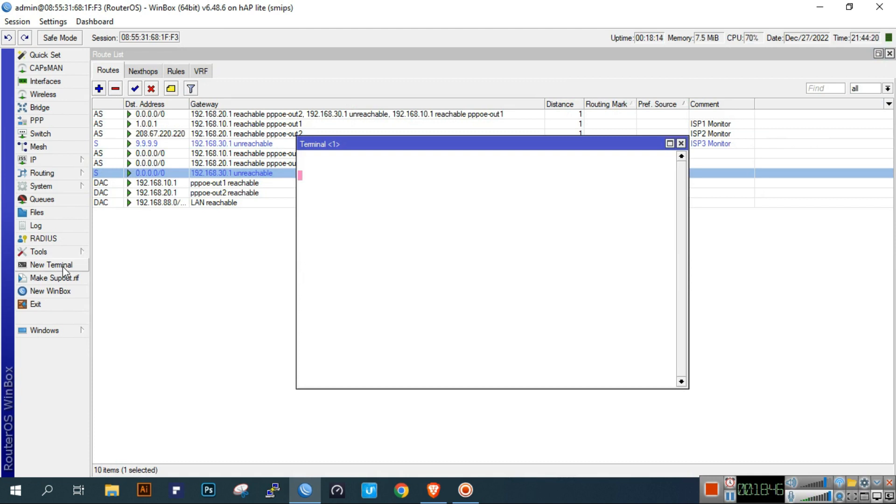
- Ping 9.9.9.9 from the terminal (27/27 replies), then close the terminal and route list
{"action": "type", "text": "ping 9"}
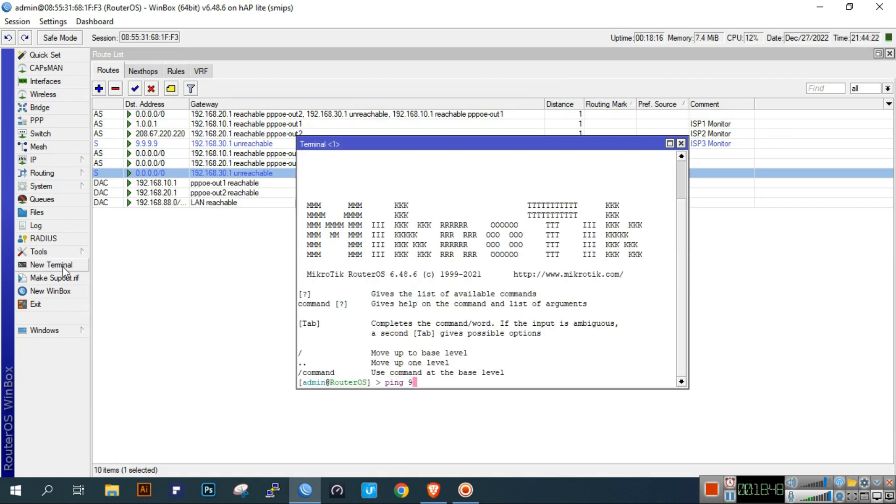
{"action": "type", "text": ".9.9.9"}
{"action": "key", "text": "Return"}
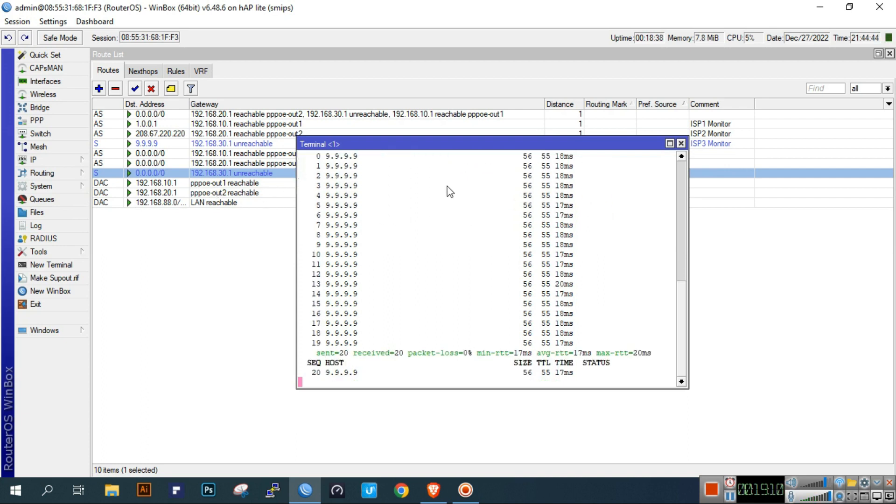
{"action": "left_click_drag", "start_coordinate": [683, 304], "coordinate": [677, 261]}
{"action": "left_click_drag", "start_coordinate": [439, 226], "coordinate": [405, 224]}
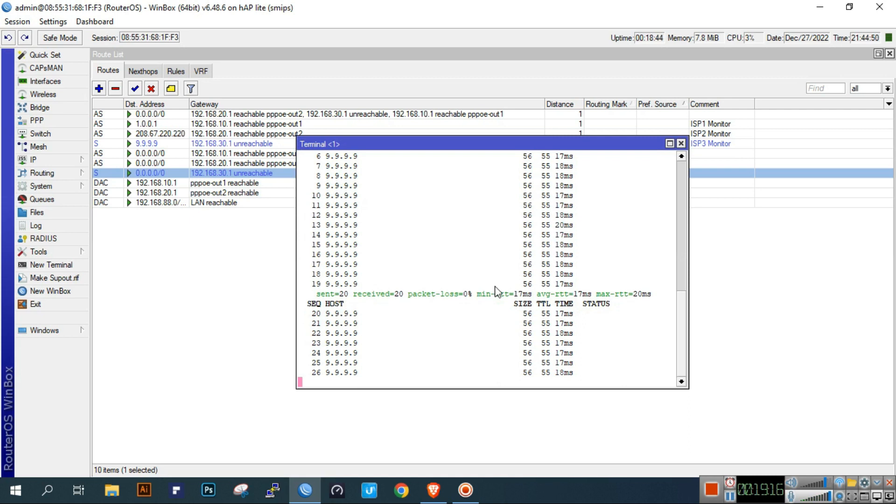
{"action": "key", "text": "ctrl+c"}
{"action": "key", "text": "Return"}
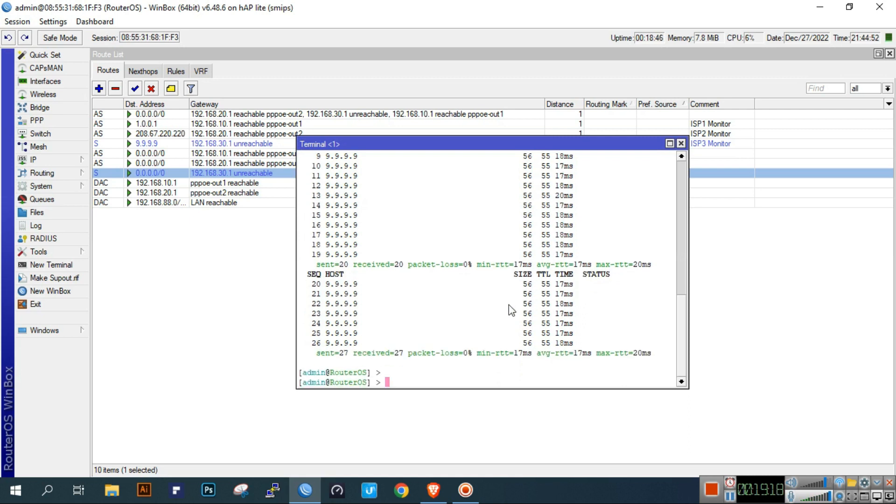
{"action": "key", "text": "Return"}
{"action": "key", "text": "Return"}
{"action": "left_click", "coordinate": [681, 144]}
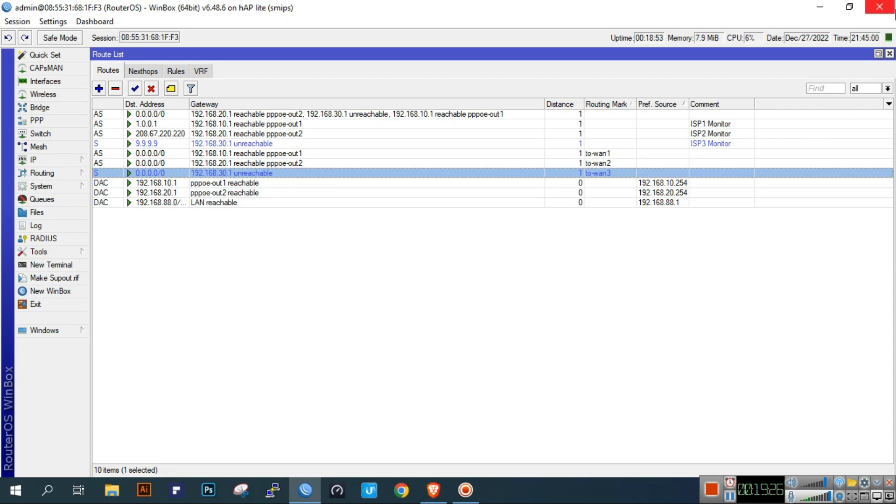
{"action": "left_click", "coordinate": [889, 54]}
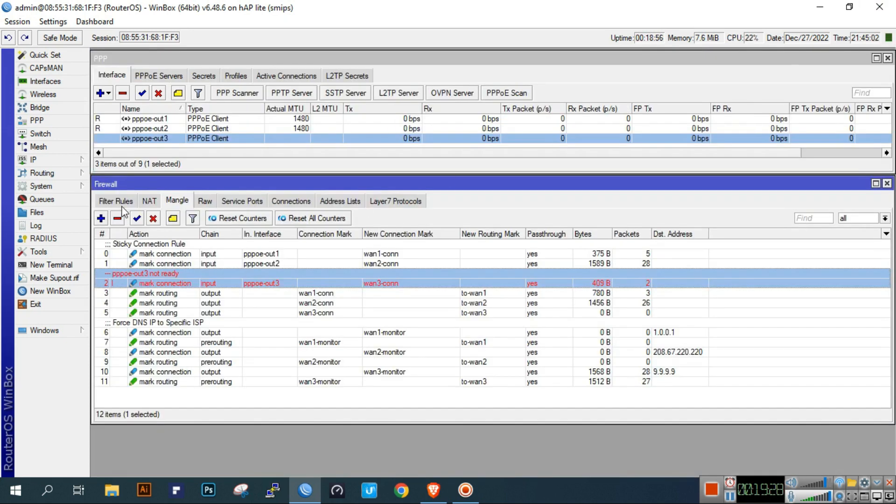
- Start a new output filter rule for destination 1.0.0.1 with out-interface pppoe-out2
{"action": "left_click", "coordinate": [119, 201]}
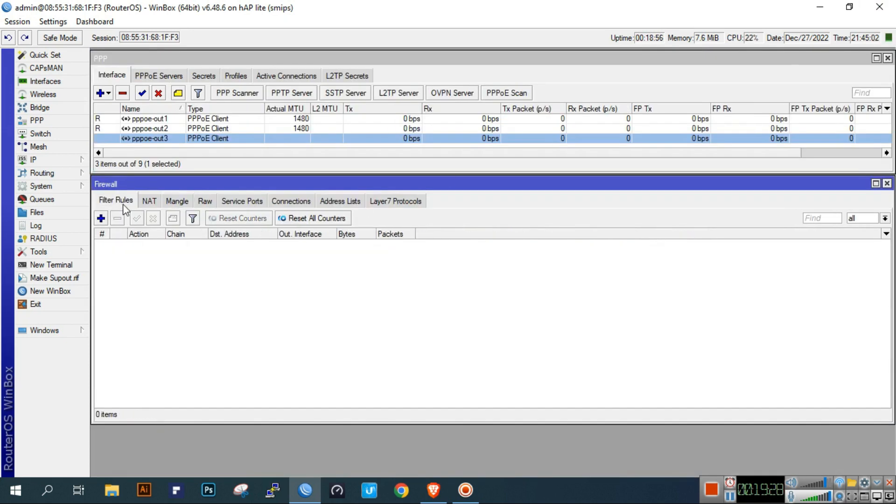
{"action": "left_click", "coordinate": [100, 218]}
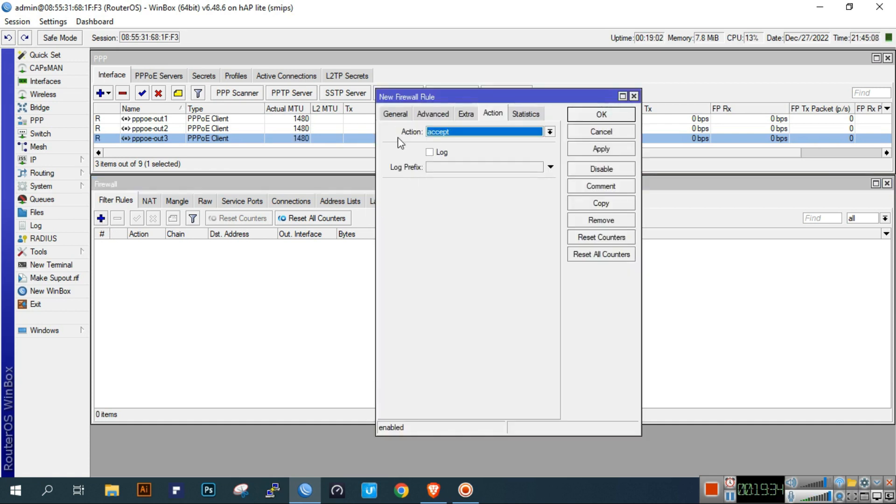
{"action": "left_click", "coordinate": [396, 115]}
{"action": "left_click", "coordinate": [551, 132]}
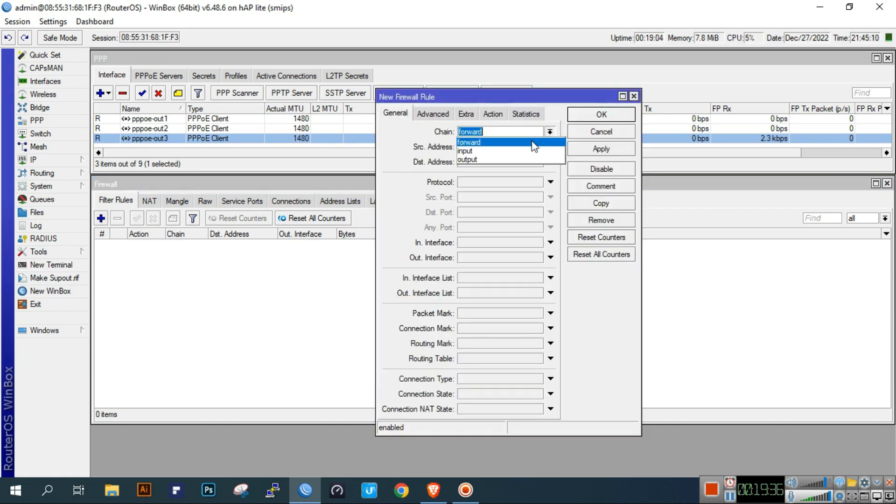
{"action": "left_click", "coordinate": [528, 162]}
{"action": "left_click", "coordinate": [506, 163]}
{"action": "type", "text": "1.0.0.1"}
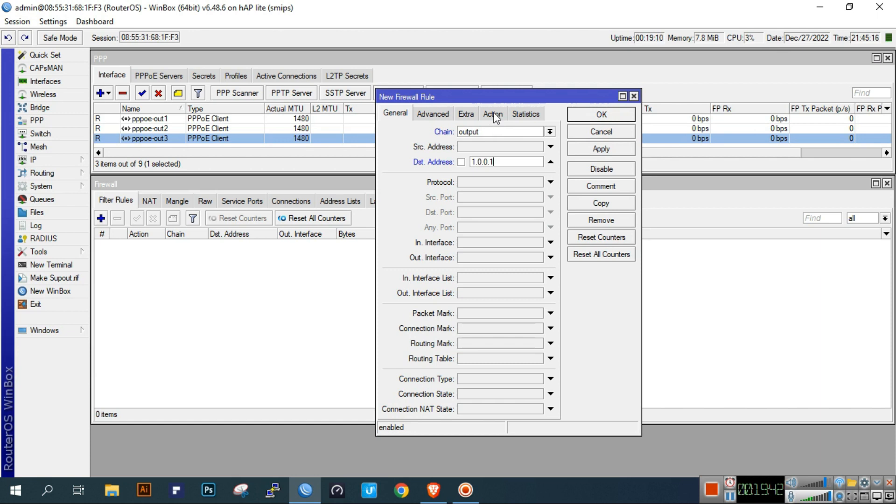
{"action": "left_click", "coordinate": [477, 259]}
{"action": "left_click", "coordinate": [497, 257]}
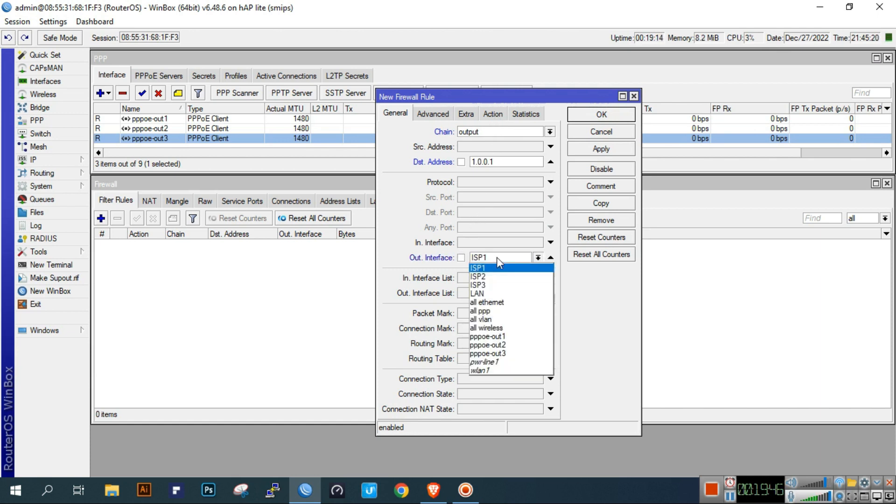
{"action": "left_click", "coordinate": [494, 344]}
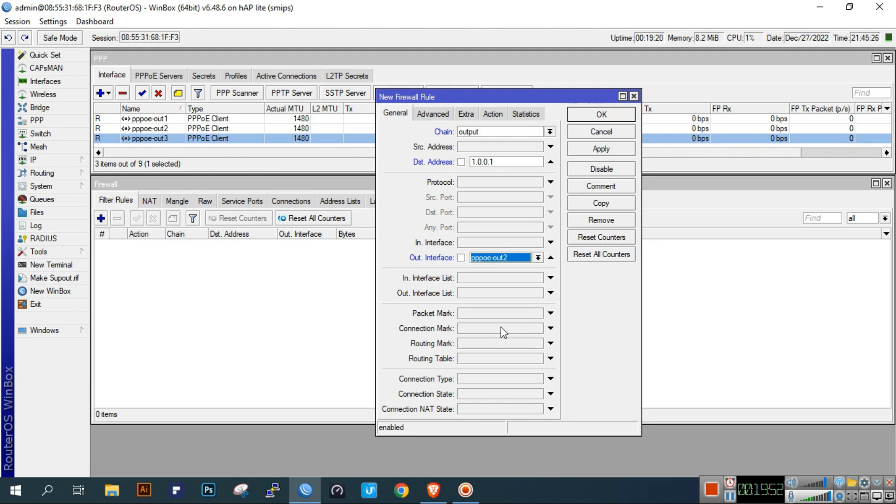
- Set the 1.0.0.1 rule's action to drop and apply it
{"action": "double_click", "coordinate": [516, 162]}
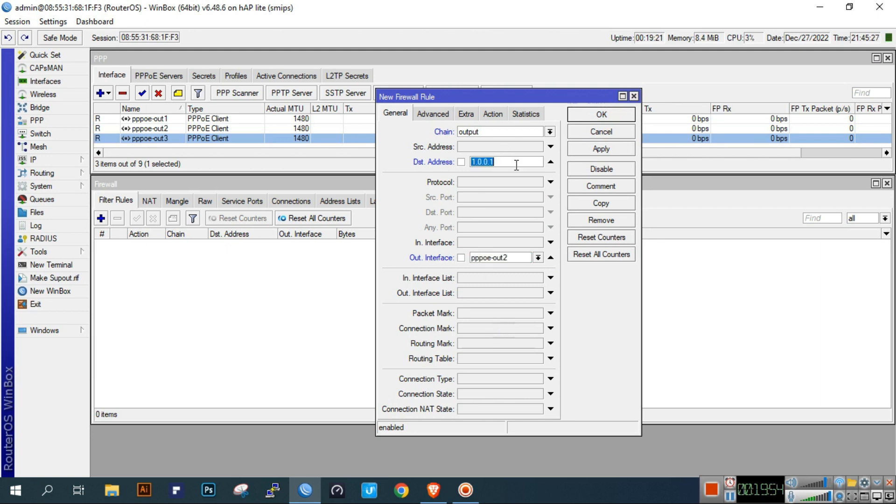
{"action": "left_click", "coordinate": [497, 116]}
{"action": "left_click", "coordinate": [489, 131]}
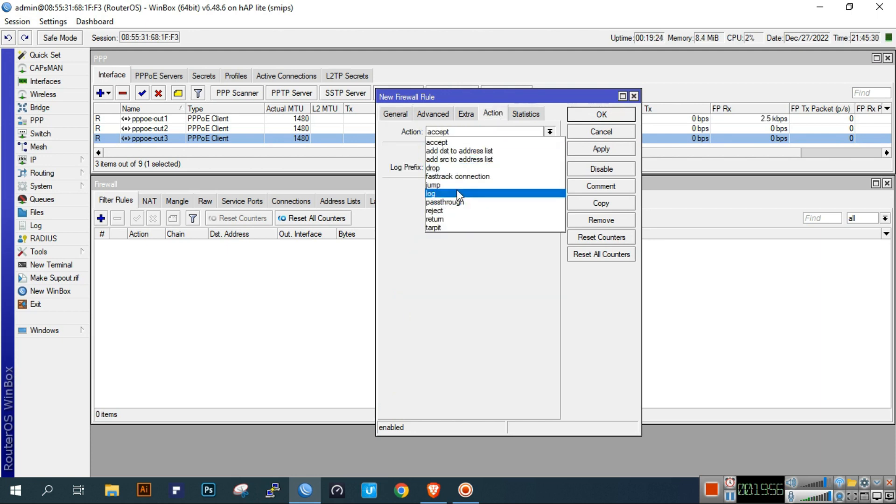
{"action": "left_click", "coordinate": [451, 173]}
{"action": "left_click", "coordinate": [460, 131]}
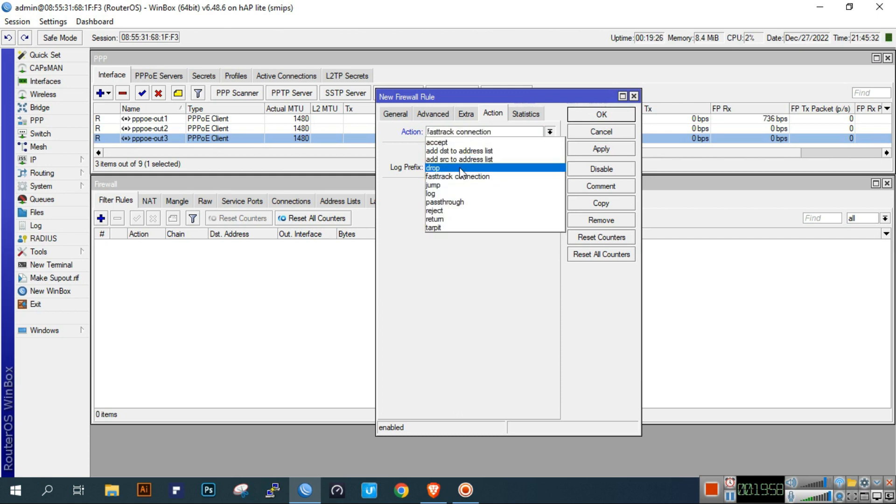
{"action": "left_click", "coordinate": [460, 169]}
{"action": "left_click", "coordinate": [606, 151]}
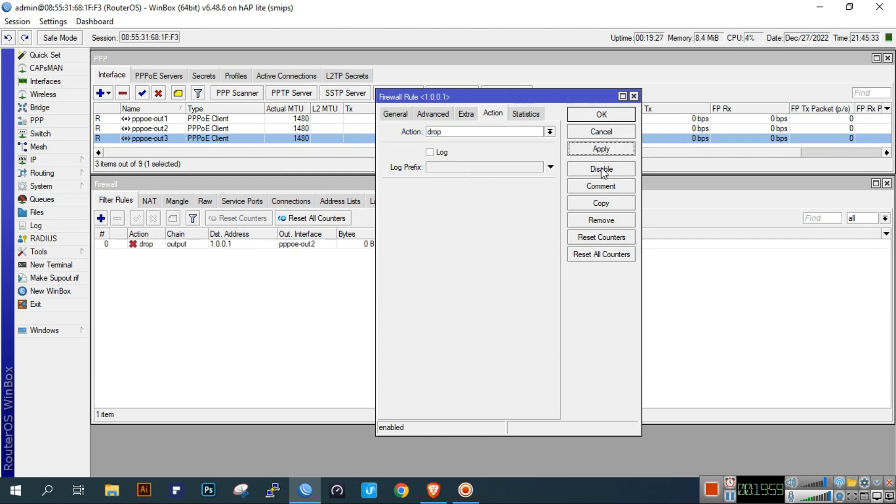
- Copy the rule as a 1.0.0.1 drop rule via pppoe-out3 and apply it
{"action": "left_click", "coordinate": [599, 205]}
{"action": "left_click", "coordinate": [415, 129]}
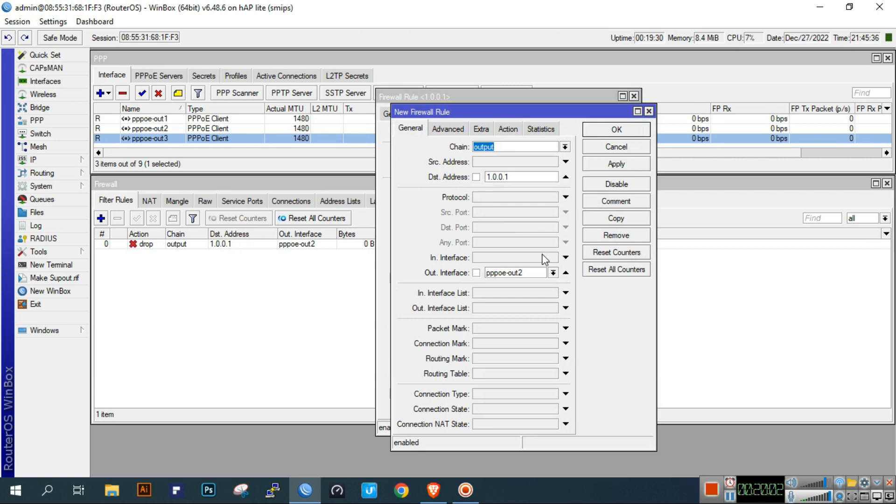
{"action": "left_click", "coordinate": [553, 272]}
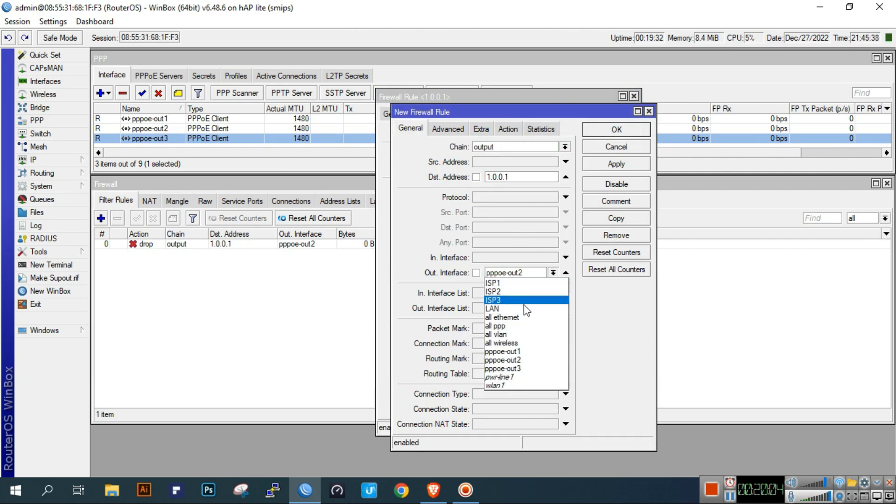
{"action": "left_click", "coordinate": [510, 369]}
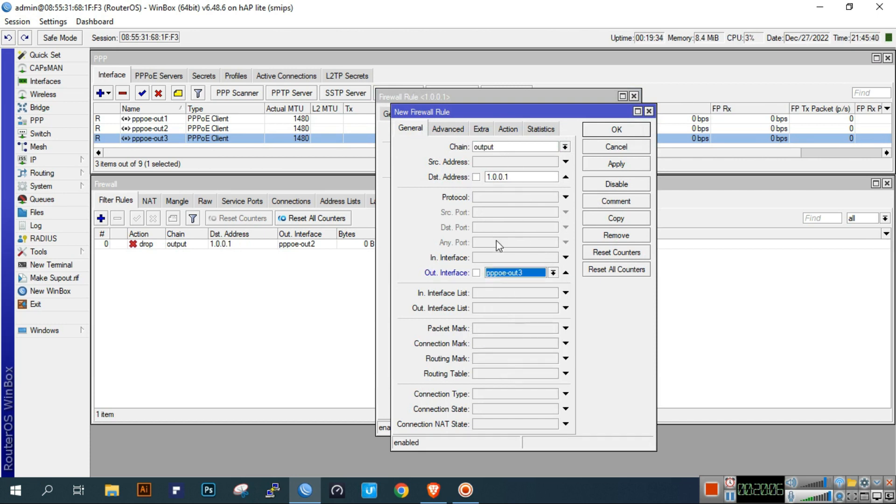
{"action": "left_click", "coordinate": [523, 177]}
{"action": "left_click", "coordinate": [508, 129]}
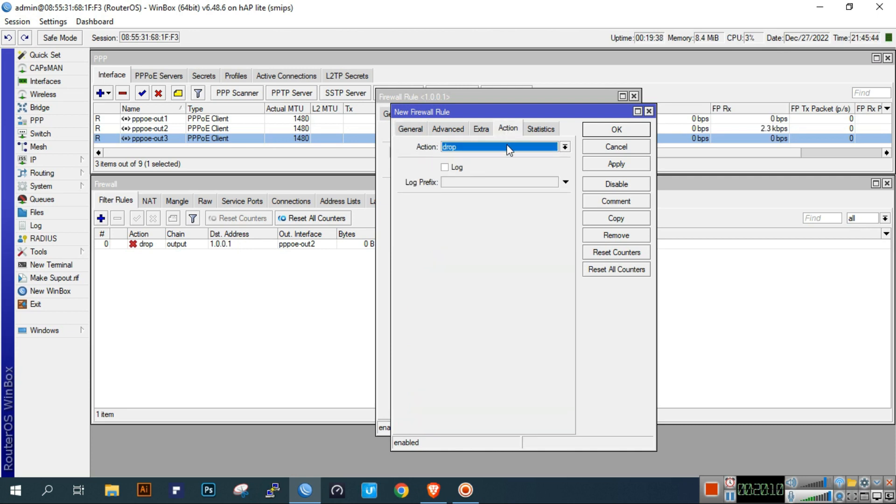
{"action": "left_click", "coordinate": [617, 168]}
- Copy the rule again and select its destination address for replacement
{"action": "left_click", "coordinate": [618, 219]}
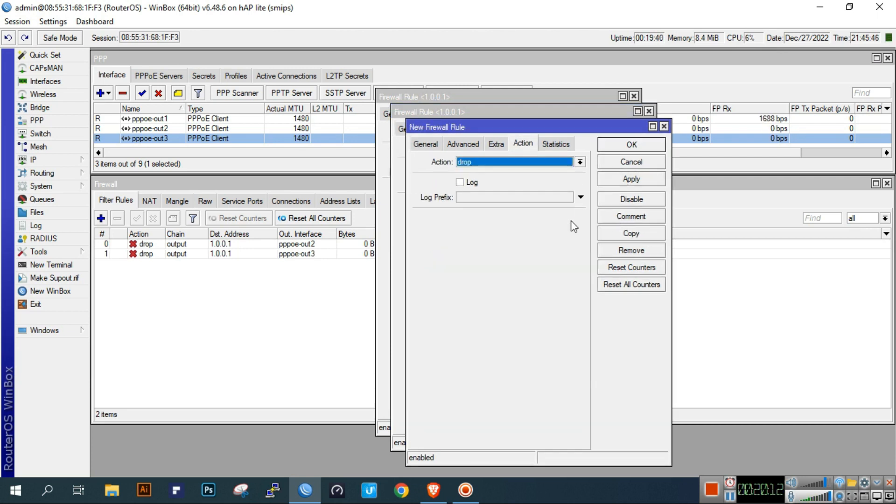
{"action": "left_click", "coordinate": [425, 144]}
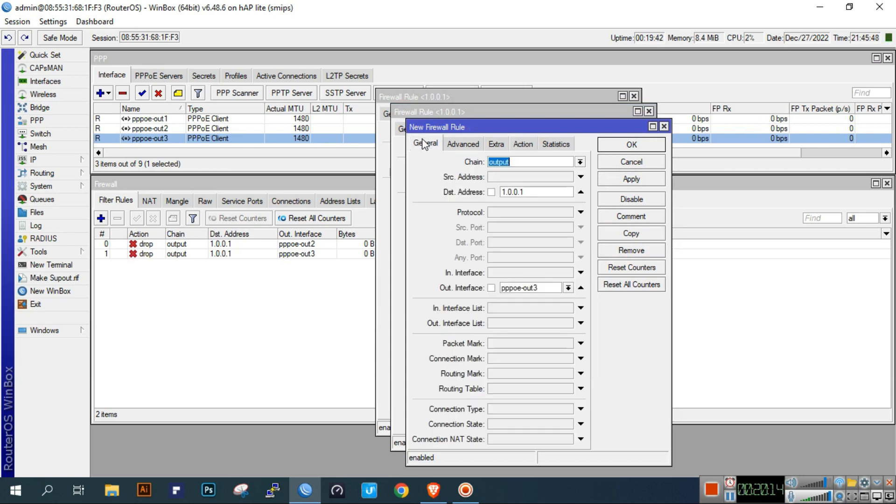
{"action": "double_click", "coordinate": [542, 192]}
- Make the copy drop output to 208.67.220.220 via pppoe-out1 and apply it
{"action": "type", "text": "208.67.22"}
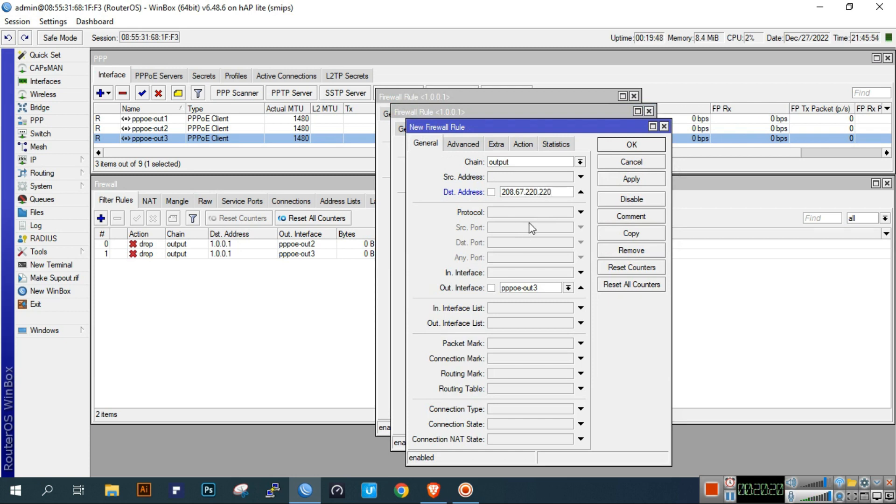
{"action": "left_click_drag", "start_coordinate": [563, 192], "coordinate": [482, 196]}
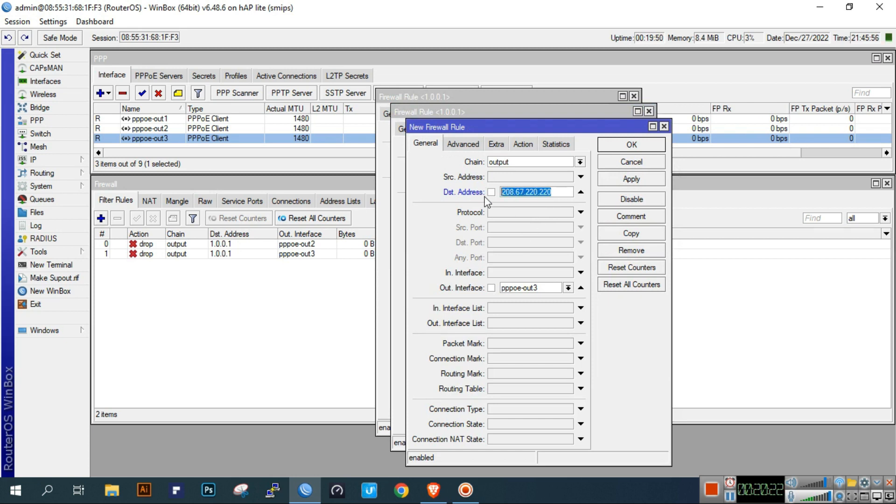
{"action": "left_click", "coordinate": [538, 288]}
{"action": "left_click", "coordinate": [530, 367]}
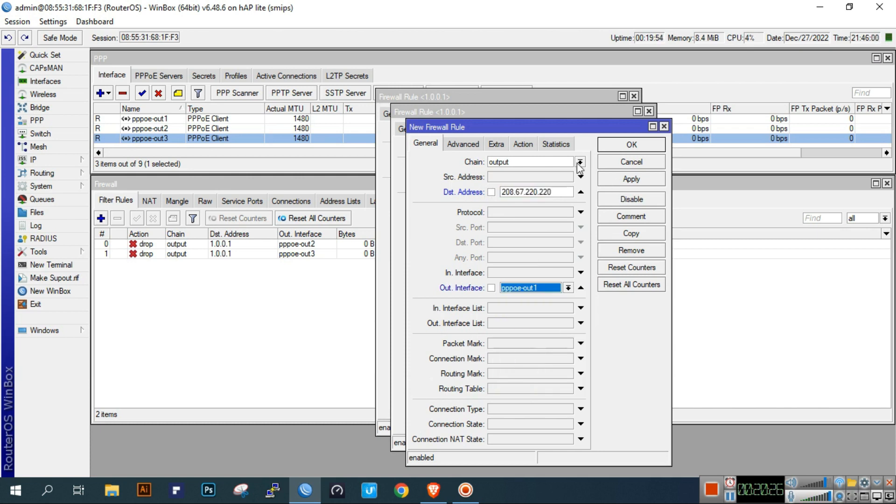
{"action": "left_click", "coordinate": [523, 144]}
{"action": "left_click", "coordinate": [632, 179]}
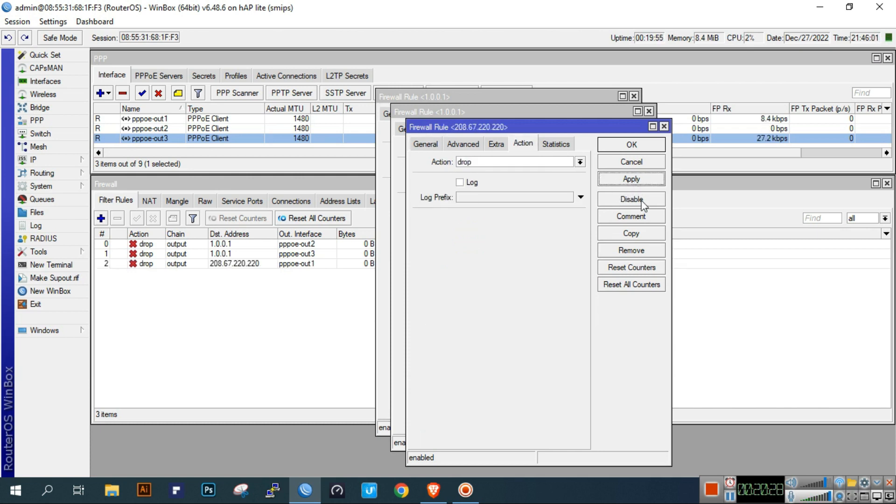
- Copy it as a 208.67.220.220 drop rule via pppoe-out3 and apply
{"action": "left_click", "coordinate": [643, 233]}
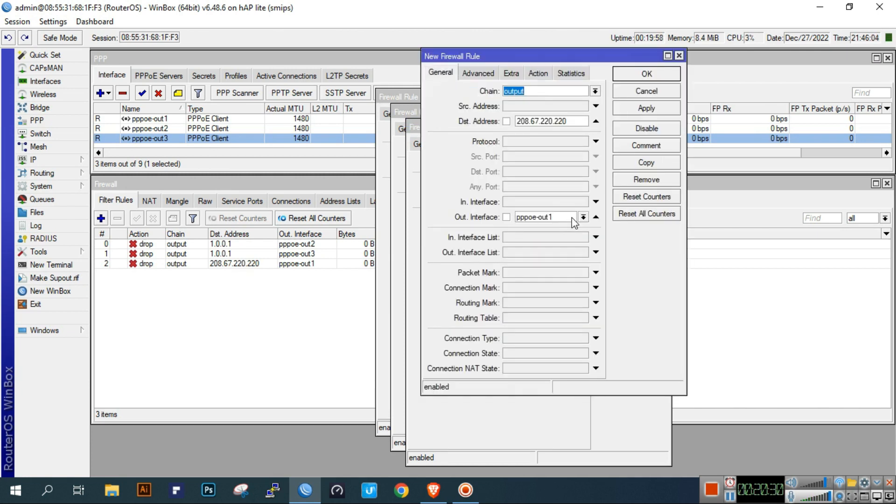
{"action": "left_click", "coordinate": [582, 217]}
{"action": "left_click", "coordinate": [550, 318]}
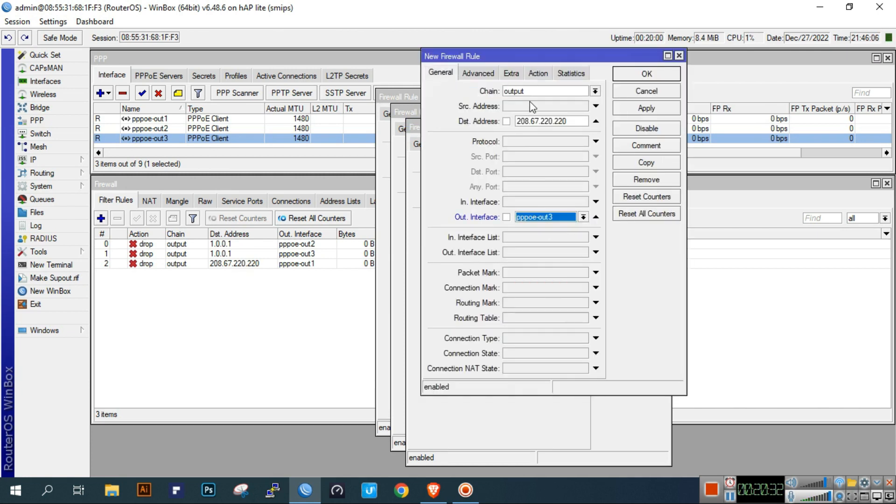
{"action": "left_click", "coordinate": [537, 73]}
{"action": "left_click", "coordinate": [646, 107]}
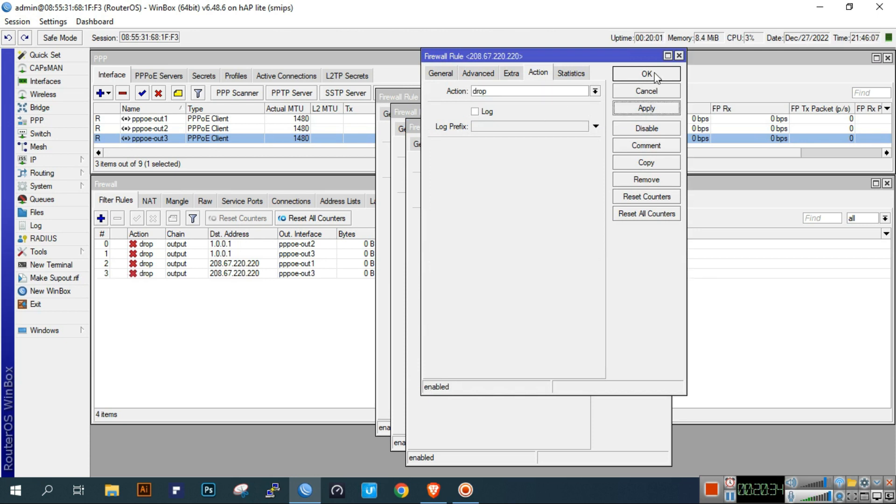
- Close all open rule windows and select rule 3 in the filter list
{"action": "left_click", "coordinate": [646, 74]}
{"action": "left_click", "coordinate": [631, 143]}
{"action": "left_click", "coordinate": [616, 128]}
{"action": "left_click", "coordinate": [603, 113]}
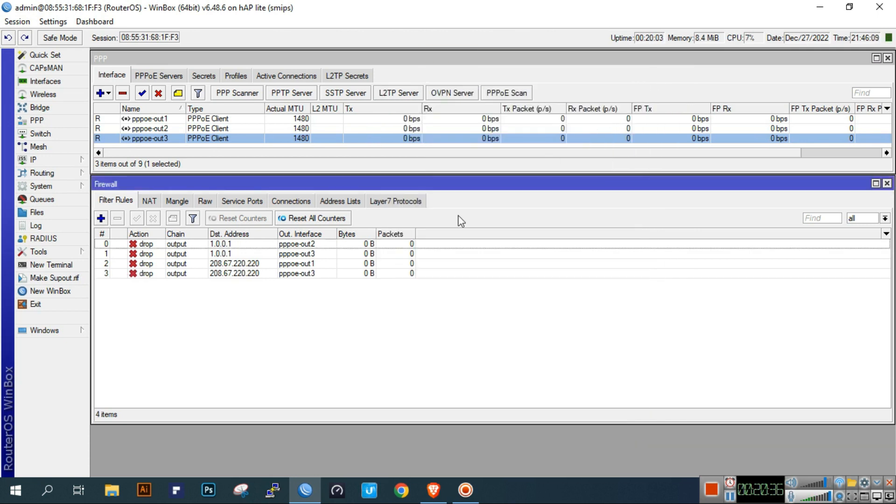
{"action": "left_click", "coordinate": [400, 273]}
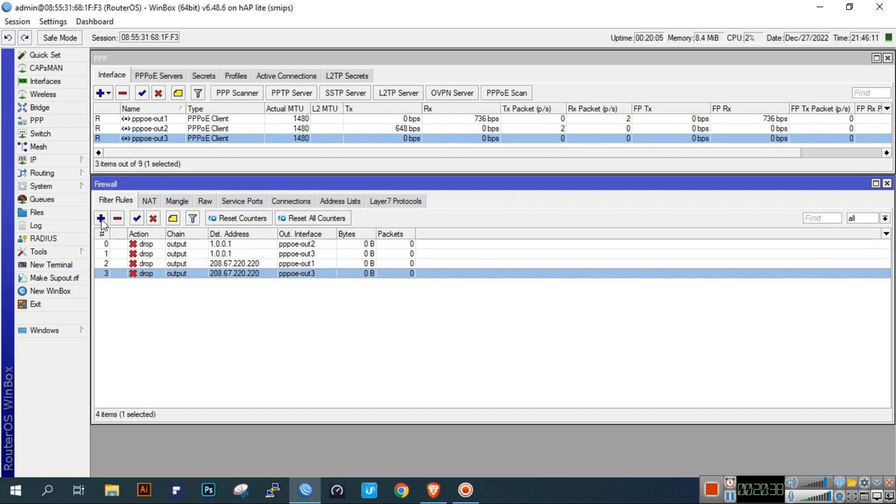
- Create a new output rule with destination 9.9.9.9 and out-interface pppoe-out3
{"action": "left_click", "coordinate": [100, 218]}
{"action": "left_click", "coordinate": [395, 113]}
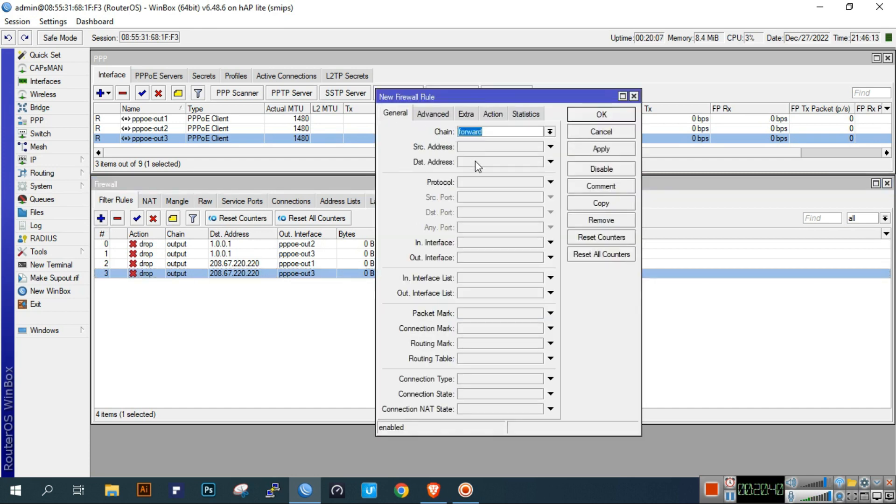
{"action": "left_click", "coordinate": [550, 132]}
{"action": "left_click", "coordinate": [523, 161]}
{"action": "left_click", "coordinate": [495, 162]}
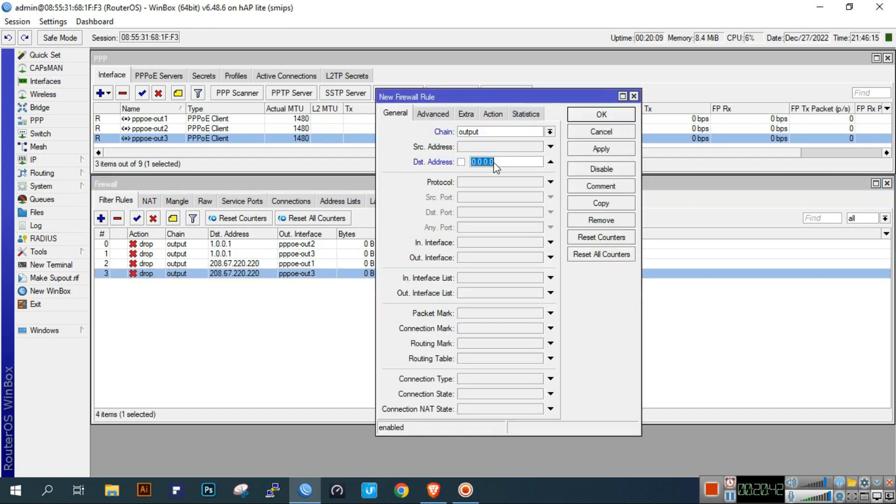
{"action": "type", "text": "9.9.9.9"}
{"action": "left_click", "coordinate": [474, 258]}
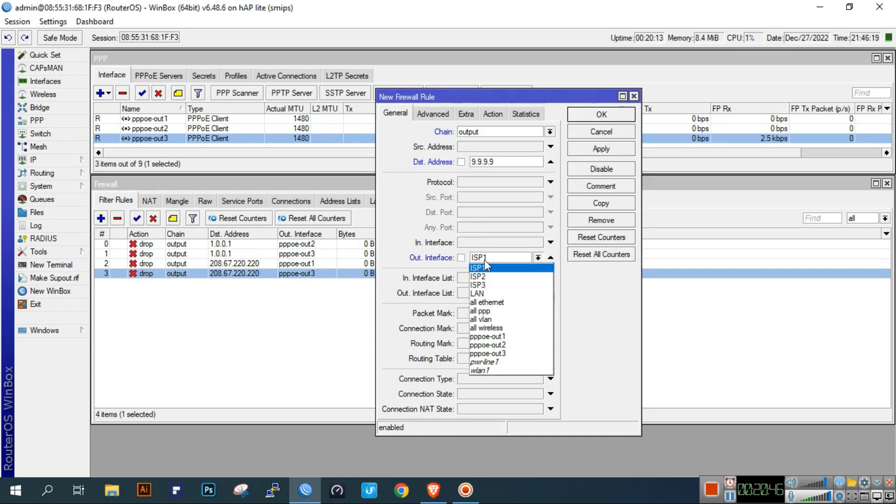
{"action": "left_click", "coordinate": [496, 353]}
- Set the action to drop, change the out-interface to pppoe-out1, and apply
{"action": "left_click", "coordinate": [493, 113]}
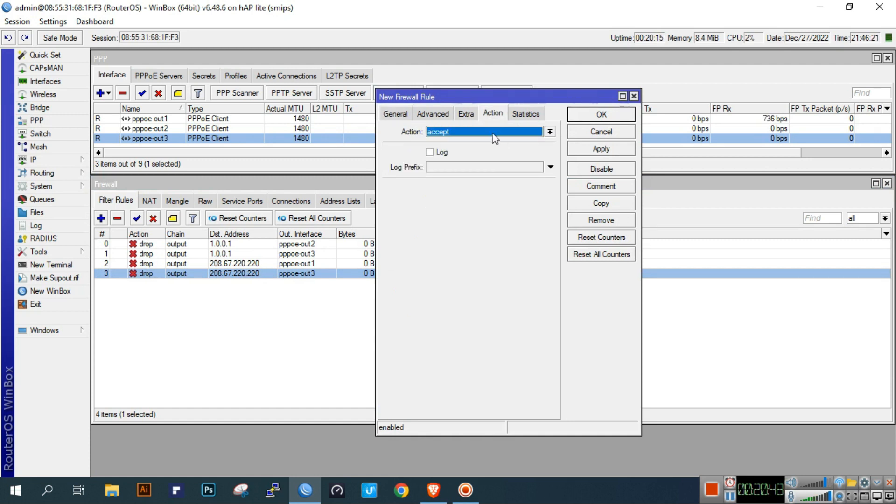
{"action": "left_click", "coordinate": [474, 131]}
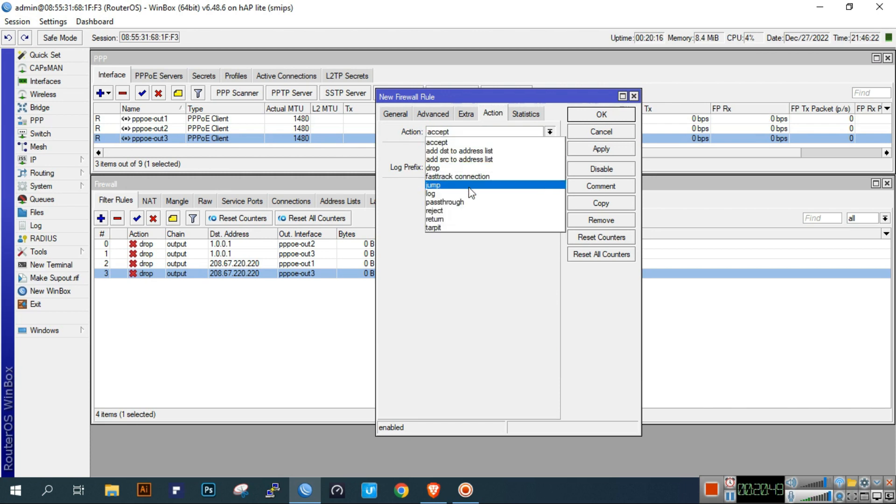
{"action": "left_click", "coordinate": [455, 167]}
{"action": "left_click", "coordinate": [395, 114]}
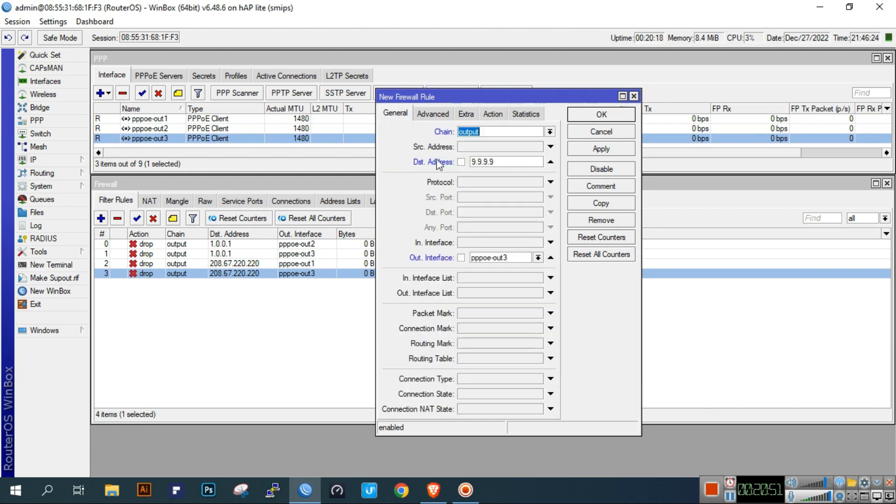
{"action": "left_click", "coordinate": [538, 258]}
{"action": "left_click", "coordinate": [511, 337]}
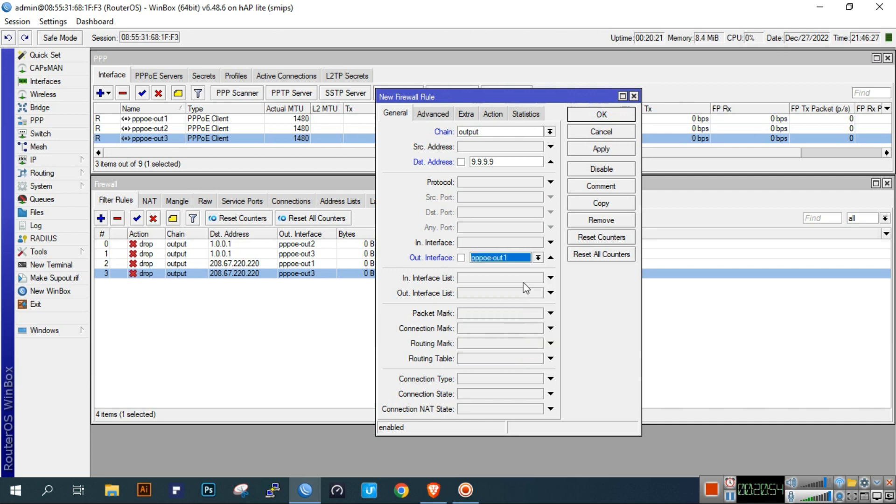
{"action": "left_click_drag", "start_coordinate": [523, 161], "coordinate": [472, 162]}
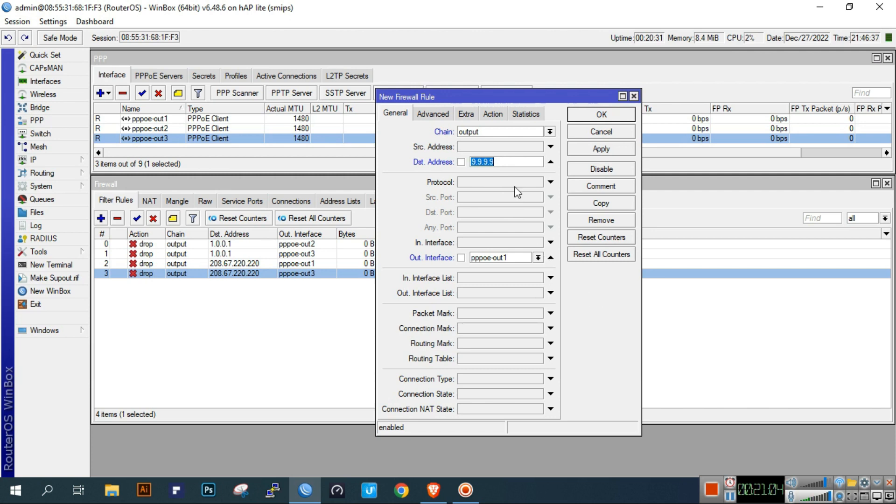
{"action": "left_click", "coordinate": [494, 115]}
{"action": "left_click", "coordinate": [605, 149]}
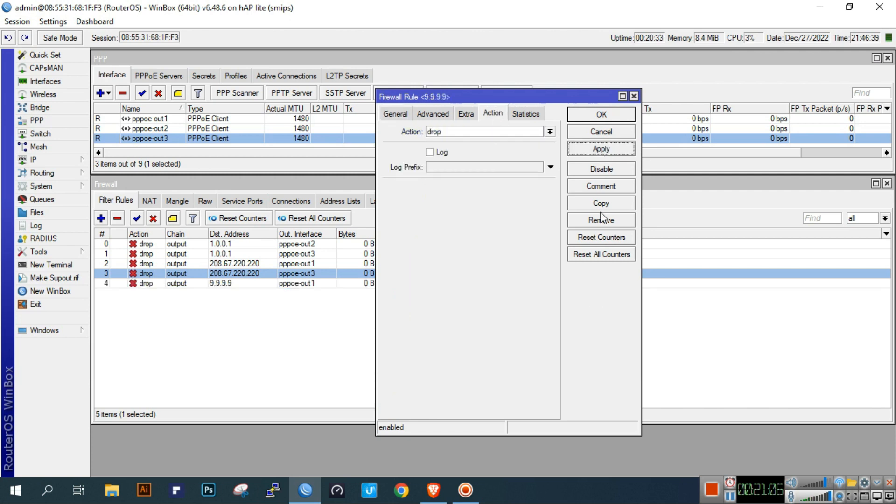
- Copy it as a 9.9.9.9 drop rule via pppoe-out2, confirm with OK, and open a terminal
{"action": "left_click", "coordinate": [602, 204]}
{"action": "left_click", "coordinate": [412, 129]}
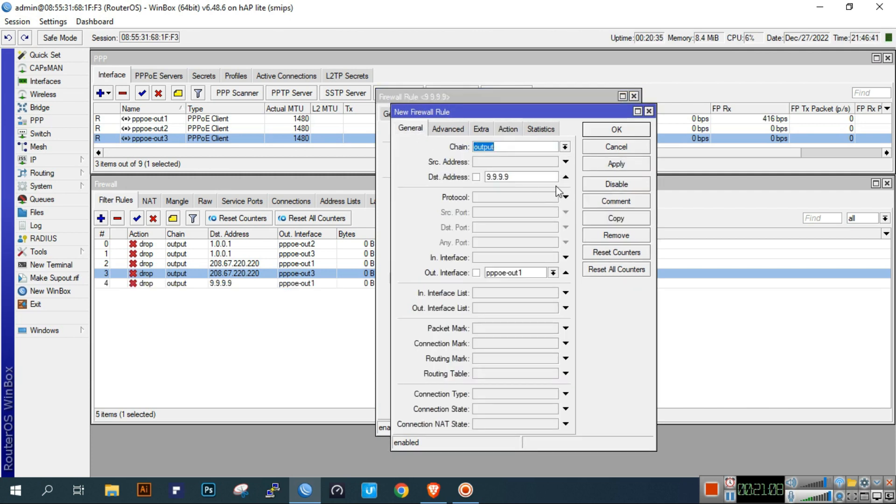
{"action": "left_click", "coordinate": [553, 272]}
{"action": "left_click", "coordinate": [524, 360]}
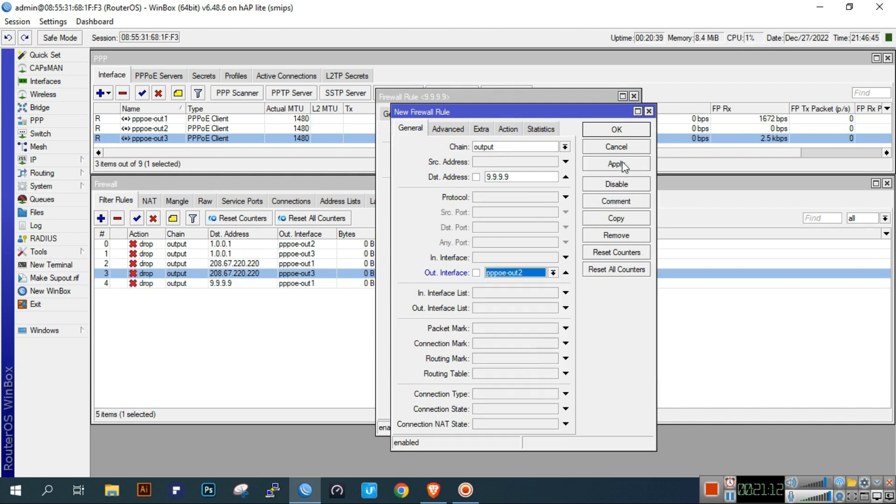
{"action": "left_click", "coordinate": [508, 129]}
{"action": "left_click", "coordinate": [615, 164]}
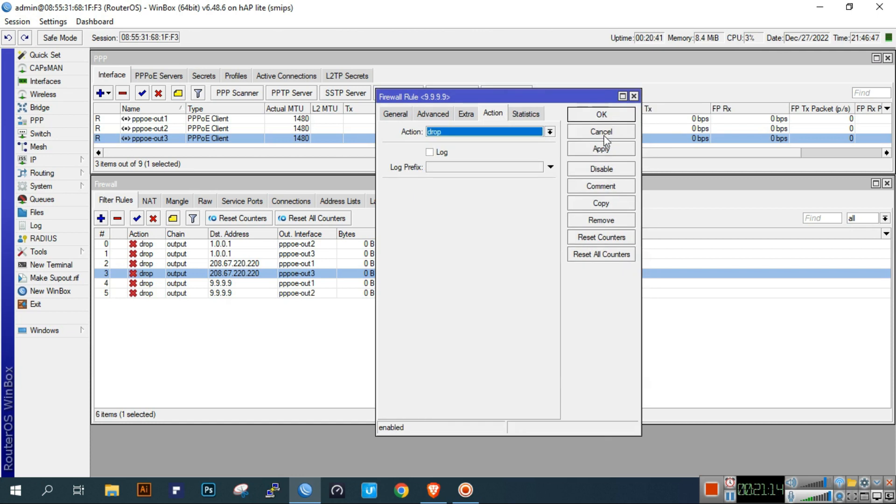
{"action": "left_click", "coordinate": [606, 130]}
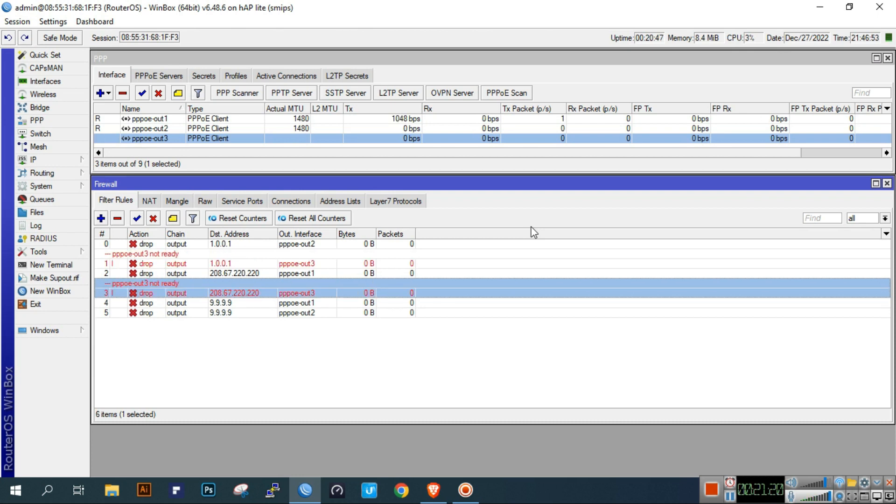
{"action": "left_click", "coordinate": [59, 266]}
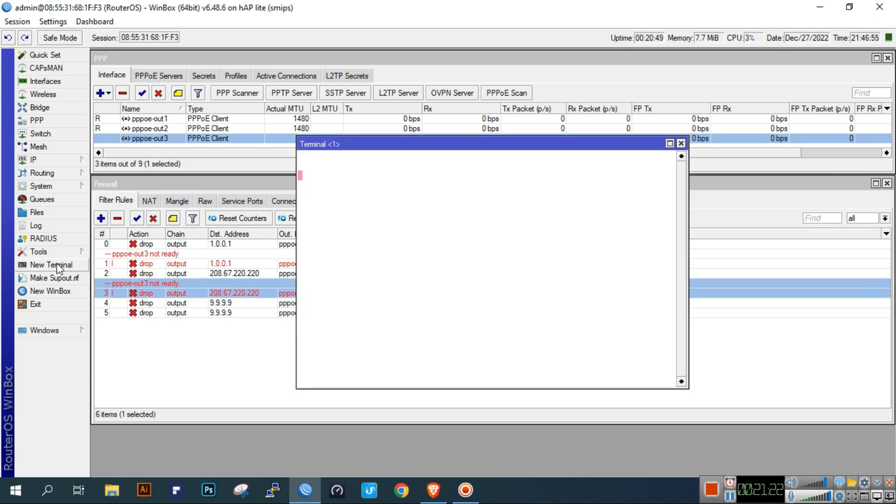
- Run ping 9.9.9.9, stop and rerun it until 4/4 replies arrive, then close the terminal
{"action": "type", "text": "ping"}
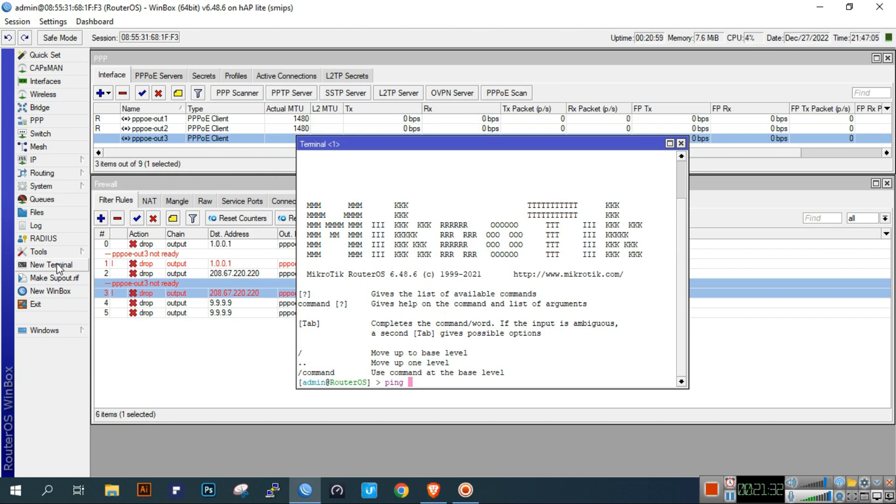
{"action": "type", "text": "9.9.9.9"}
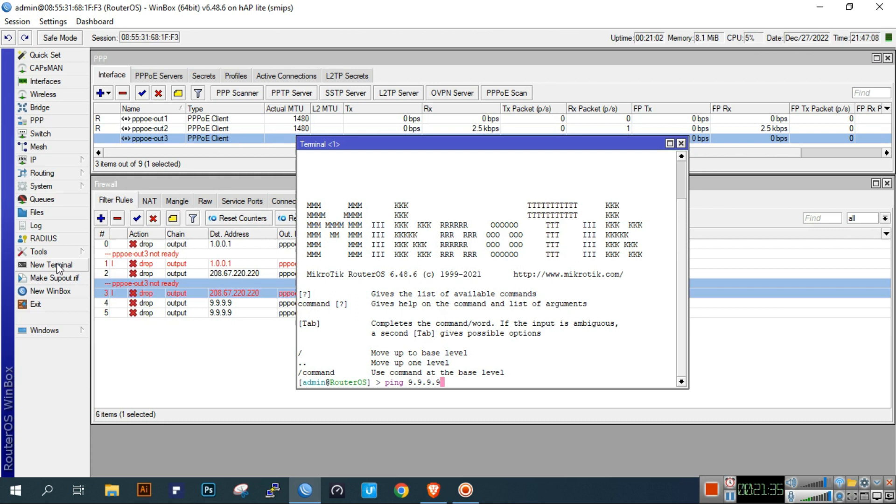
{"action": "key", "text": "Return"}
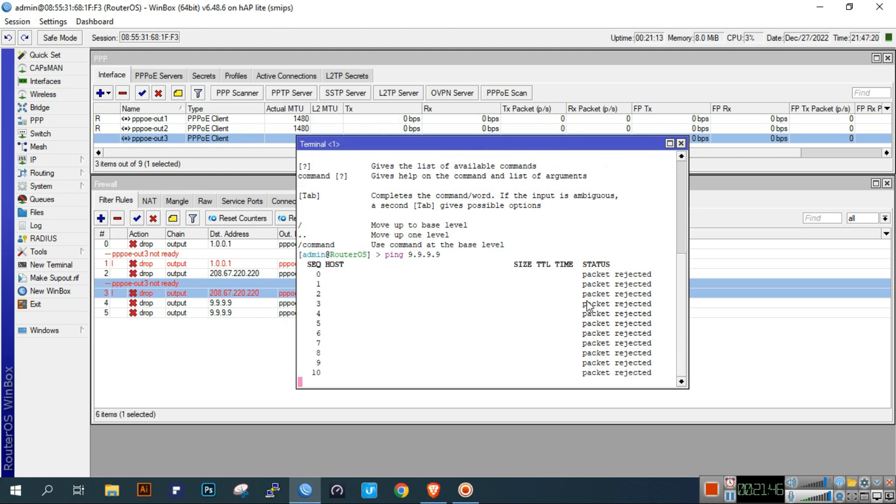
{"action": "key", "text": "ctrl+c"}
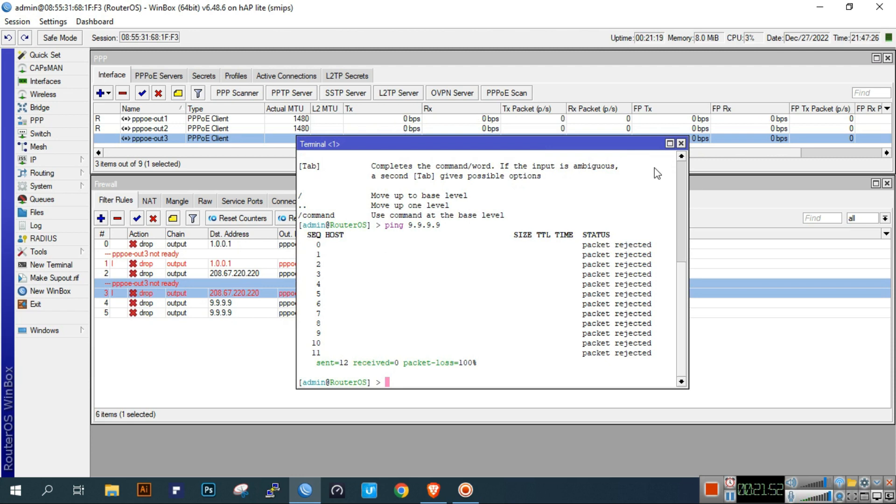
{"action": "key", "text": "Up"}
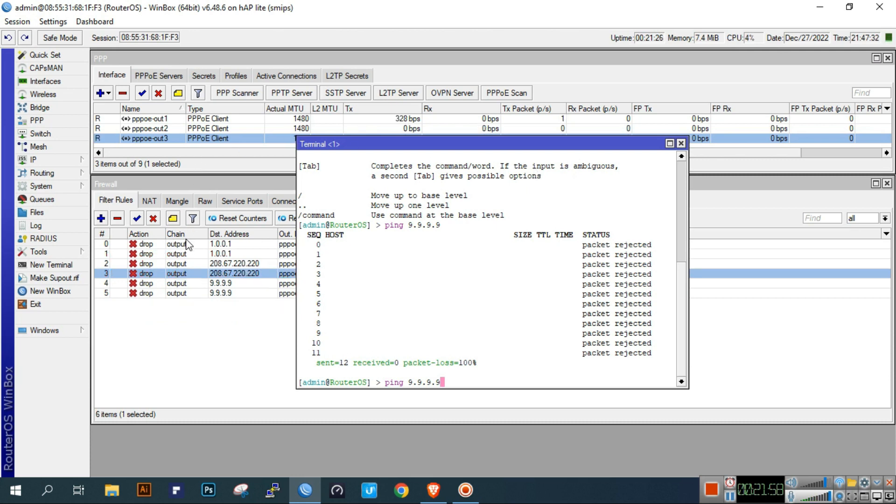
{"action": "key", "text": "Return"}
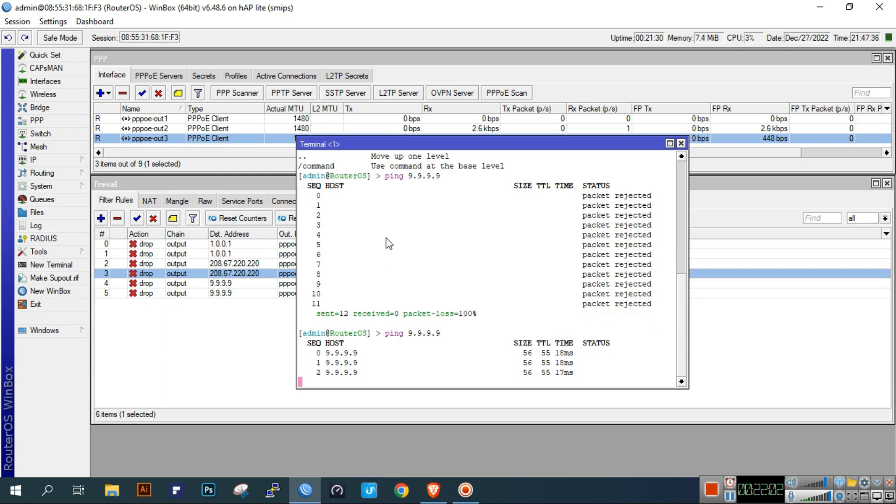
{"action": "key", "text": "ctrl+c"}
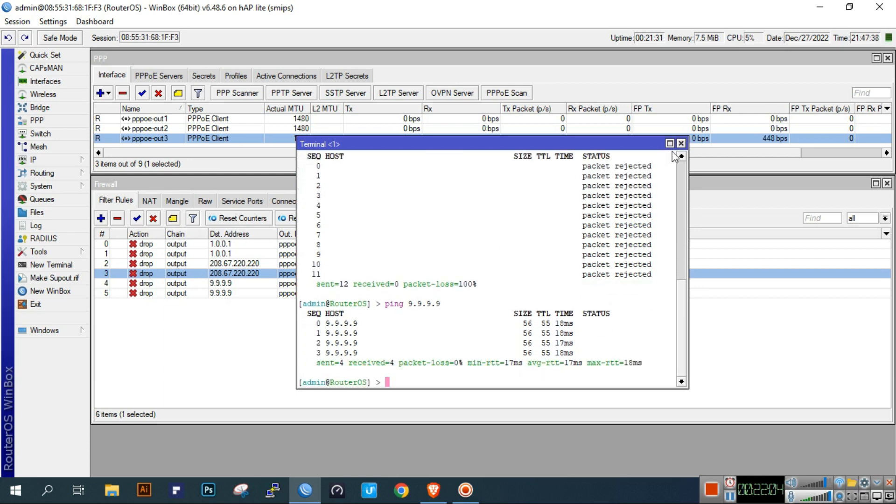
{"action": "left_click", "coordinate": [681, 144]}
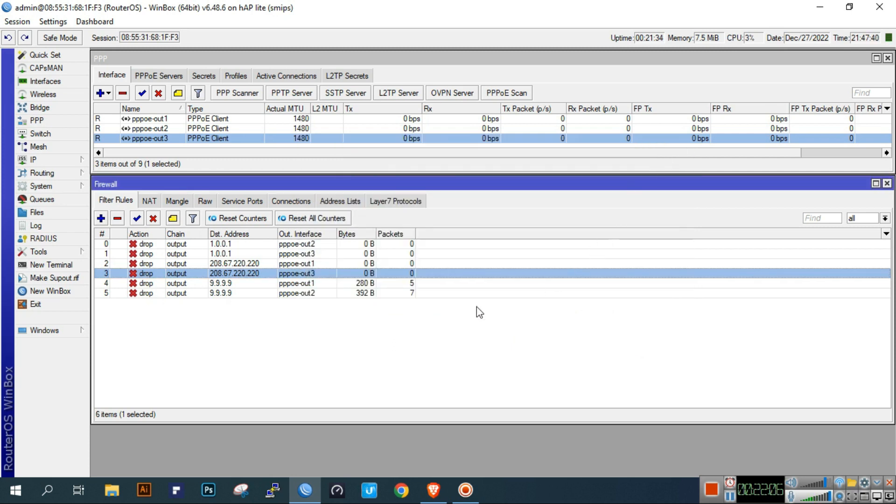
- Clear the rule selection and close the Firewall and PPP windows
{"action": "left_click", "coordinate": [459, 250]}
{"action": "mouse_move", "coordinate": [511, 187]}
{"action": "left_mouse_down"}
{"action": "mouse_move", "coordinate": [512, 254]}
{"action": "mouse_move", "coordinate": [510, 190]}
{"action": "left_mouse_up"}
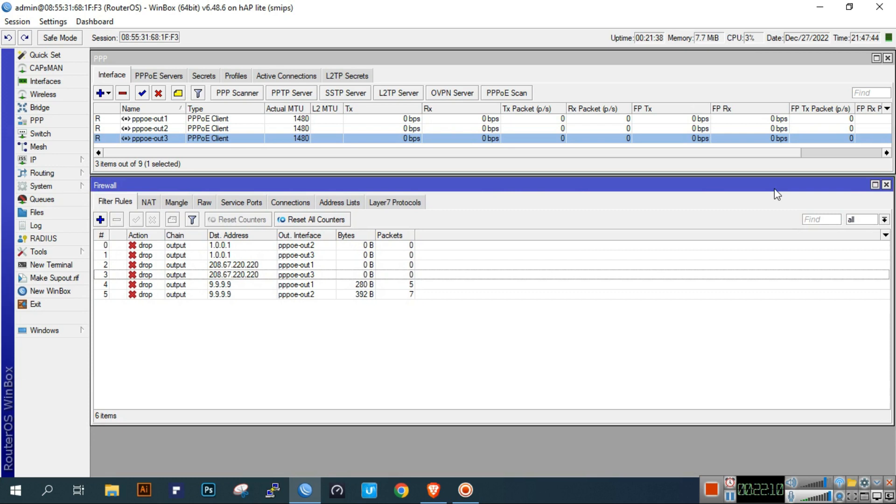
{"action": "left_click", "coordinate": [886, 185]}
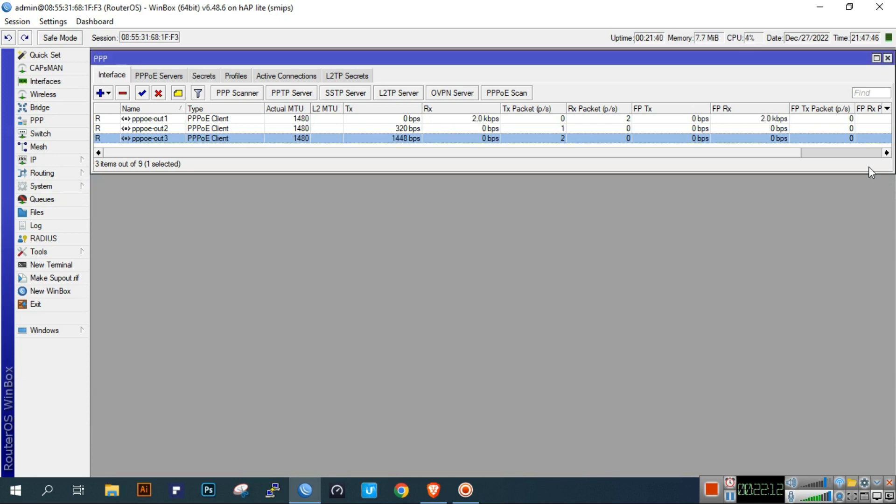
{"action": "left_click", "coordinate": [887, 58]}
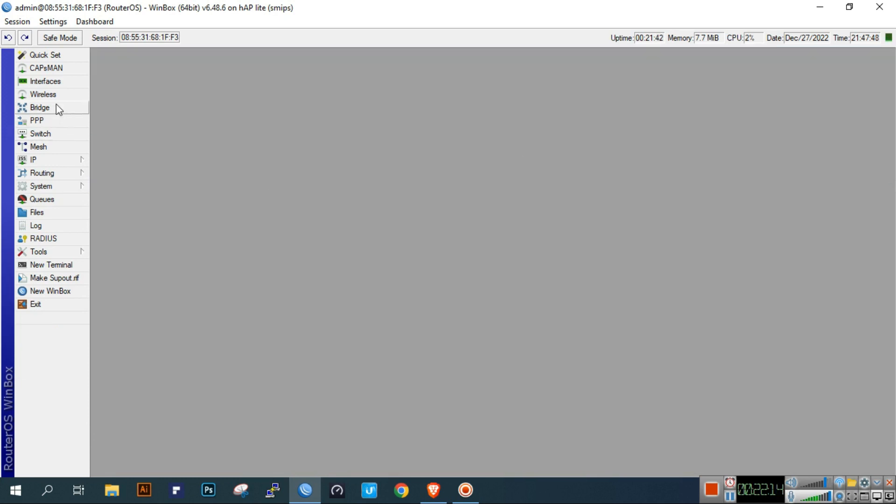
- Check the ISP1 to ISP3 entries in the Interfaces list, then close it
{"action": "left_click", "coordinate": [71, 84]}
{"action": "left_click", "coordinate": [163, 207]}
{"action": "left_click", "coordinate": [164, 226]}
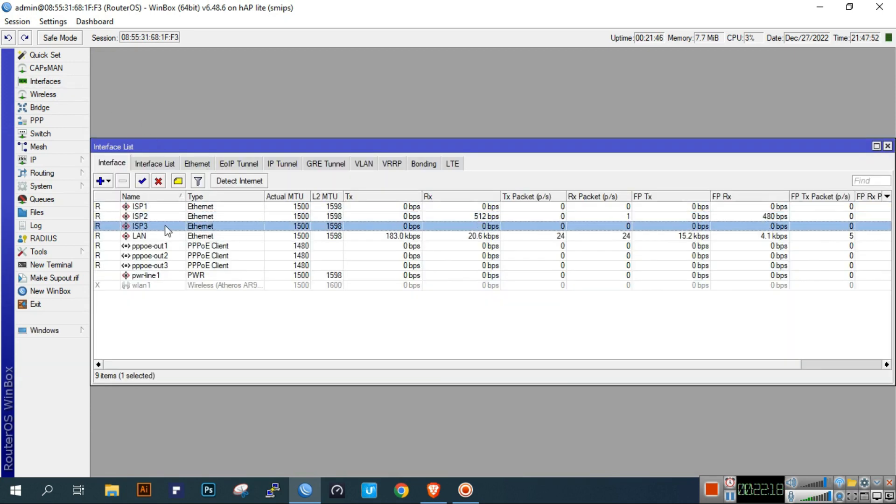
{"action": "left_click", "coordinate": [164, 209]}
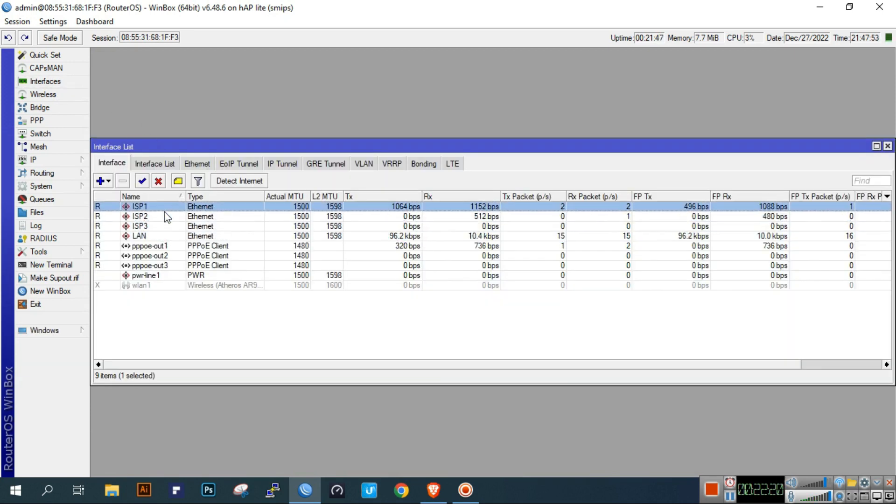
{"action": "left_click", "coordinate": [887, 146]}
- Reopen PPP and review the pppoe-out1, pppoe-out2 and pppoe-out3 clients
{"action": "left_click", "coordinate": [55, 123]}
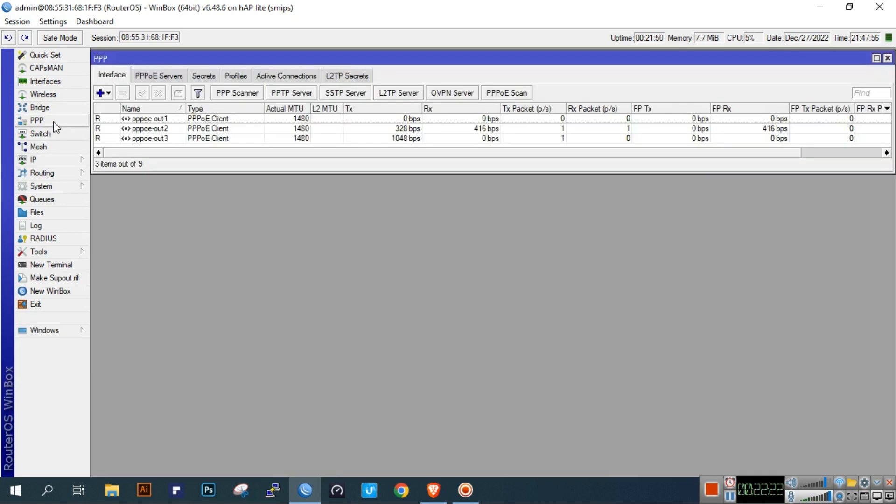
{"action": "left_click", "coordinate": [161, 119]}
{"action": "left_click", "coordinate": [161, 128]}
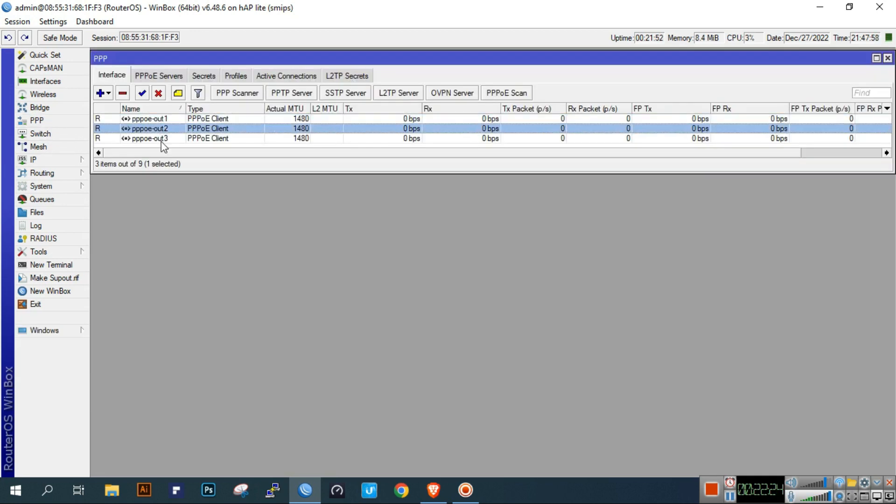
{"action": "left_click", "coordinate": [162, 140]}
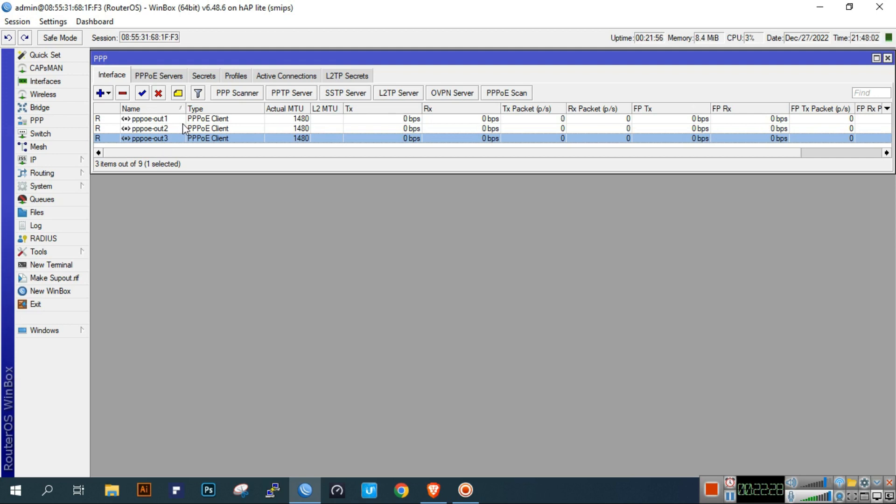
{"action": "left_click", "coordinate": [107, 94]}
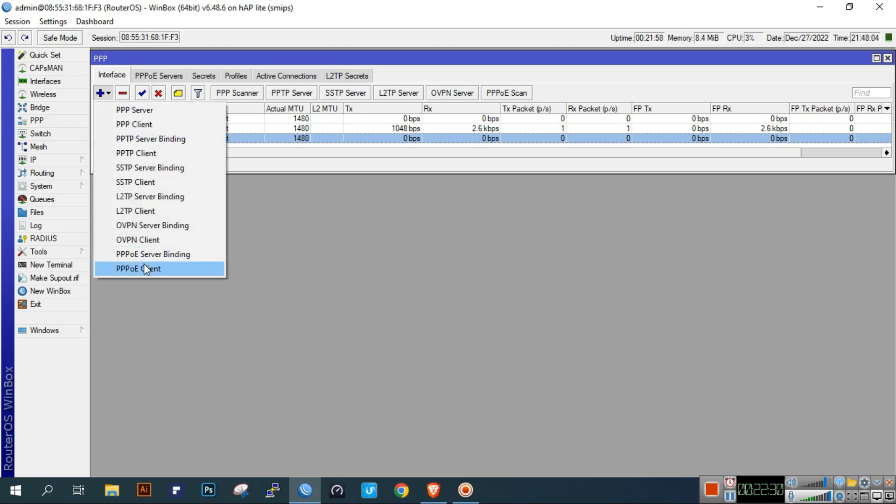
{"action": "left_click", "coordinate": [135, 269]}
{"action": "left_click", "coordinate": [358, 141]}
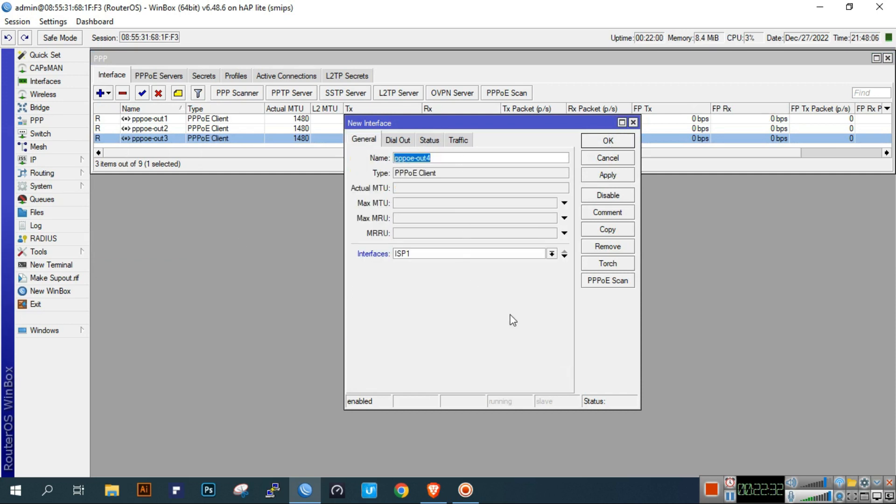
{"action": "left_click", "coordinate": [486, 253]}
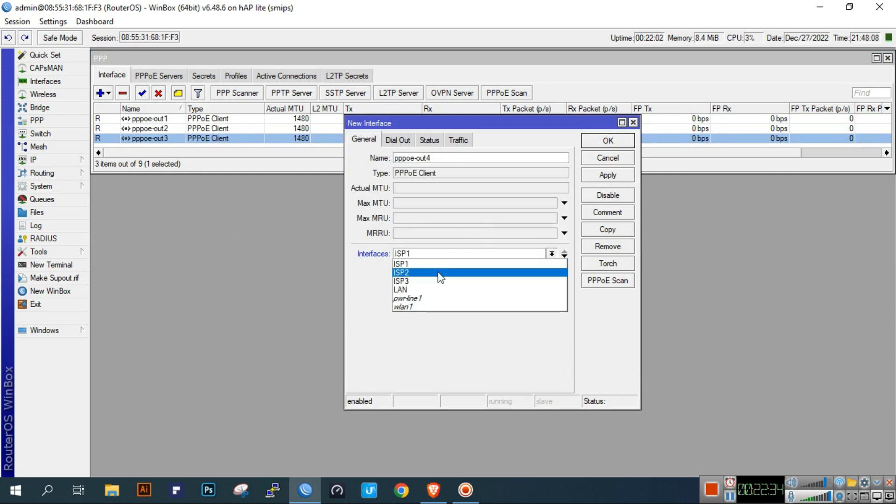
{"action": "left_click", "coordinate": [400, 139]}
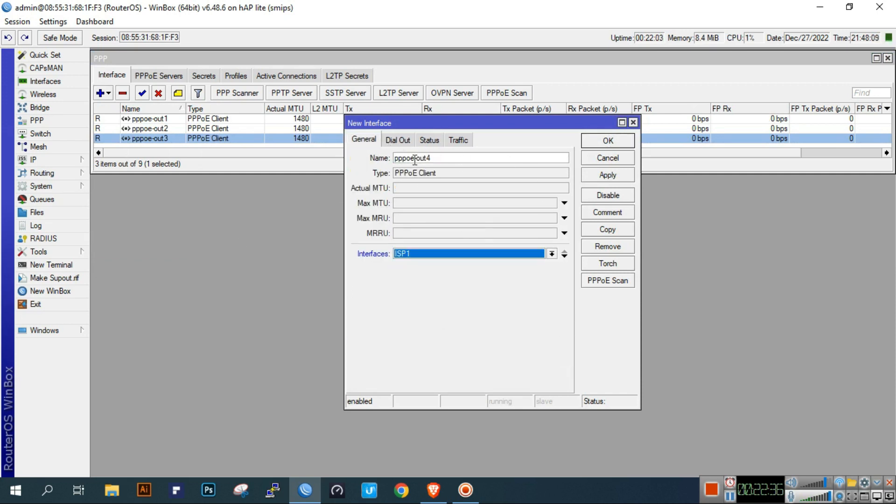
{"action": "left_click", "coordinate": [402, 140]}
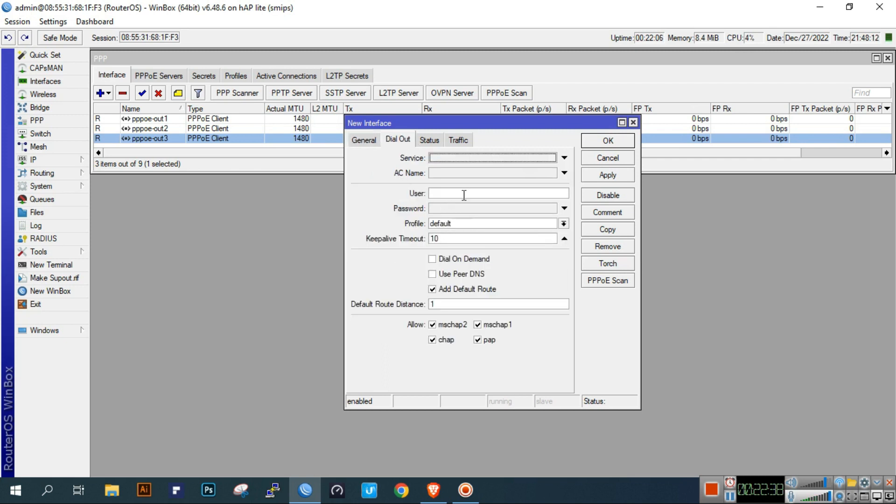
{"action": "left_click", "coordinate": [606, 161]}
{"action": "double_click", "coordinate": [242, 119]}
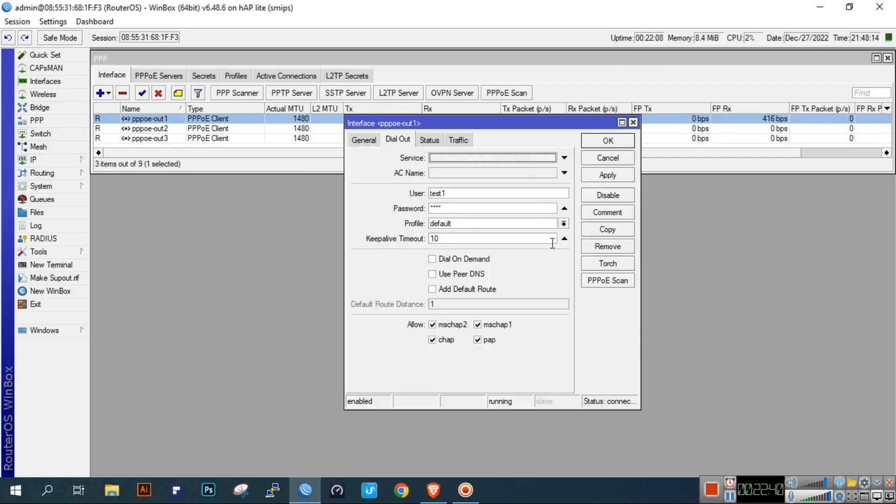
{"action": "left_click", "coordinate": [364, 140]}
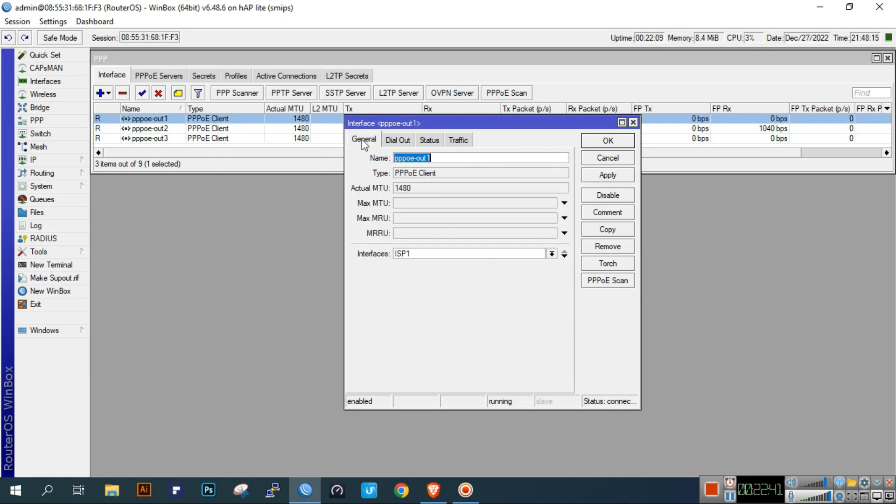
{"action": "left_click", "coordinate": [395, 141]}
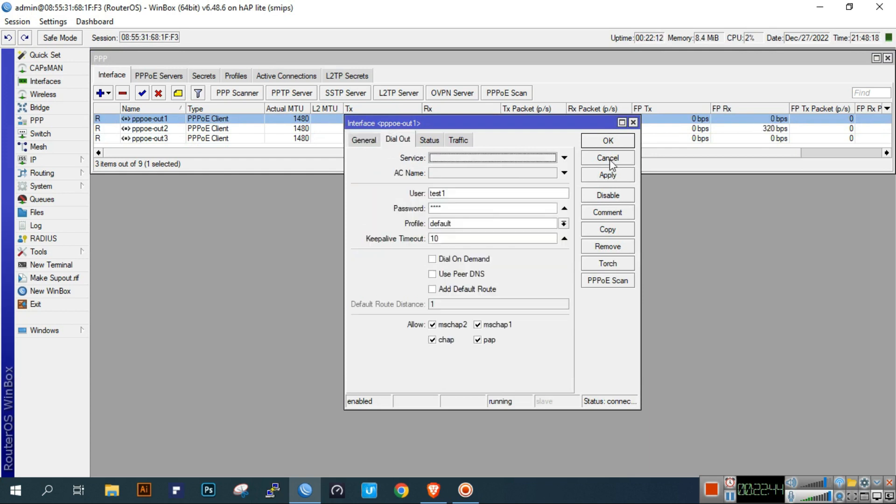
{"action": "left_click", "coordinate": [608, 160]}
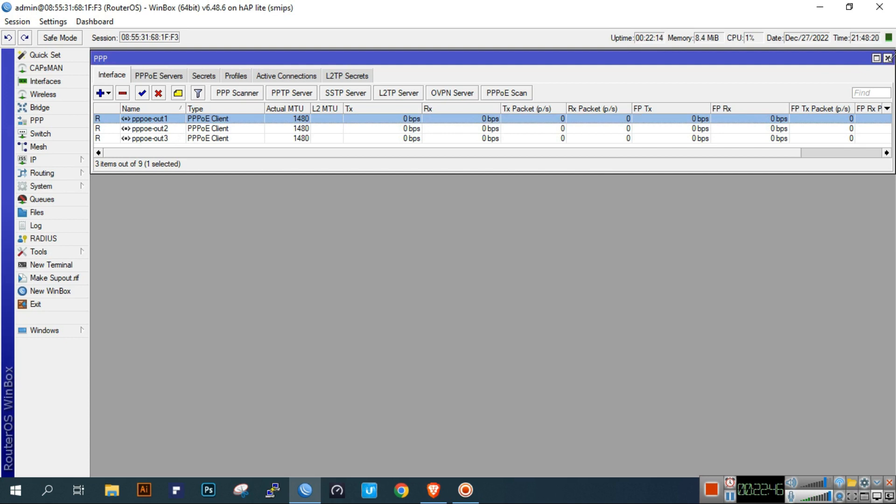
- Close PPP, review the LAN entry in IP > Addresses, then close that list
{"action": "left_click", "coordinate": [888, 59]}
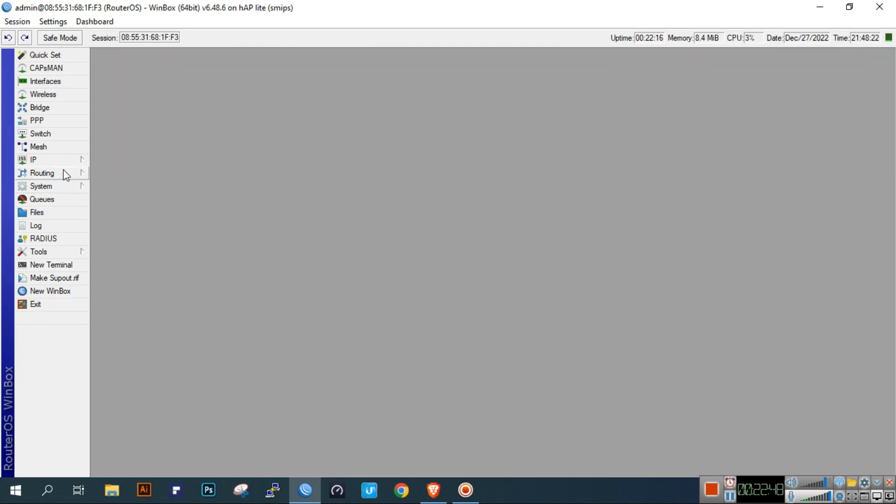
{"action": "left_click", "coordinate": [78, 161]}
{"action": "left_click", "coordinate": [113, 187]}
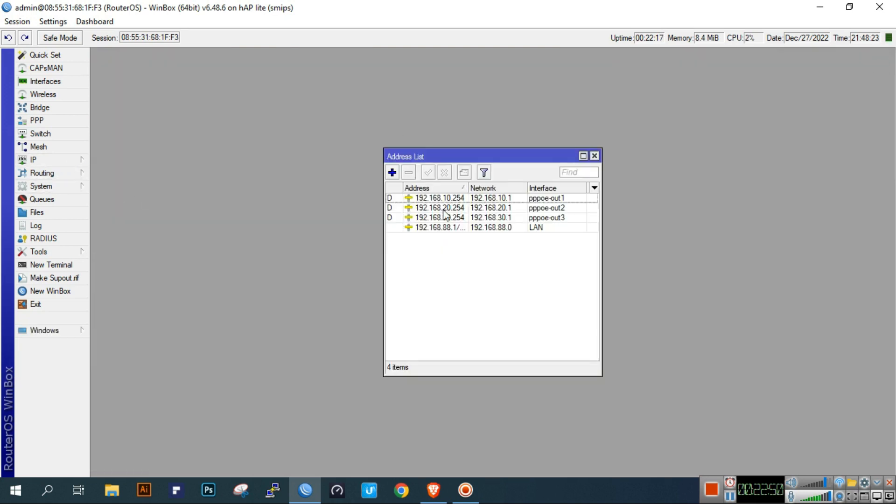
{"action": "left_click", "coordinate": [528, 228]}
{"action": "left_click", "coordinate": [594, 156]}
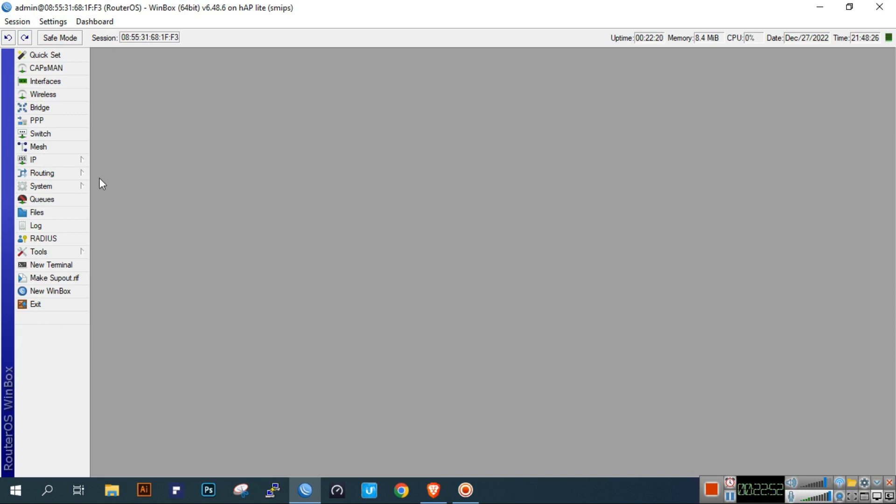
- Open IP > DNS, move it aside, and review servers 8.8.8.8 and 8.8.4.4
{"action": "left_click", "coordinate": [51, 159]}
{"action": "left_click", "coordinate": [144, 252]}
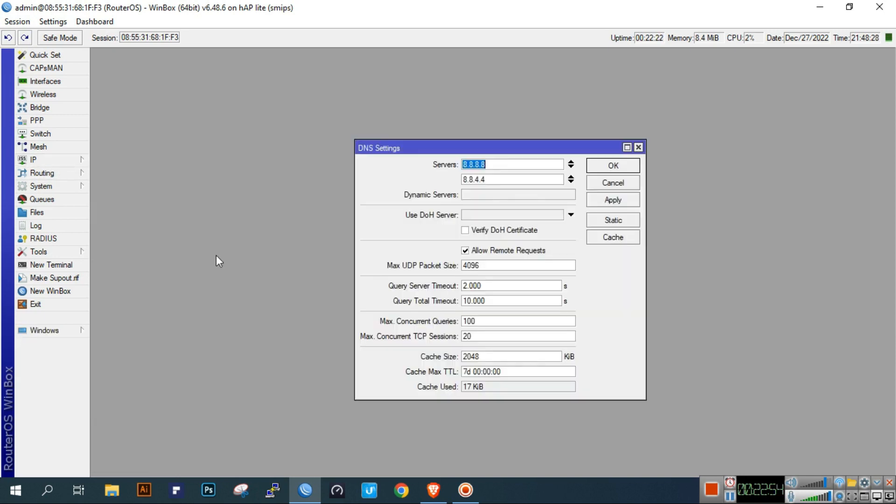
{"action": "left_click", "coordinate": [506, 167]}
{"action": "left_click_drag", "start_coordinate": [522, 152], "coordinate": [288, 79]}
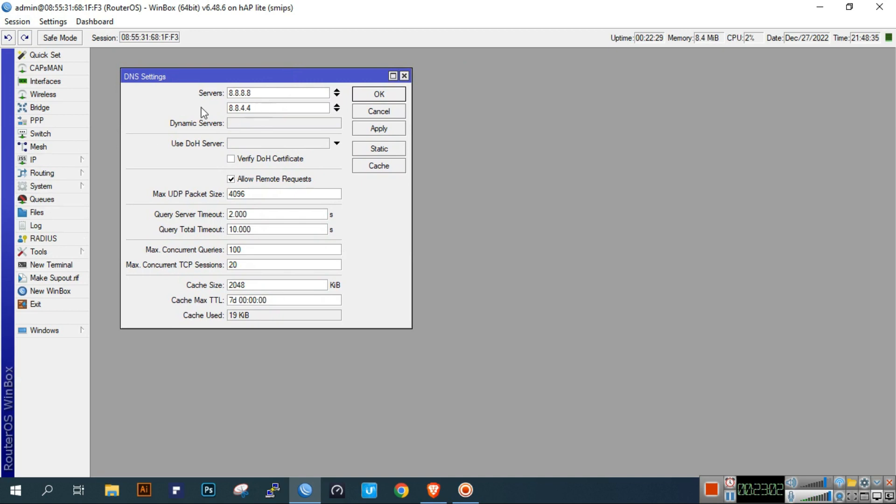
{"action": "left_click", "coordinate": [57, 162]}
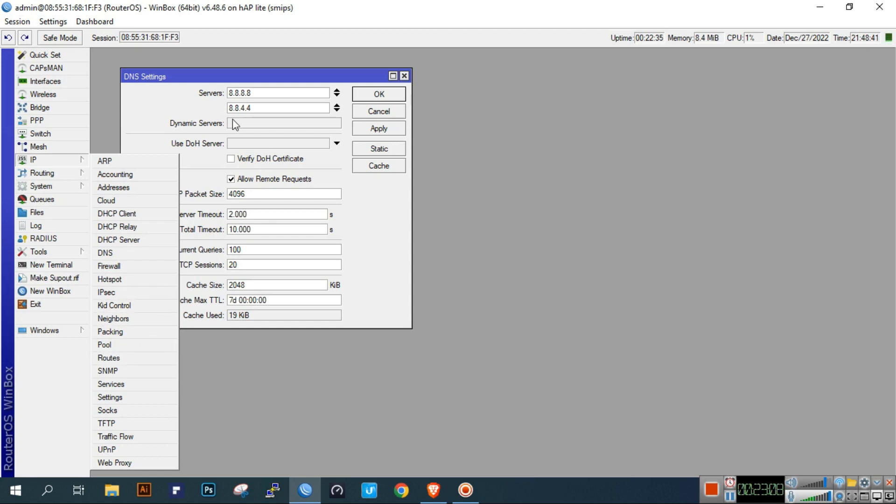
{"action": "left_click", "coordinate": [174, 103]}
{"action": "left_click", "coordinate": [270, 95]}
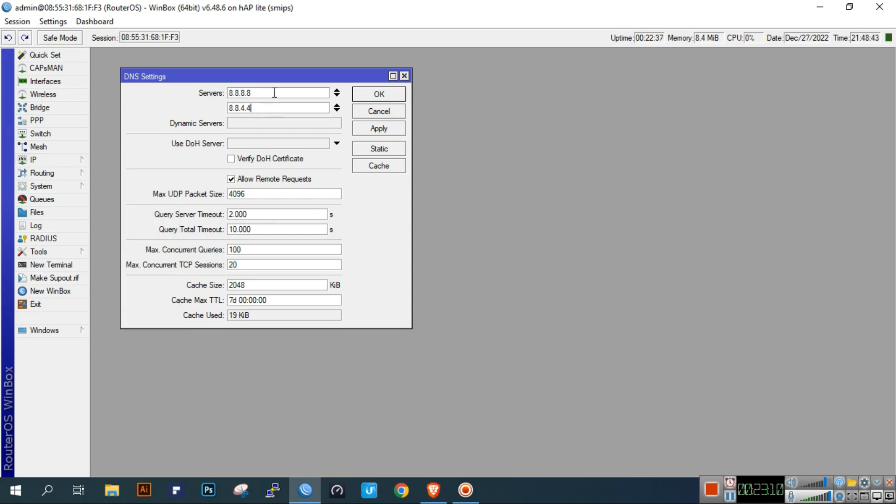
{"action": "left_click", "coordinate": [283, 108]}
- Recheck DNS servers 8.8.8.8 and 8.8.4.4, then close the DNS settings with OK
{"action": "left_click", "coordinate": [47, 160]}
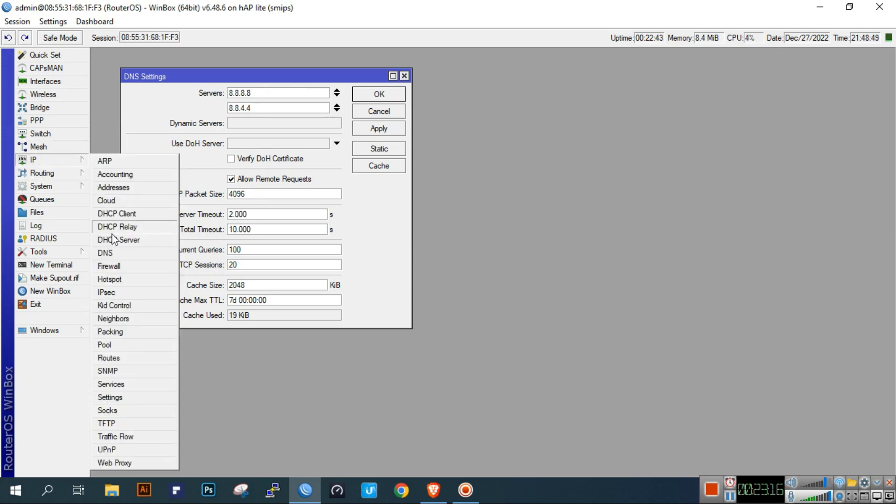
{"action": "left_click", "coordinate": [112, 253]}
{"action": "left_click", "coordinate": [269, 93]}
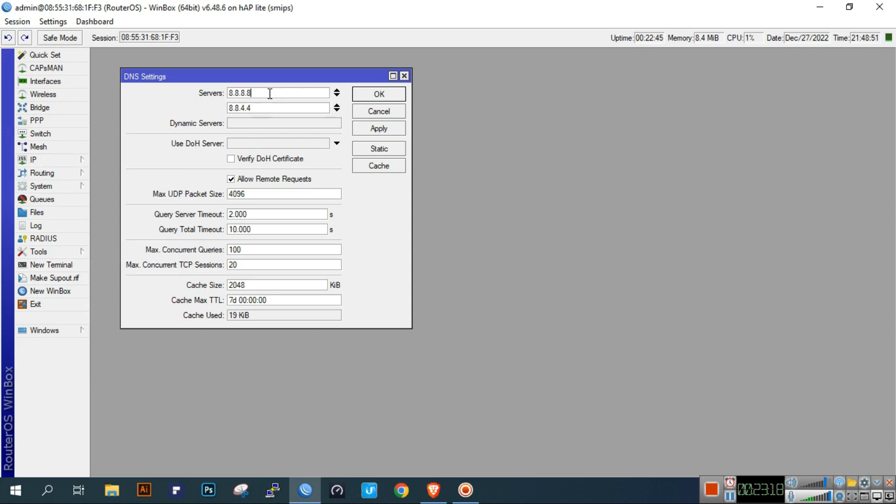
{"action": "left_click", "coordinate": [272, 113]}
{"action": "left_click", "coordinate": [376, 95]}
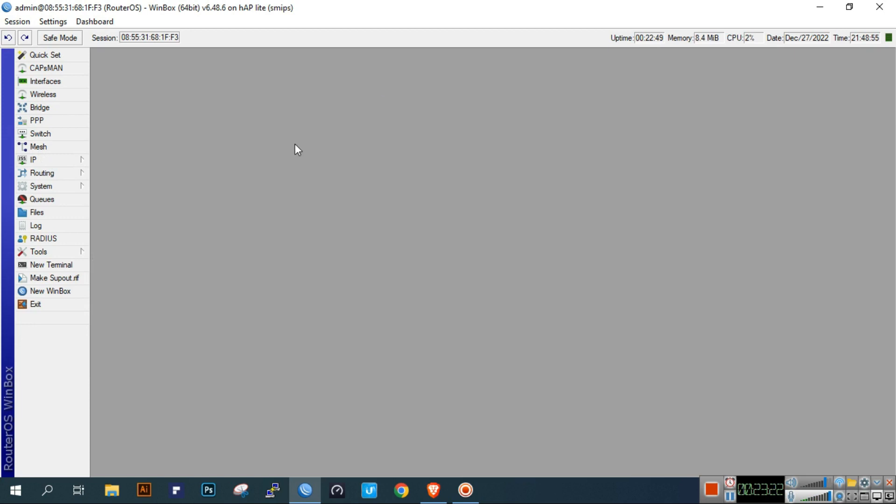
{"action": "left_click", "coordinate": [58, 163]}
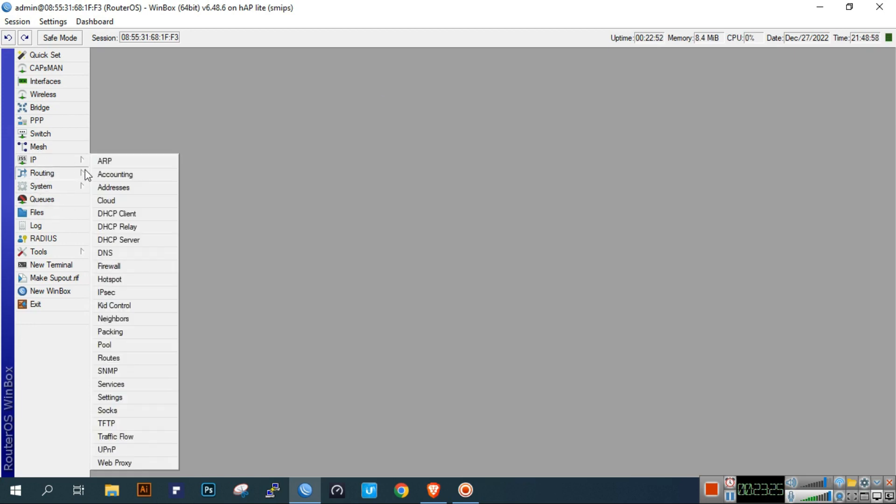
- In IP > Firewall NAT, inspect the masquerade rules for pppoe-out1 and pppoe-out2
{"action": "left_click", "coordinate": [121, 269]}
{"action": "left_click", "coordinate": [149, 203]}
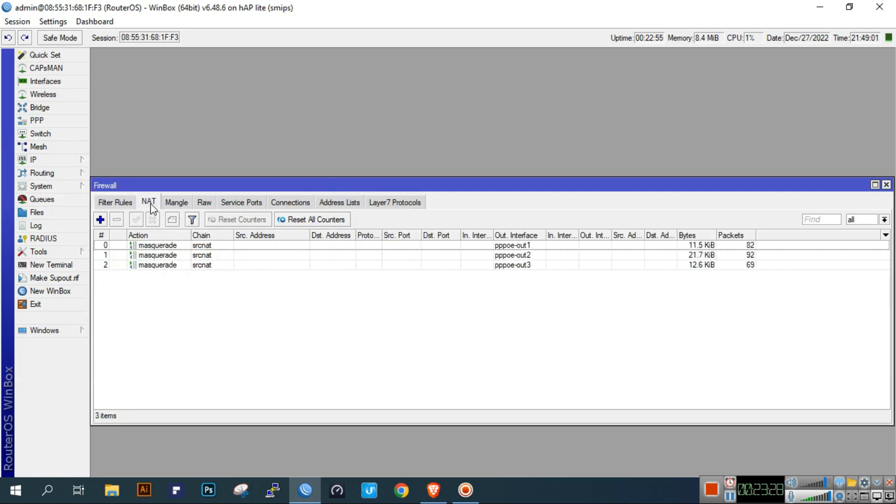
{"action": "double_click", "coordinate": [168, 246]}
{"action": "left_click", "coordinate": [387, 128]}
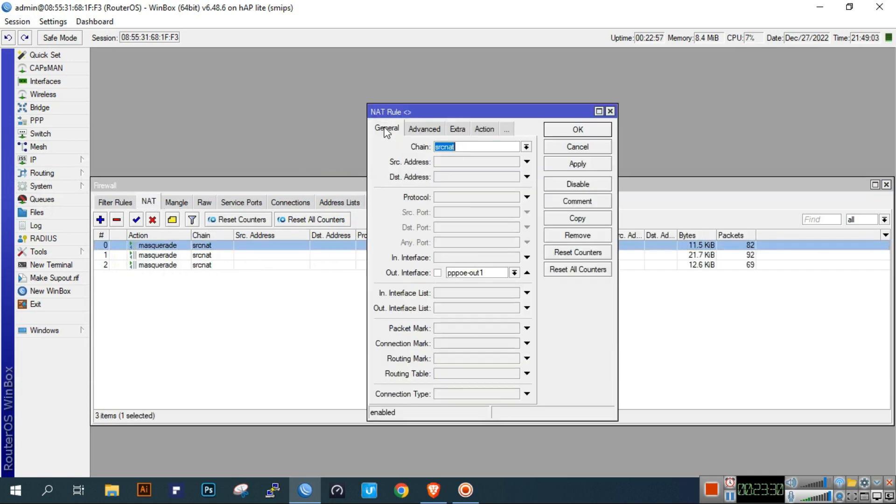
{"action": "left_click", "coordinate": [488, 134]}
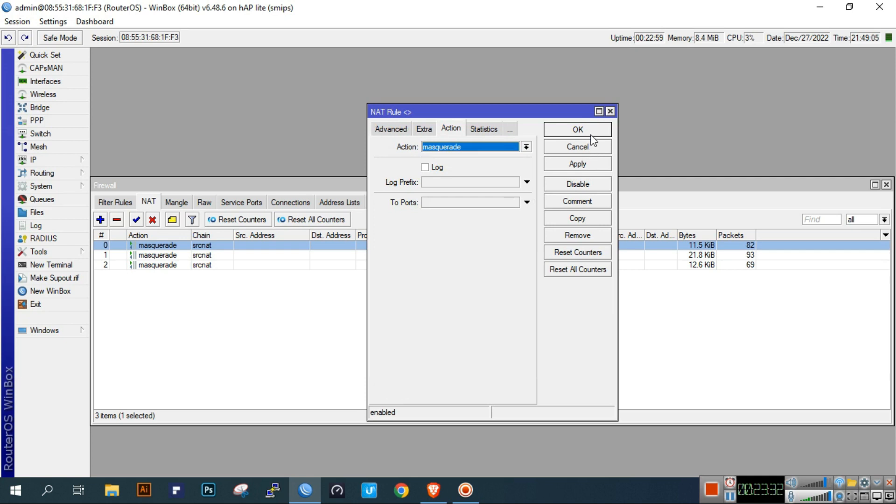
{"action": "left_click", "coordinate": [591, 131]}
{"action": "double_click", "coordinate": [403, 254]}
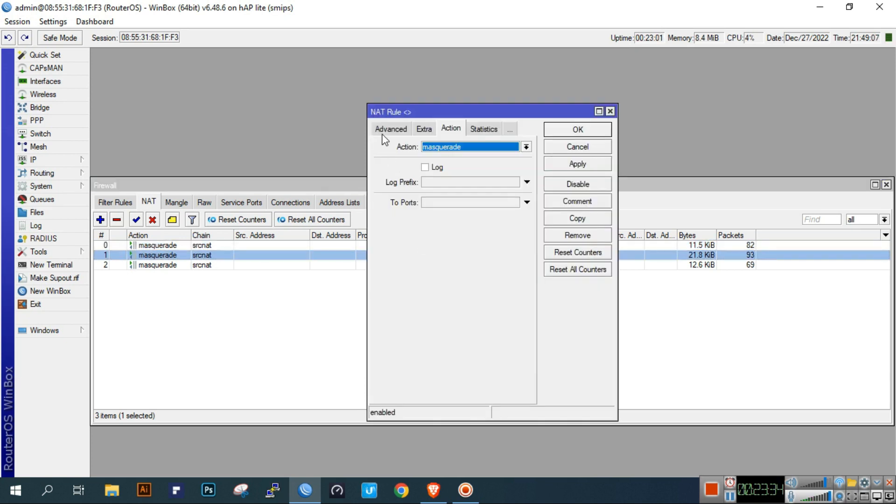
{"action": "left_click", "coordinate": [400, 128]}
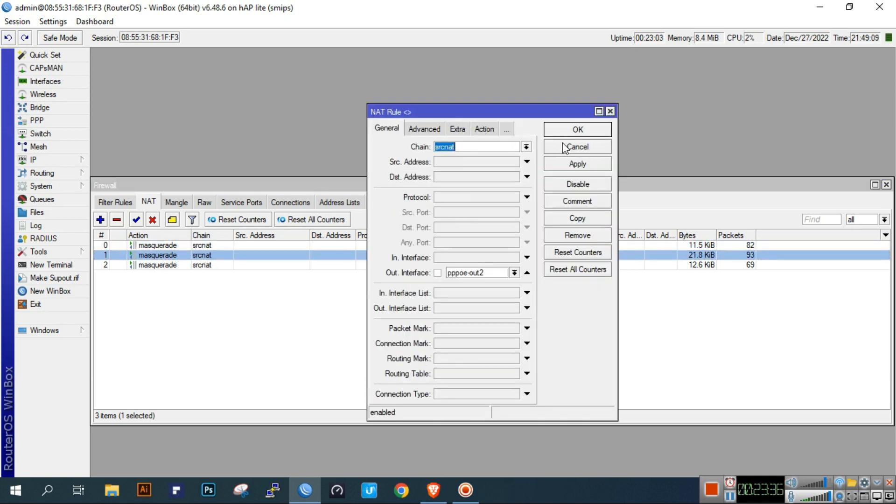
{"action": "left_click", "coordinate": [564, 147]}
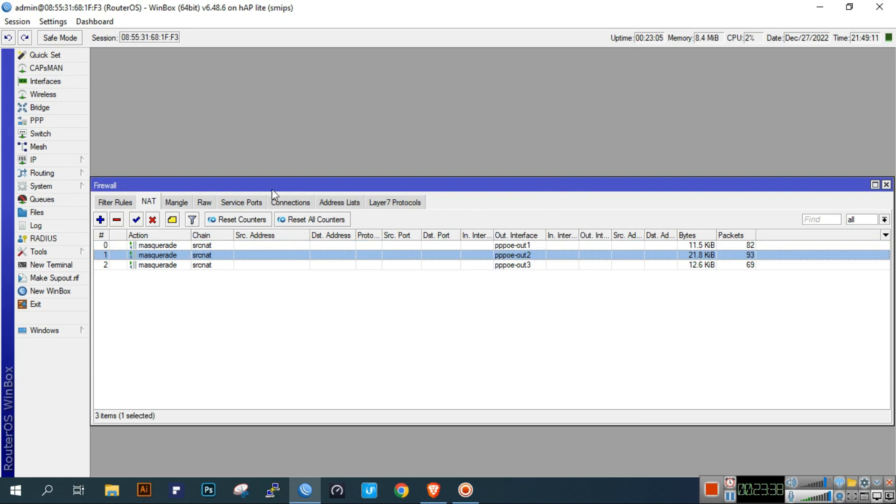
- Inspect mangle rules 0 (wan1-conn mark) and 1 on the Mangle tab
{"action": "left_click", "coordinate": [176, 202]}
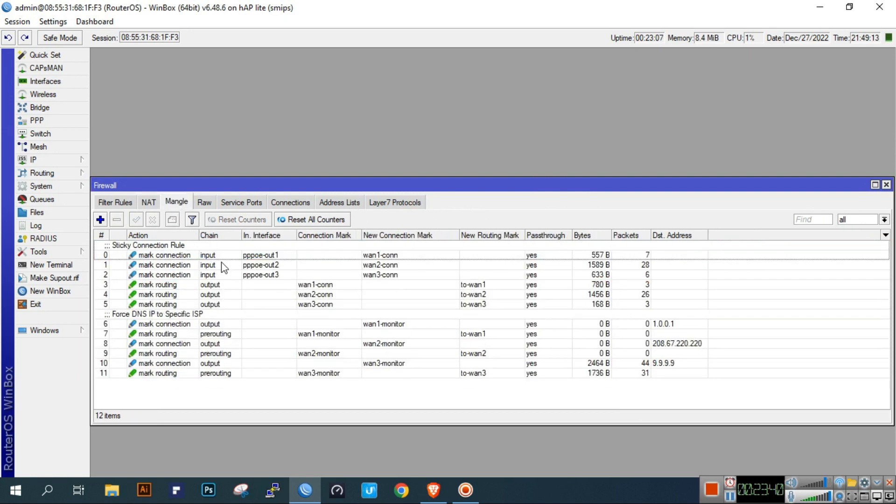
{"action": "left_click", "coordinate": [236, 257]}
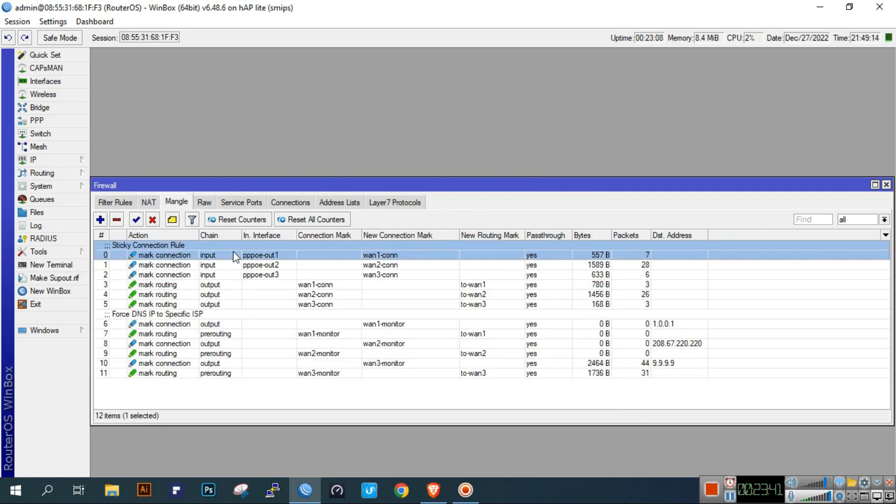
{"action": "left_click", "coordinate": [232, 304]}
{"action": "left_click", "coordinate": [237, 295]}
{"action": "double_click", "coordinate": [362, 254]}
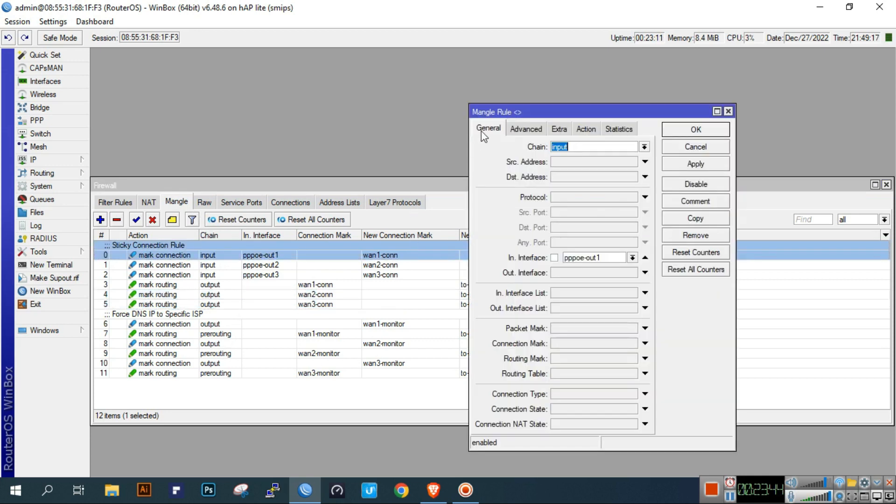
{"action": "left_click", "coordinate": [587, 130]}
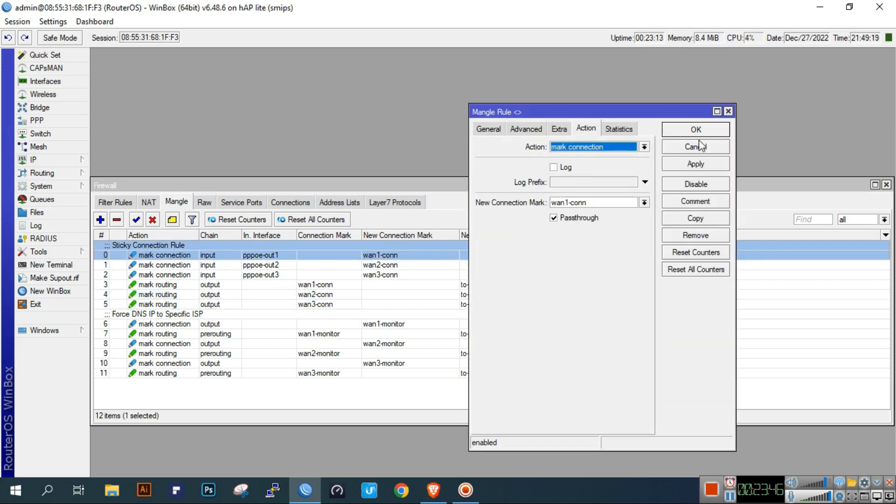
{"action": "left_click", "coordinate": [701, 146]}
{"action": "double_click", "coordinate": [445, 266]}
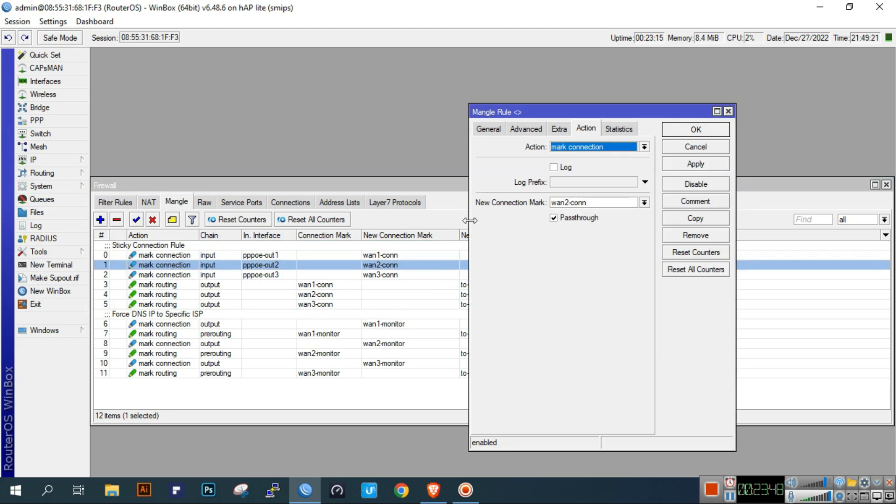
{"action": "left_click", "coordinate": [487, 127]}
{"action": "left_click", "coordinate": [693, 131]}
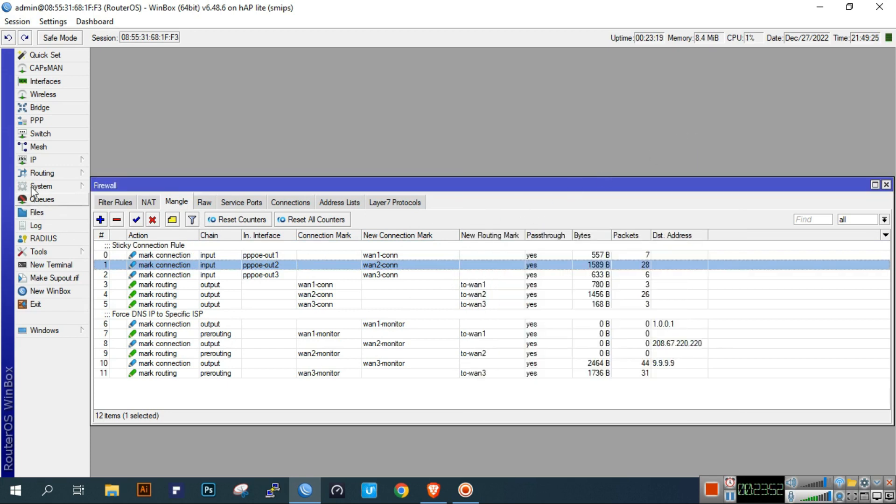
{"action": "left_click", "coordinate": [33, 160]}
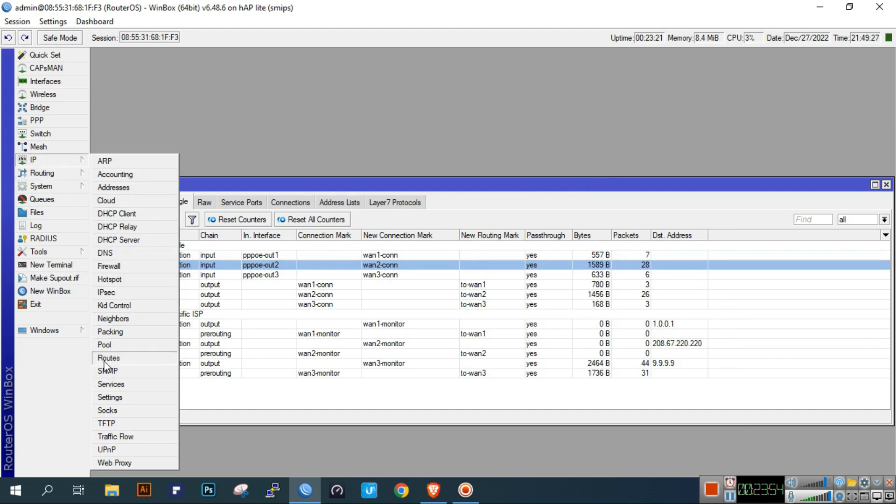
- Open the 0.0.0.0/0 default route and review its gateways 192.168.20.1 and 192.168.30.1
{"action": "left_click", "coordinate": [108, 359]}
{"action": "left_click", "coordinate": [241, 115]}
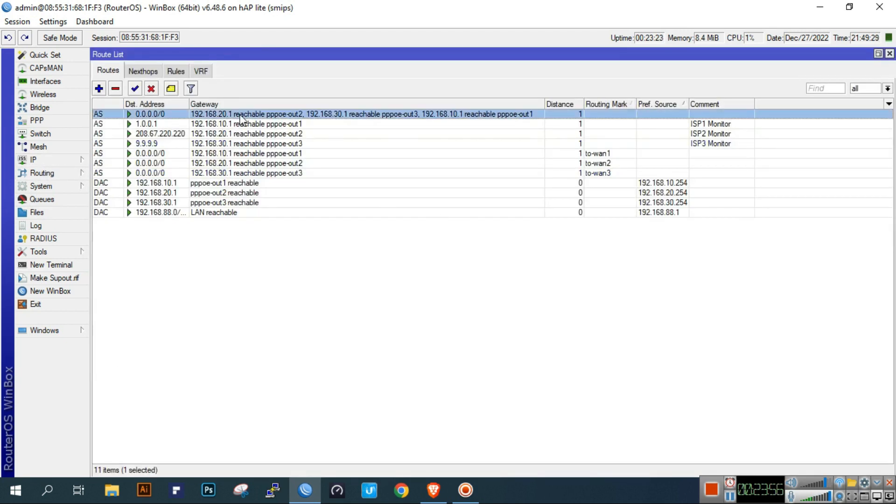
{"action": "double_click", "coordinate": [240, 118]}
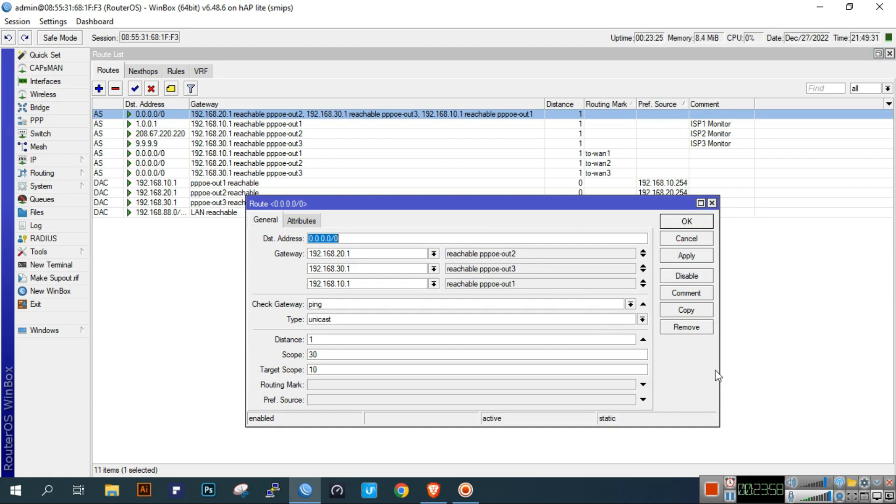
{"action": "left_click", "coordinate": [361, 252]}
{"action": "left_click", "coordinate": [368, 269]}
{"action": "left_click", "coordinate": [381, 269]}
{"action": "left_click", "coordinate": [371, 270]}
{"action": "left_click_drag", "start_coordinate": [571, 210], "coordinate": [603, 243]}
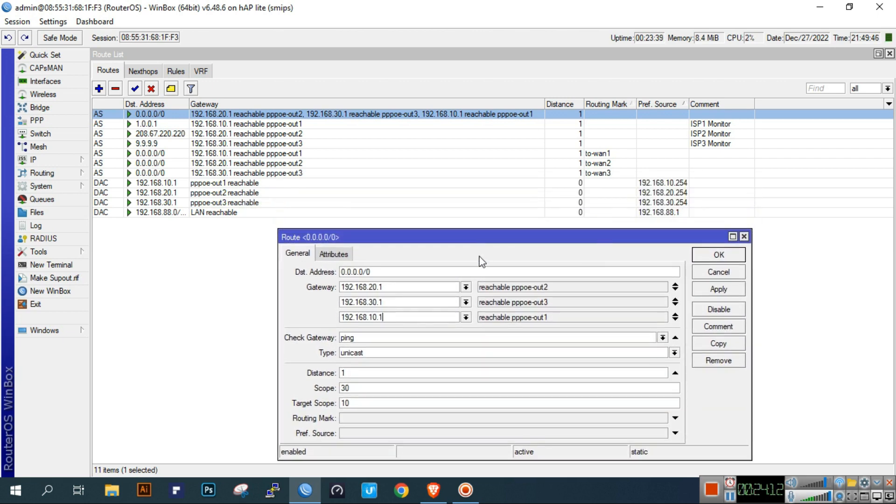
{"action": "left_click_drag", "start_coordinate": [473, 237], "coordinate": [463, 190]}
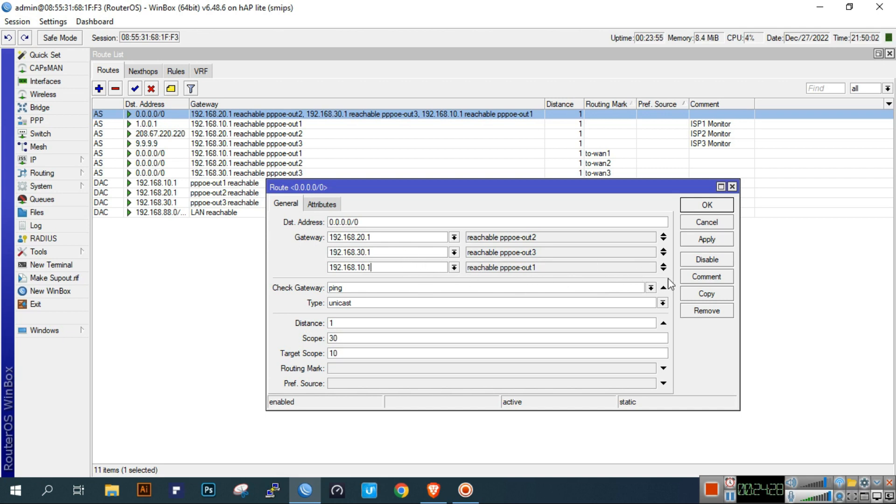
- Add 192.168.10.1 as an extra gateway on the default route and apply
{"action": "left_click", "coordinate": [662, 270]}
{"action": "double_click", "coordinate": [394, 269]}
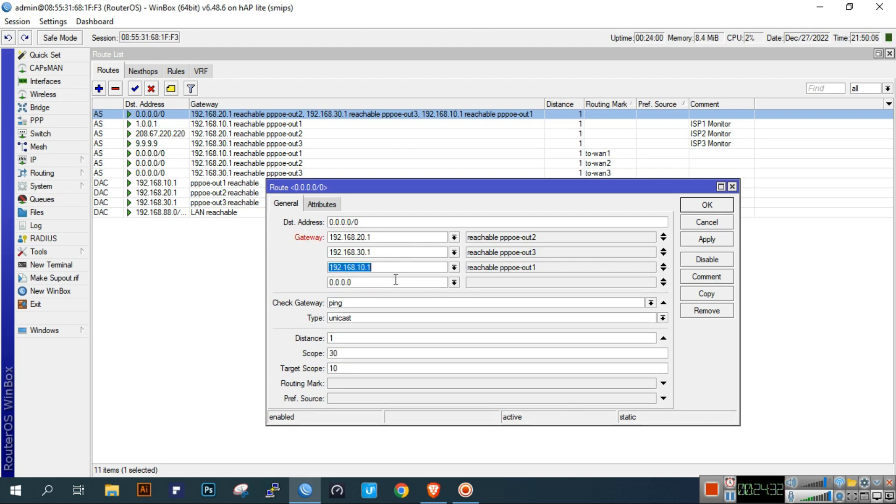
{"action": "key", "text": "ctrl+c"}
{"action": "double_click", "coordinate": [394, 283]}
{"action": "key", "text": "ctrl+v"}
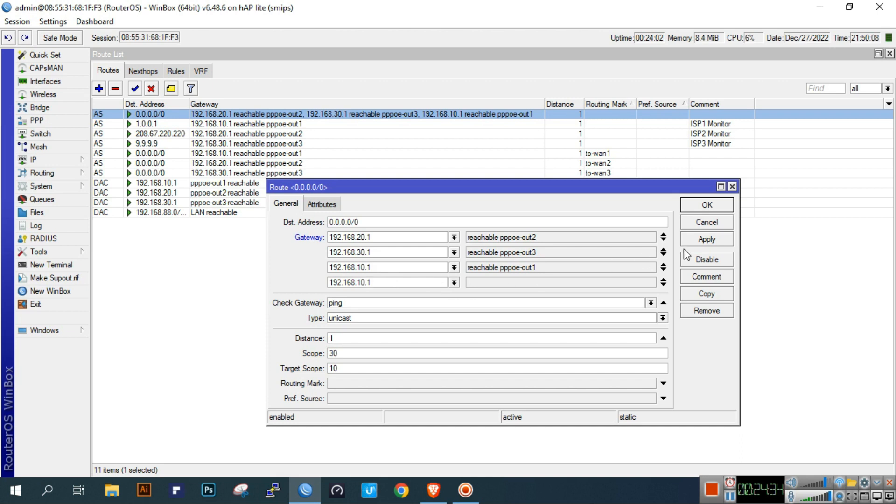
{"action": "left_click", "coordinate": [707, 240]}
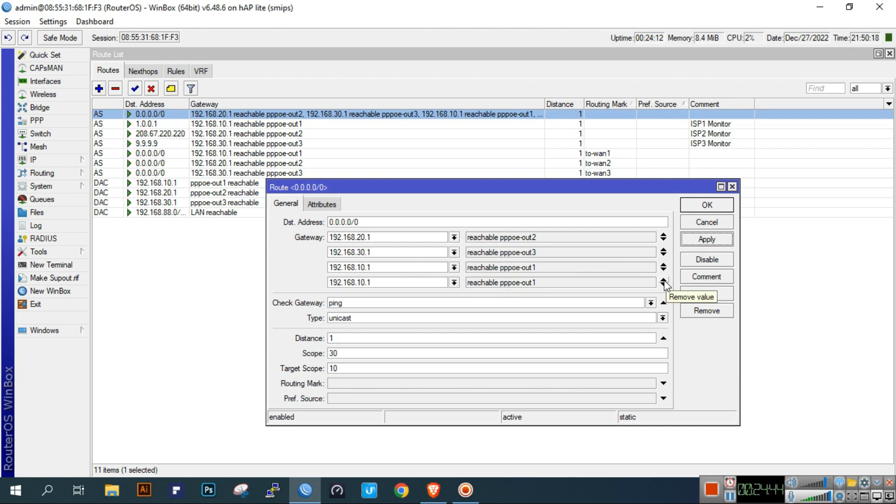
- Remove the duplicate fourth gateway entry, apply, and save the default route
{"action": "left_click", "coordinate": [403, 239]}
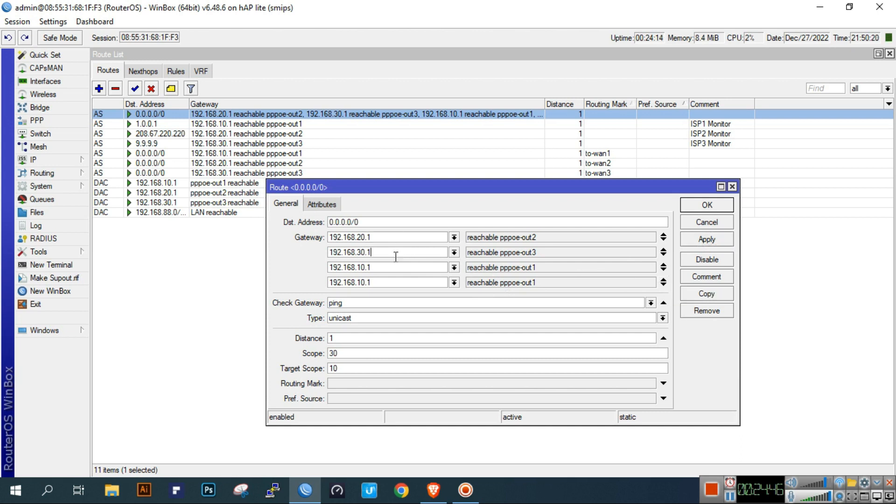
{"action": "left_click", "coordinate": [663, 282]}
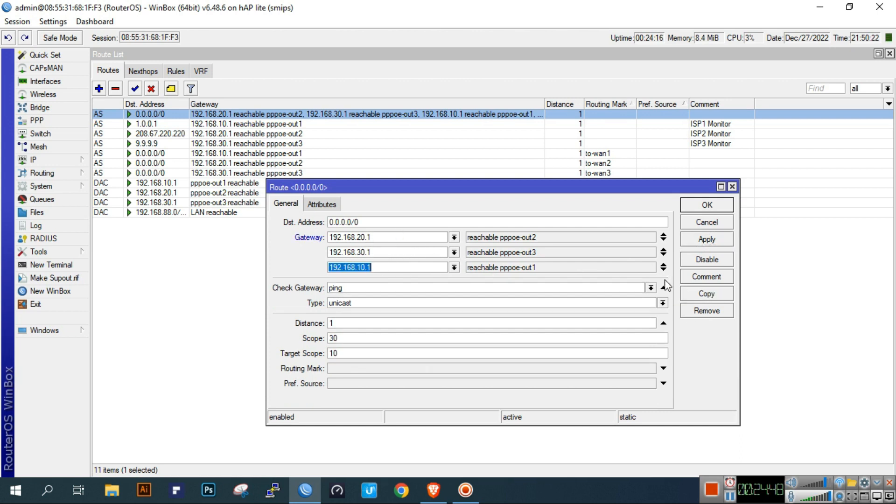
{"action": "left_click", "coordinate": [706, 239]}
{"action": "left_click", "coordinate": [706, 205]}
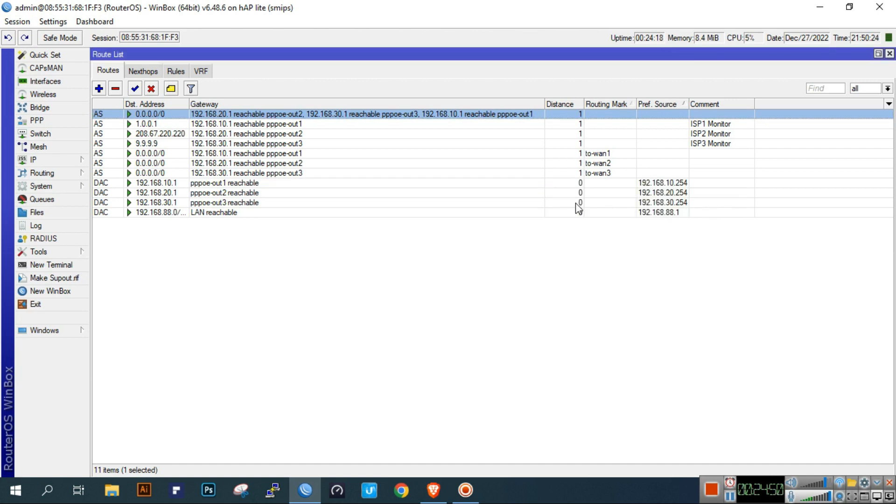
- Review the to-wan1 default route and its routing mark options without changes
{"action": "double_click", "coordinate": [628, 154]}
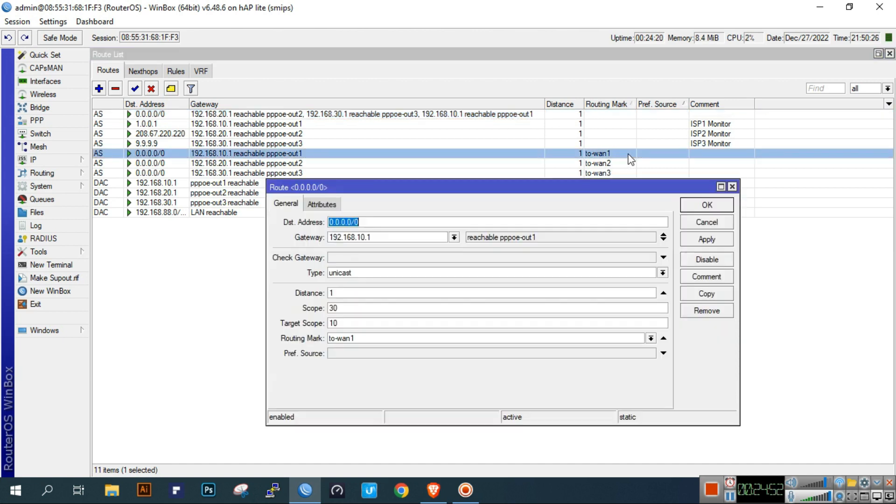
{"action": "left_click", "coordinate": [399, 237]}
{"action": "left_click", "coordinate": [650, 338]}
{"action": "left_click", "coordinate": [727, 368]}
{"action": "double_click", "coordinate": [387, 238]}
{"action": "left_click", "coordinate": [387, 238]}
{"action": "left_click", "coordinate": [727, 205]}
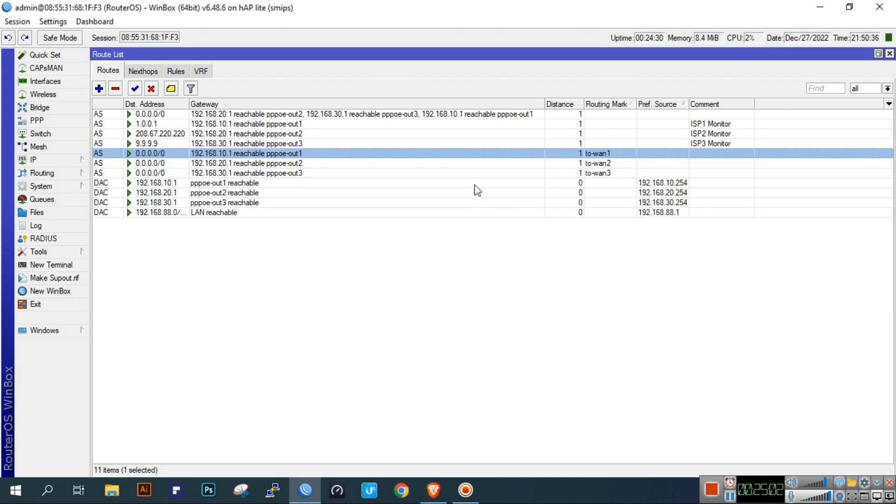
- Review the to-wan2 and to-wan3 default routes, then select the 1.0.0.1 monitor route
{"action": "double_click", "coordinate": [502, 164]}
{"action": "left_click", "coordinate": [709, 214]}
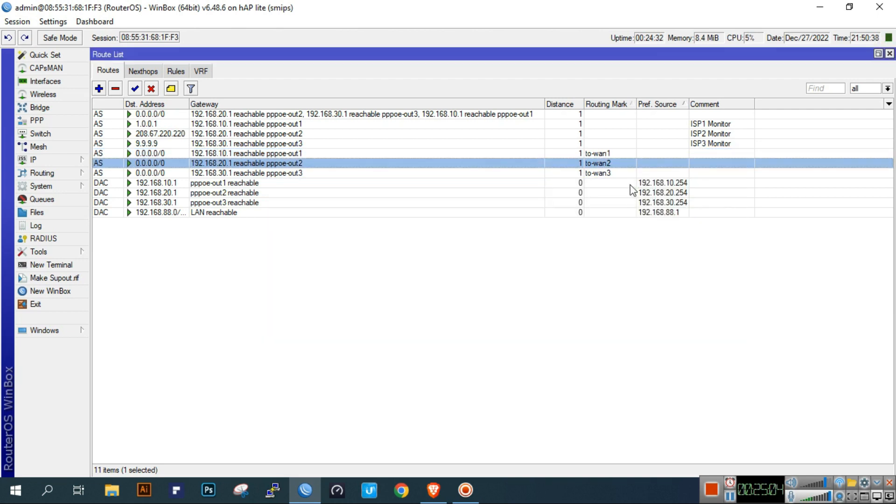
{"action": "left_click", "coordinate": [631, 173]}
{"action": "double_click", "coordinate": [631, 173]}
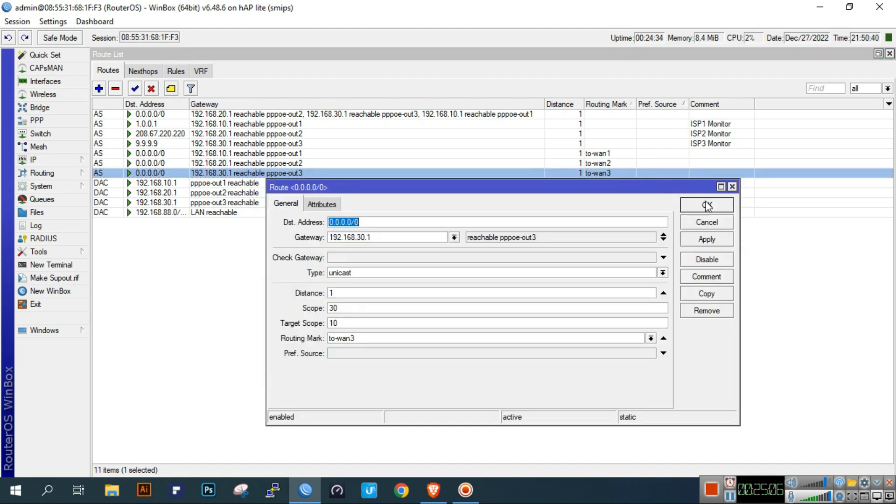
{"action": "left_click", "coordinate": [699, 206]}
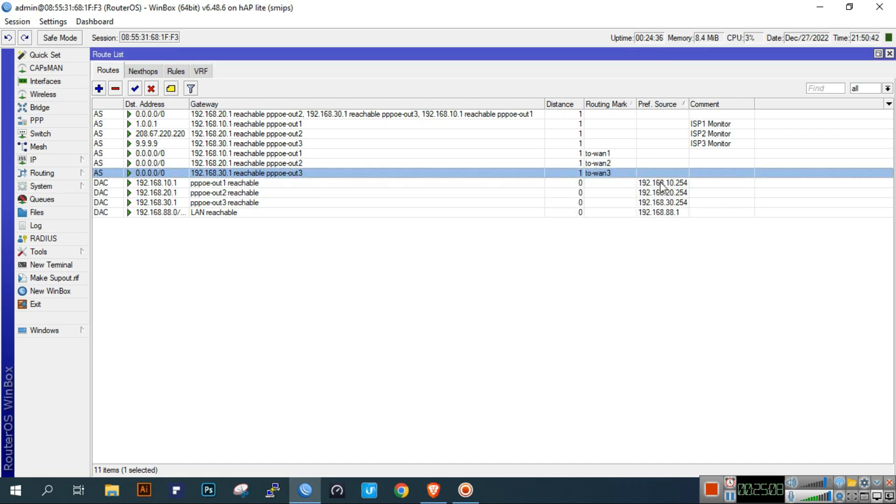
{"action": "left_click", "coordinate": [740, 125]}
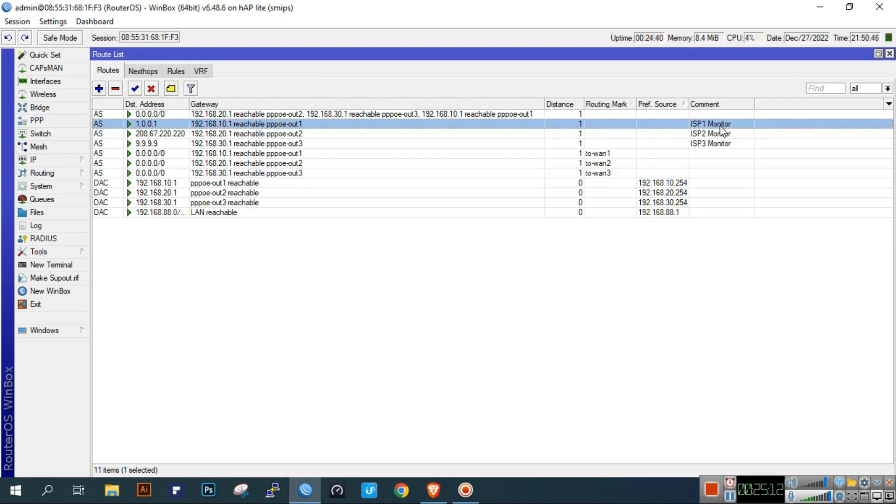
- Open the 1.0.0.1 monitor route and inspect its destination address 1.0.0.1
{"action": "double_click", "coordinate": [721, 125]}
{"action": "left_click", "coordinate": [386, 241]}
{"action": "double_click", "coordinate": [377, 226]}
{"action": "left_click", "coordinate": [392, 241]}
{"action": "left_click", "coordinate": [384, 221]}
{"action": "double_click", "coordinate": [383, 222]}
{"action": "left_click", "coordinate": [381, 239]}
{"action": "double_click", "coordinate": [379, 223]}
{"action": "left_click", "coordinate": [383, 239]}
- Check the 1.0.0.1 route's gateway 192.168.10.1 and target scope 10, then close it
{"action": "left_click_drag", "start_coordinate": [385, 239], "coordinate": [325, 237]}
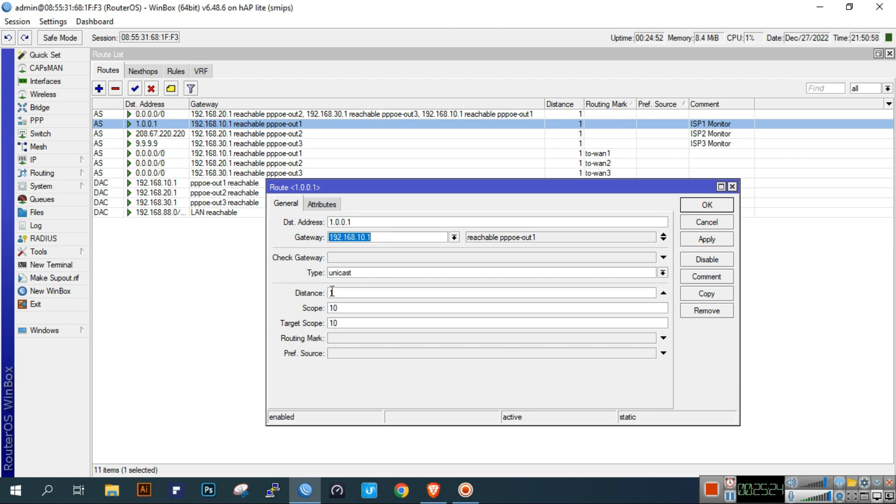
{"action": "left_click", "coordinate": [373, 308]}
{"action": "double_click", "coordinate": [361, 327]}
{"action": "left_click", "coordinate": [414, 323]}
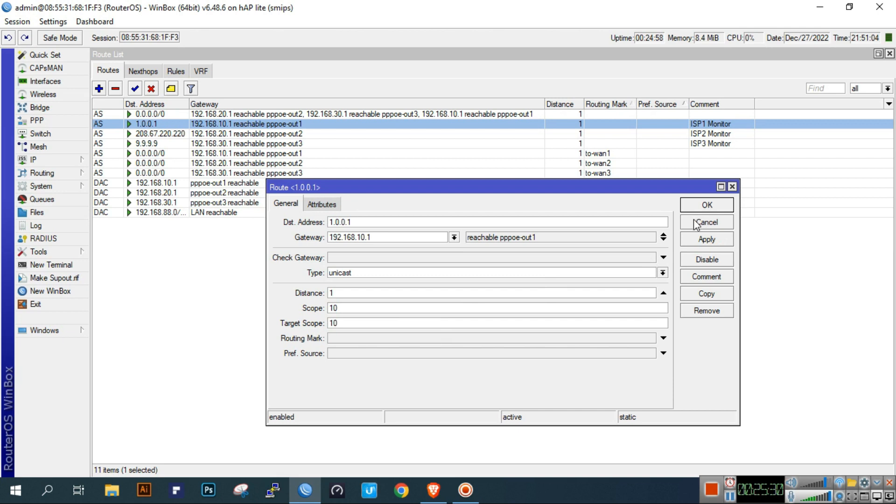
{"action": "left_click", "coordinate": [704, 206]}
- Review the 208.67.220.220 and 9.9.9.9 monitor routes, then close the Route List
{"action": "double_click", "coordinate": [733, 136]}
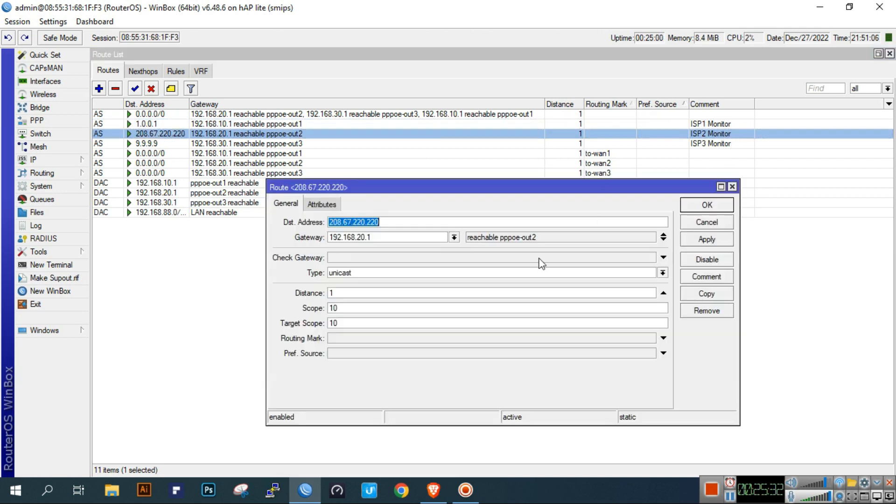
{"action": "left_click", "coordinate": [410, 223]}
{"action": "left_click", "coordinate": [706, 205]}
{"action": "double_click", "coordinate": [726, 144]}
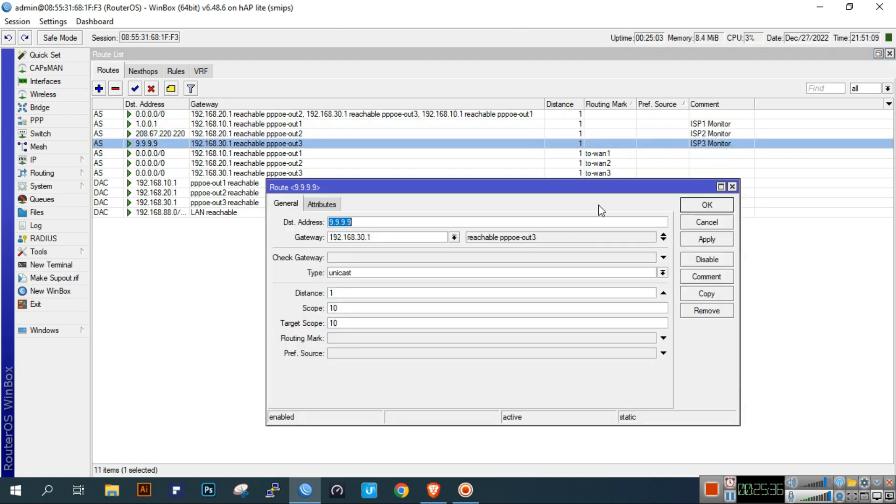
{"action": "left_click", "coordinate": [382, 307]}
{"action": "left_click", "coordinate": [733, 187]}
{"action": "left_click", "coordinate": [654, 305]}
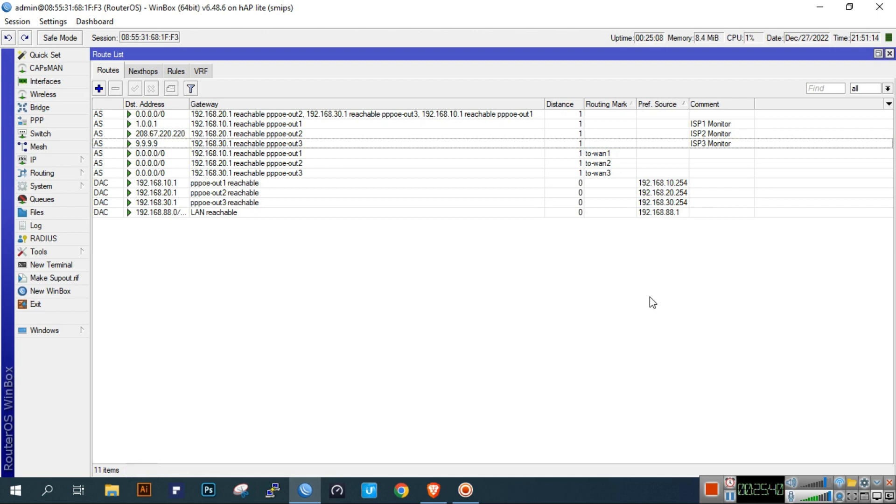
{"action": "left_click", "coordinate": [889, 54]}
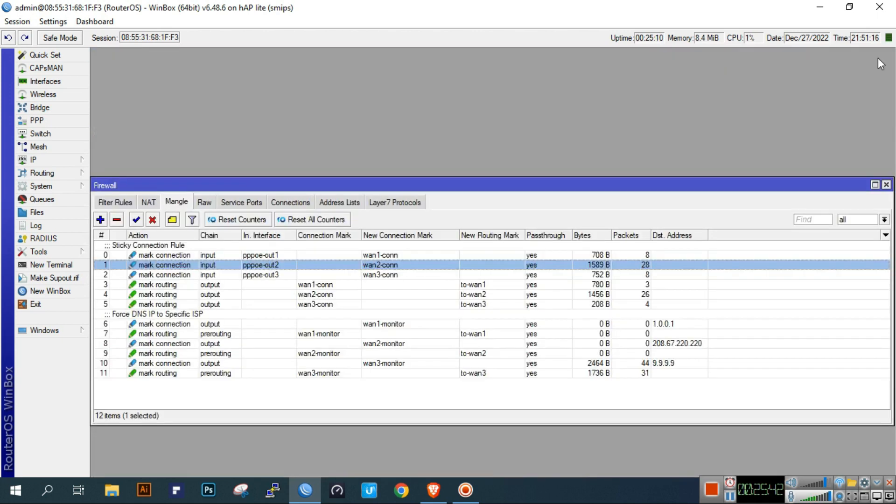
- Review mangle rule 6's 1.0.0.1 destination match and connection-marking action without changes
{"action": "left_click", "coordinate": [173, 325]}
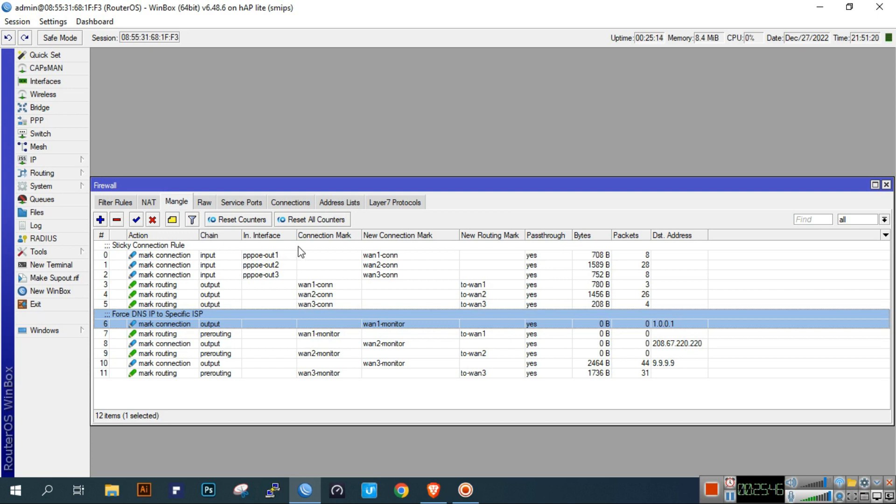
{"action": "double_click", "coordinate": [247, 325]}
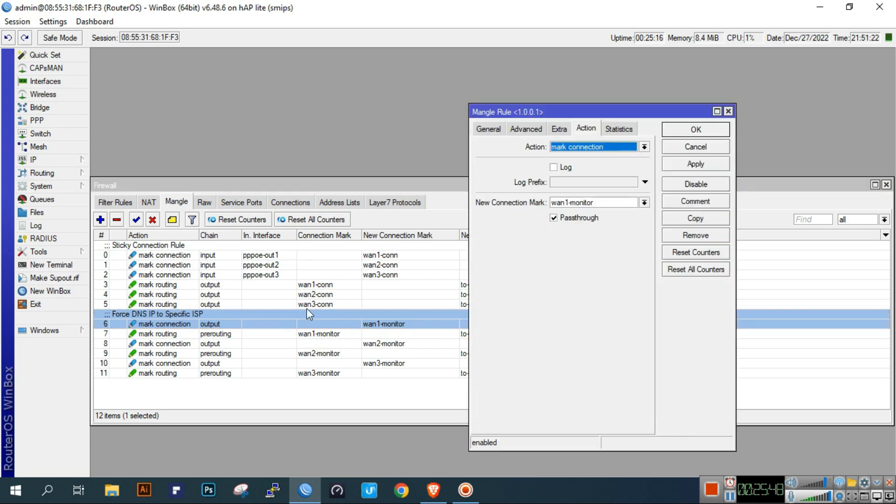
{"action": "left_click", "coordinate": [498, 132]}
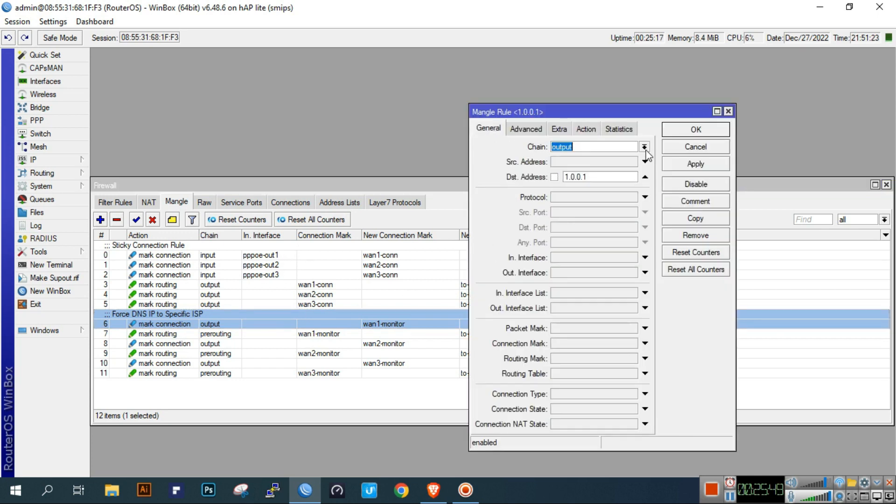
{"action": "double_click", "coordinate": [611, 179]}
{"action": "left_click", "coordinate": [613, 176]}
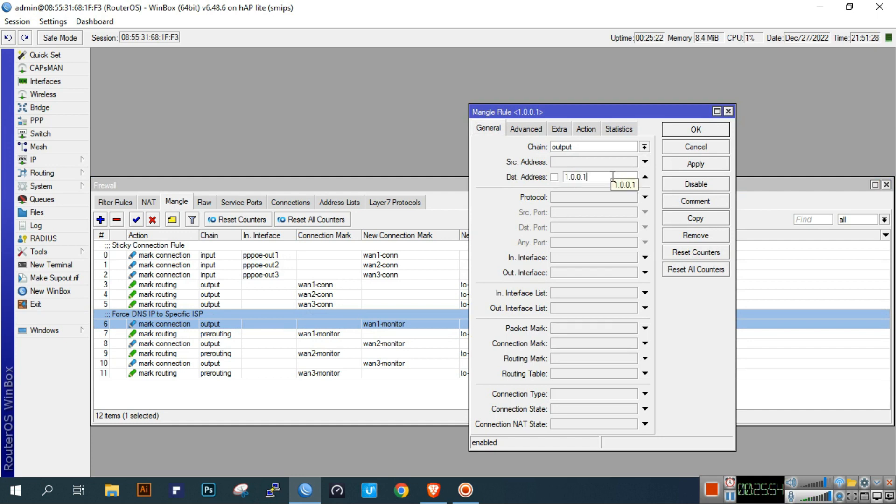
{"action": "left_click", "coordinate": [589, 131]}
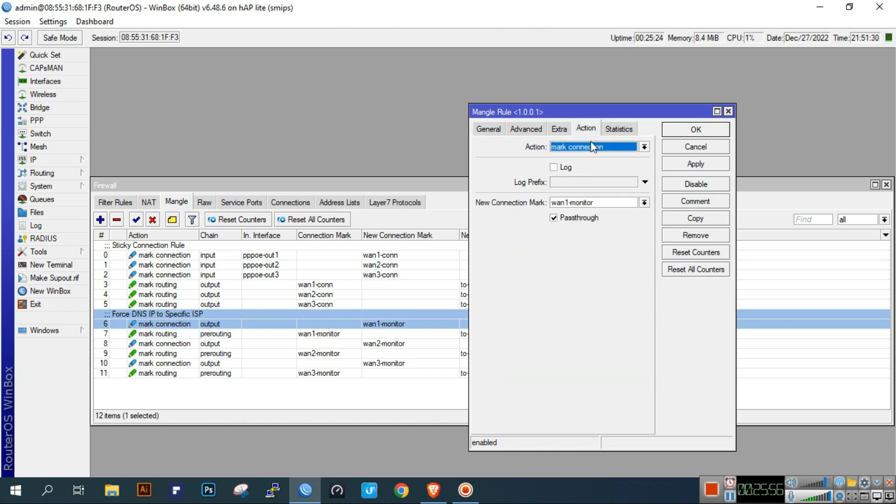
{"action": "left_click", "coordinate": [684, 149]}
- Review mangle rule 7's conditions and routing mark action, then show Filter Rules
{"action": "double_click", "coordinate": [326, 334]}
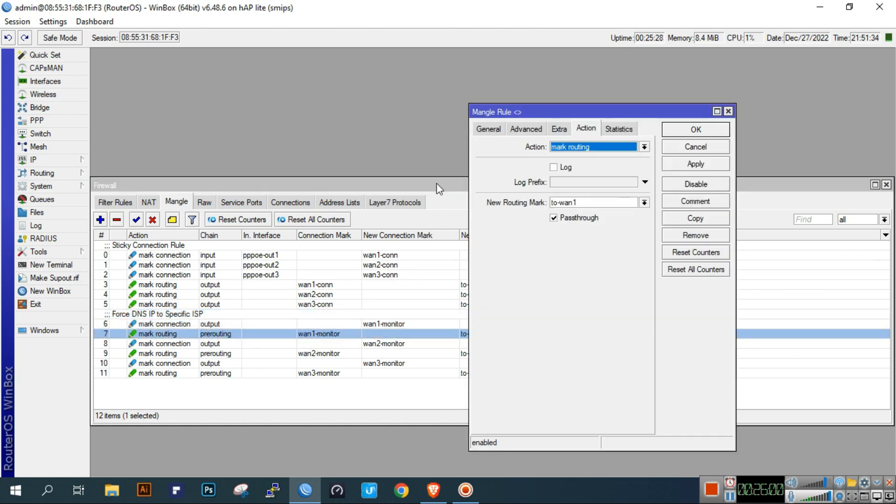
{"action": "left_click", "coordinate": [487, 128]}
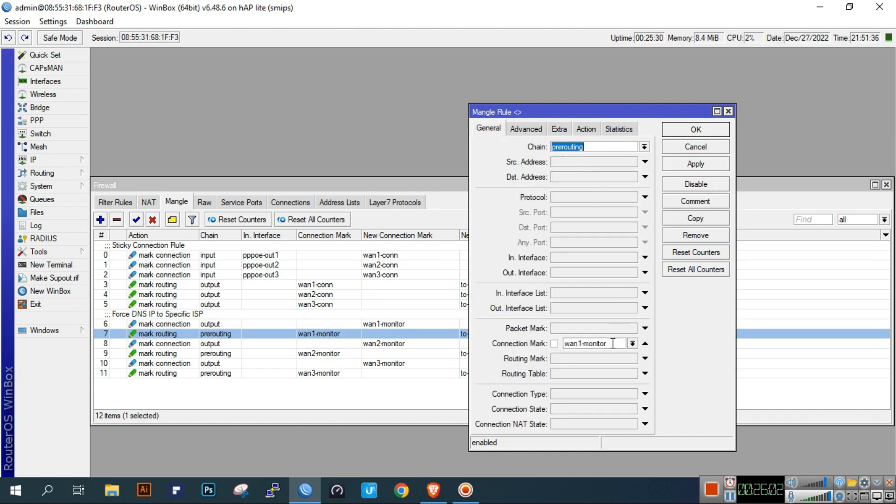
{"action": "left_click", "coordinate": [591, 133]}
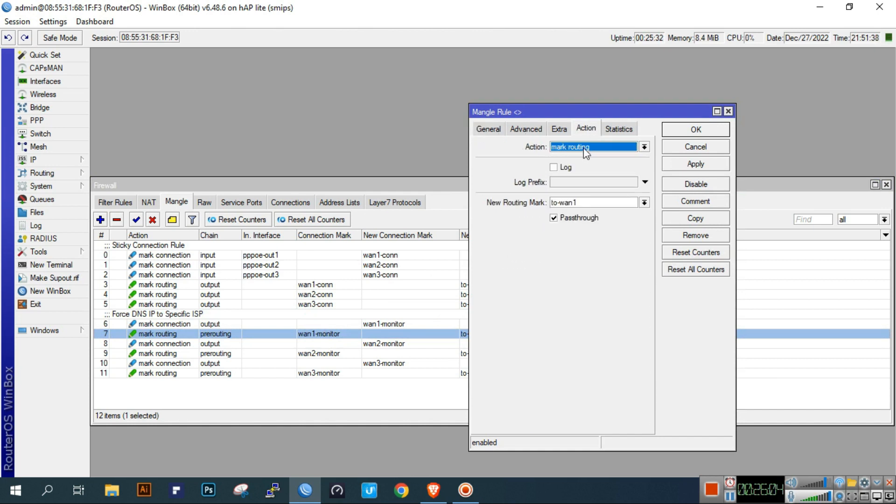
{"action": "left_click", "coordinate": [700, 148]}
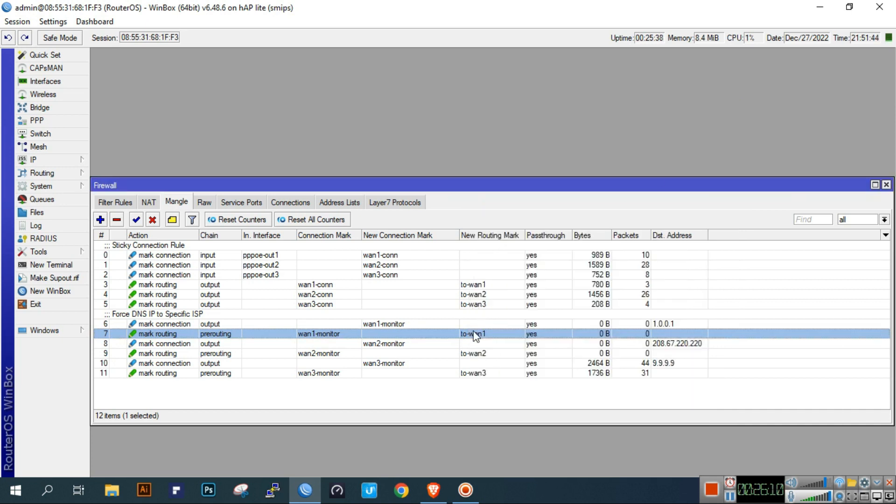
{"action": "left_click", "coordinate": [116, 202]}
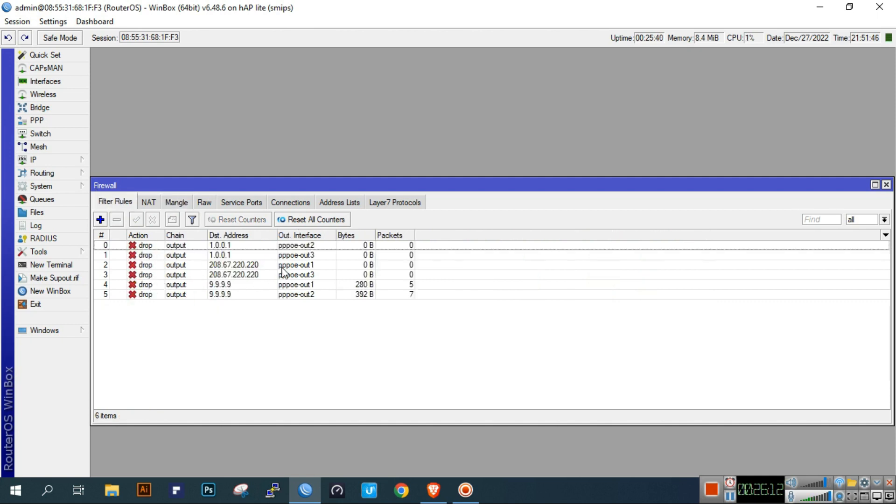
- Comment the first DNS drop rule 'Force DNS IP to Specific ISP - Drop Other ISP'
{"action": "left_click", "coordinate": [253, 246]}
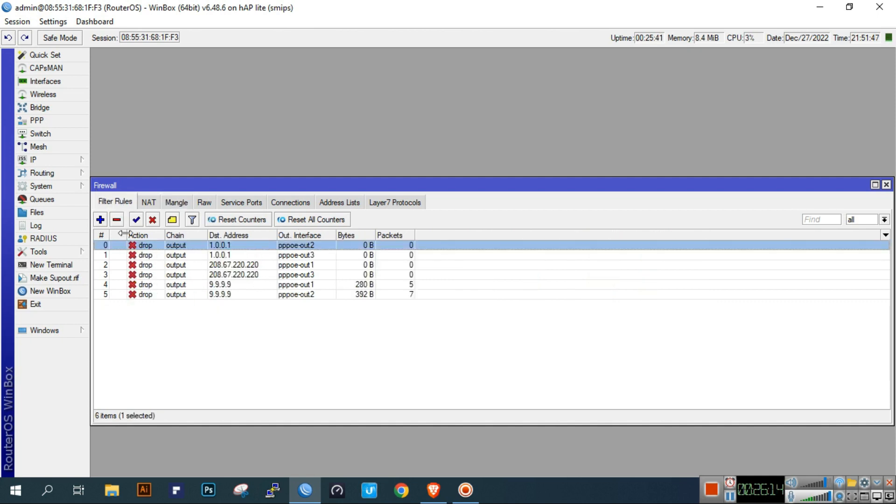
{"action": "left_click", "coordinate": [173, 220]}
{"action": "type", "text": "Force DNS"}
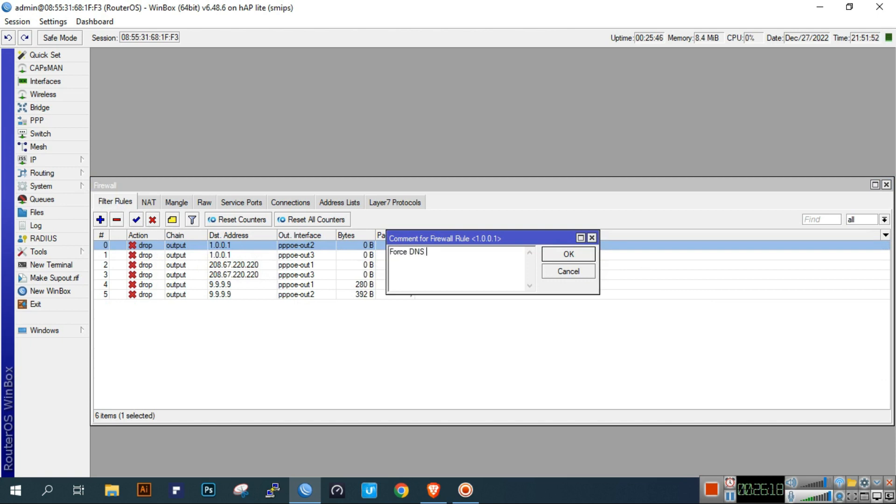
{"action": "type", "text": " IP to Specific IS"}
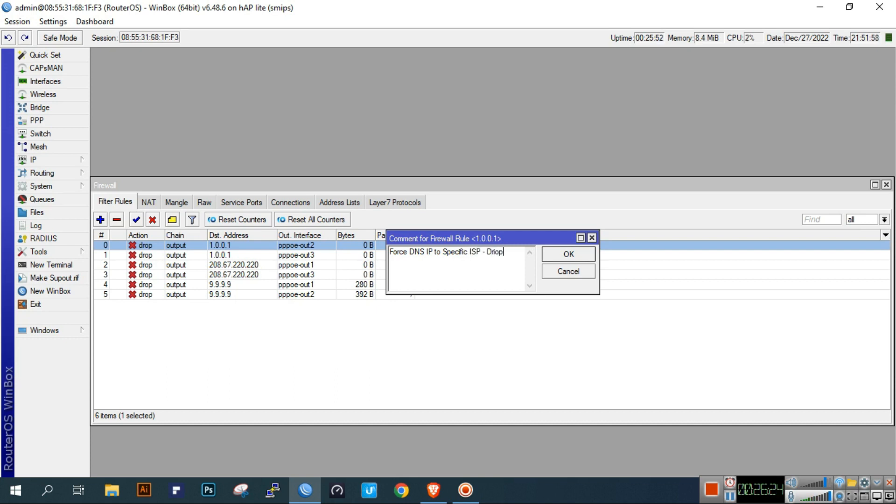
{"action": "type", "text": "P - Drop Other ISP"}
{"action": "left_click", "coordinate": [543, 255]}
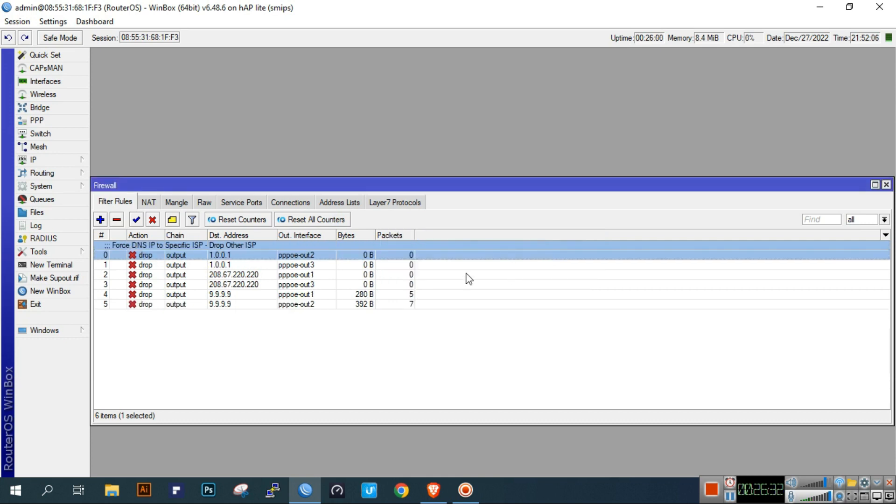
- Review the first 1.0.0.1 drop rule's destination address and action without changes
{"action": "double_click", "coordinate": [336, 261]}
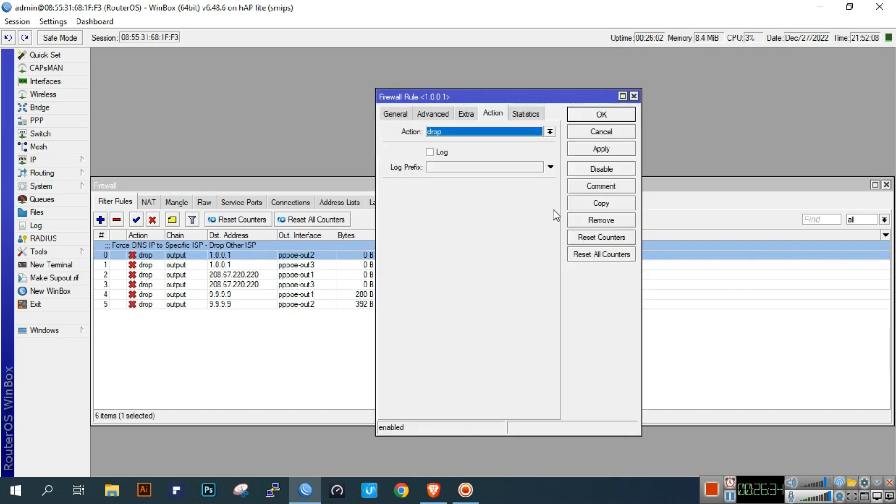
{"action": "left_click", "coordinate": [394, 114]}
{"action": "left_click", "coordinate": [516, 161]}
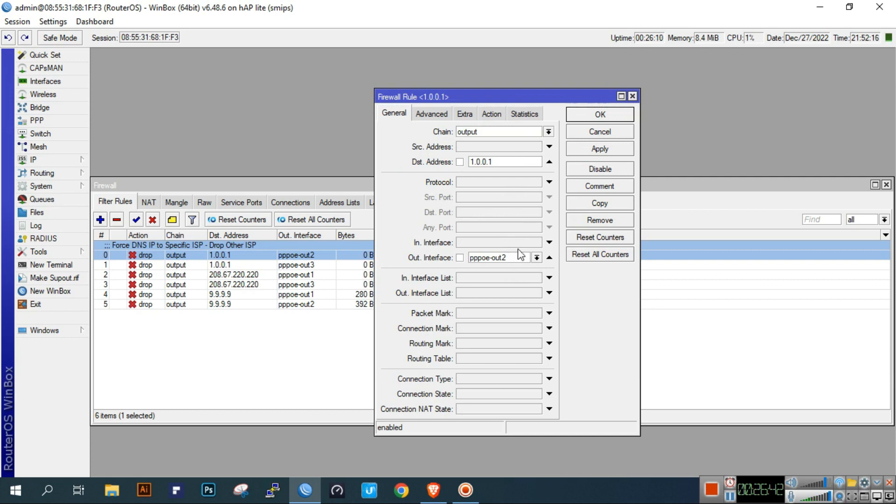
{"action": "left_click_drag", "start_coordinate": [510, 165], "coordinate": [465, 171]}
{"action": "left_click", "coordinate": [492, 114]}
{"action": "left_click", "coordinate": [596, 118]}
- Check the 1.0.0.1 pppoe-out3 rule and the other drop rules, then close Firewall
{"action": "double_click", "coordinate": [391, 264]}
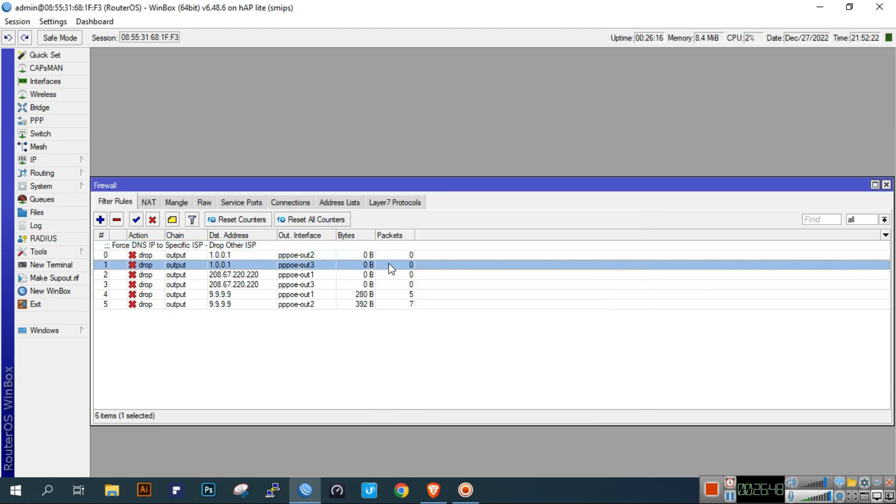
{"action": "left_click", "coordinate": [400, 114]}
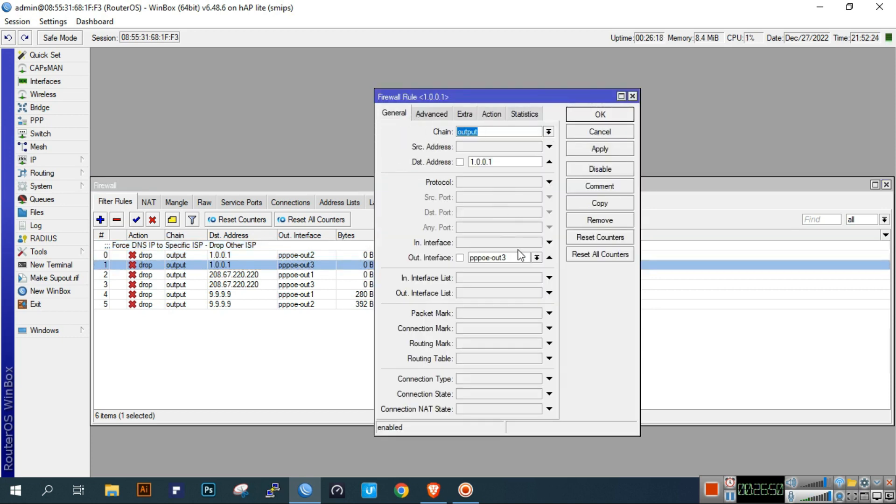
{"action": "left_click", "coordinate": [600, 131]}
{"action": "left_click", "coordinate": [348, 275]}
{"action": "left_click", "coordinate": [347, 294]}
{"action": "left_click", "coordinate": [347, 312]}
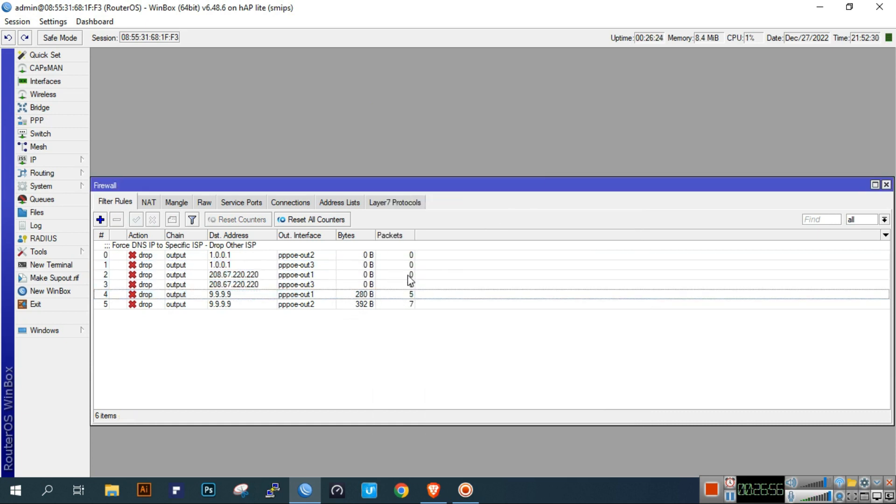
{"action": "left_click", "coordinate": [886, 185]}
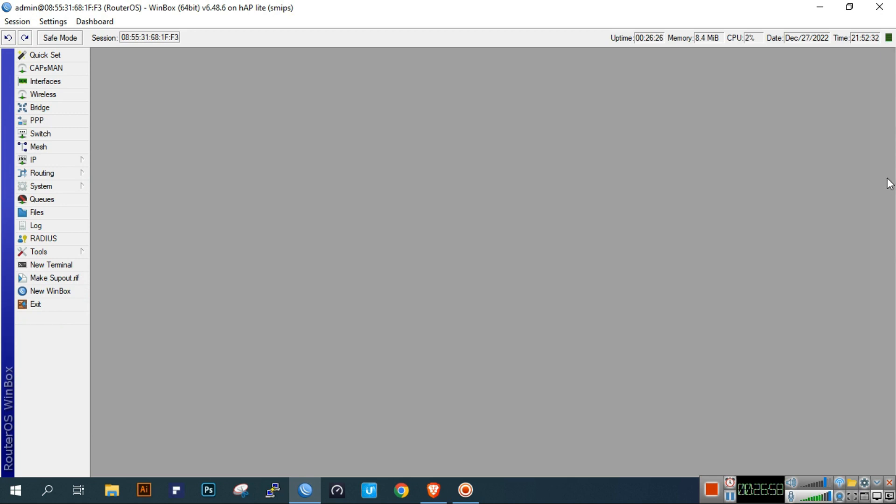
- Compare live traffic on the pppoe-out1, pppoe-out2 and pppoe-out3 PPP interfaces
{"action": "left_click", "coordinate": [60, 121]}
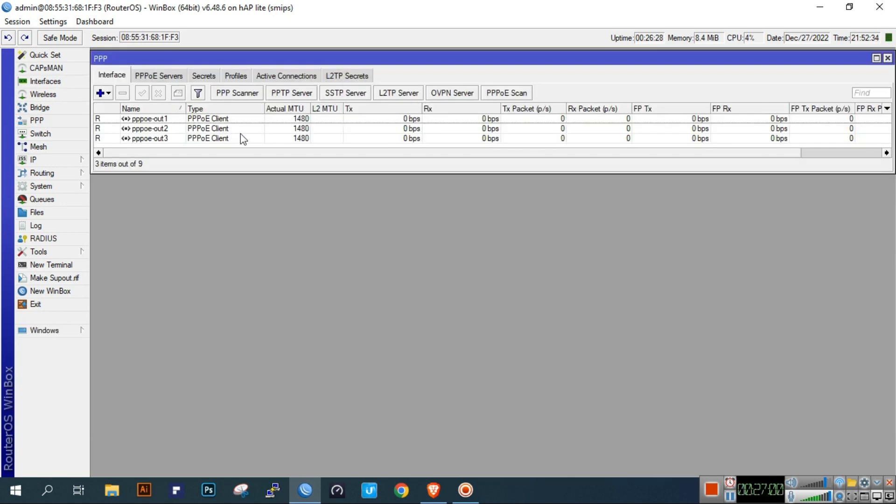
{"action": "left_click", "coordinate": [259, 129]}
{"action": "left_click_drag", "start_coordinate": [256, 119], "coordinate": [223, 124]}
{"action": "left_click", "coordinate": [222, 119]}
{"action": "left_click", "coordinate": [219, 128]}
{"action": "left_click", "coordinate": [217, 140]}
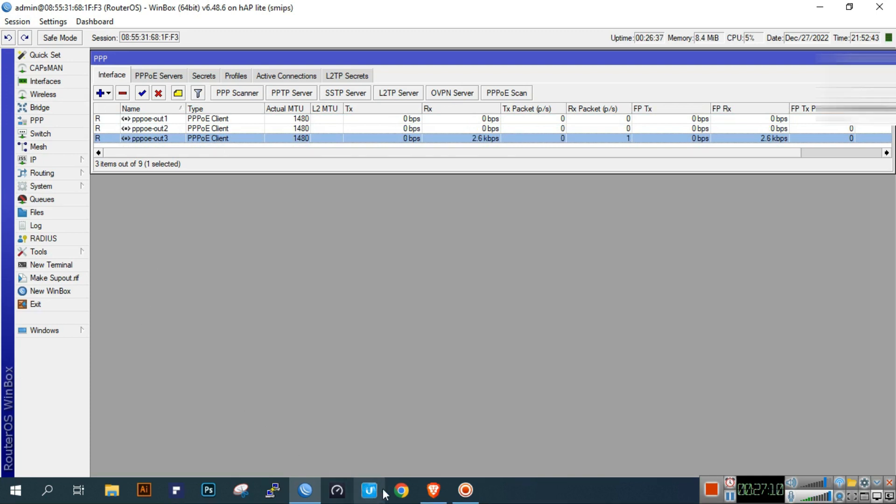
{"action": "left_click", "coordinate": [433, 490]}
- Load fast.com in the browser to start the speed test
{"action": "triple_click", "coordinate": [245, 29]}
{"action": "type", "text": "fas"}
{"action": "key", "text": "Return"}
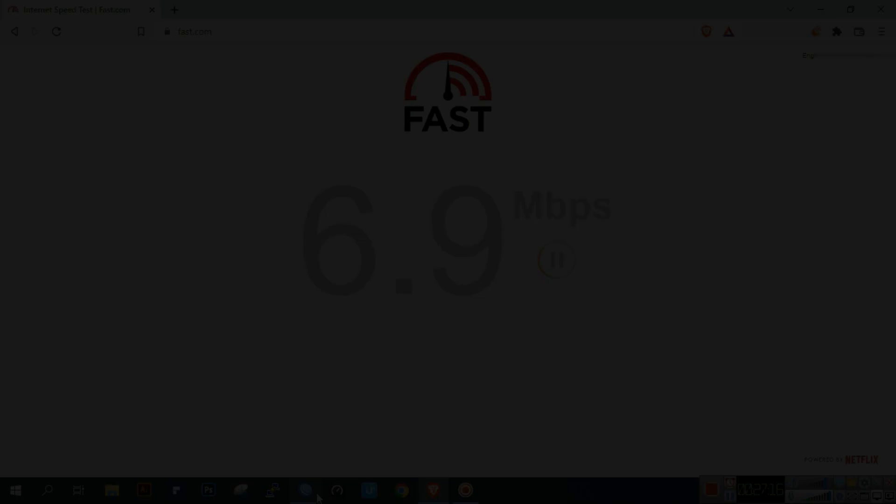
- Watch PPP traffic during the test and show fast.com's latency and upload details
{"action": "left_click", "coordinate": [317, 496]}
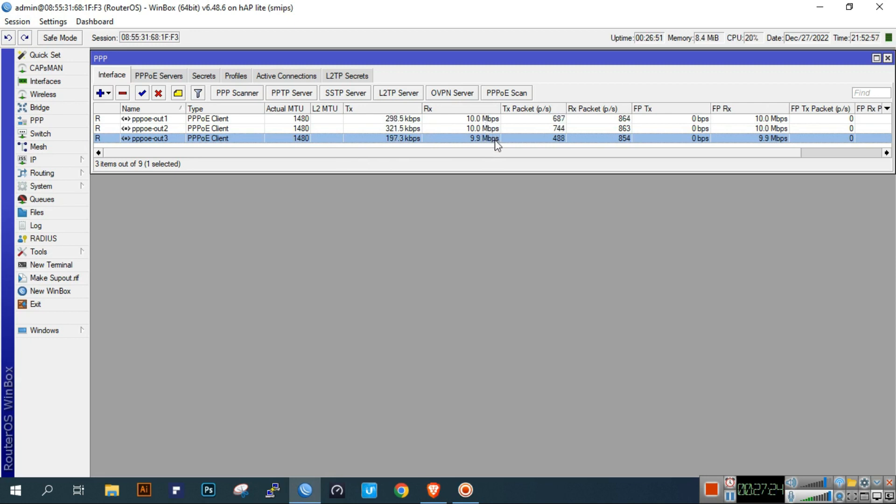
{"action": "left_click", "coordinate": [434, 495]}
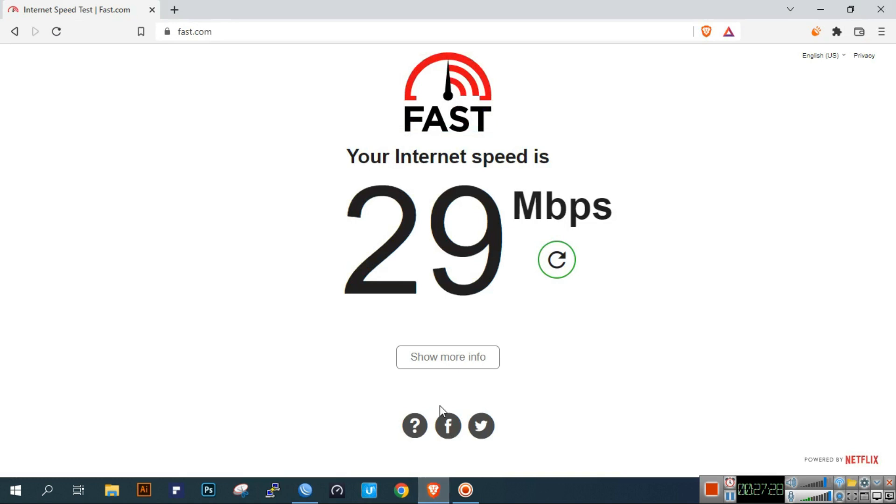
{"action": "left_click", "coordinate": [433, 490]}
{"action": "left_click", "coordinate": [434, 489]}
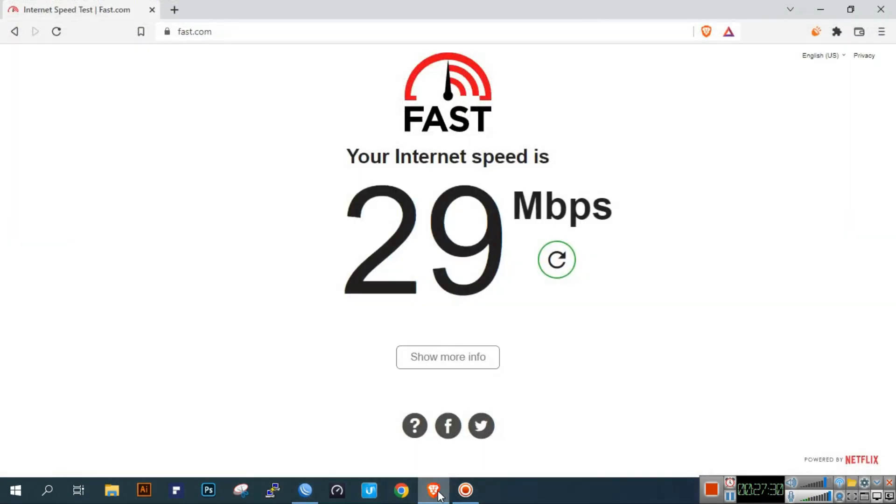
{"action": "left_click", "coordinate": [447, 370]}
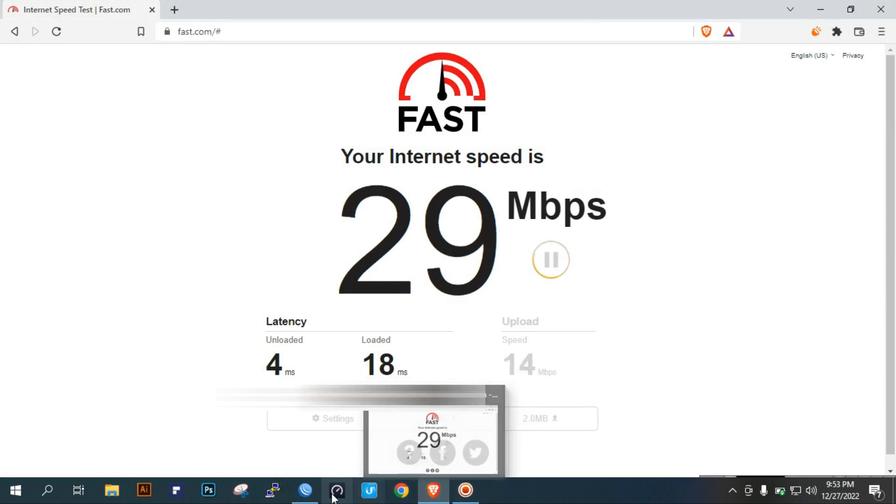
{"action": "left_click", "coordinate": [317, 491]}
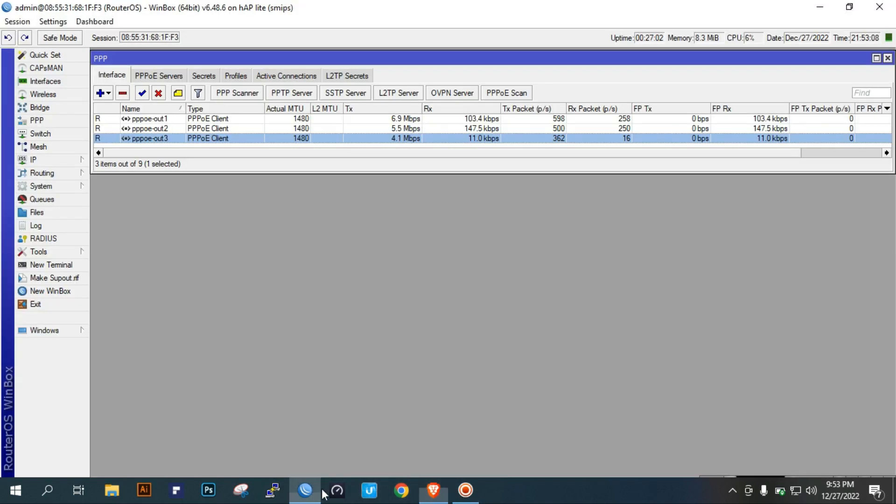
{"action": "left_click", "coordinate": [408, 119]}
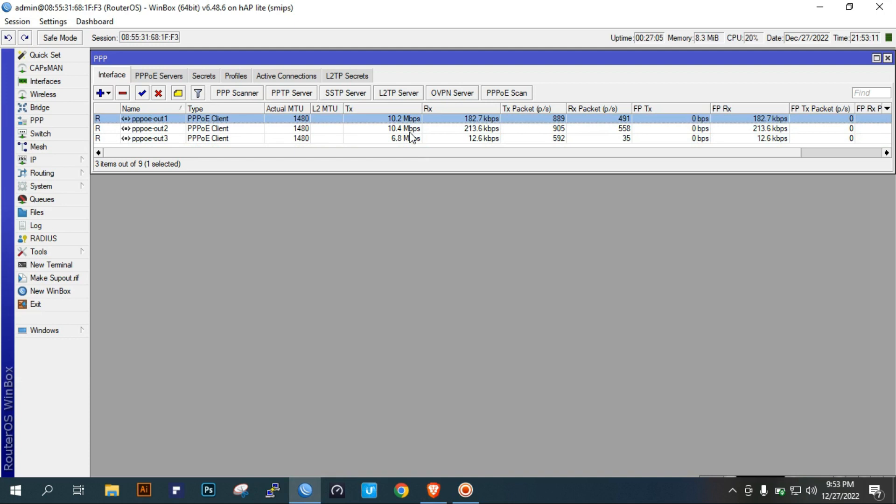
{"action": "left_click", "coordinate": [407, 139]}
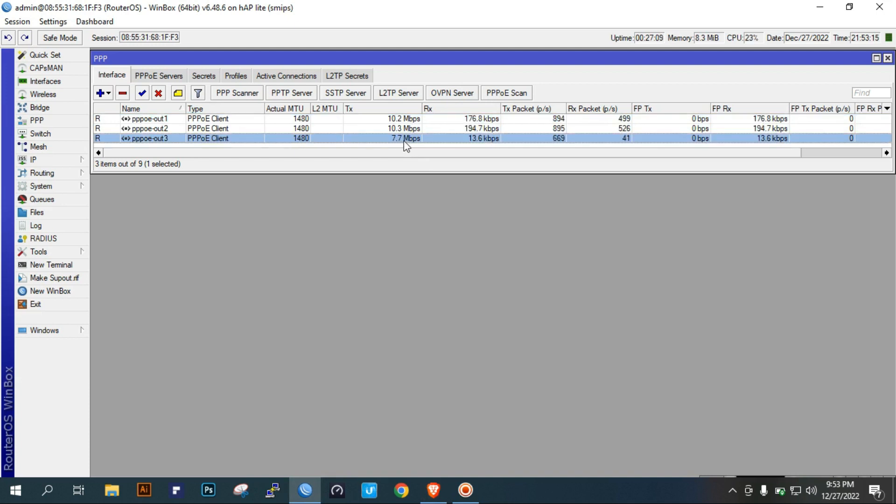
{"action": "left_click", "coordinate": [404, 122]}
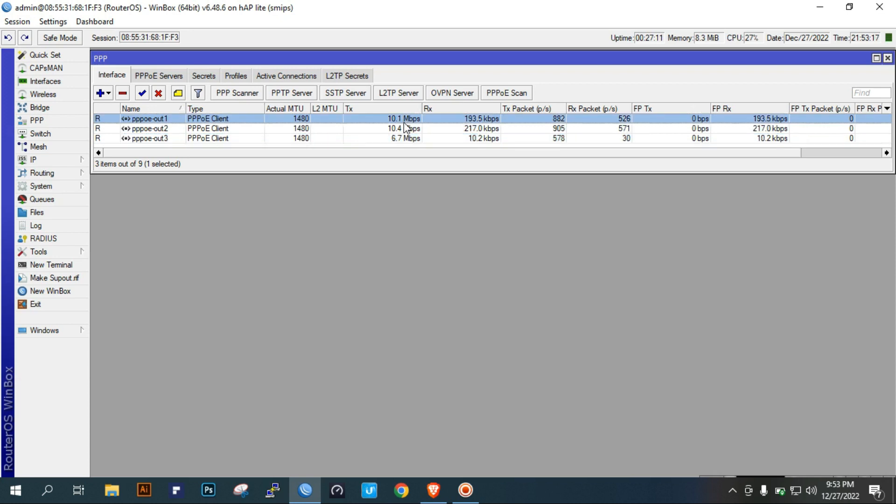
{"action": "left_click", "coordinate": [401, 129]}
{"action": "left_click", "coordinate": [399, 138]}
{"action": "left_click", "coordinate": [402, 129]}
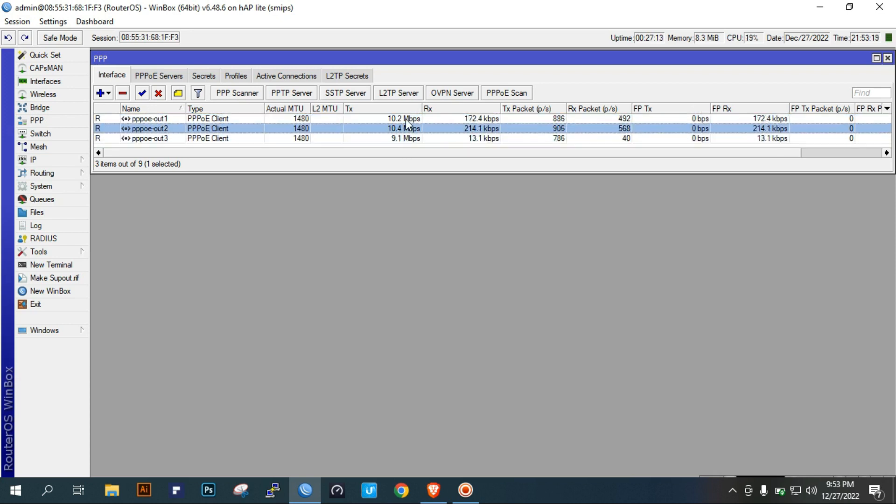
{"action": "left_click", "coordinate": [404, 118]}
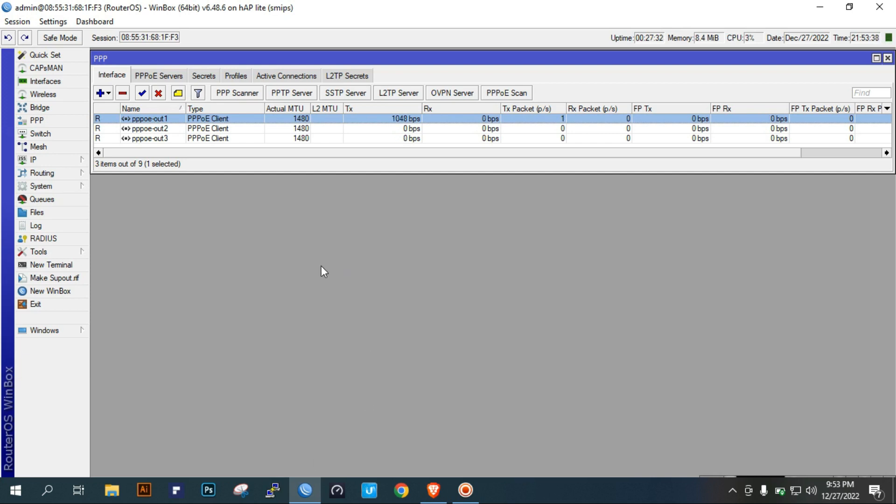
{"action": "mouse_move", "coordinate": [234, 173]}
{"action": "left_mouse_down"}
{"action": "mouse_move", "coordinate": [232, 184]}
{"action": "mouse_move", "coordinate": [236, 172]}
{"action": "left_mouse_up"}
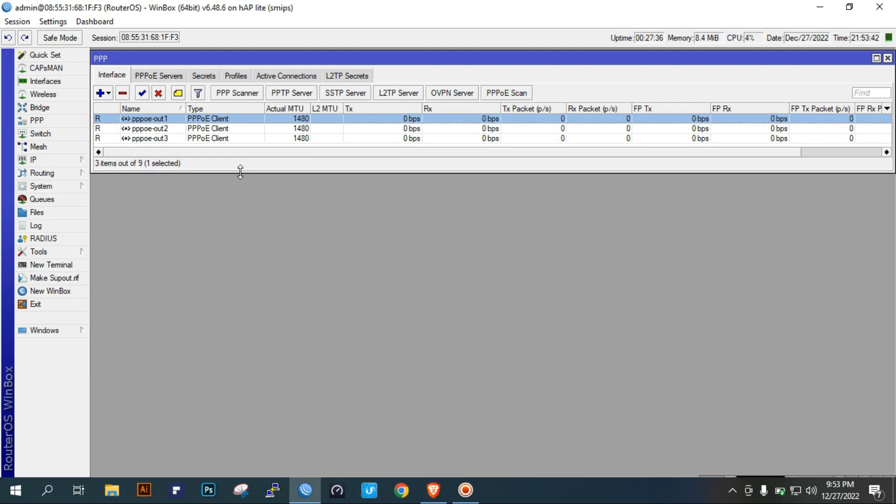